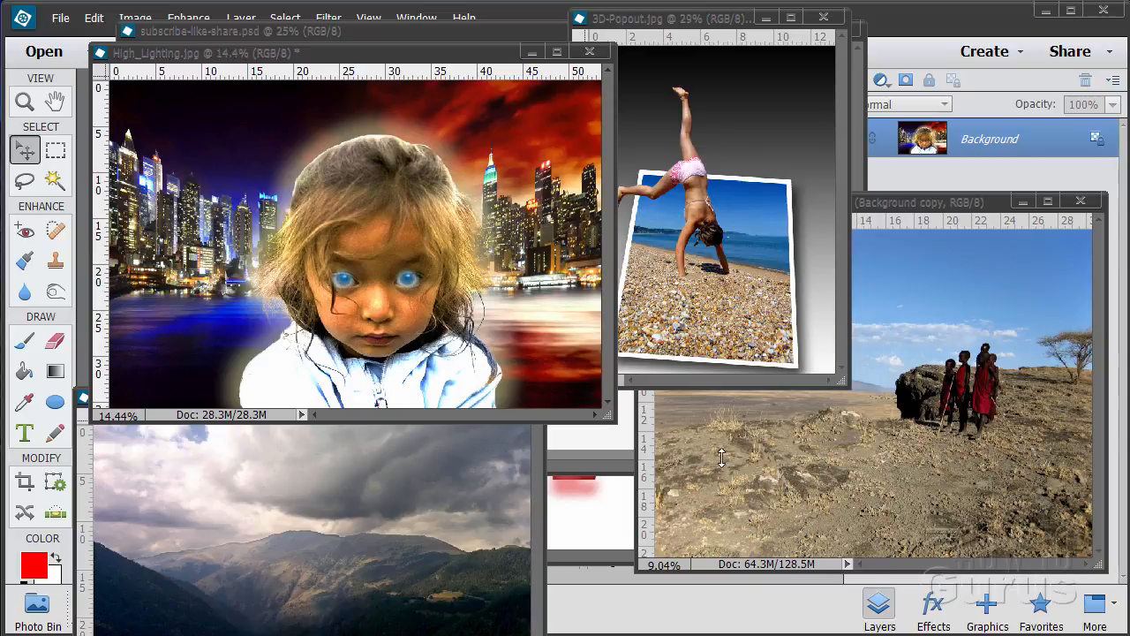
Step: Minimize the High_Lighting, 3D-Popout, local-children-in-tanzania and mountains01 image windows, and close description.jpg
{"action": "left_click", "coordinate": [532, 51]}
{"action": "left_click", "coordinate": [766, 19]}
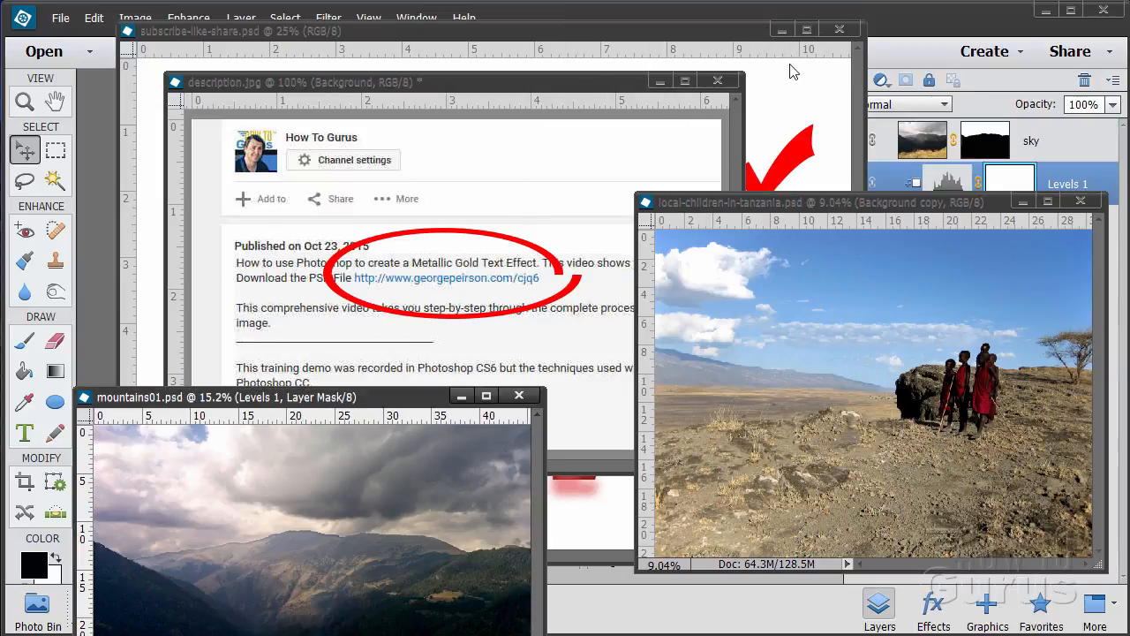
{"action": "left_click", "coordinate": [1023, 202]}
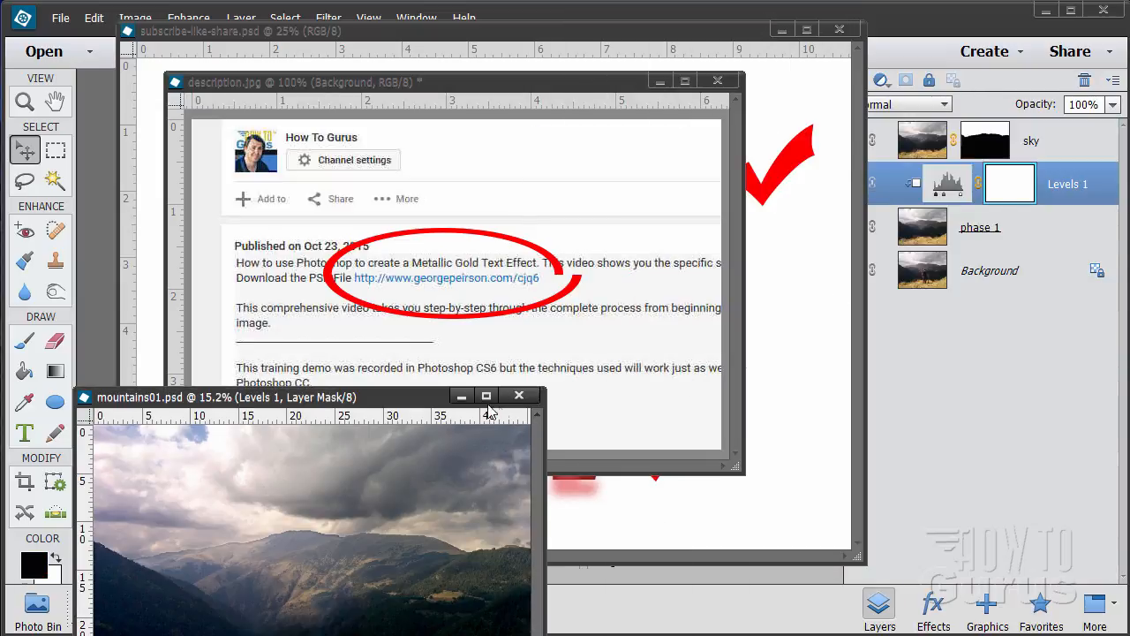
{"action": "left_click", "coordinate": [461, 396]}
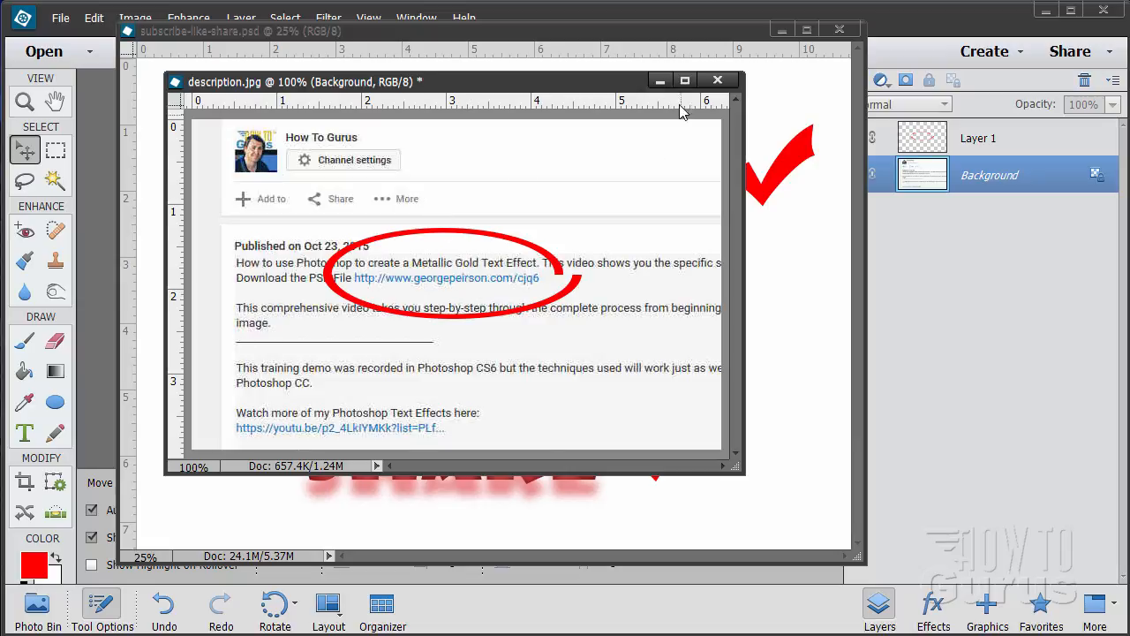
{"action": "left_click", "coordinate": [717, 80]}
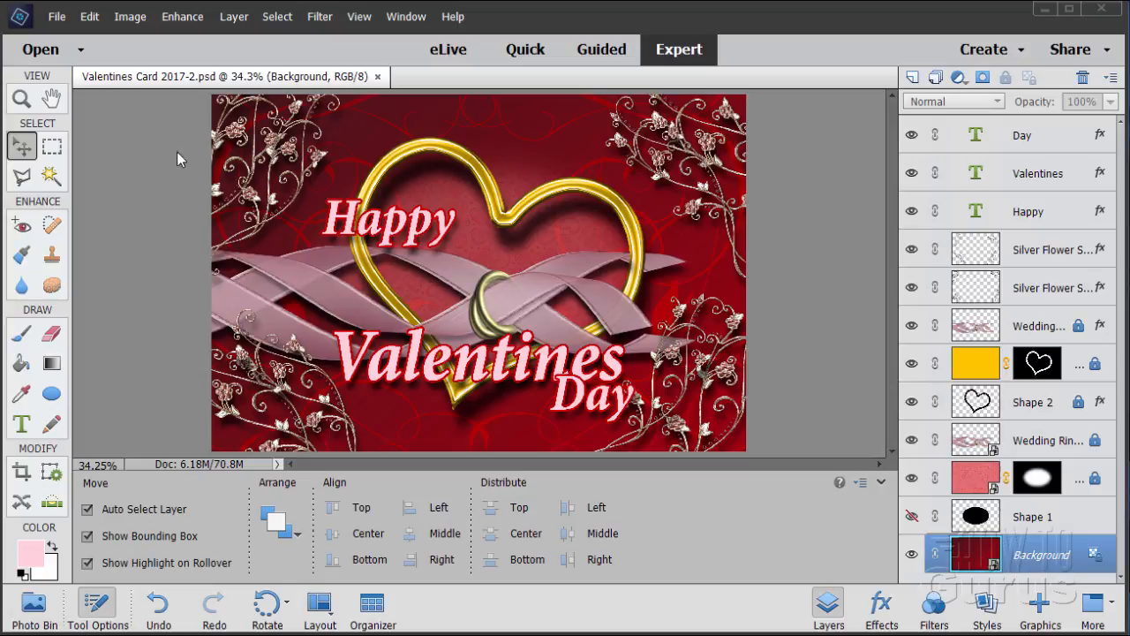
Step: Create a blank 6 x 4 inch RGB document at 300 pixels/inch with white background, and reset the foreground and background colors to default
{"action": "left_click", "coordinate": [57, 20]}
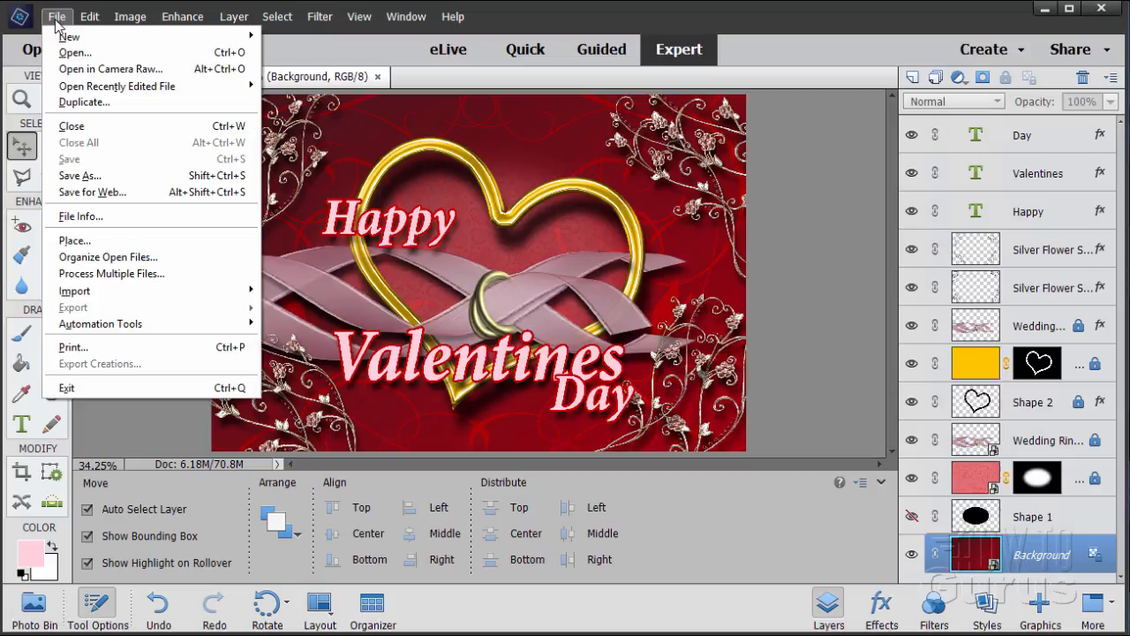
{"action": "mouse_move", "coordinate": [67, 36]}
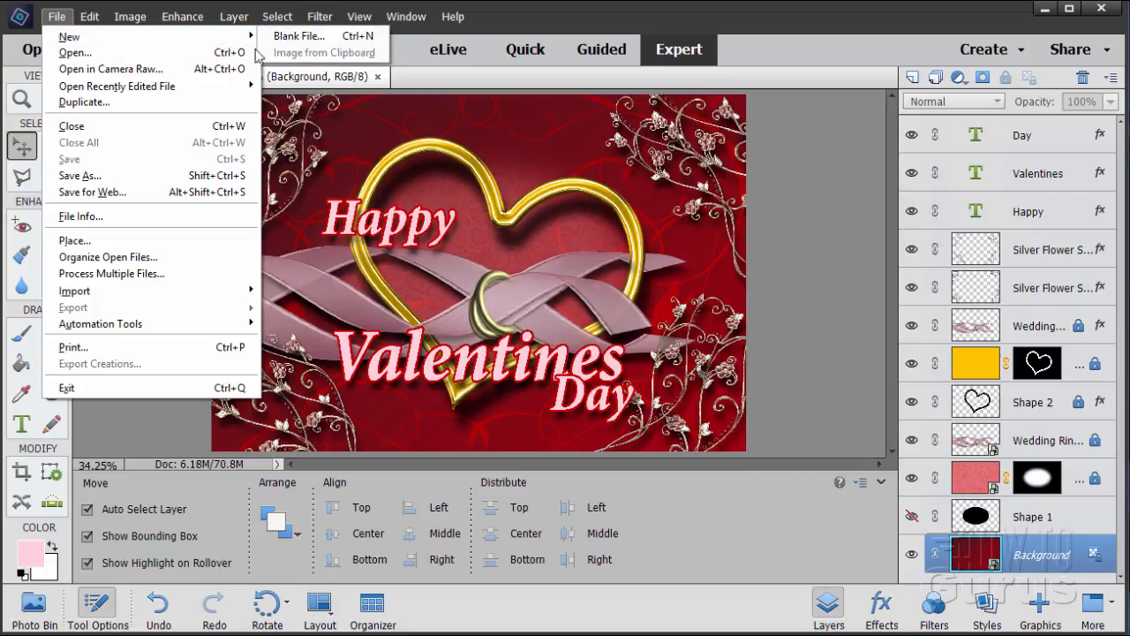
{"action": "left_click", "coordinate": [304, 36]}
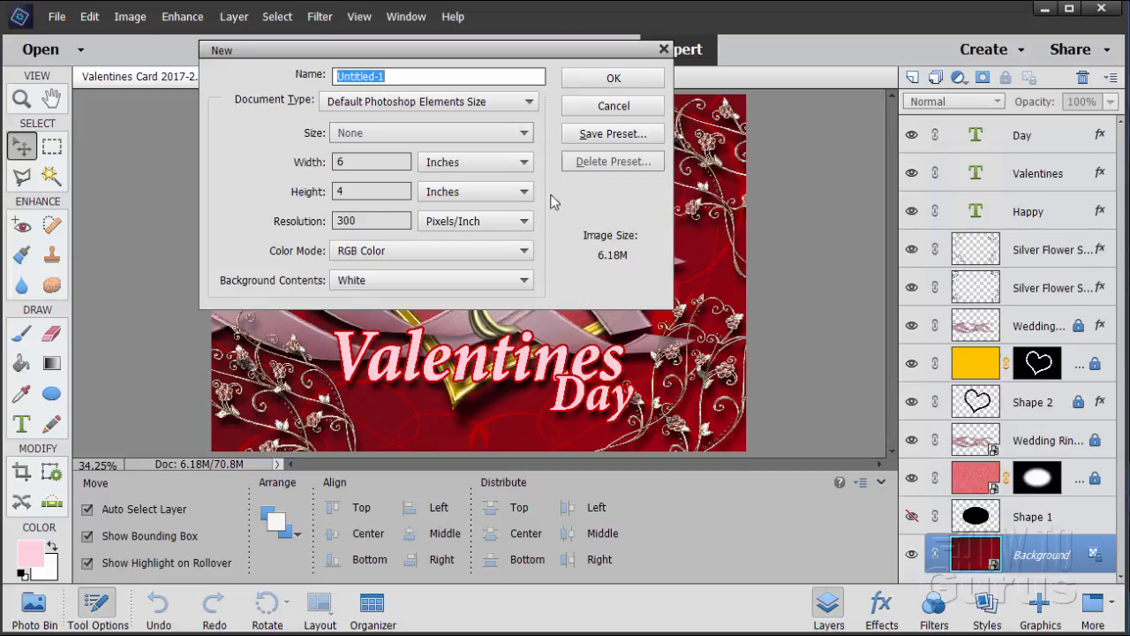
{"action": "left_click", "coordinate": [614, 81]}
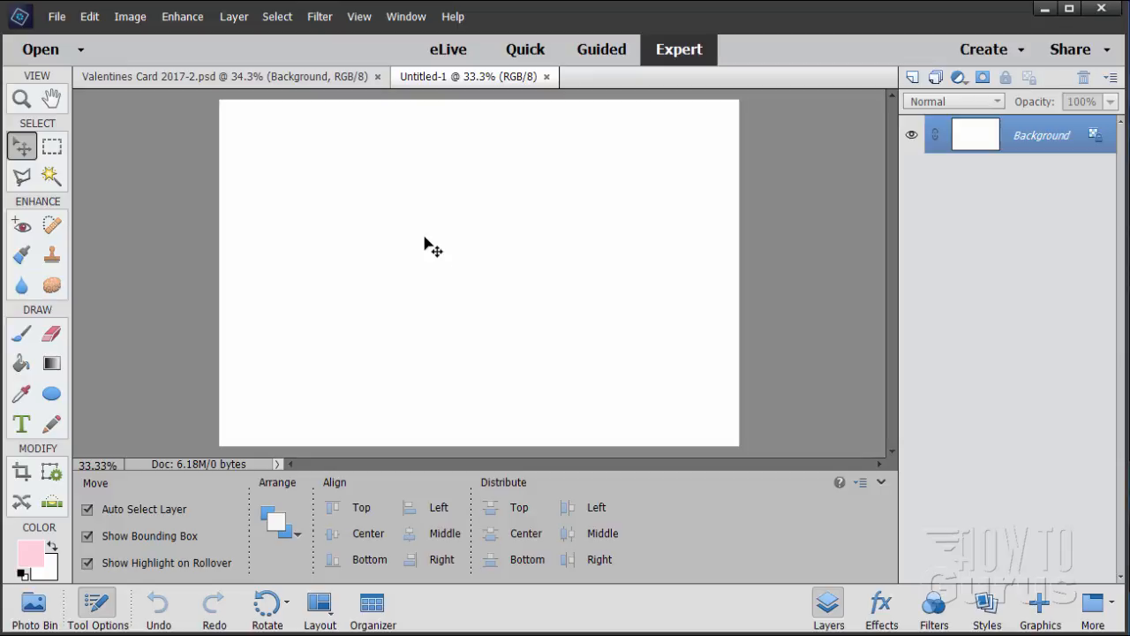
{"action": "left_click", "coordinate": [23, 574]}
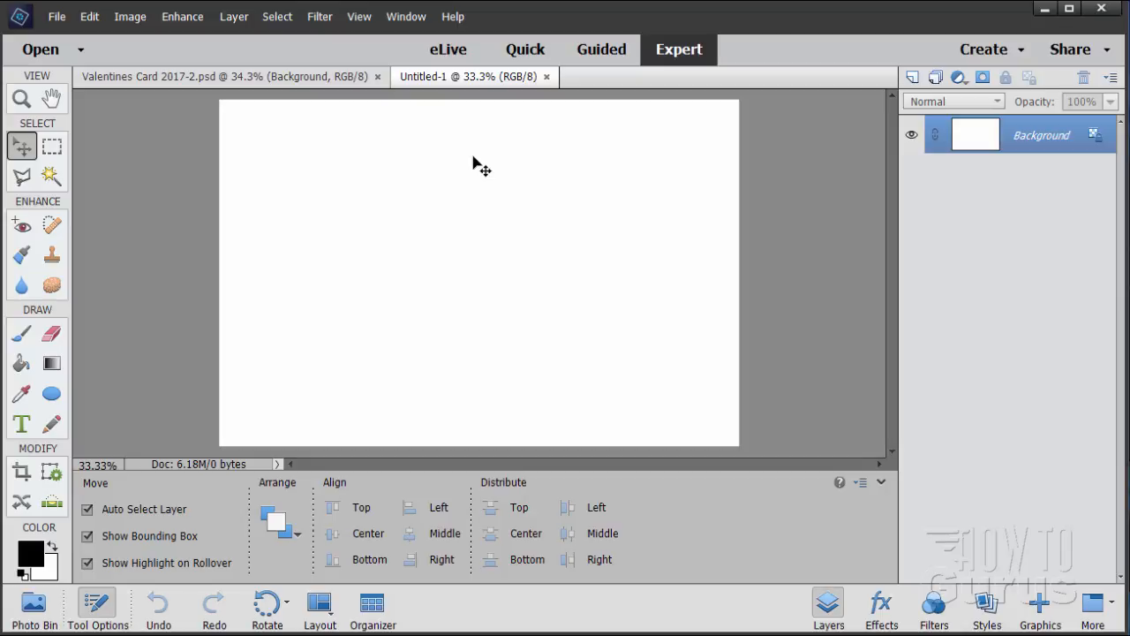
Step: Apply the Red Hearts background from the Backgrounds graphics collection to the blank document
{"action": "left_click", "coordinate": [1042, 610]}
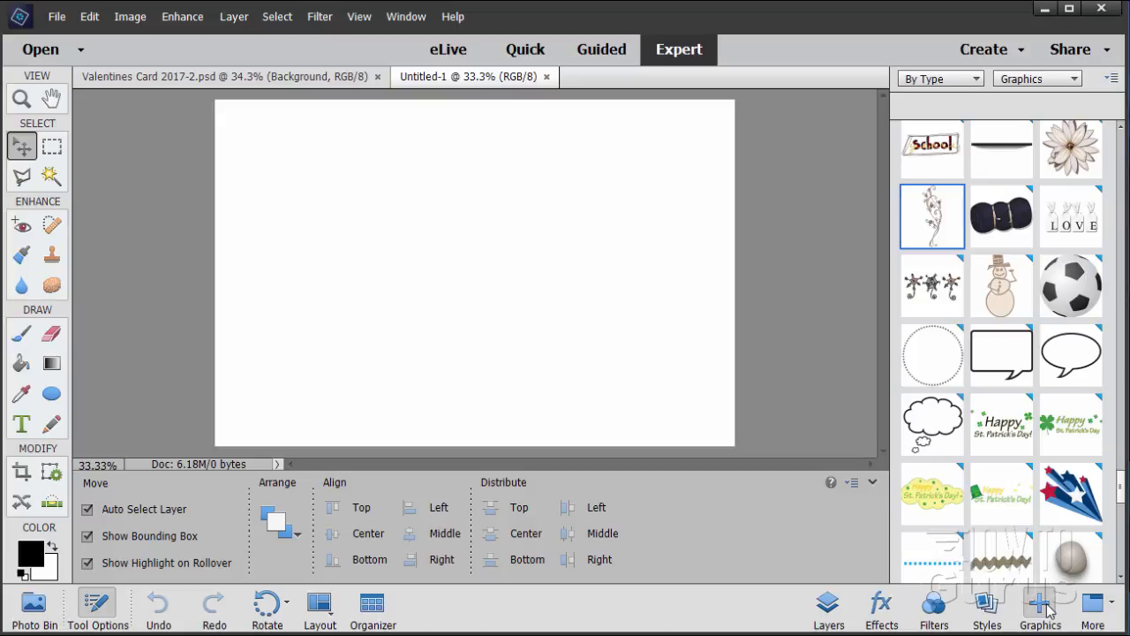
{"action": "left_click", "coordinate": [1038, 82]}
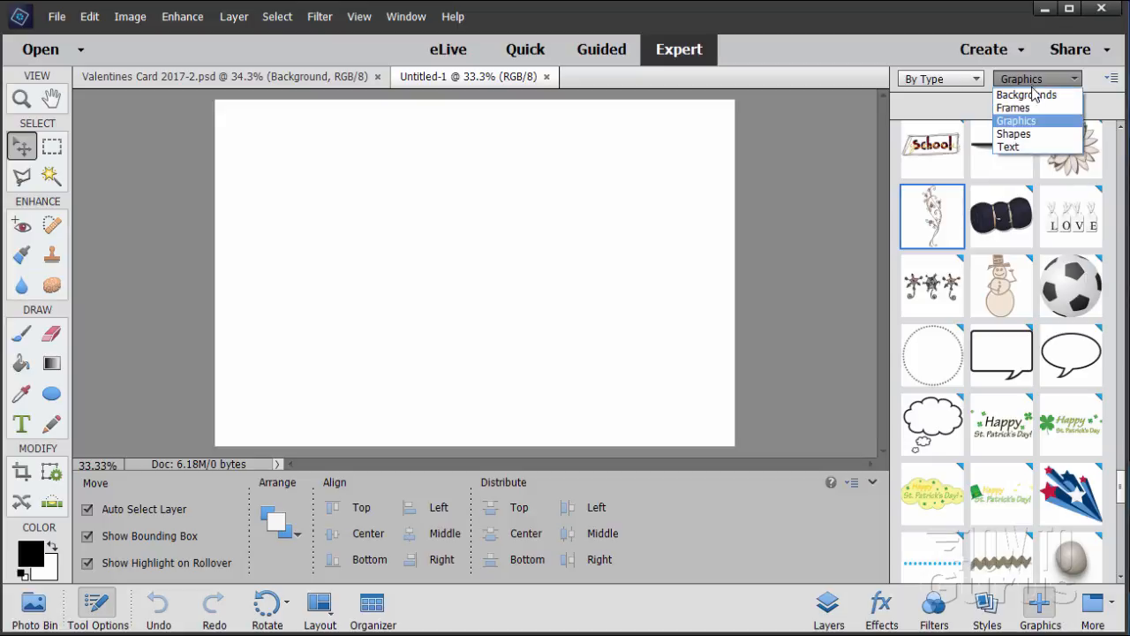
{"action": "left_click", "coordinate": [1031, 92]}
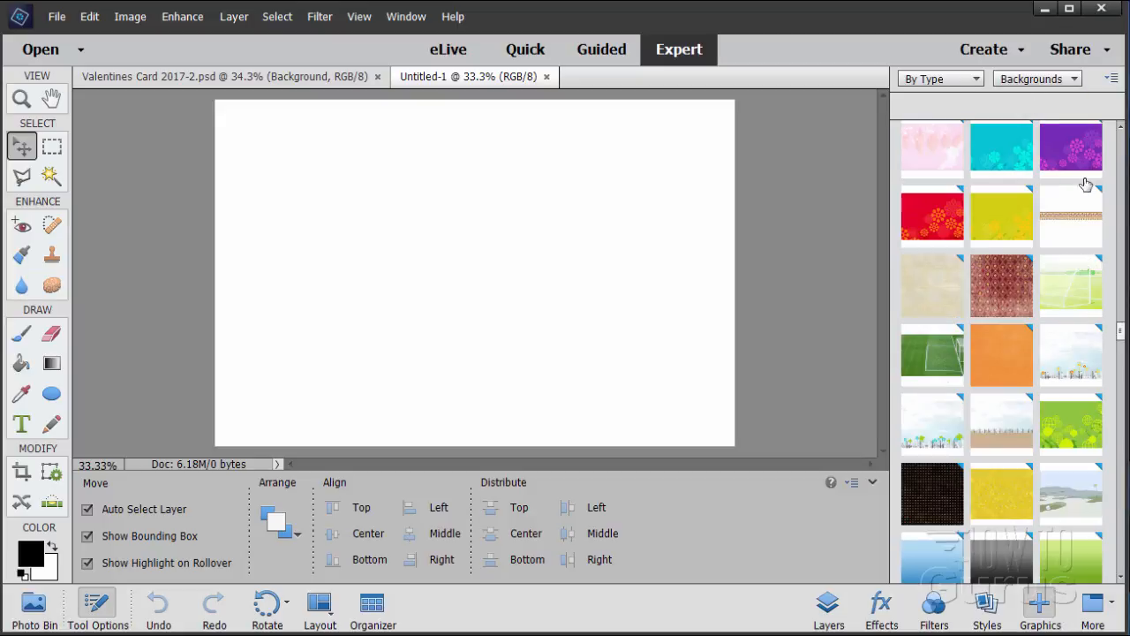
{"action": "left_click", "coordinate": [1122, 158]}
{"action": "left_click", "coordinate": [1122, 158]}
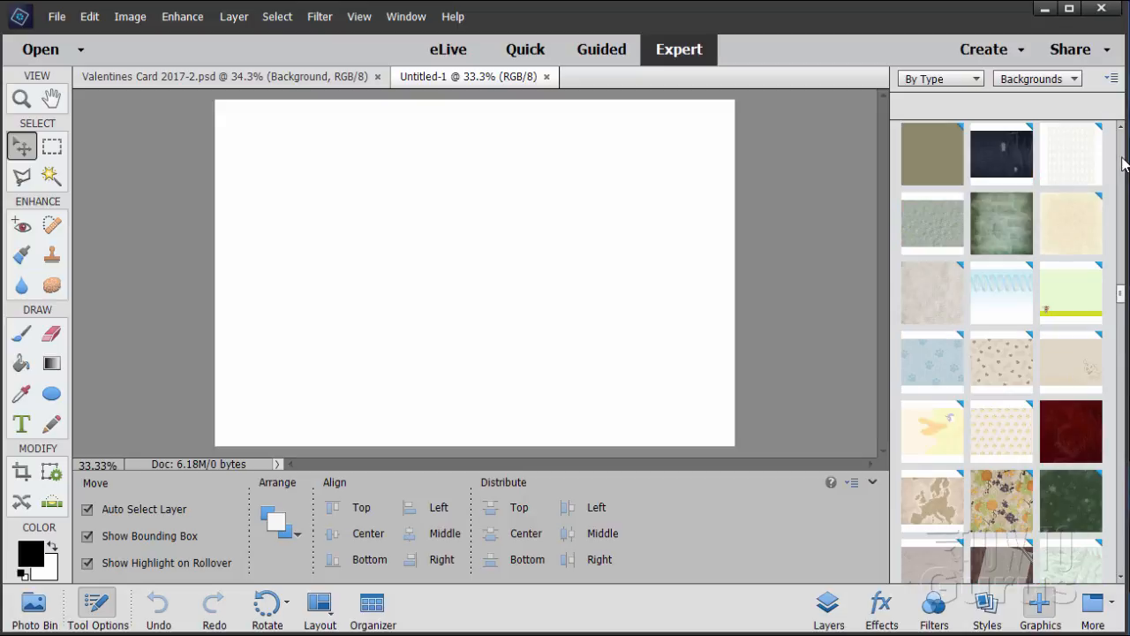
{"action": "left_click", "coordinate": [1122, 158]}
{"action": "left_click", "coordinate": [1122, 158]}
{"action": "left_click", "coordinate": [1123, 158]}
{"action": "left_click", "coordinate": [1123, 158]}
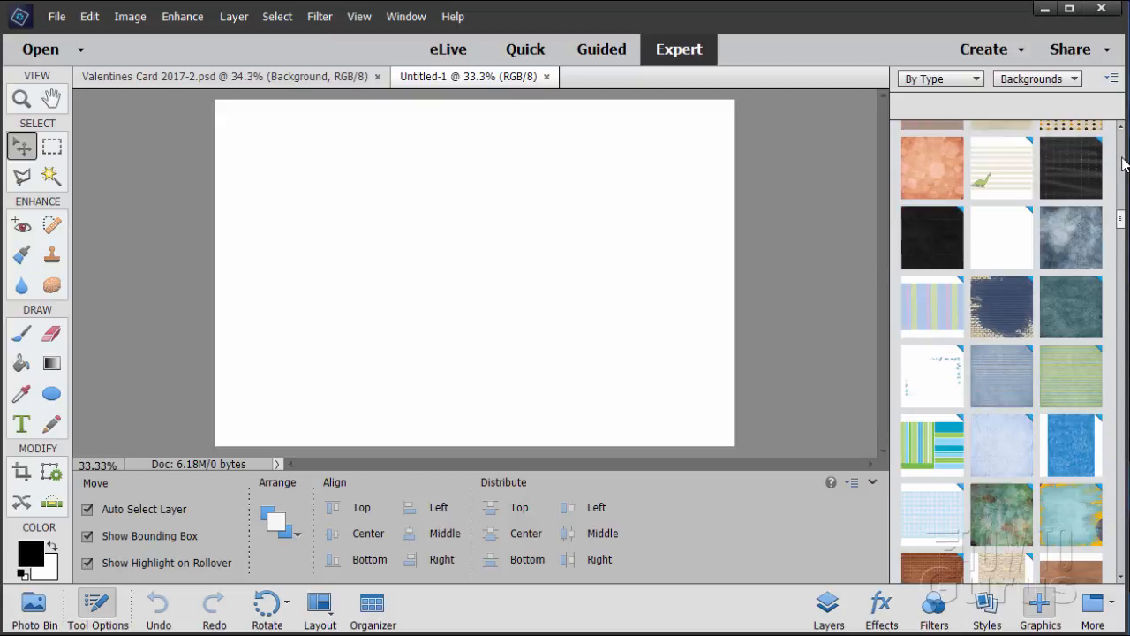
{"action": "left_click", "coordinate": [1122, 158]}
{"action": "left_click", "coordinate": [1123, 158]}
{"action": "left_click", "coordinate": [1122, 158]}
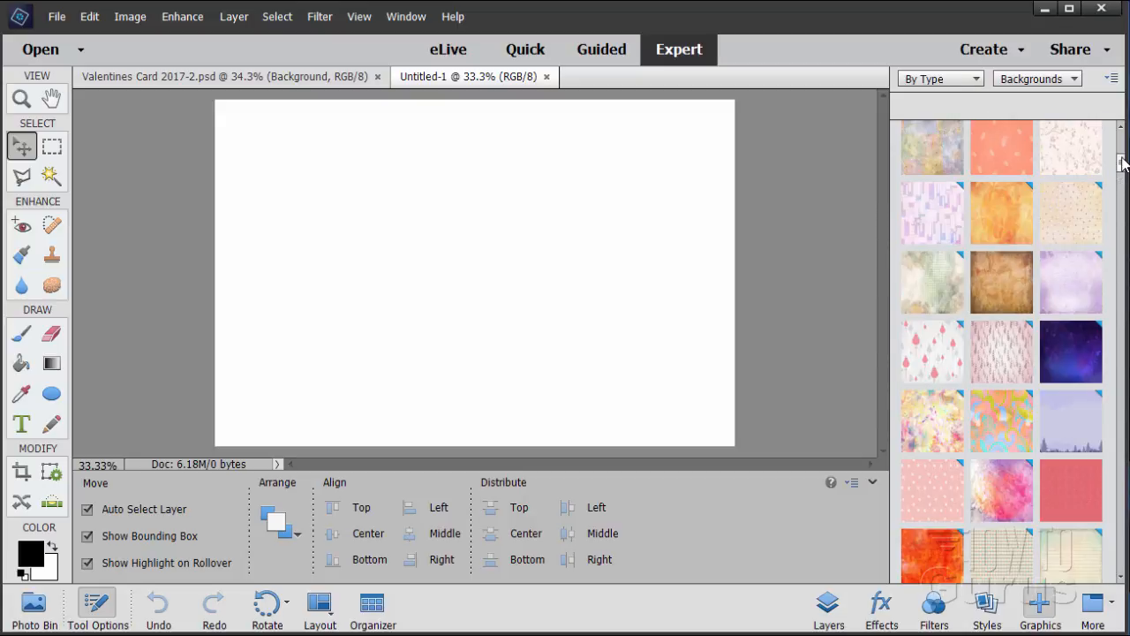
{"action": "left_click", "coordinate": [1122, 578]}
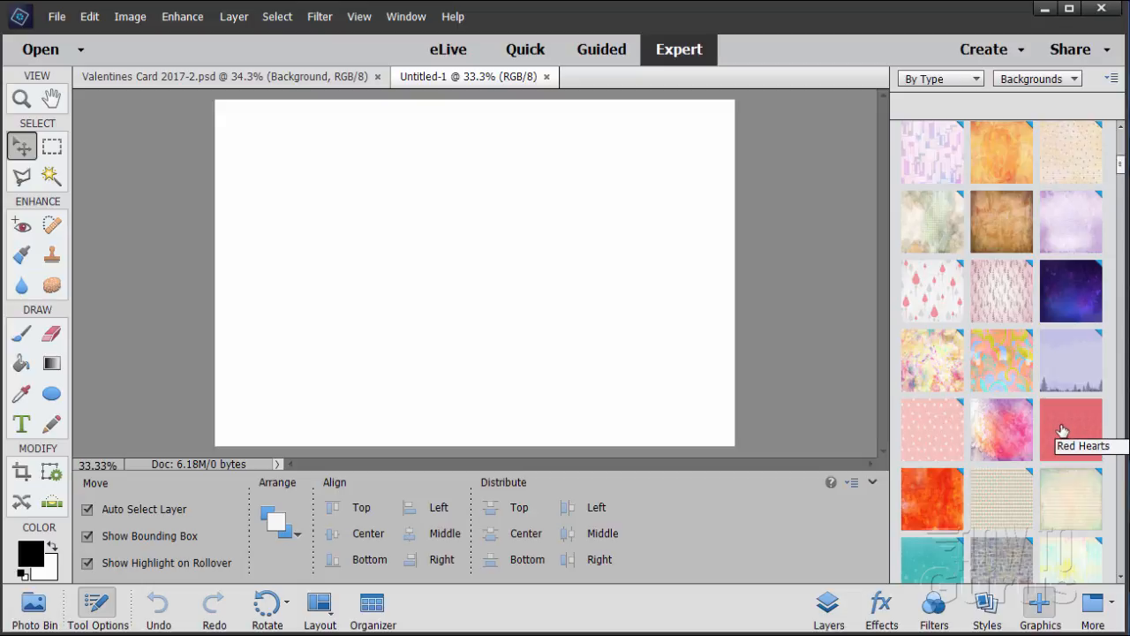
{"action": "double_click", "coordinate": [1062, 430]}
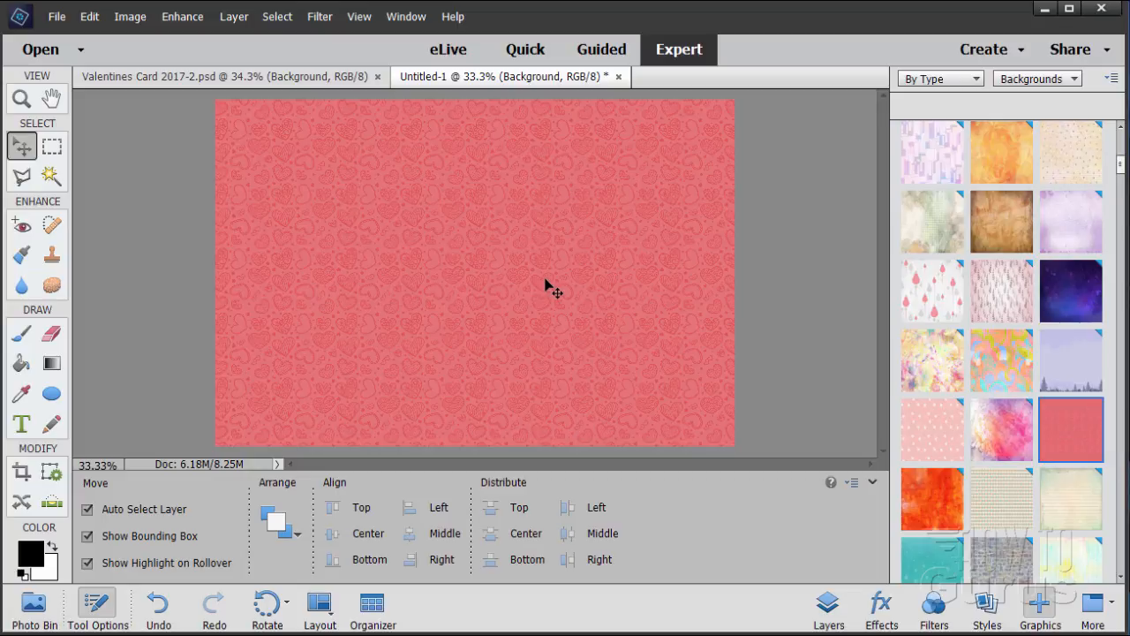
Step: Duplicate the Red Hearts background layer, and replace the original Background layer's artwork with the Flourish Heart background
{"action": "left_click", "coordinate": [827, 607]}
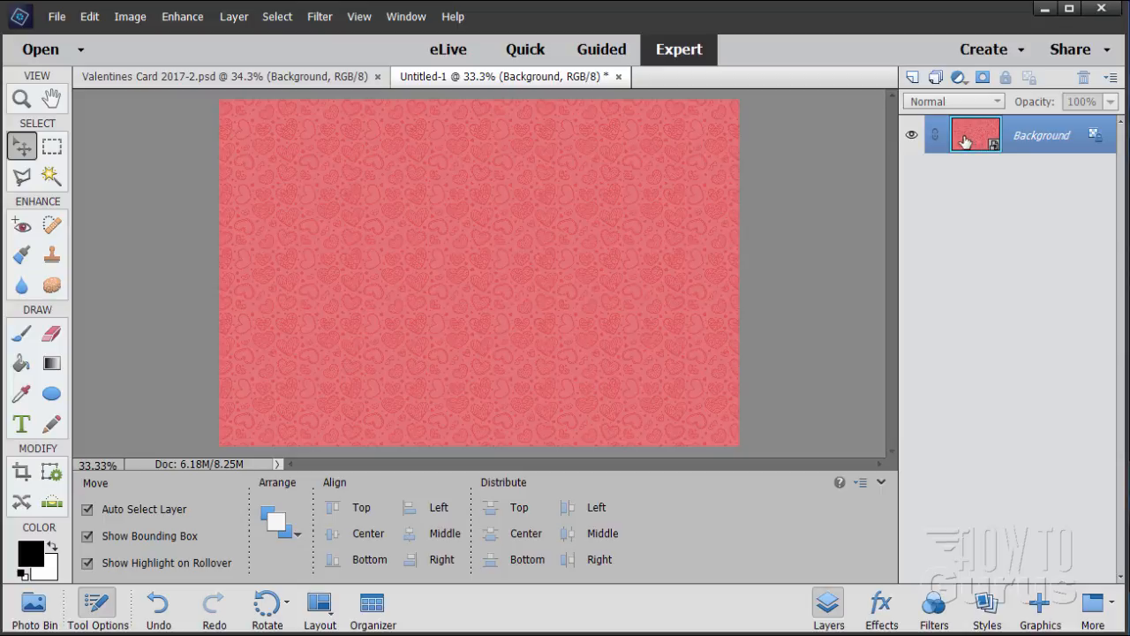
{"action": "left_click_drag", "start_coordinate": [980, 141], "coordinate": [912, 78]}
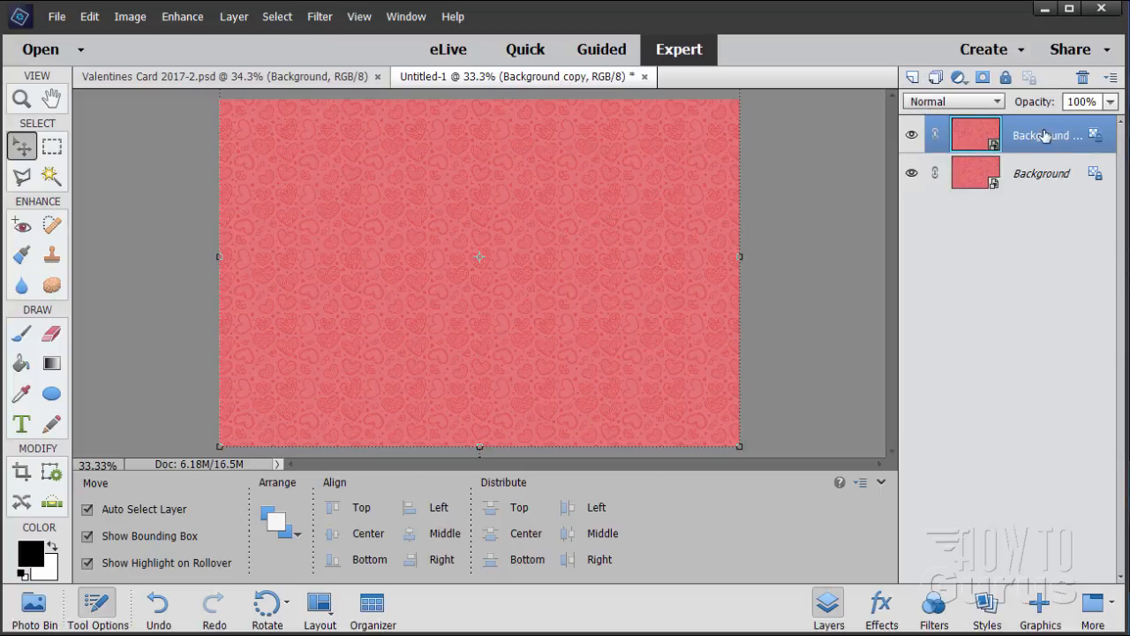
{"action": "left_click", "coordinate": [1036, 185]}
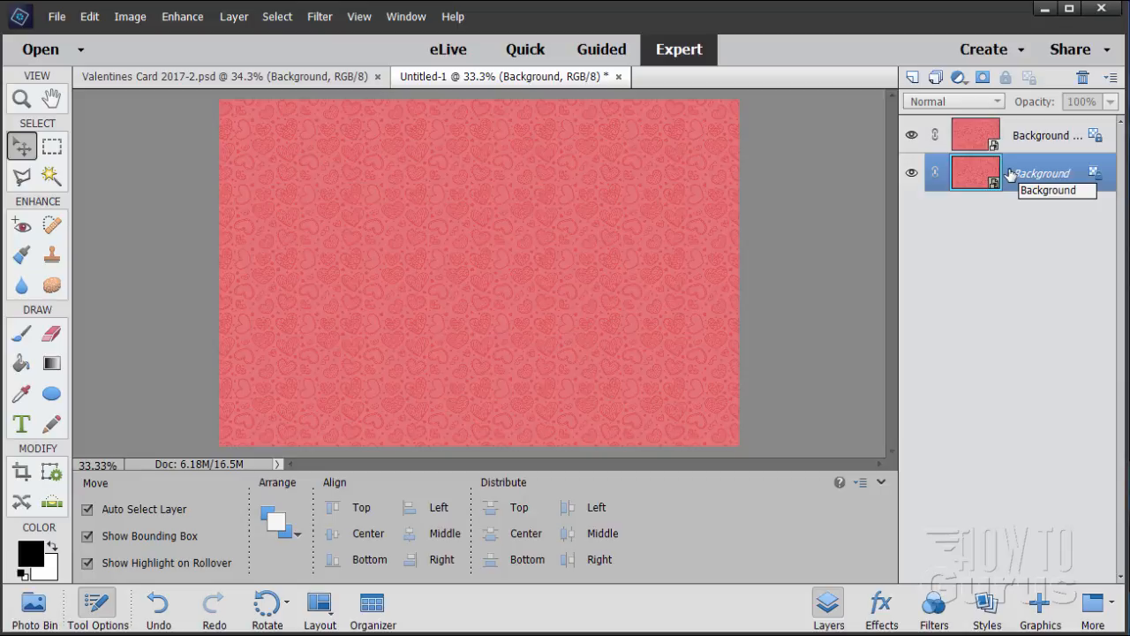
{"action": "left_click", "coordinate": [1042, 607]}
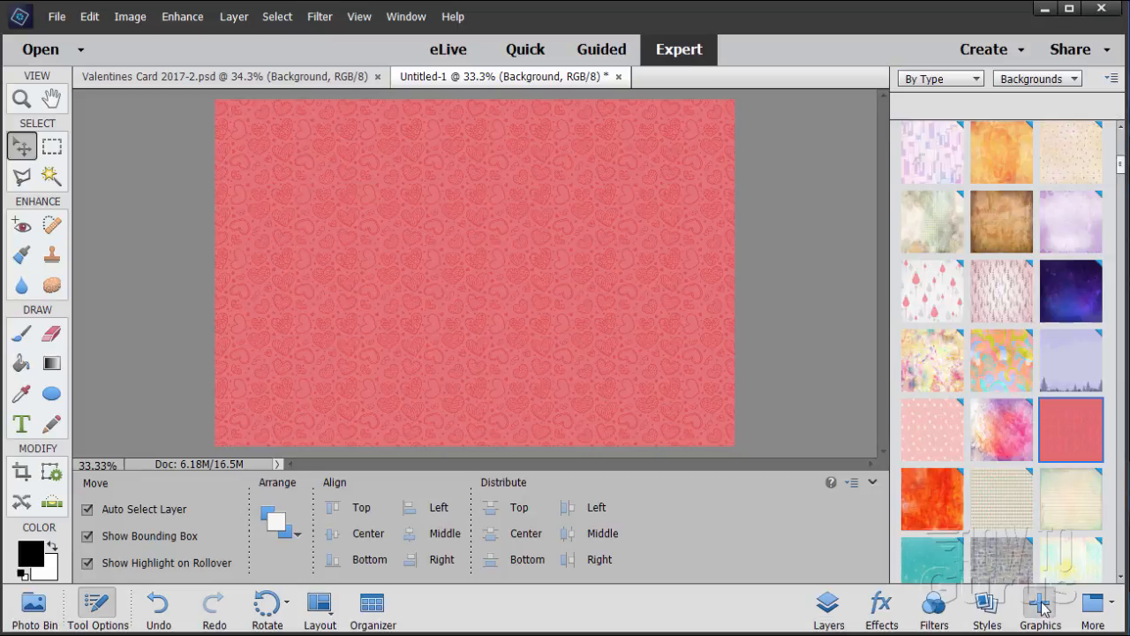
{"action": "scroll", "coordinate": [1021, 454], "scroll_direction": "down", "scroll_amount": 2}
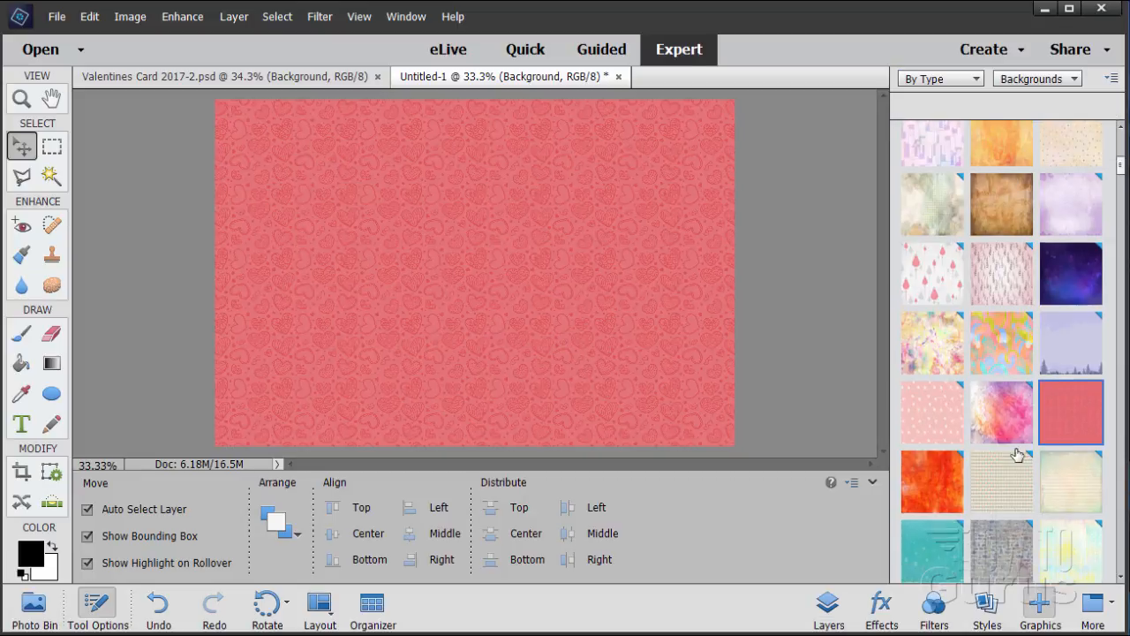
{"action": "scroll", "coordinate": [1015, 446], "scroll_direction": "down", "scroll_amount": 5}
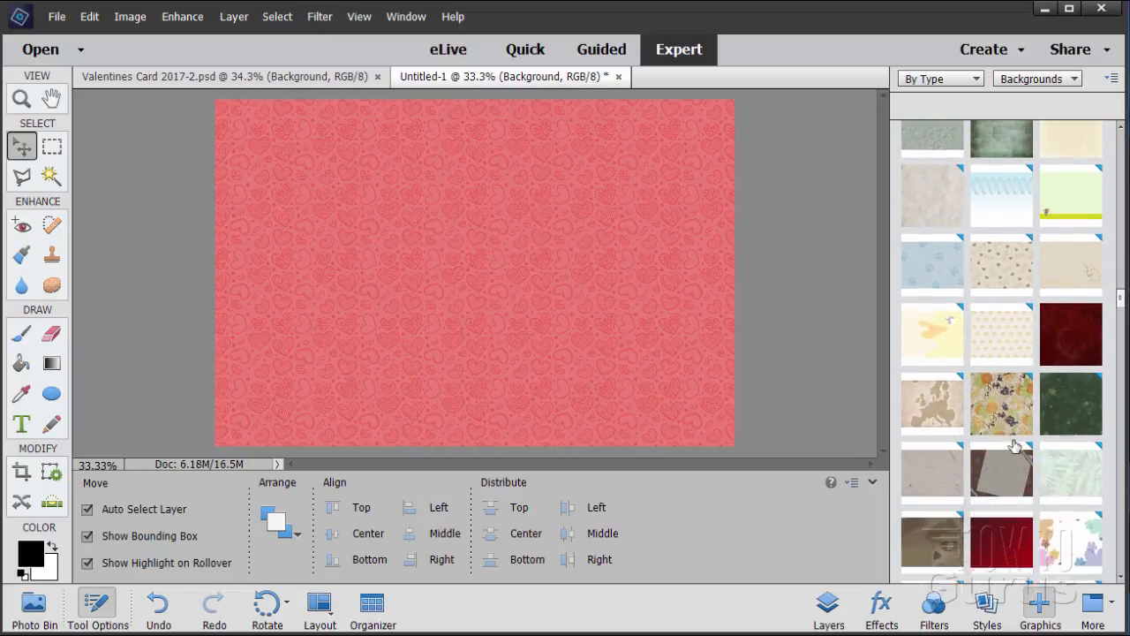
{"action": "scroll", "coordinate": [1015, 446], "scroll_direction": "down", "scroll_amount": 5}
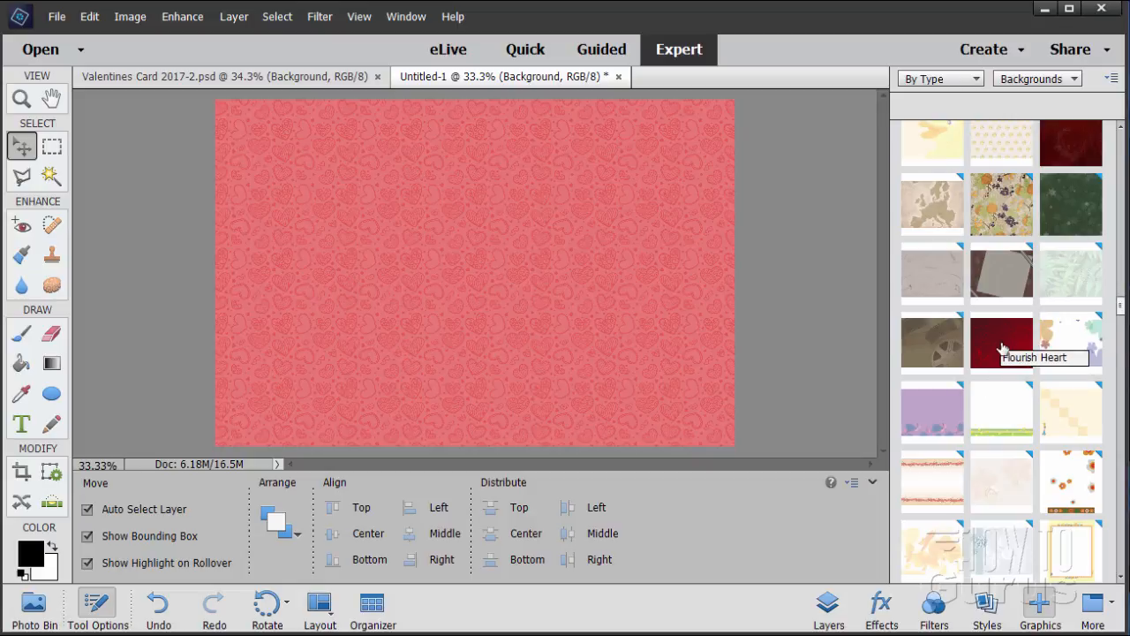
{"action": "double_click", "coordinate": [1001, 345]}
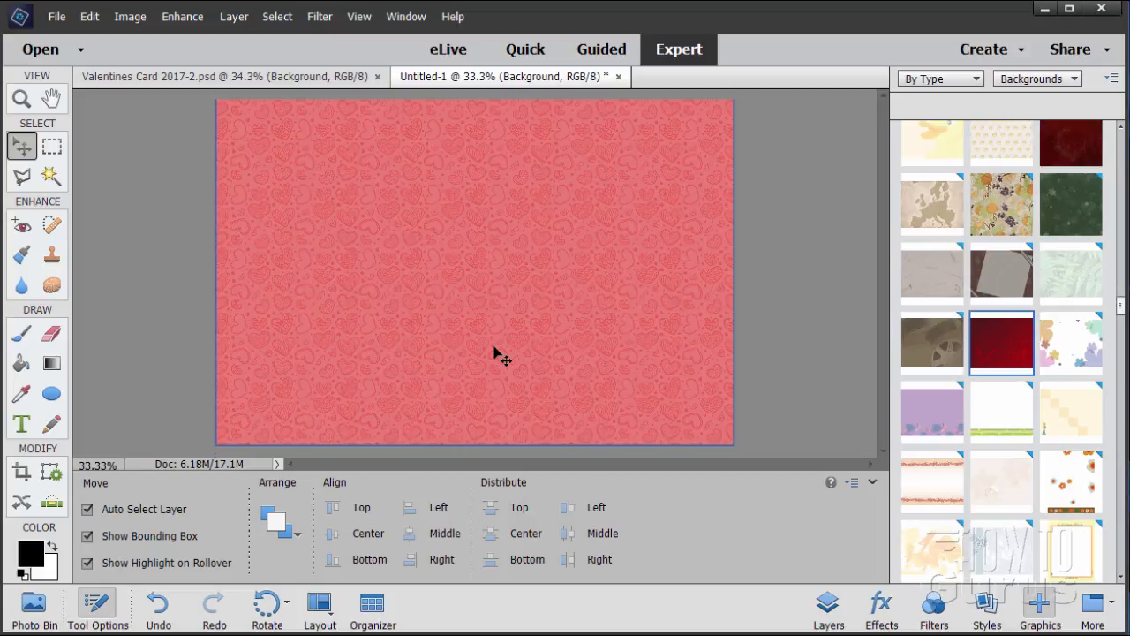
Step: Hide the Red Hearts copy layer and make the Flourish Heart Background the active layer
{"action": "left_click", "coordinate": [828, 604]}
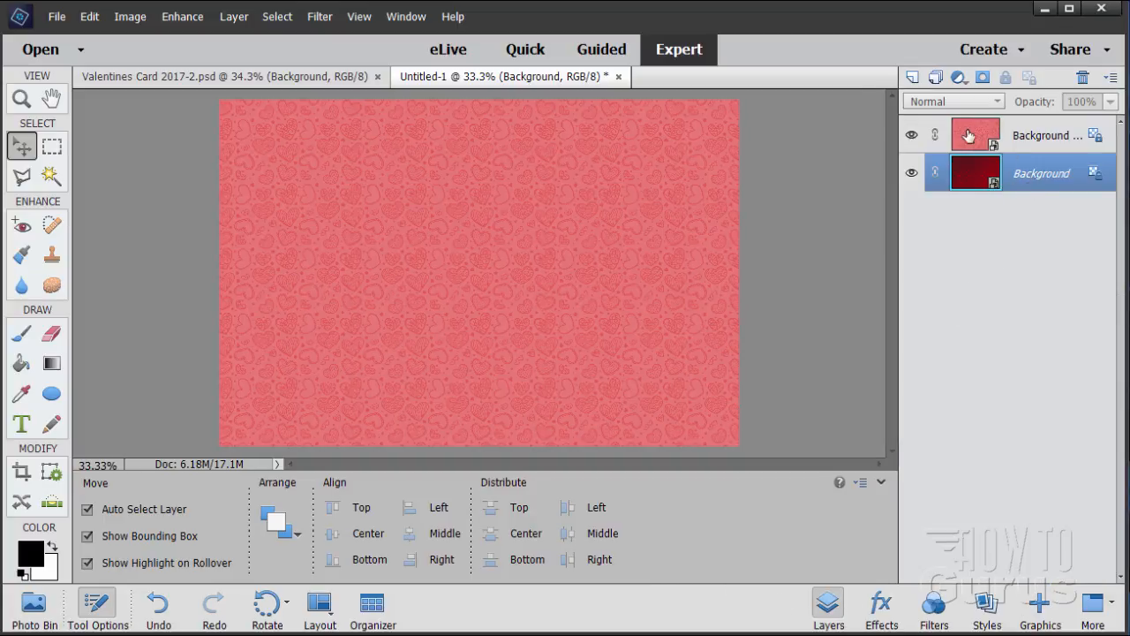
{"action": "left_click", "coordinate": [911, 134]}
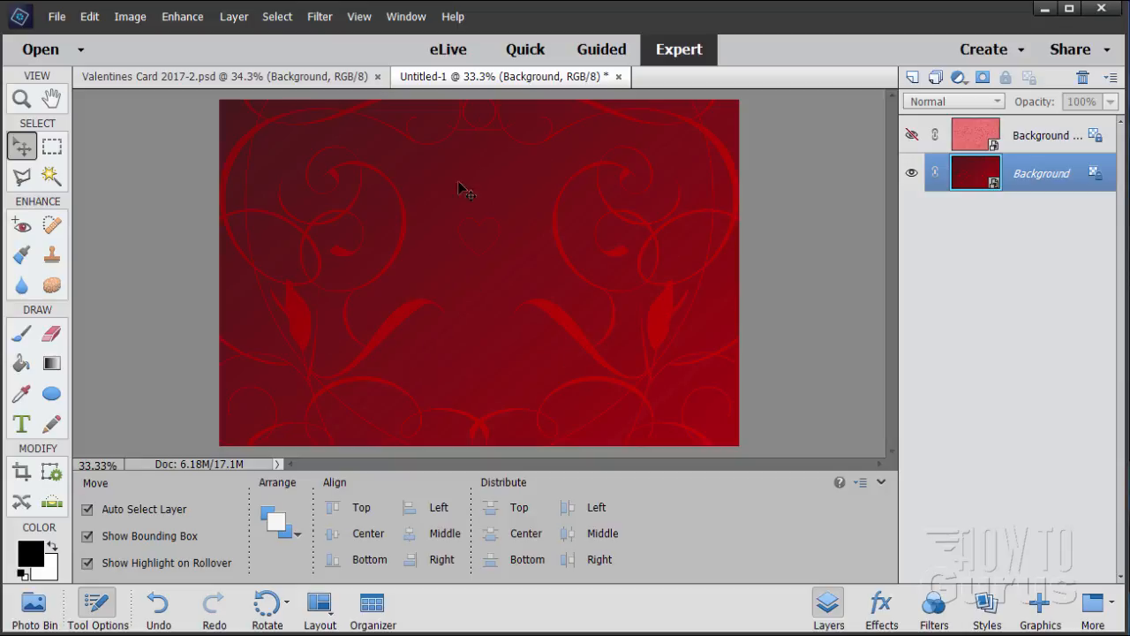
{"action": "left_click", "coordinate": [912, 134]}
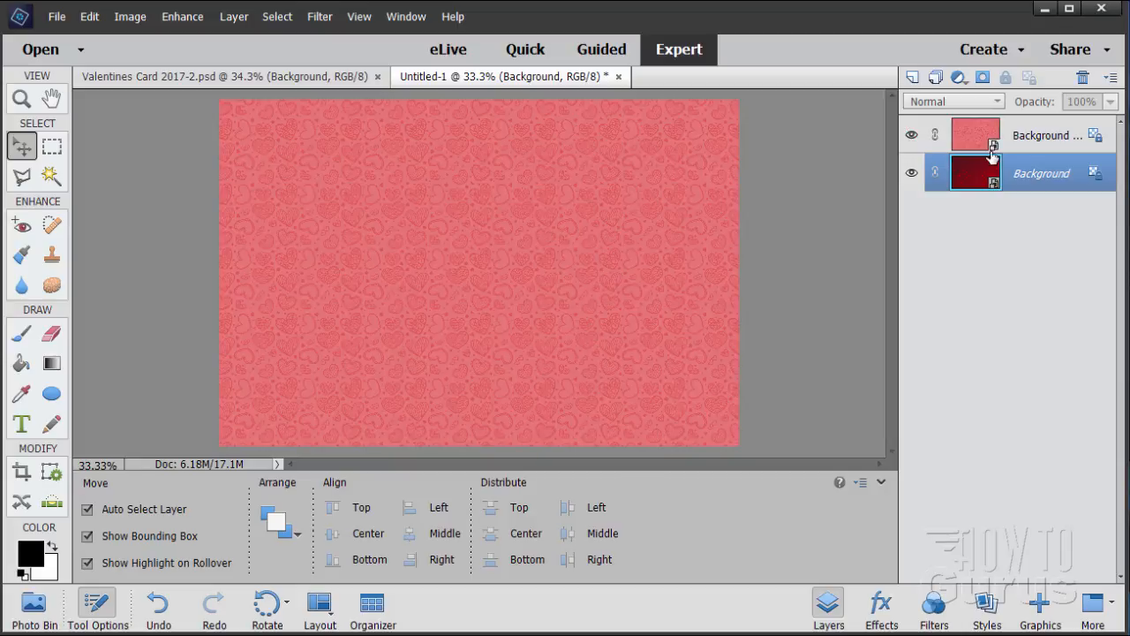
{"action": "left_click", "coordinate": [989, 150]}
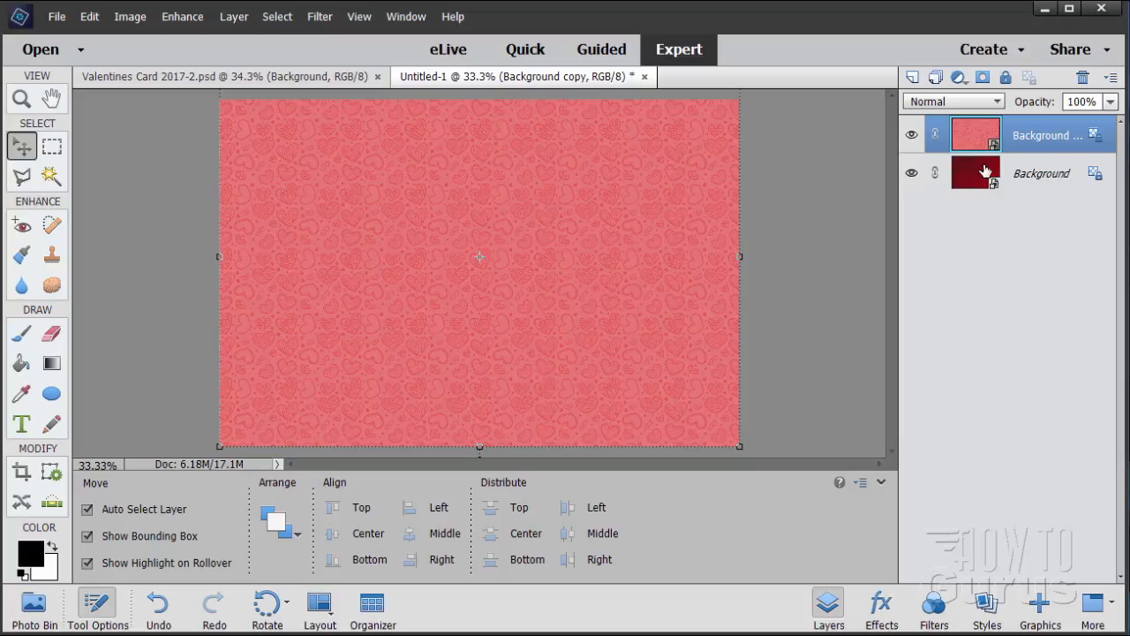
{"action": "left_click", "coordinate": [911, 137]}
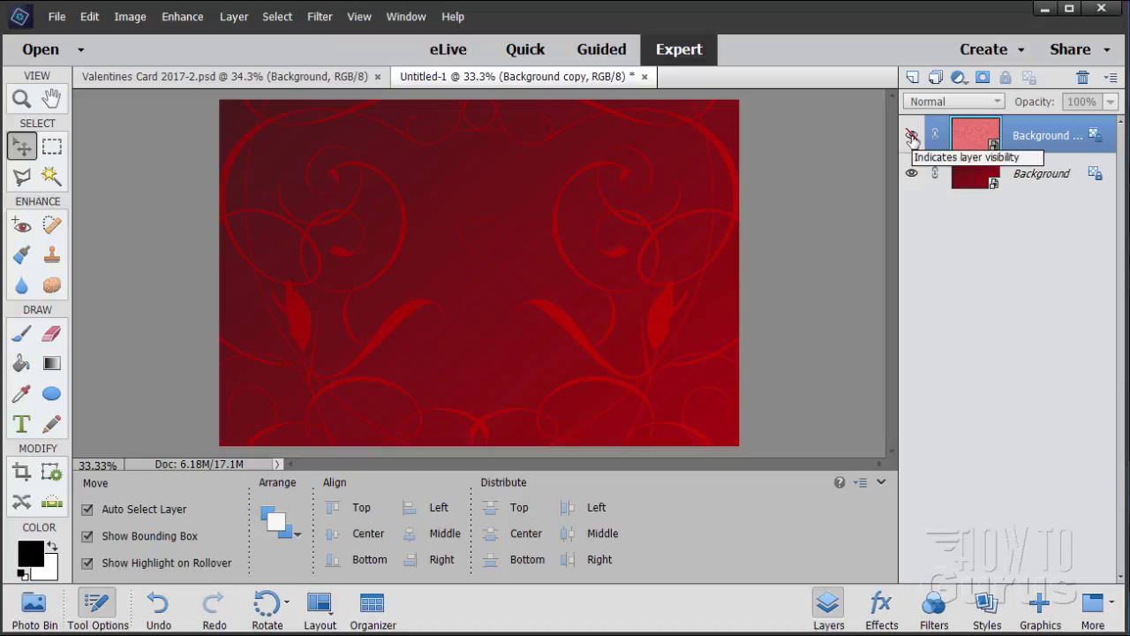
{"action": "left_click", "coordinate": [995, 179]}
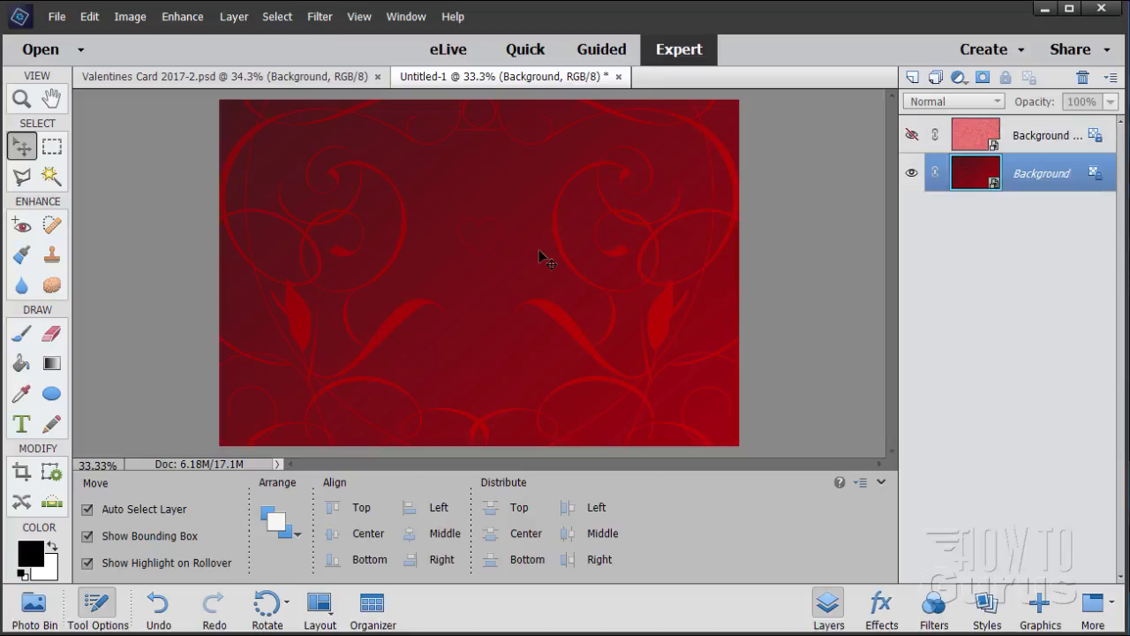
Step: Show the rulers and add a vertical guide at 3 in
{"action": "left_click", "coordinate": [358, 17]}
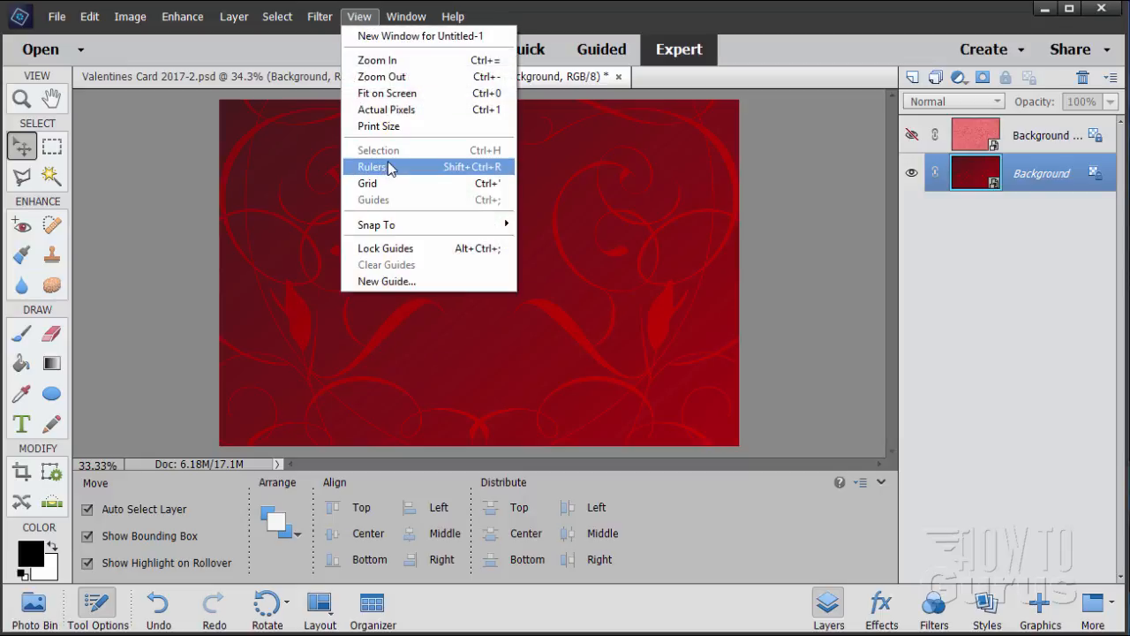
{"action": "left_click", "coordinate": [389, 167]}
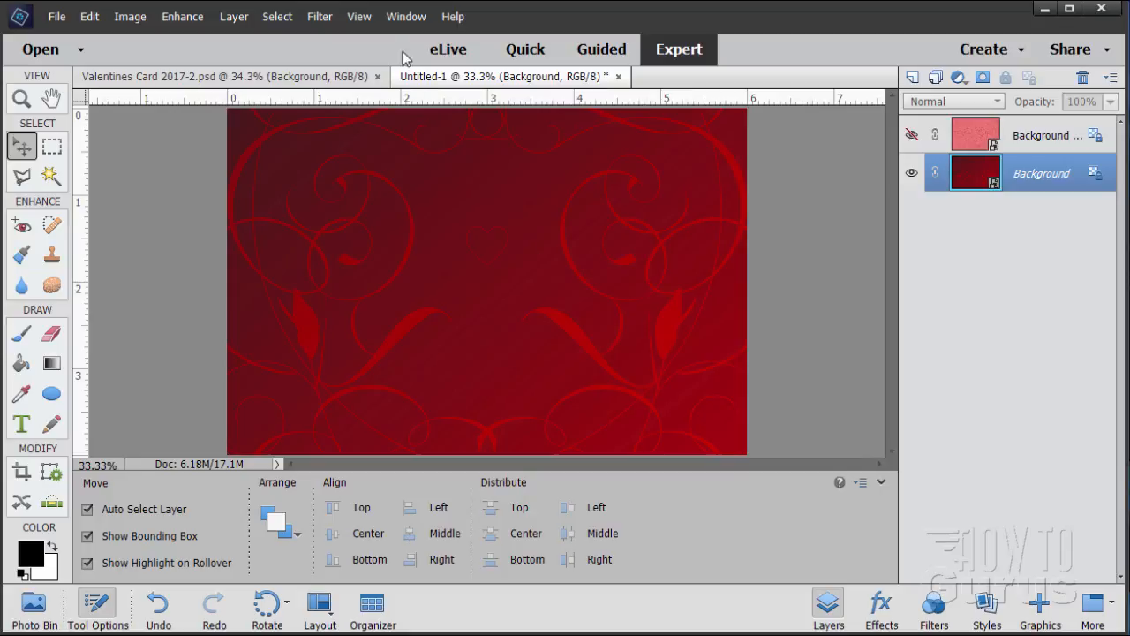
{"action": "left_click", "coordinate": [359, 16]}
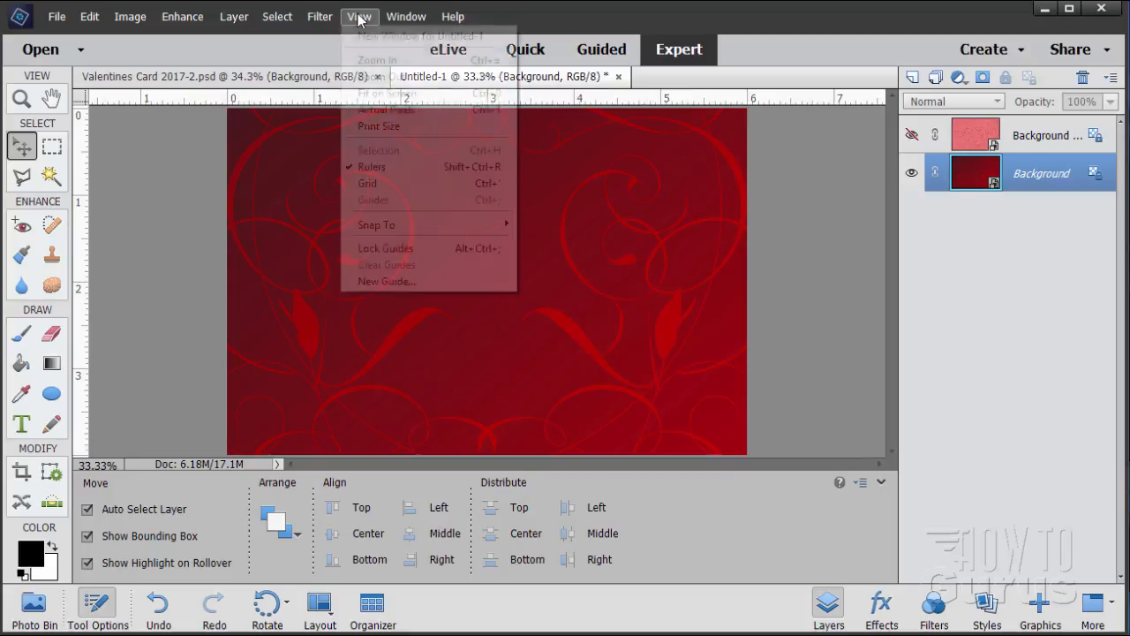
{"action": "left_click", "coordinate": [408, 282]}
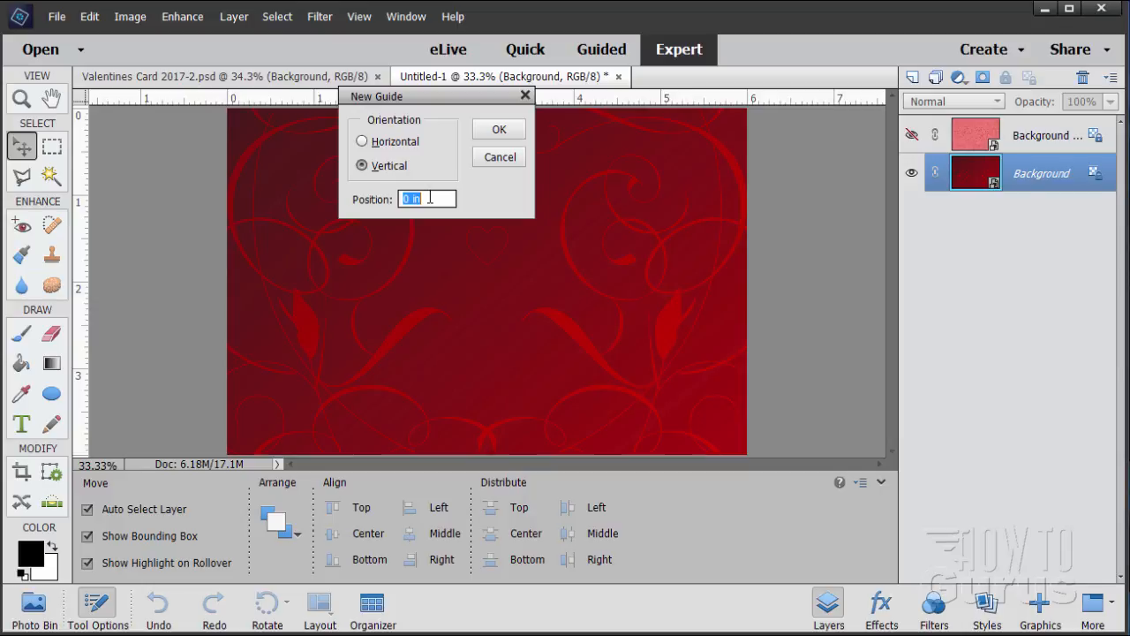
{"action": "type", "text": "3"}
{"action": "left_click", "coordinate": [482, 129]}
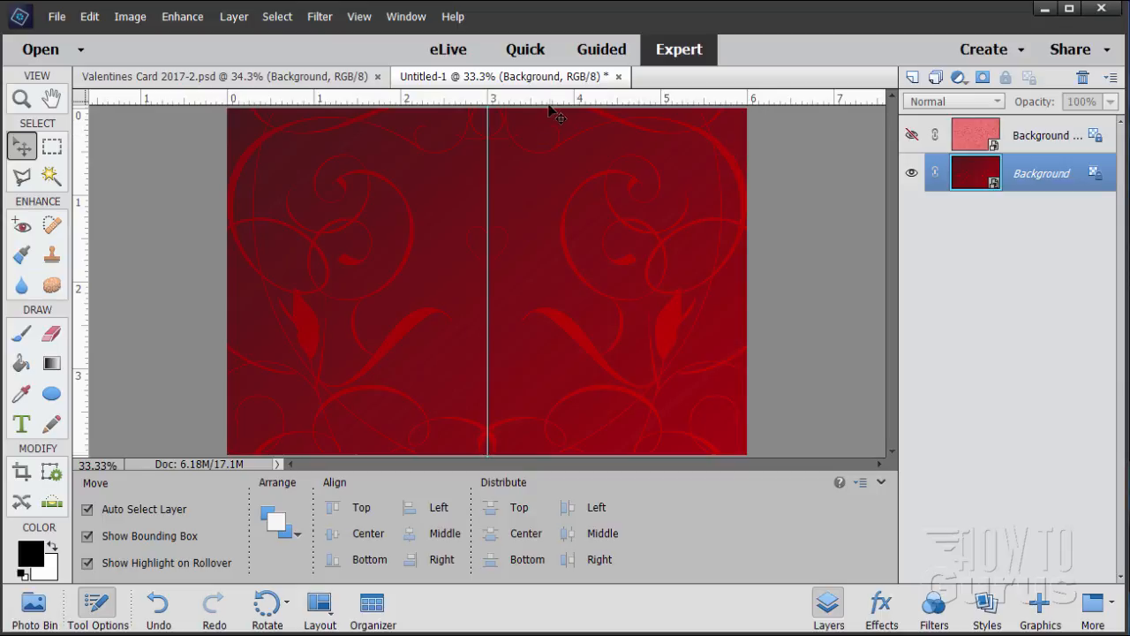
Step: Add a horizontal guide at 2 in across the card
{"action": "left_click", "coordinate": [359, 17]}
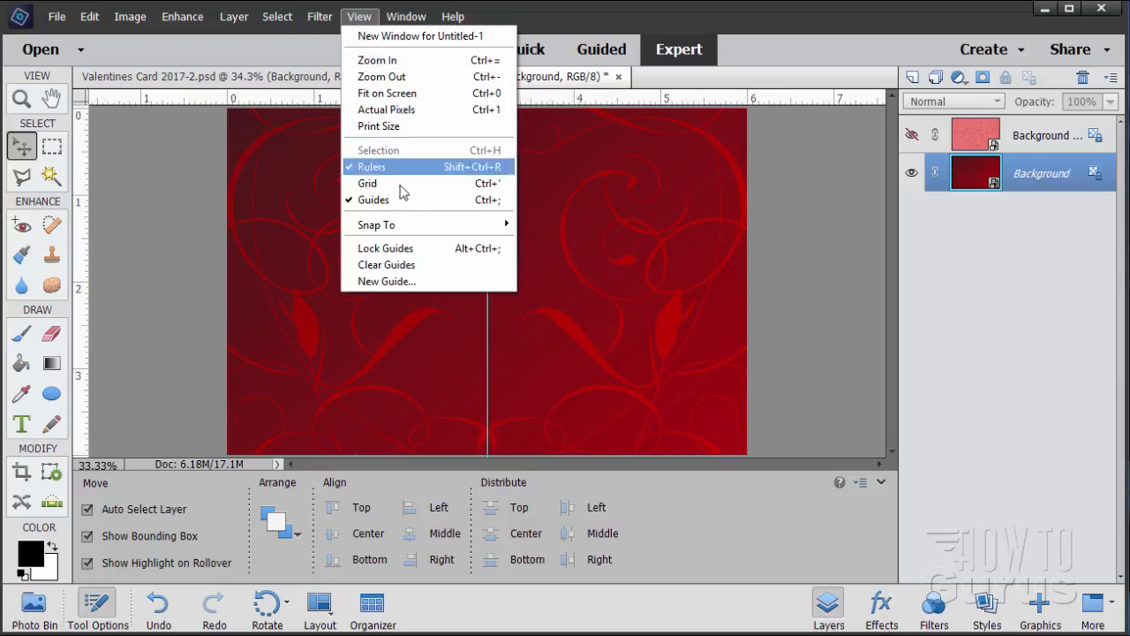
{"action": "left_click", "coordinate": [405, 281]}
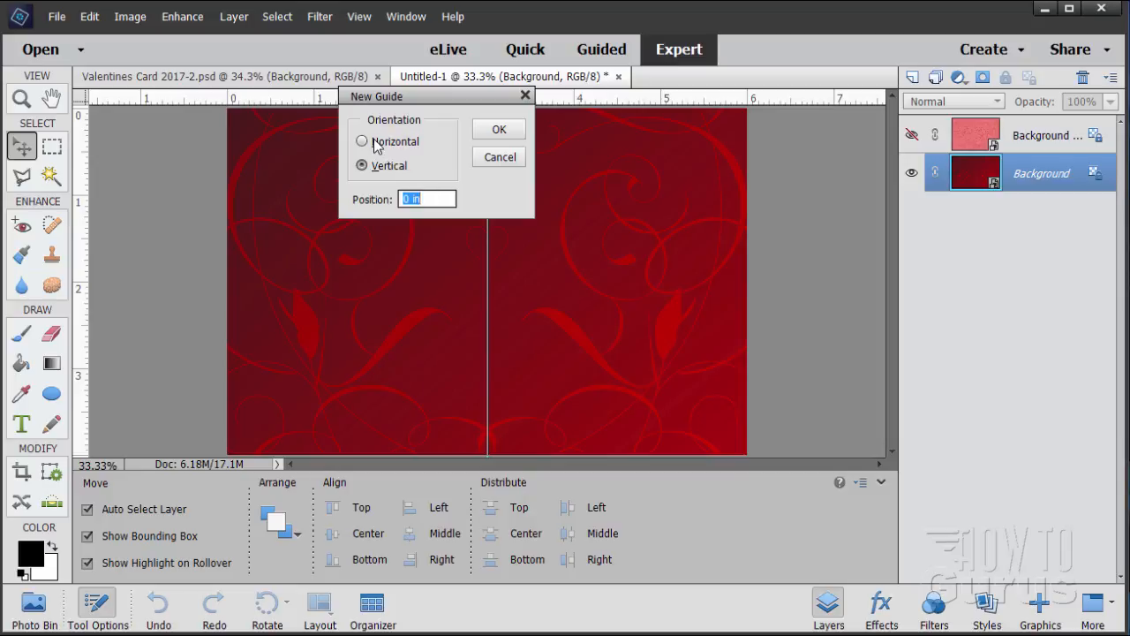
{"action": "left_click", "coordinate": [363, 143]}
{"action": "left_click_drag", "start_coordinate": [433, 198], "coordinate": [381, 204]}
{"action": "type", "text": "2"}
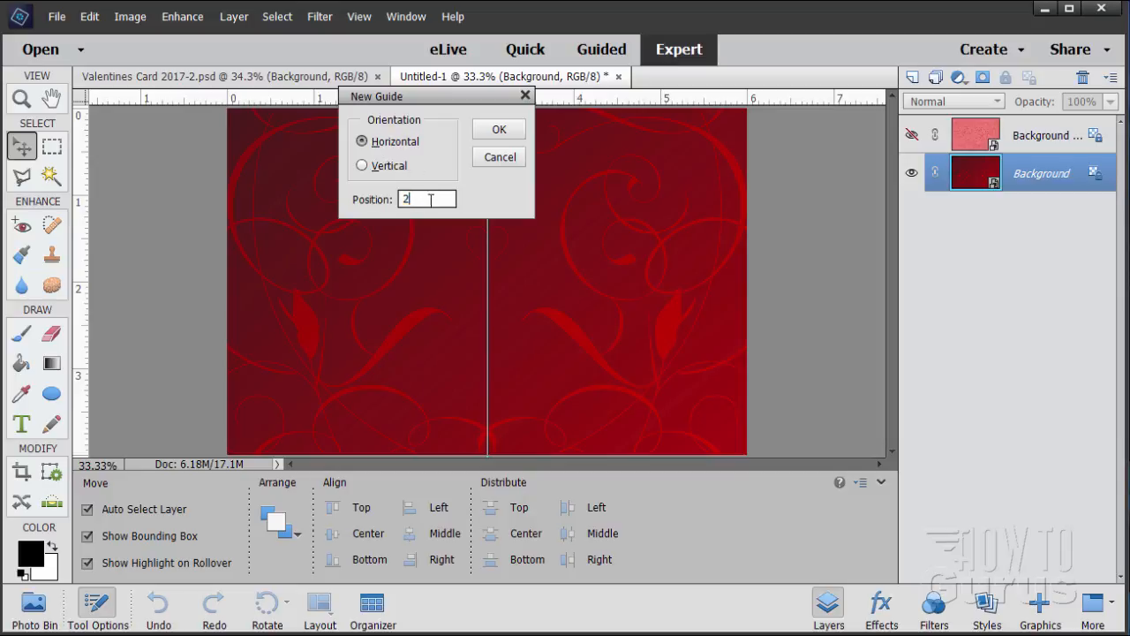
{"action": "left_click", "coordinate": [499, 128]}
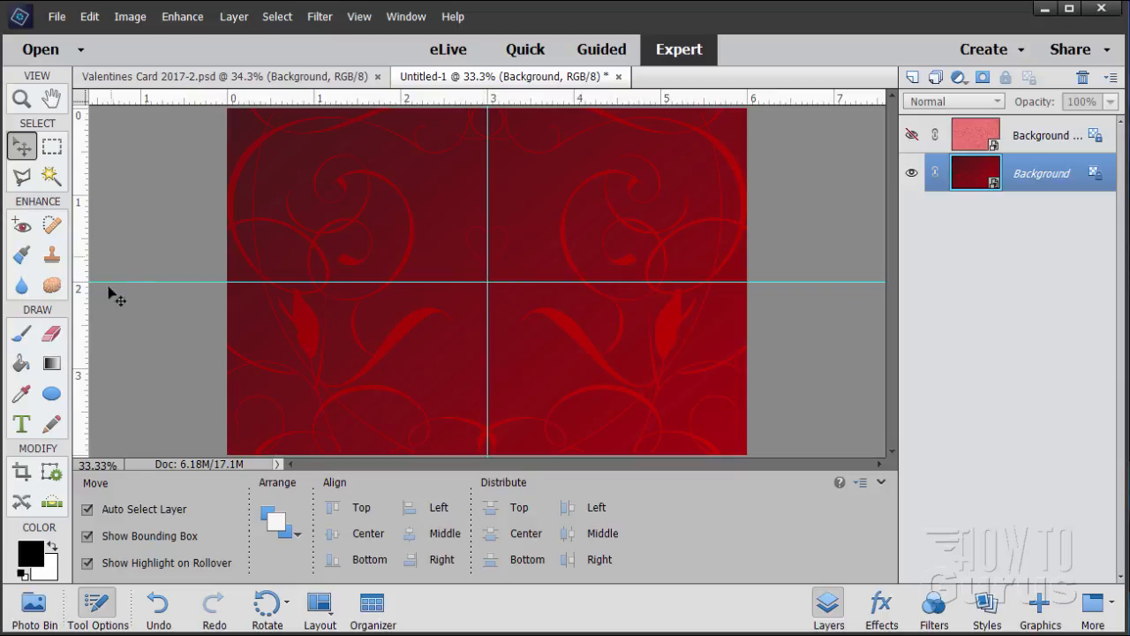
Step: Draw a black ellipse about 3.3 x 2.3 in, centered on the guide intersection, and hide the rulers and guides
{"action": "left_click", "coordinate": [52, 395]}
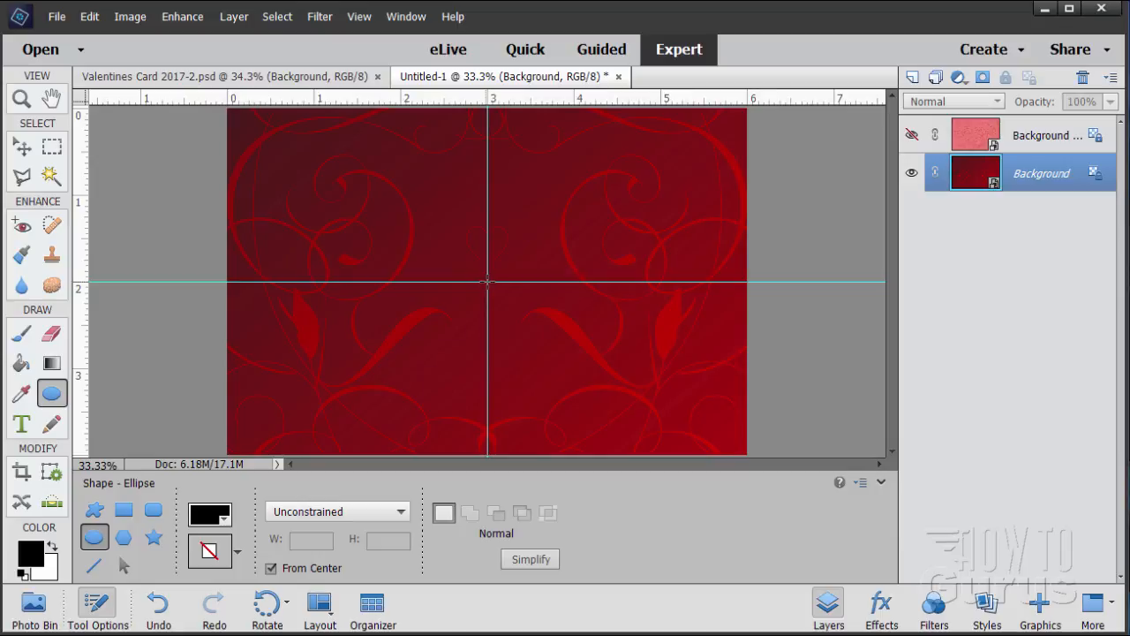
{"action": "left_click_drag", "start_coordinate": [487, 283], "coordinate": [631, 381]}
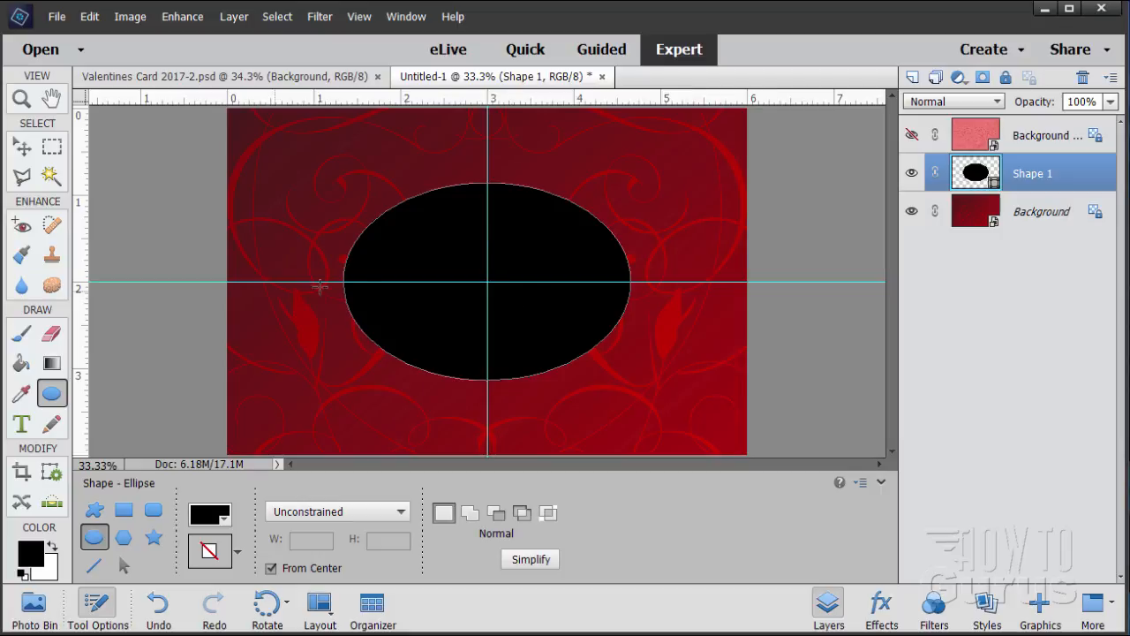
{"action": "left_click", "coordinate": [361, 18]}
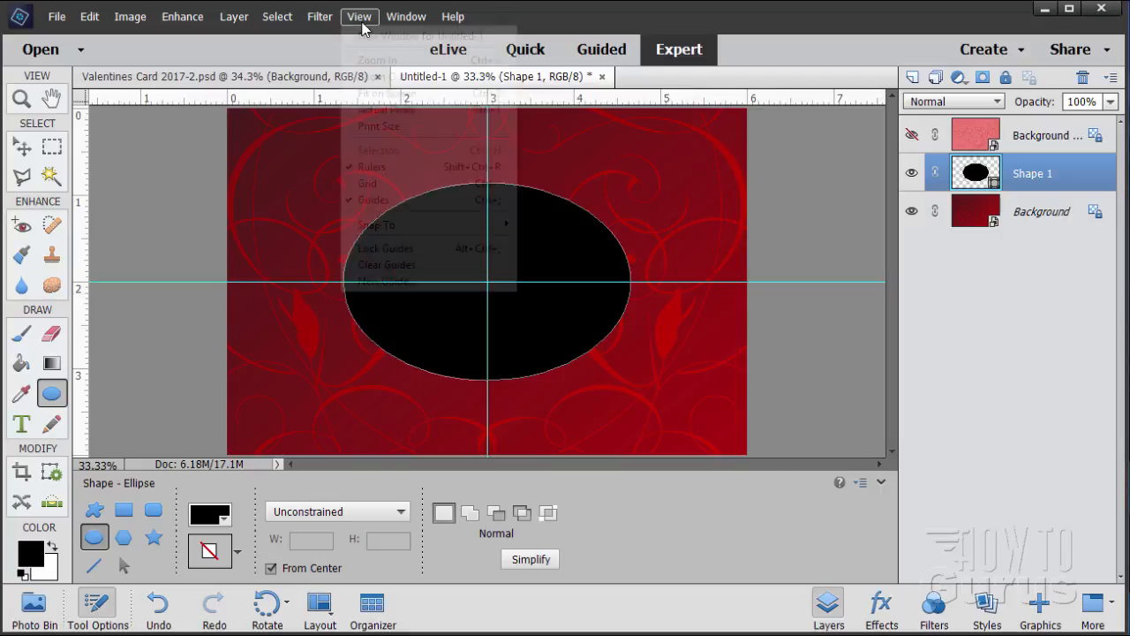
{"action": "left_click", "coordinate": [385, 166]}
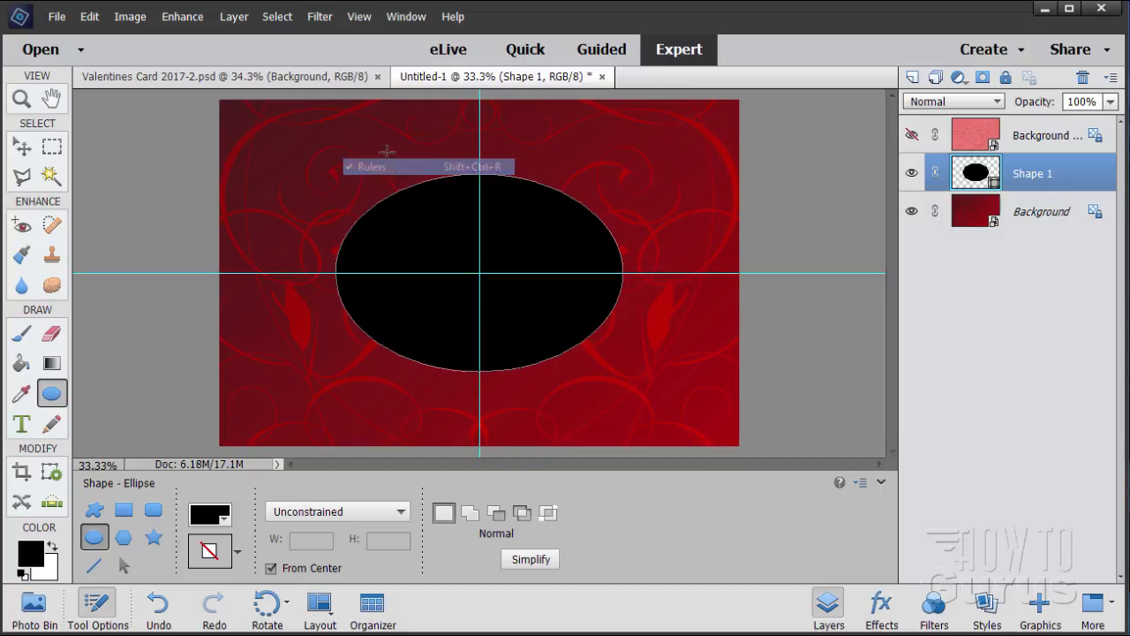
{"action": "left_click", "coordinate": [360, 16]}
{"action": "left_click", "coordinate": [371, 200]}
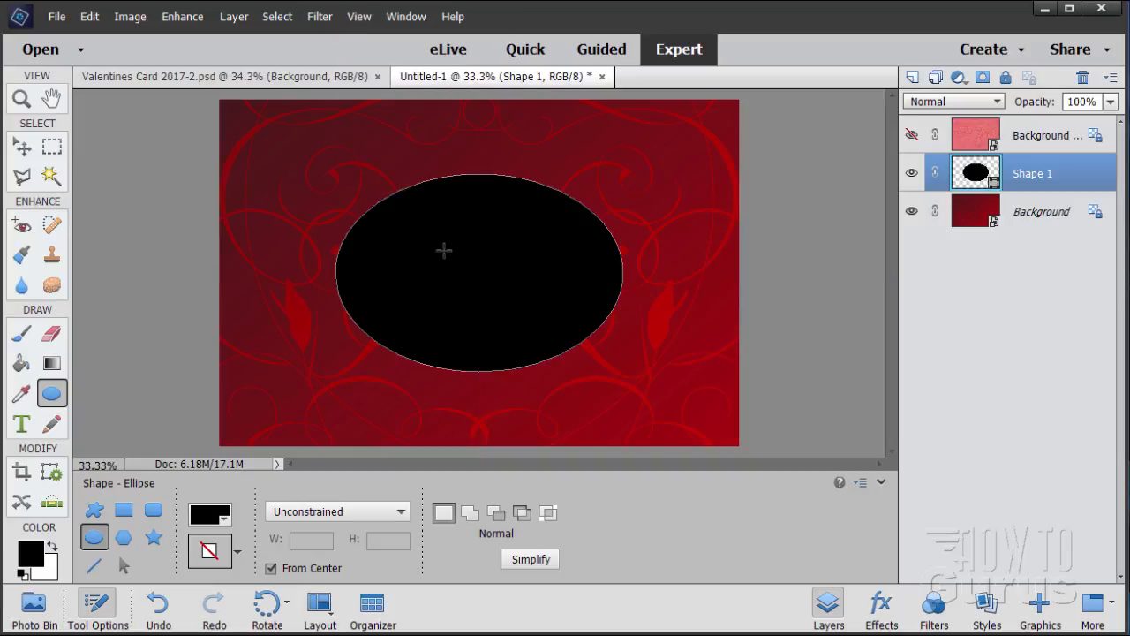
Step: Simplify the ellipse shape layer and select the black ellipse with the Magic Wand
{"action": "left_click", "coordinate": [50, 179]}
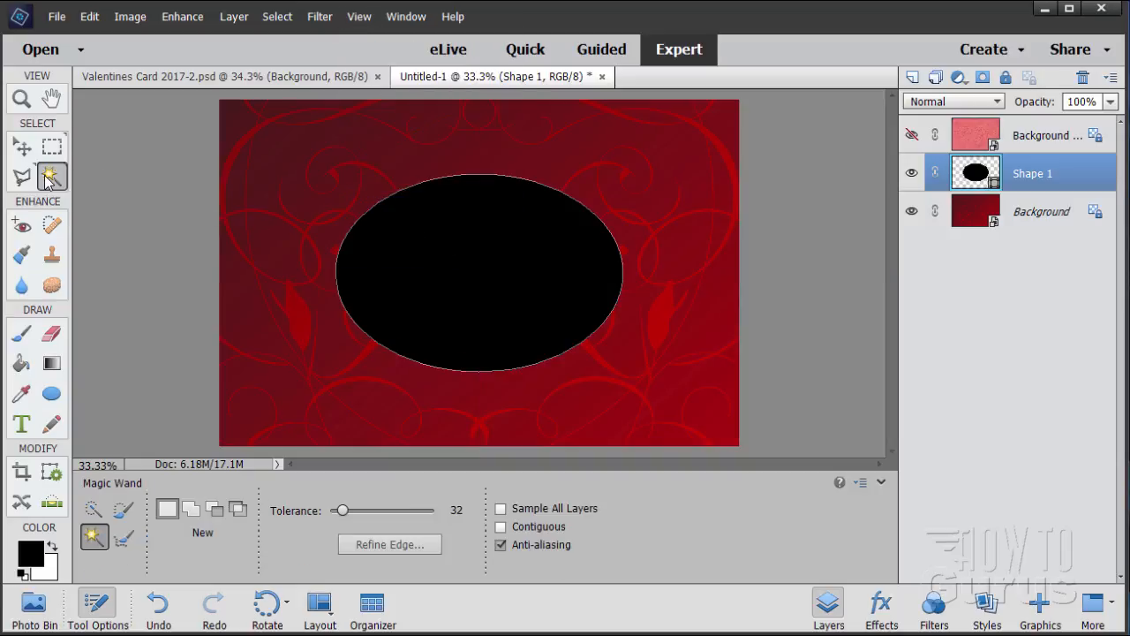
{"action": "left_click", "coordinate": [475, 280]}
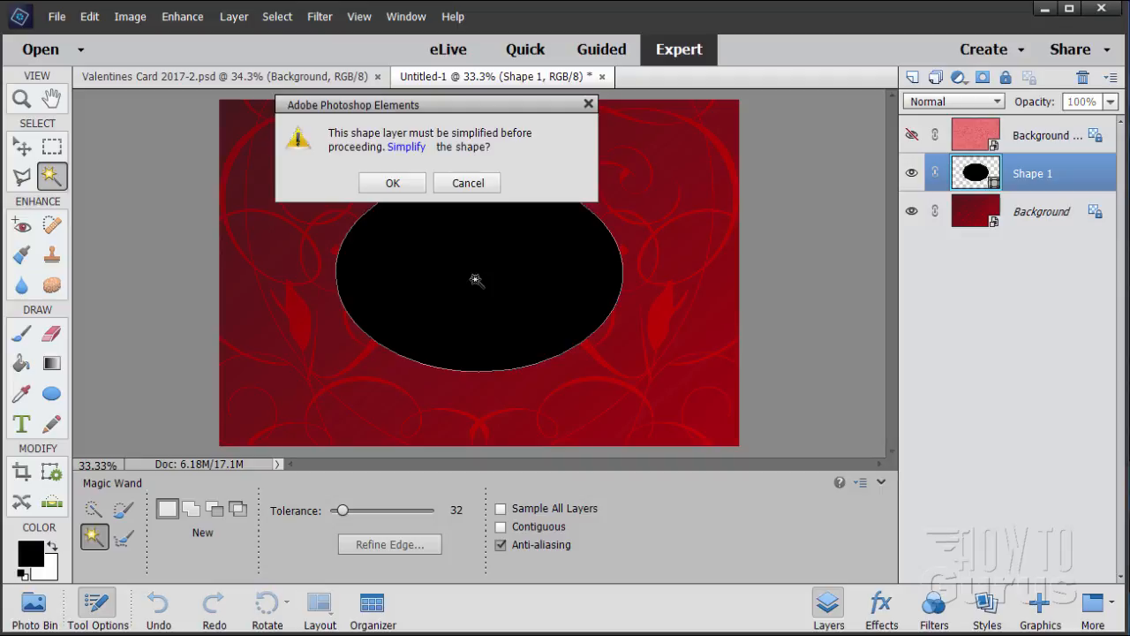
{"action": "left_click", "coordinate": [393, 183]}
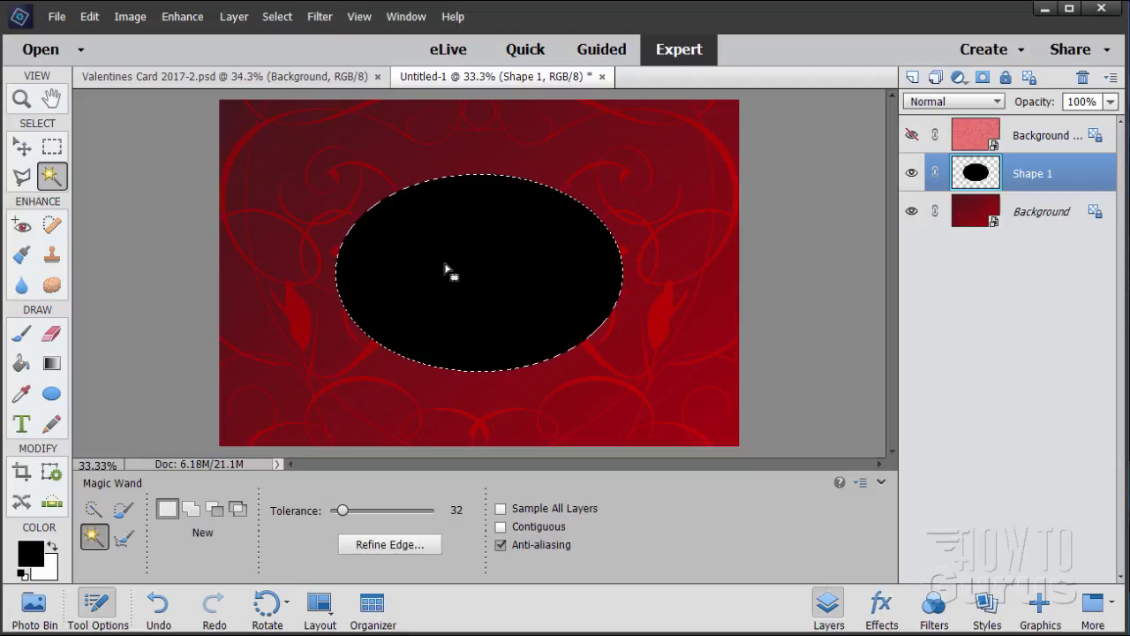
Step: Show the Background copy layer and mask it to the elliptical selection, with the Shape 1 layer hidden
{"action": "left_click", "coordinate": [1030, 135]}
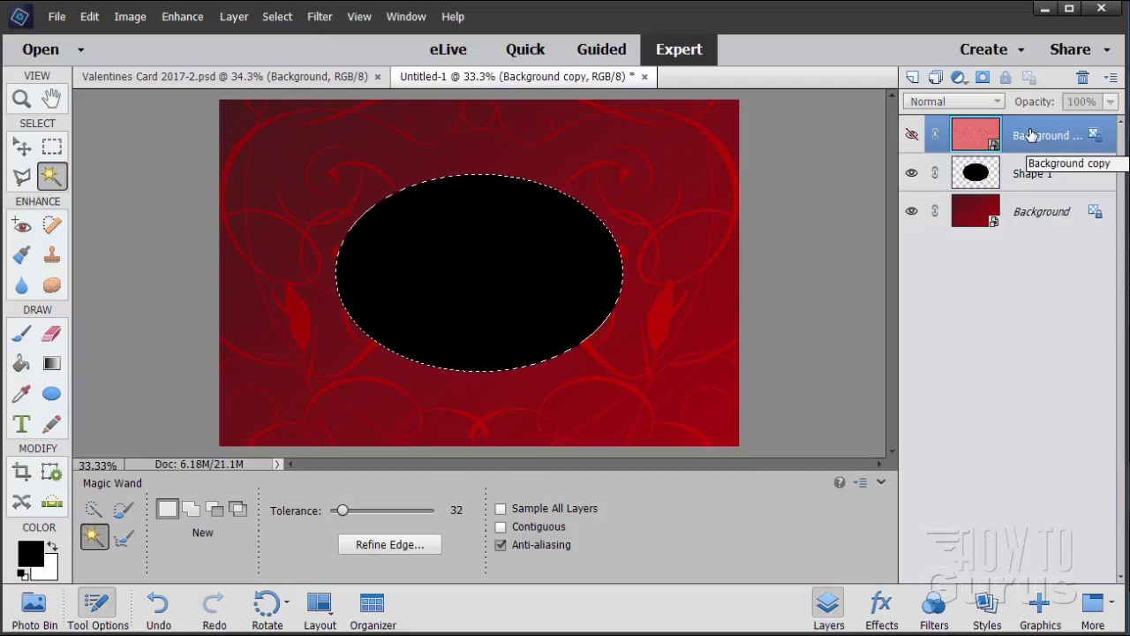
{"action": "left_click", "coordinate": [911, 136]}
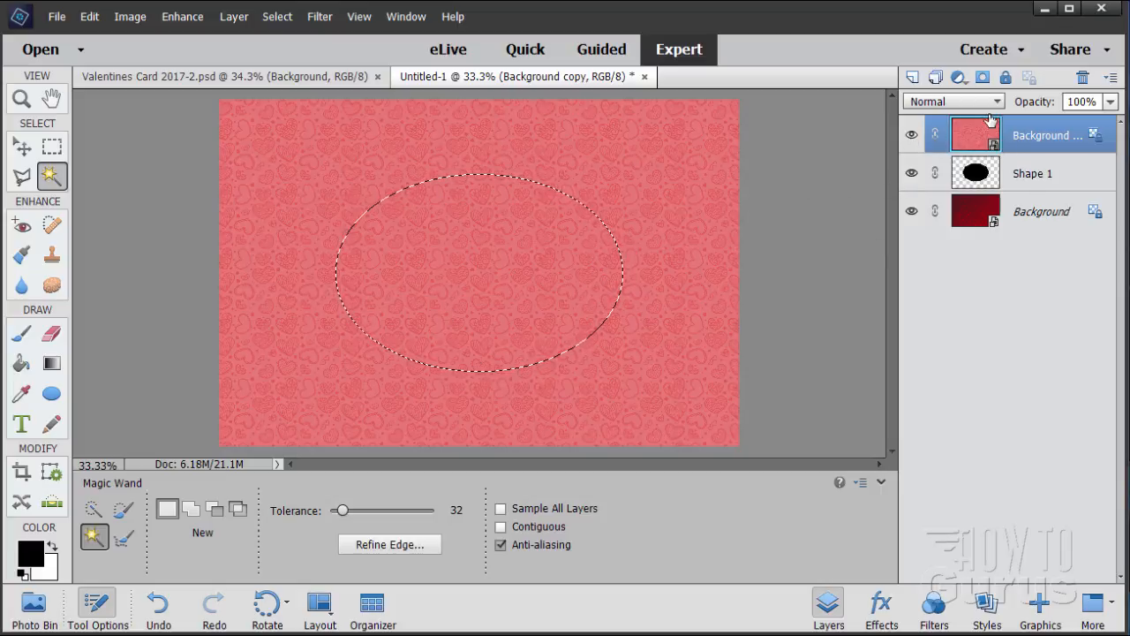
{"action": "left_click", "coordinate": [982, 78]}
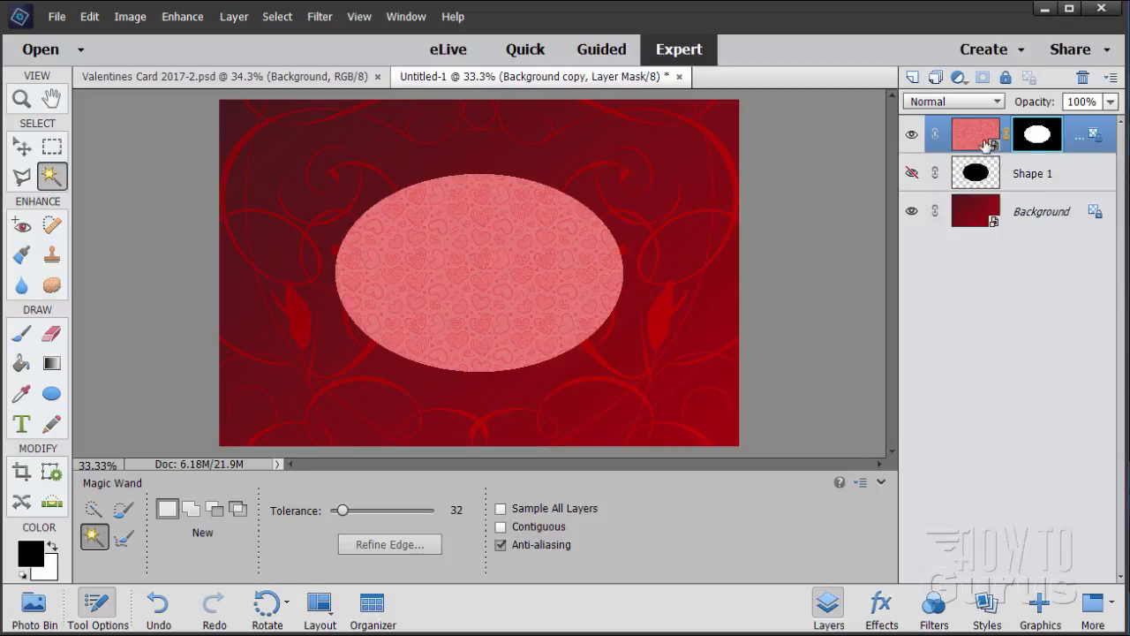
Step: Soften the Background copy layer's mask with a Gaussian Blur of 50 pixels radius
{"action": "left_click", "coordinate": [978, 143]}
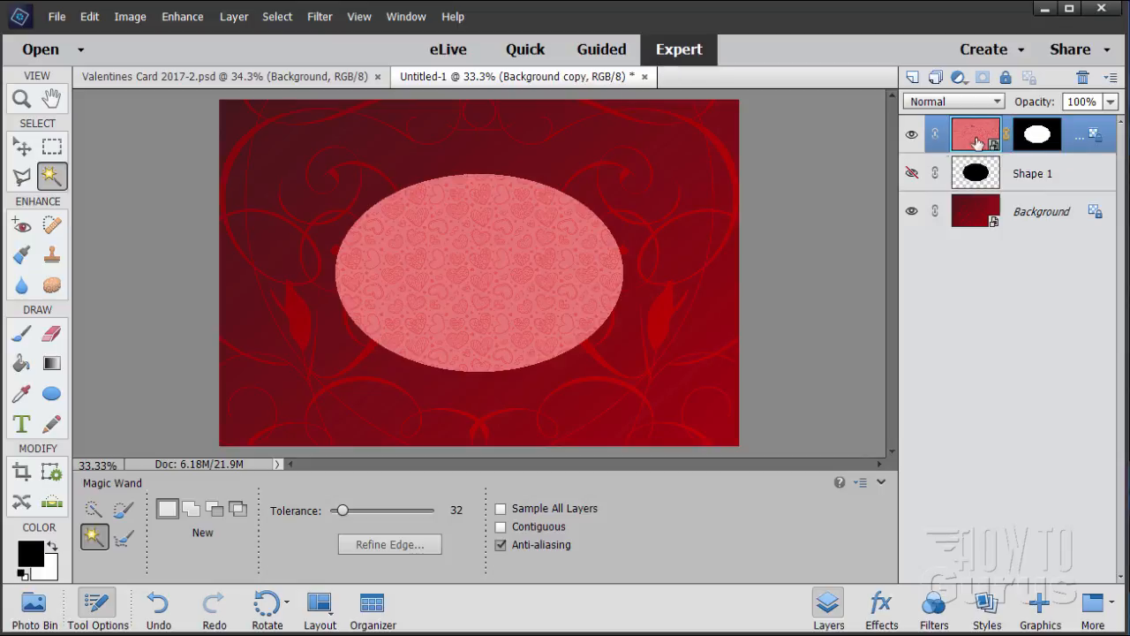
{"action": "left_click", "coordinate": [1024, 150]}
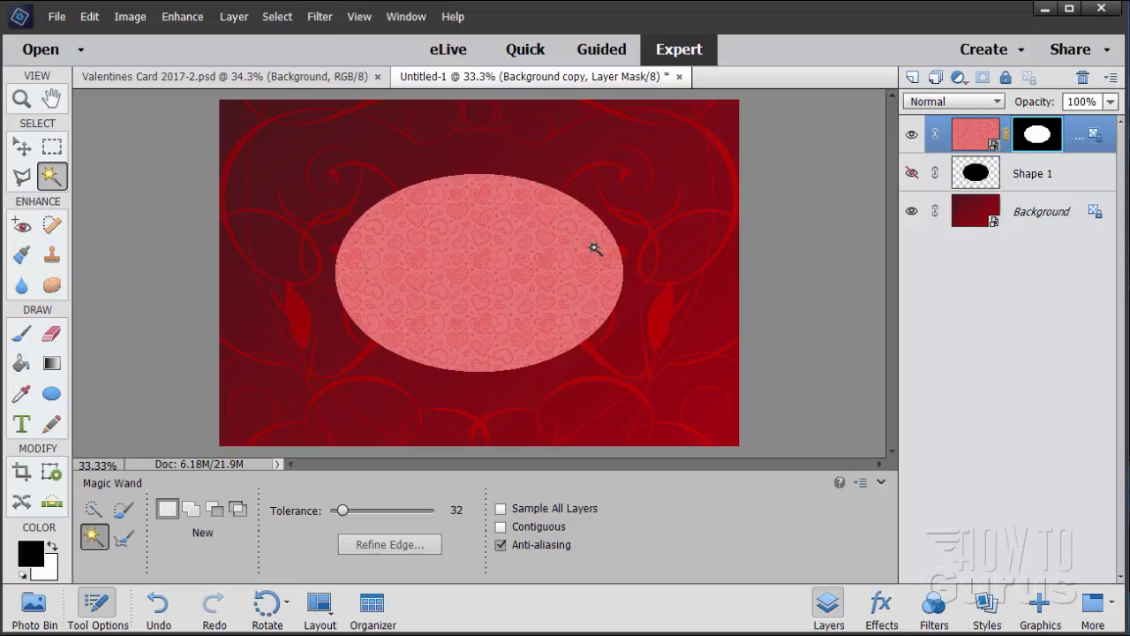
{"action": "left_click", "coordinate": [22, 147]}
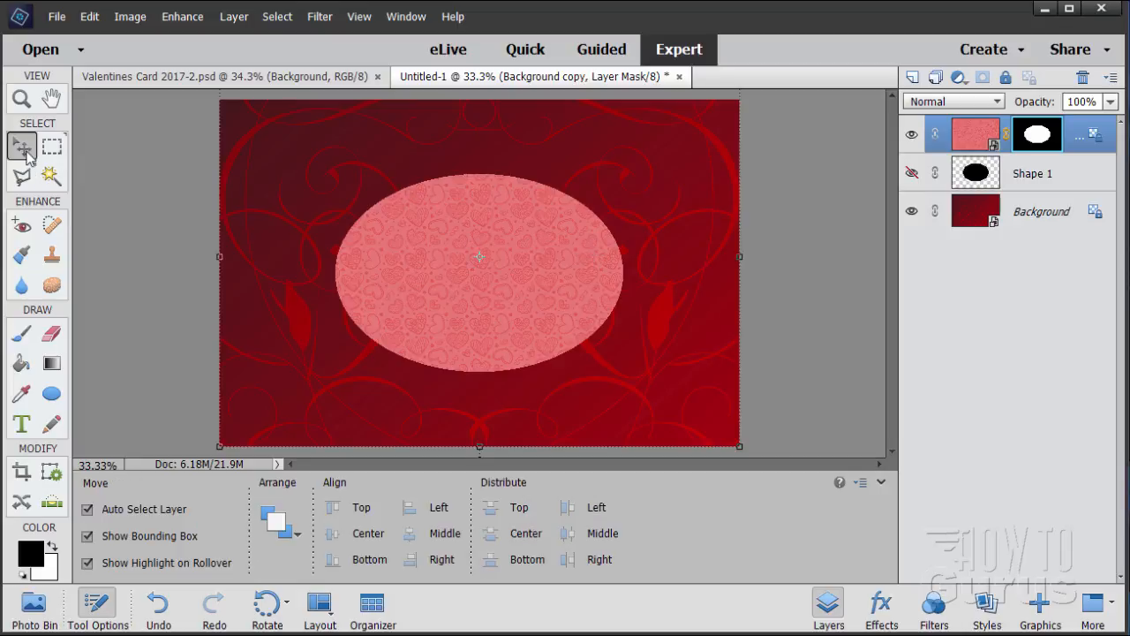
{"action": "left_click", "coordinate": [319, 16]}
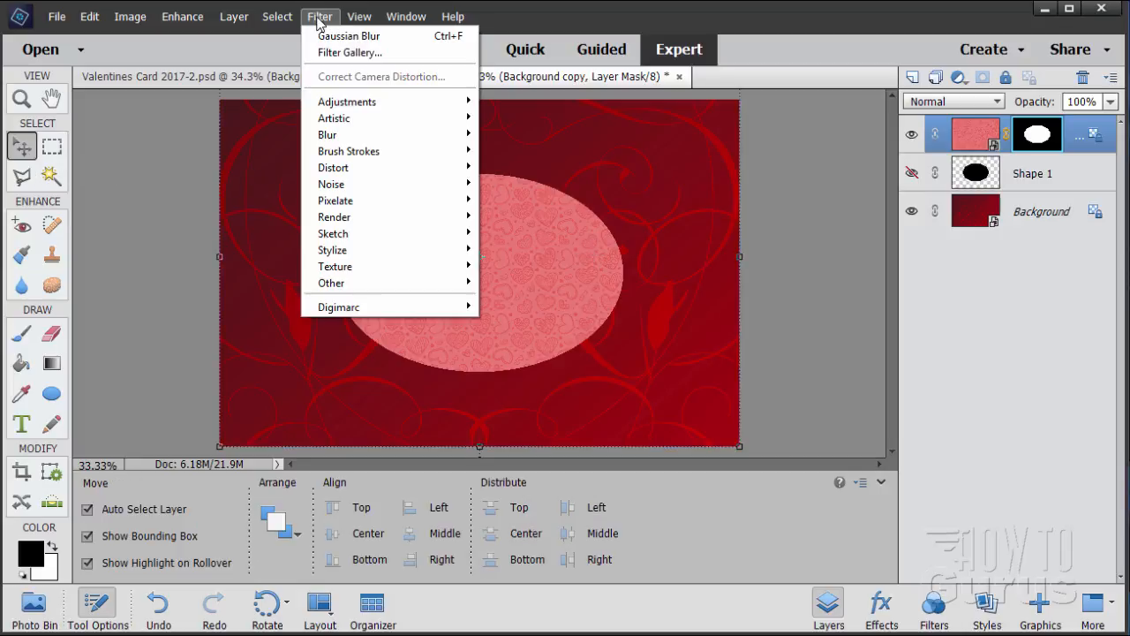
{"action": "mouse_move", "coordinate": [402, 135]}
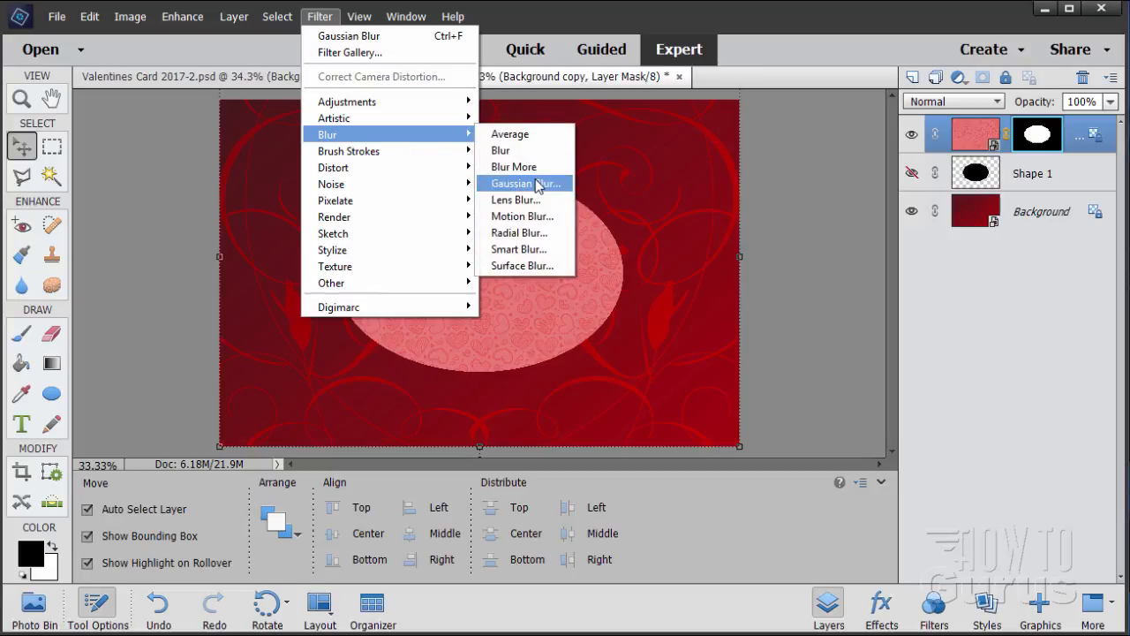
{"action": "left_click", "coordinate": [535, 185]}
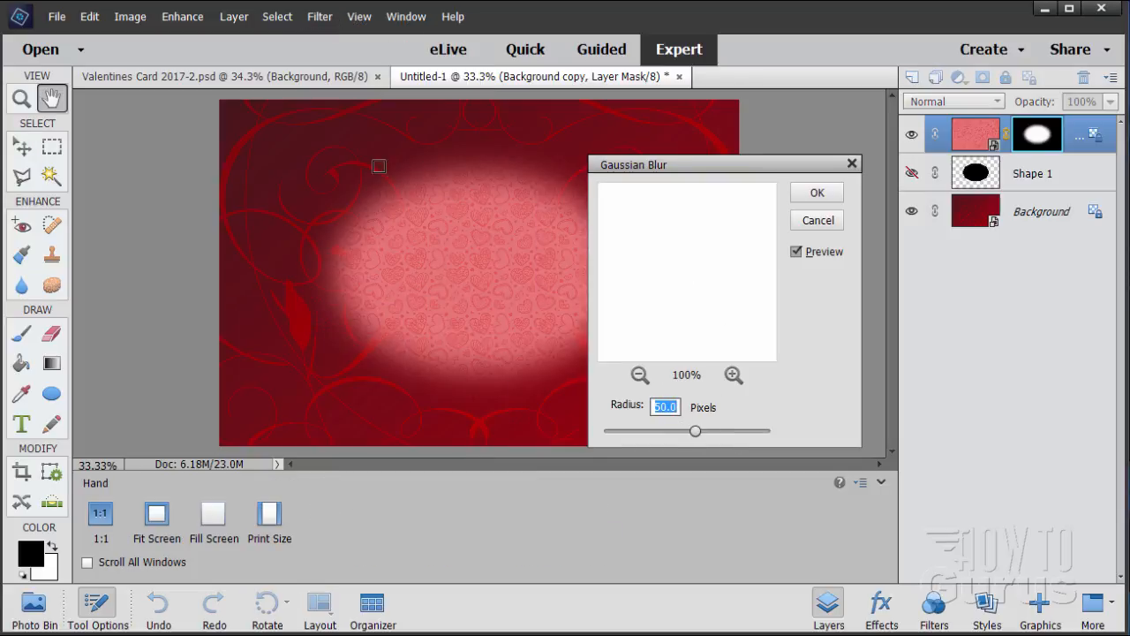
{"action": "left_click", "coordinate": [814, 192]}
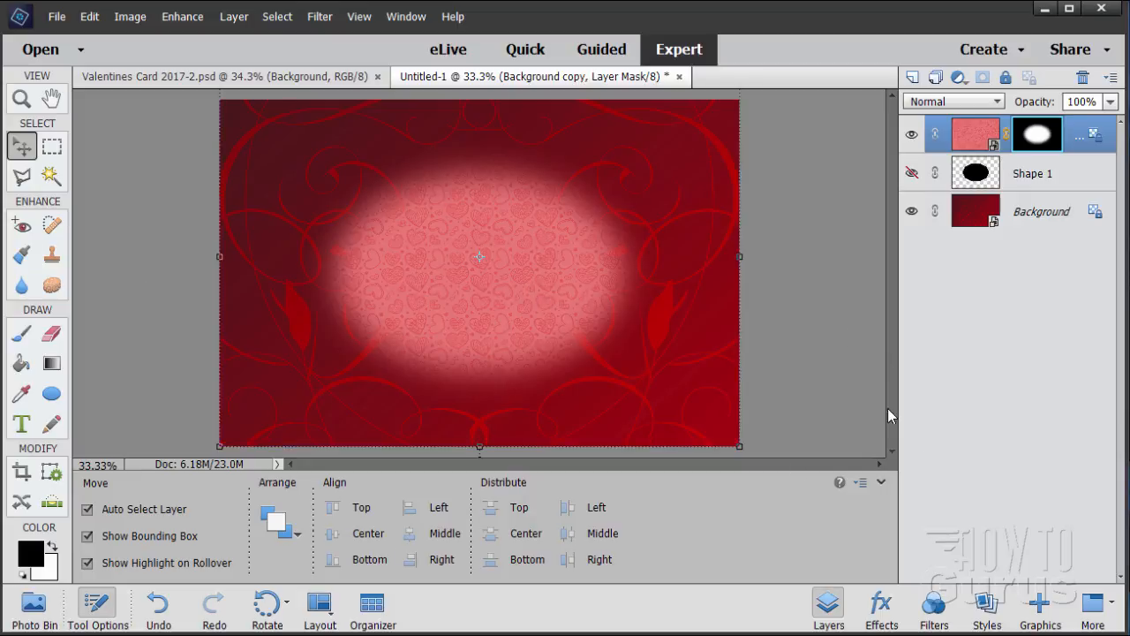
Step: Add the wide solid black heart from the Shapes graphics library to the card
{"action": "left_click", "coordinate": [1040, 603]}
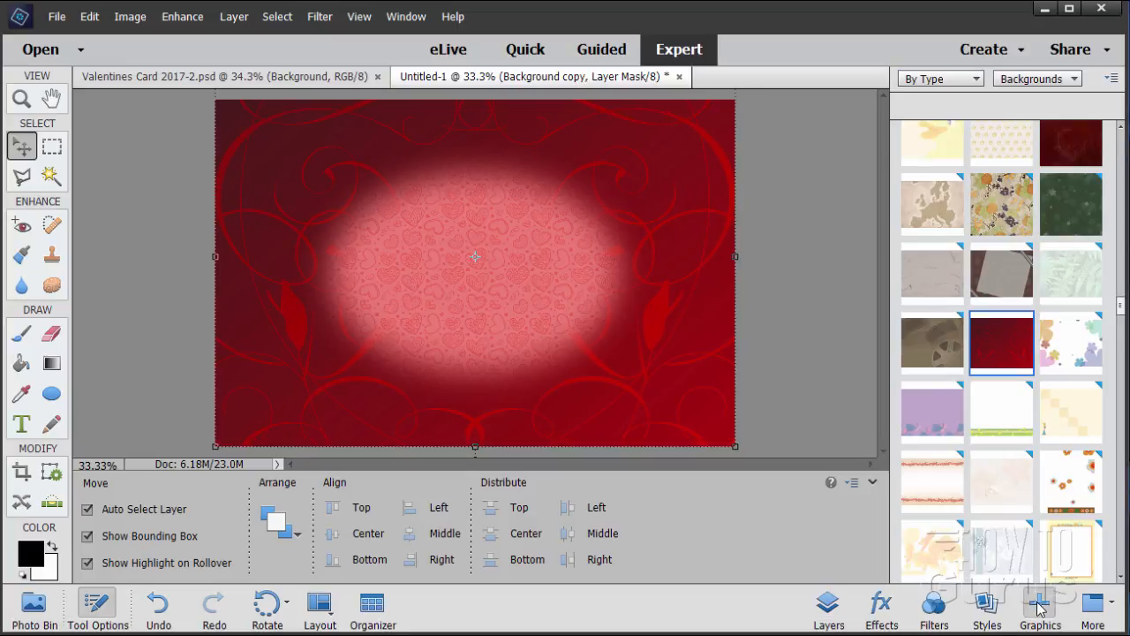
{"action": "left_click", "coordinate": [1033, 79]}
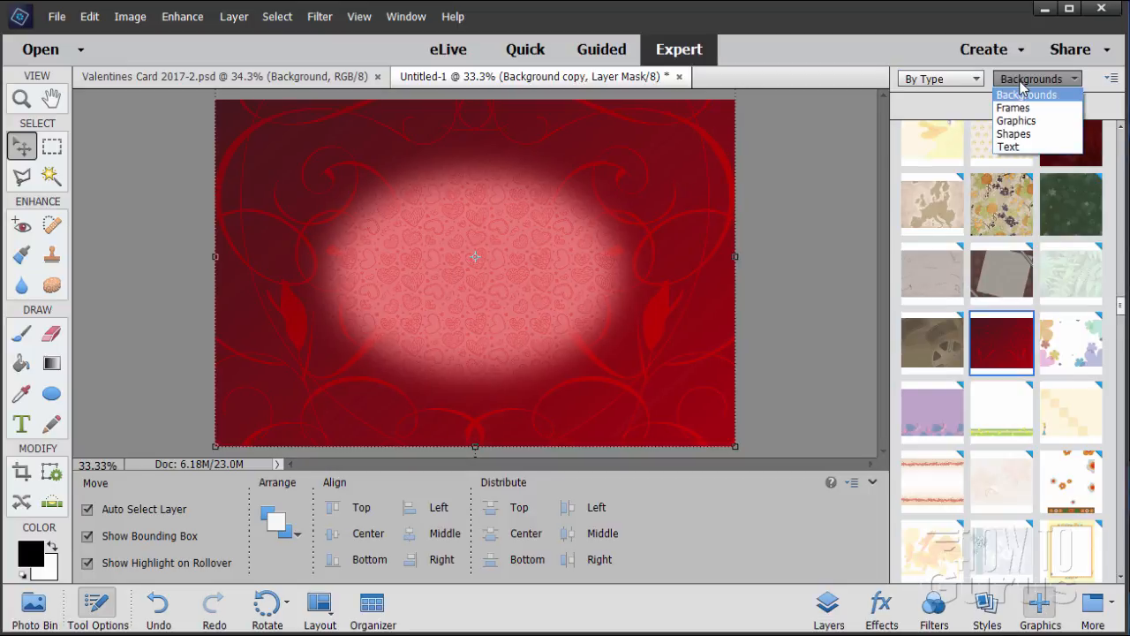
{"action": "left_click", "coordinate": [1015, 134]}
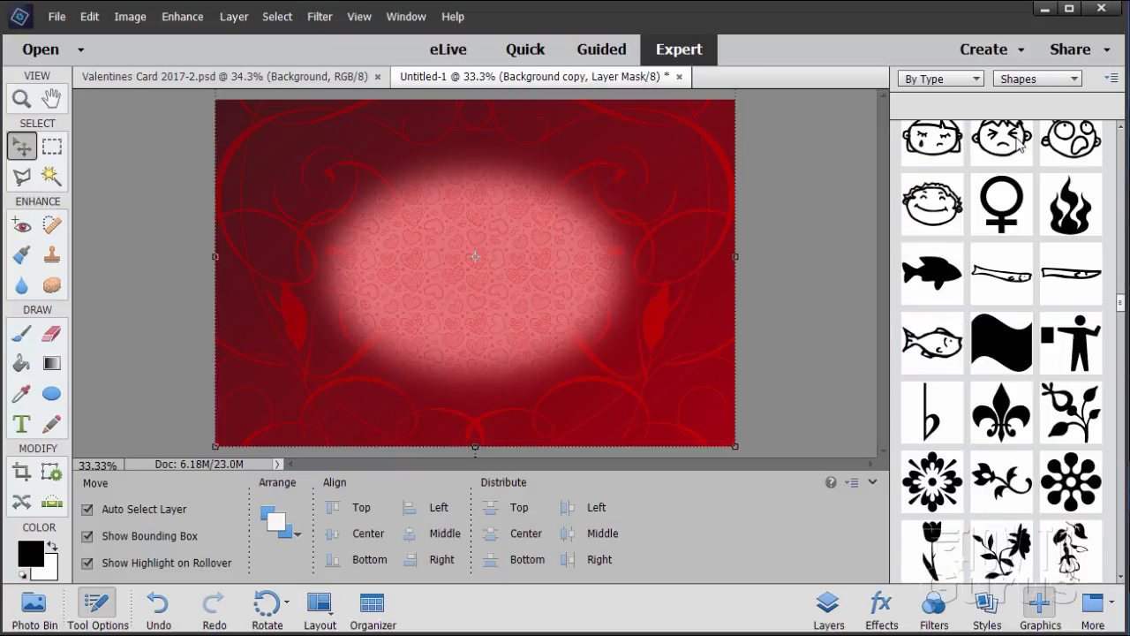
{"action": "scroll", "coordinate": [1021, 313], "scroll_direction": "up", "scroll_amount": 1}
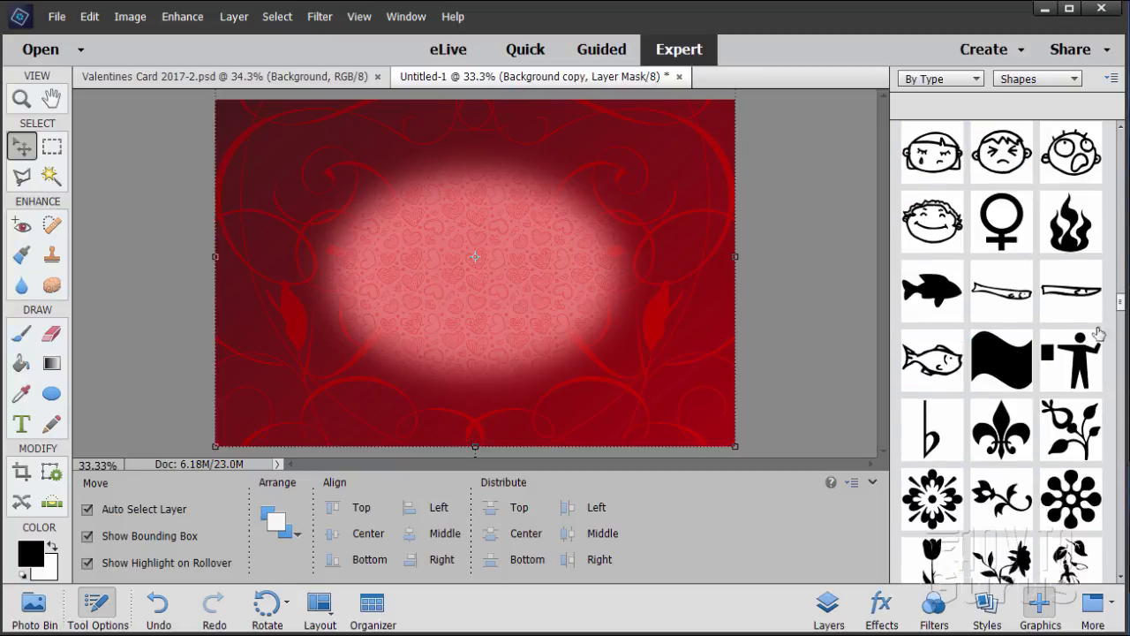
{"action": "scroll", "coordinate": [1055, 351], "scroll_direction": "down", "scroll_amount": 2}
{"action": "scroll", "coordinate": [1055, 351], "scroll_direction": "down", "scroll_amount": 20}
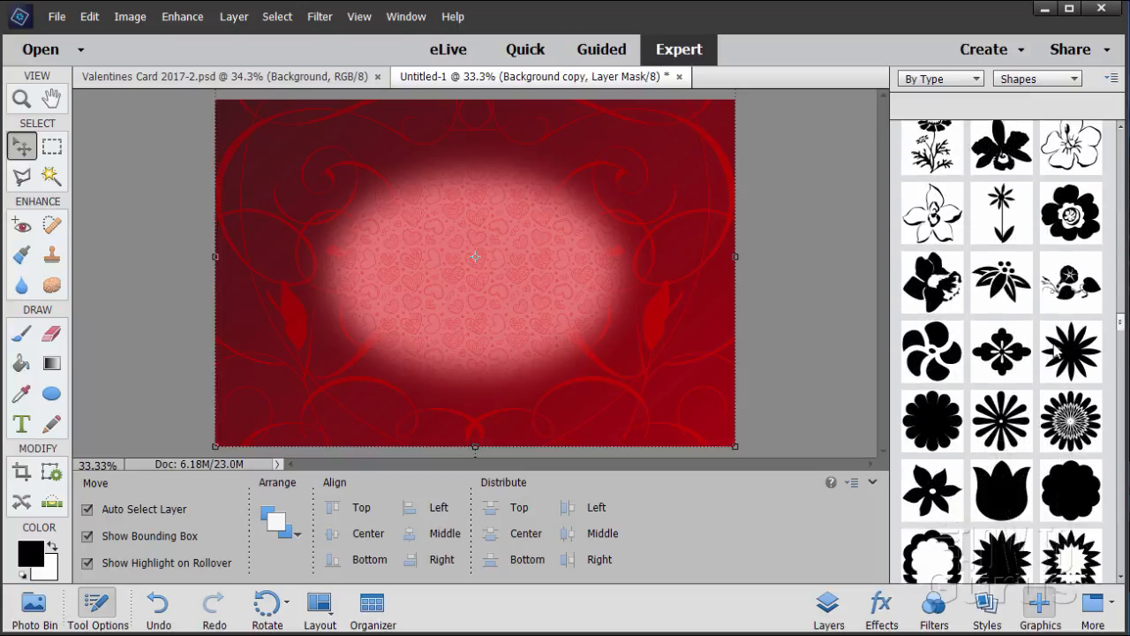
{"action": "scroll", "coordinate": [1056, 351], "scroll_direction": "down", "scroll_amount": 15}
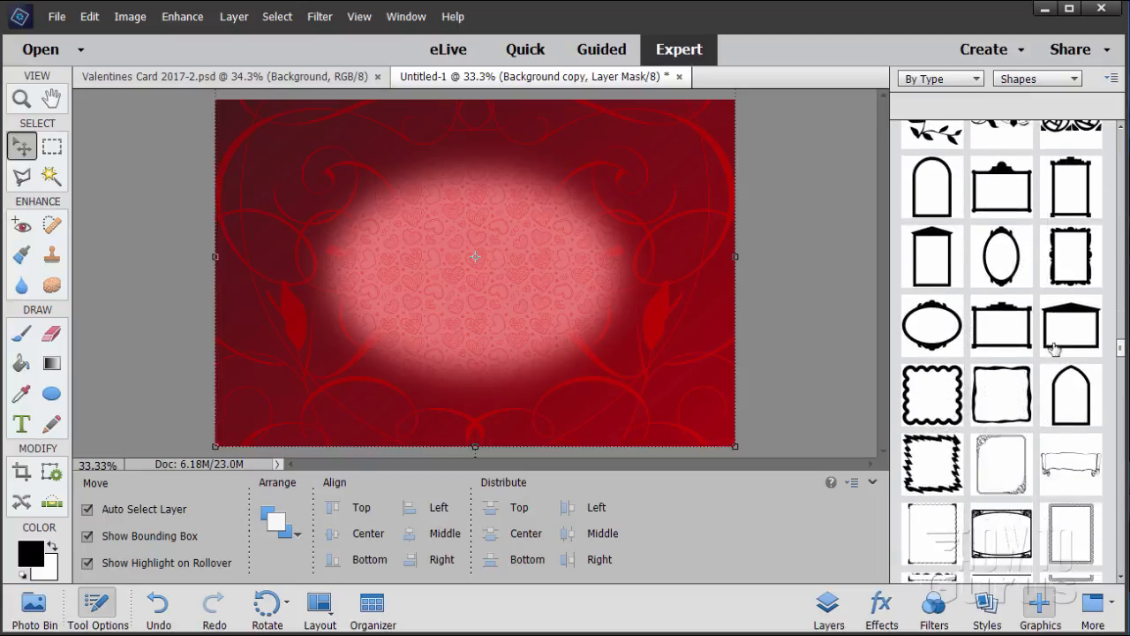
{"action": "scroll", "coordinate": [1056, 351], "scroll_direction": "down", "scroll_amount": 15}
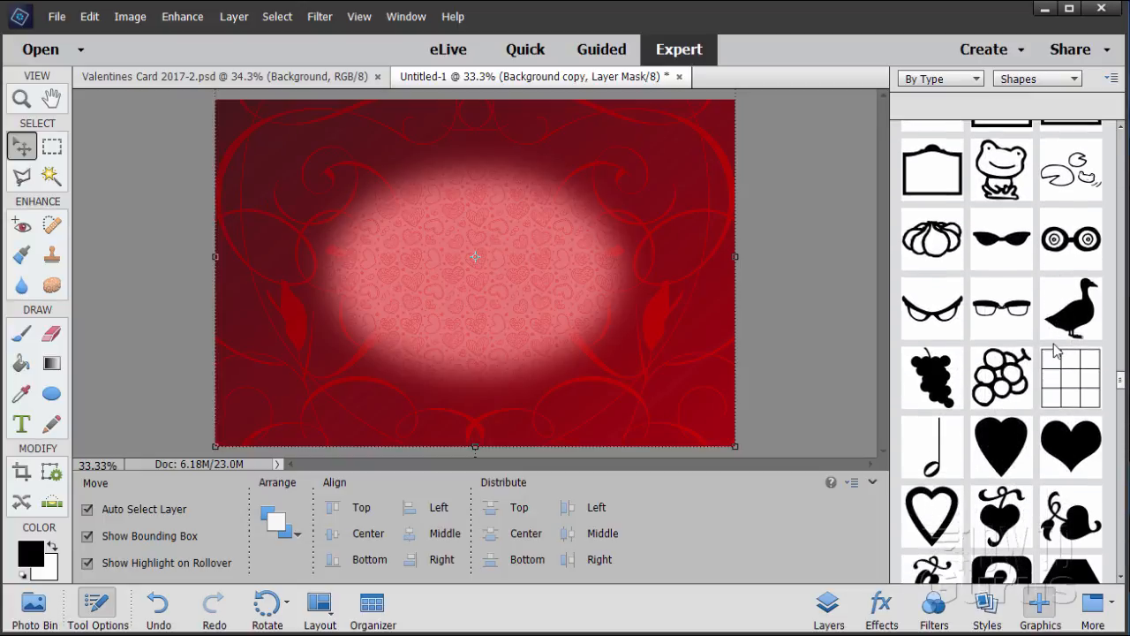
{"action": "scroll", "coordinate": [1056, 350], "scroll_direction": "down", "scroll_amount": 3}
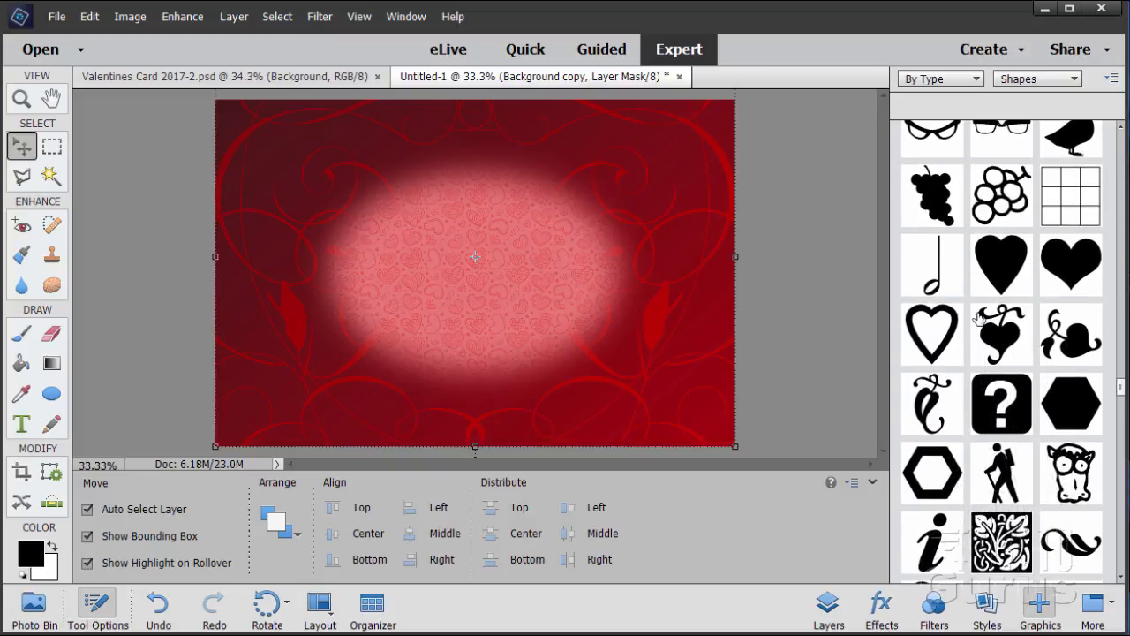
{"action": "double_click", "coordinate": [1074, 275]}
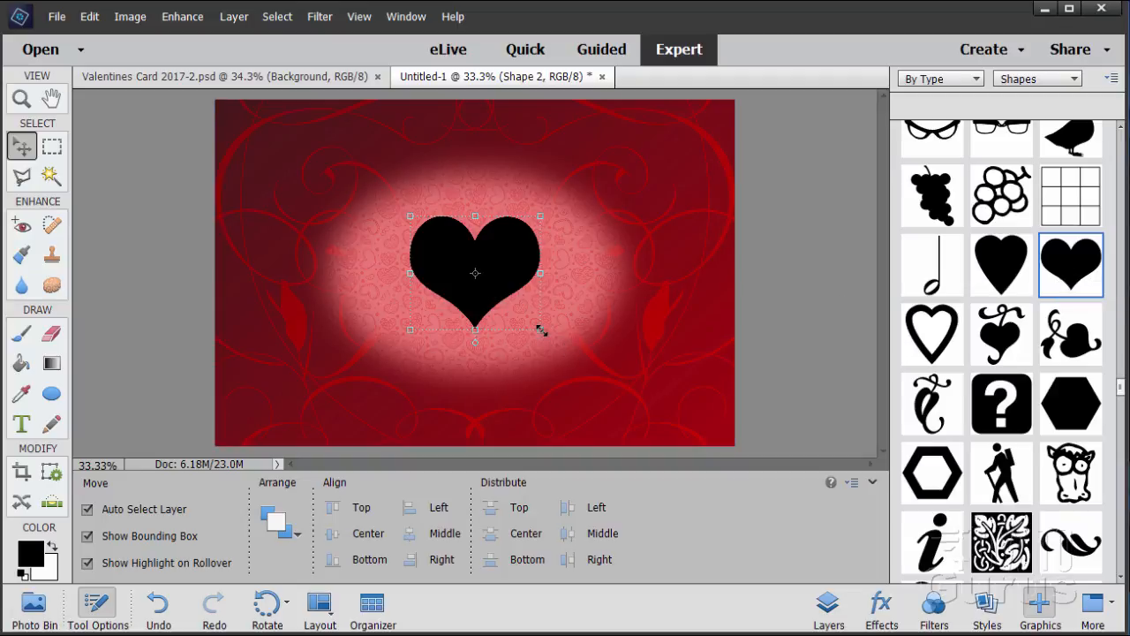
Step: Enlarge the black heart proportionally to about 228% and center it over the soft oval
{"action": "left_click_drag", "start_coordinate": [541, 330], "coordinate": [653, 429]}
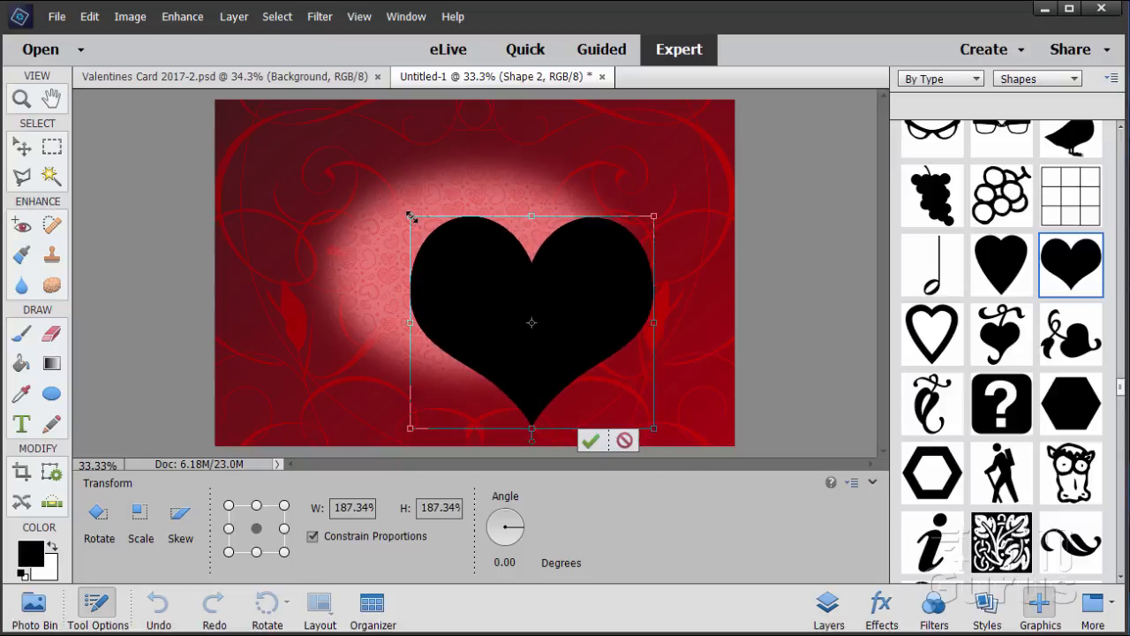
{"action": "left_click_drag", "start_coordinate": [410, 217], "coordinate": [336, 151]}
{"action": "left_click_drag", "start_coordinate": [480, 307], "coordinate": [466, 293]}
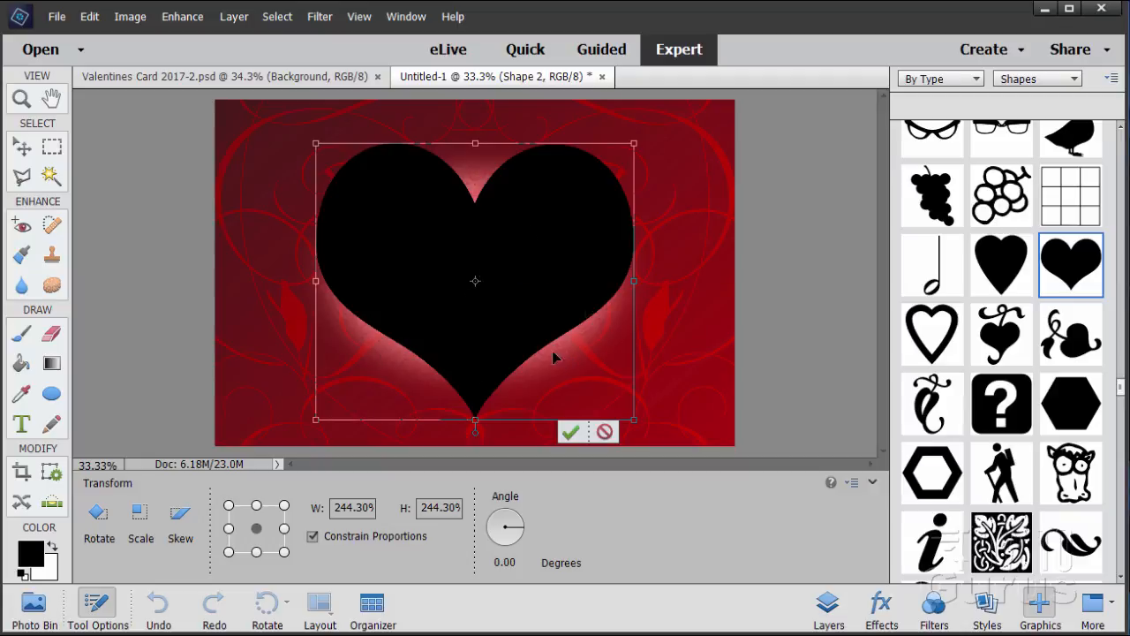
{"action": "left_click_drag", "start_coordinate": [318, 142], "coordinate": [327, 154]}
{"action": "left_click_drag", "start_coordinate": [389, 222], "coordinate": [399, 229]}
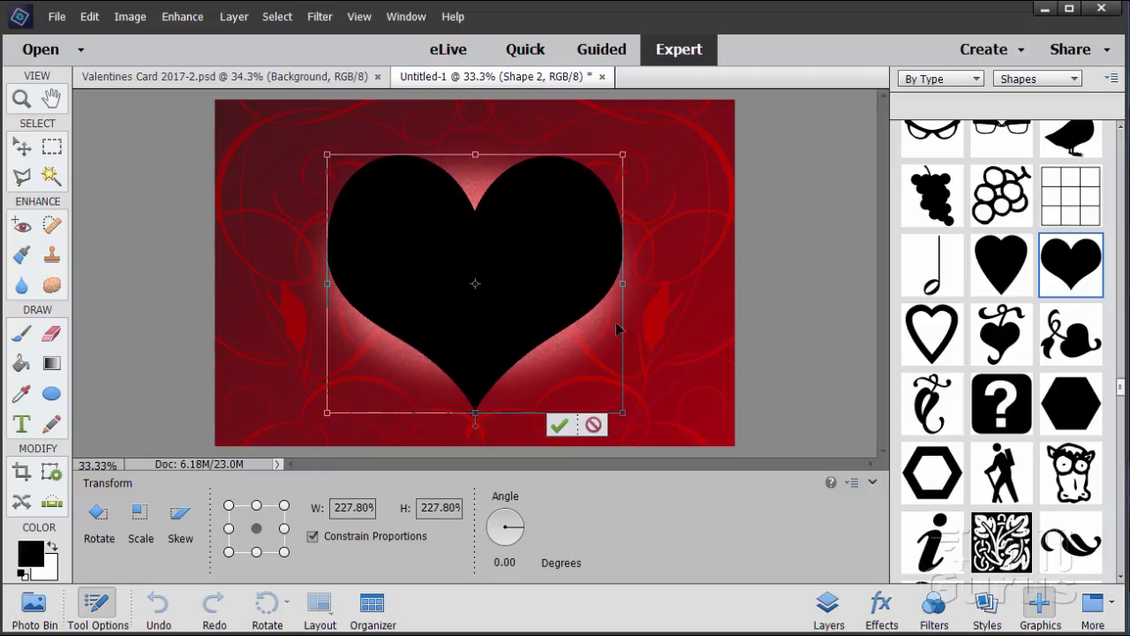
{"action": "left_click", "coordinate": [559, 426]}
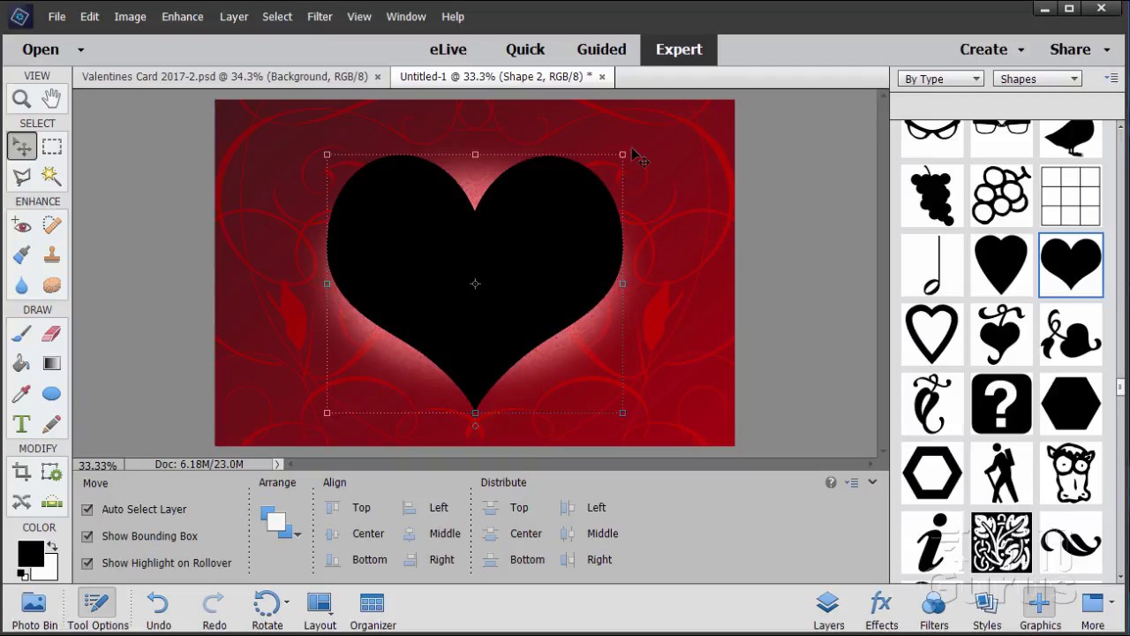
Step: Rotate the black heart 15 degrees clockwise
{"action": "left_click_drag", "start_coordinate": [634, 155], "coordinate": [645, 175]}
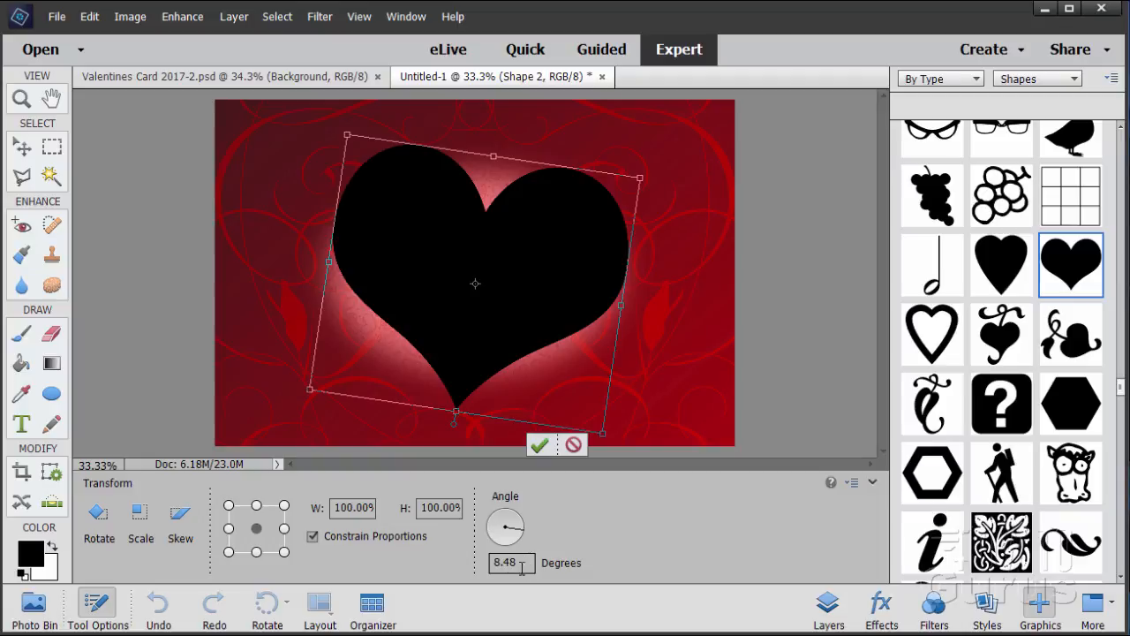
{"action": "left_click_drag", "start_coordinate": [523, 566], "coordinate": [491, 562]}
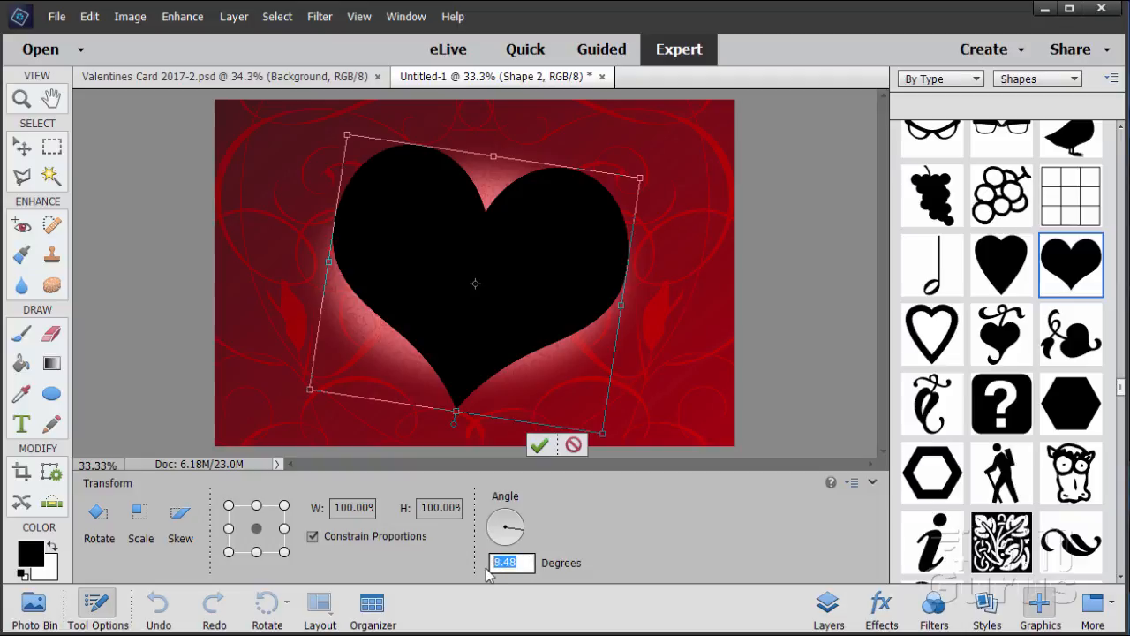
{"action": "type", "text": "15"}
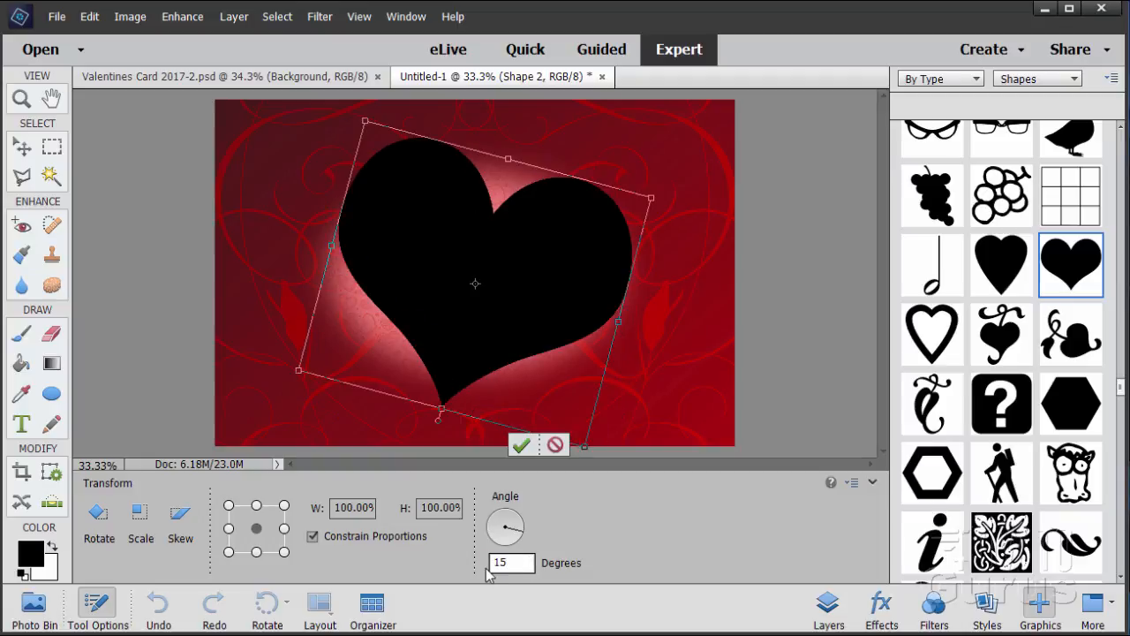
{"action": "left_click", "coordinate": [521, 446]}
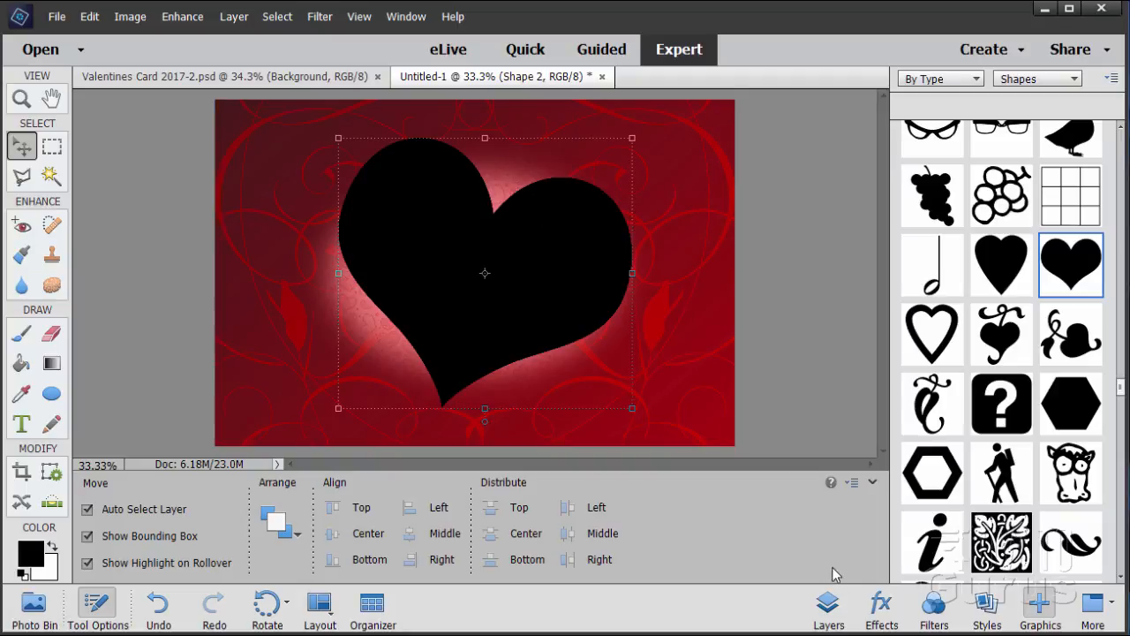
Step: Simplify the Shape 2 layer and select the black heart with the Magic Wand
{"action": "left_click", "coordinate": [828, 608]}
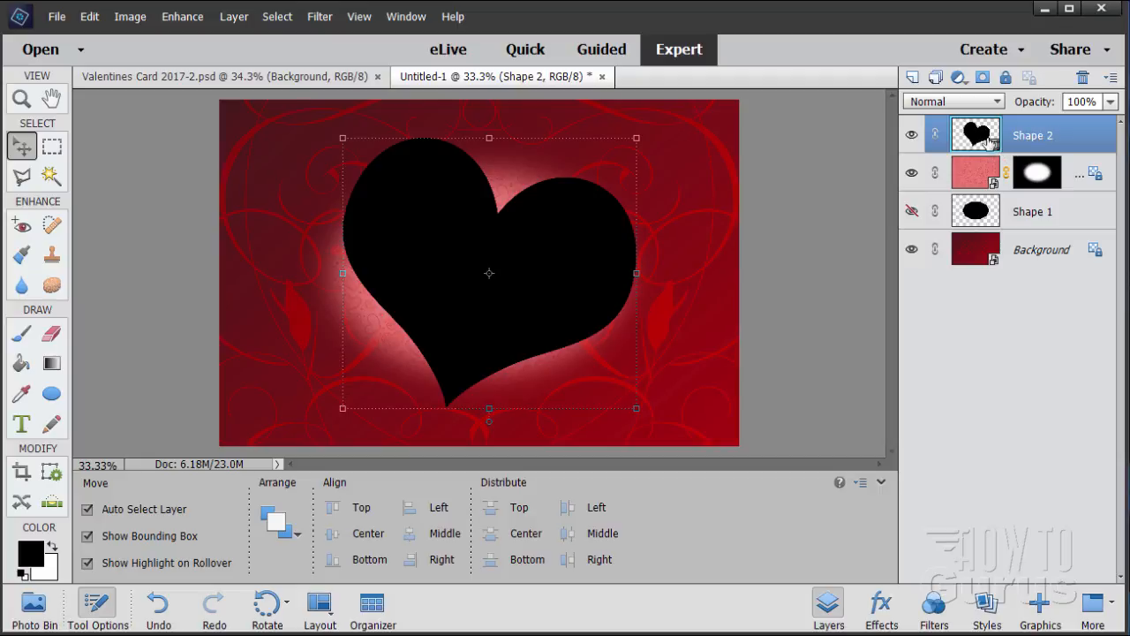
{"action": "left_click", "coordinate": [50, 177]}
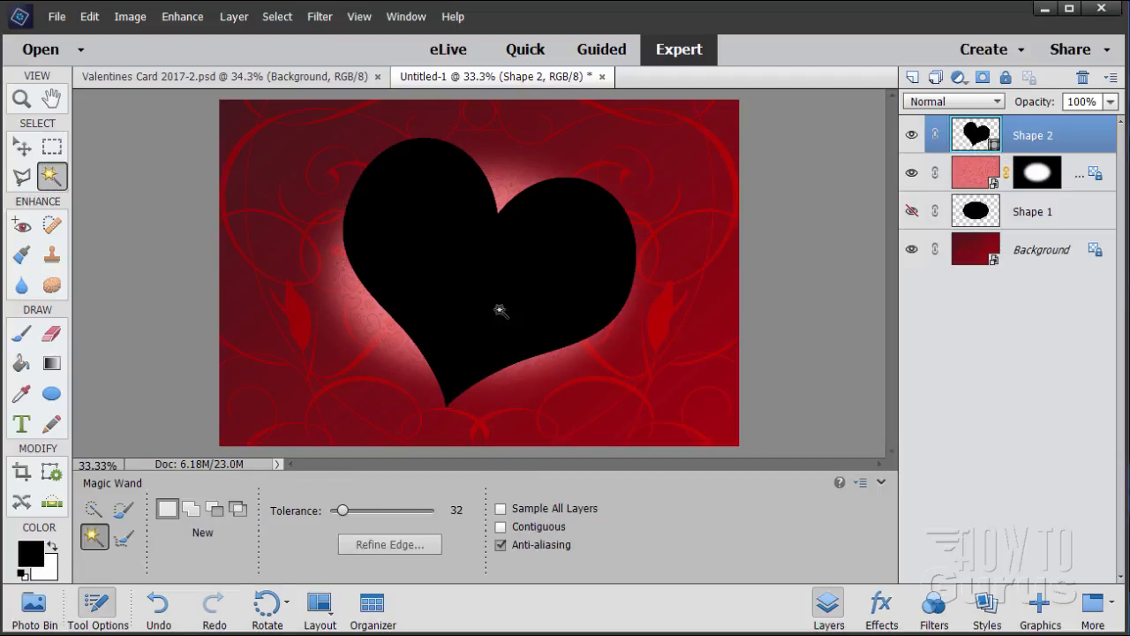
{"action": "left_click", "coordinate": [482, 281]}
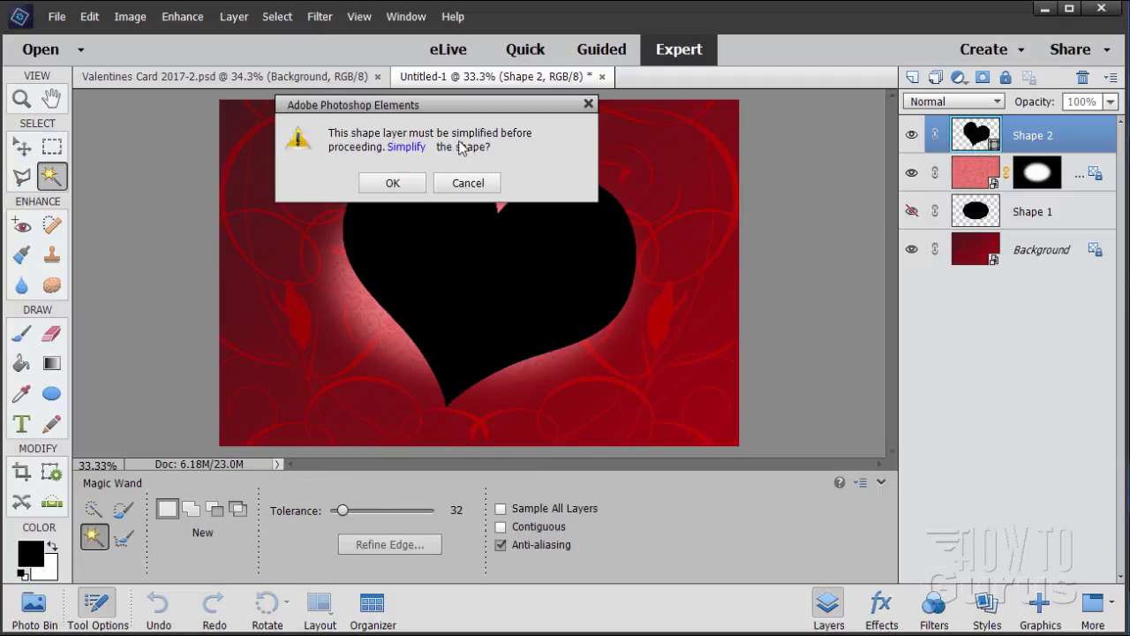
{"action": "left_click", "coordinate": [392, 182]}
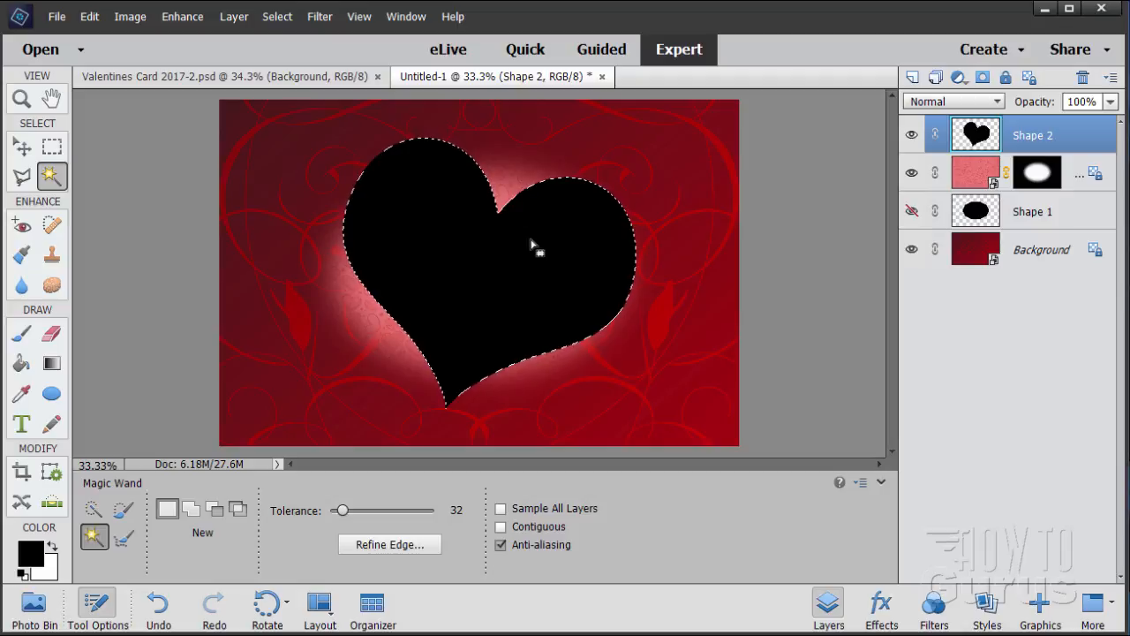
Step: Contract the heart selection by 50 pixels, delete the black inside it to leave a heart outline, and deselect
{"action": "left_click", "coordinate": [279, 17]}
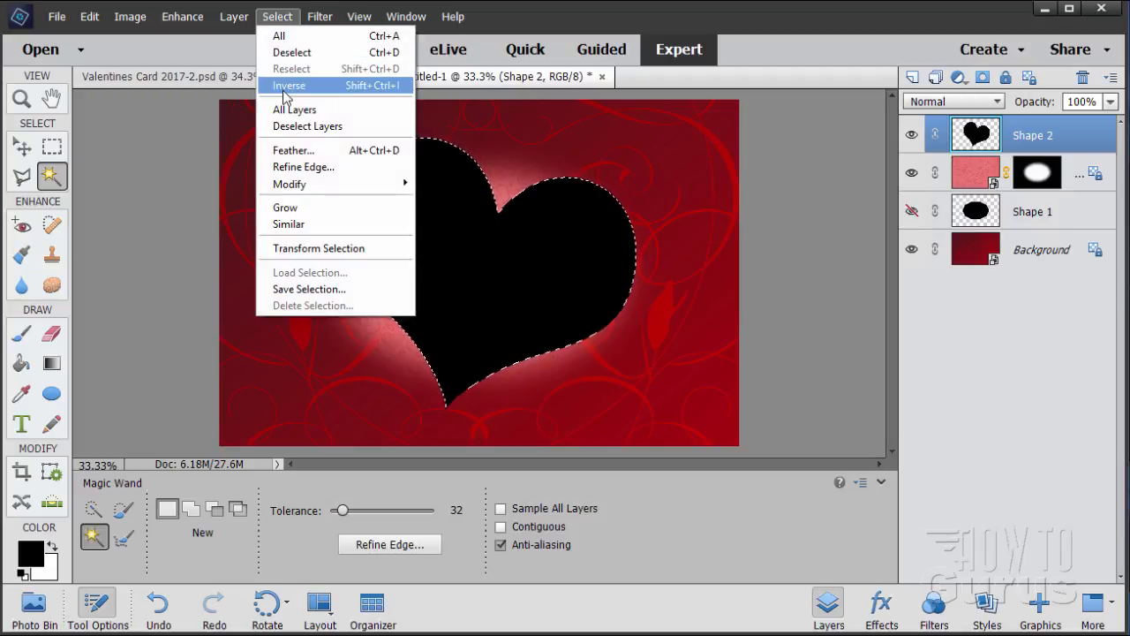
{"action": "mouse_move", "coordinate": [297, 187]}
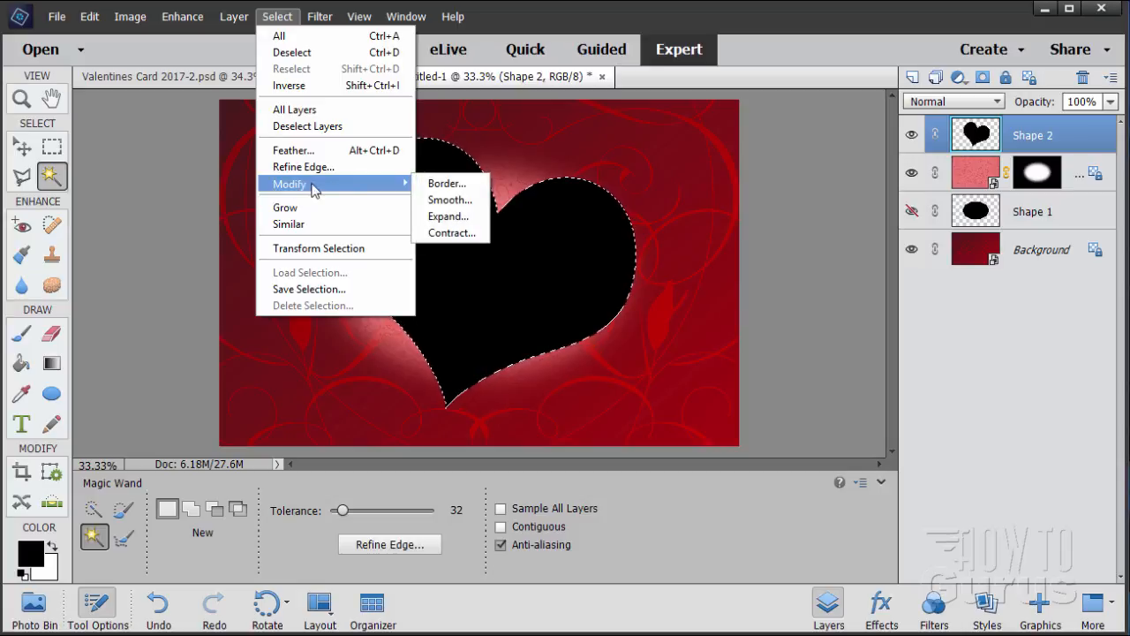
{"action": "left_click", "coordinate": [452, 233]}
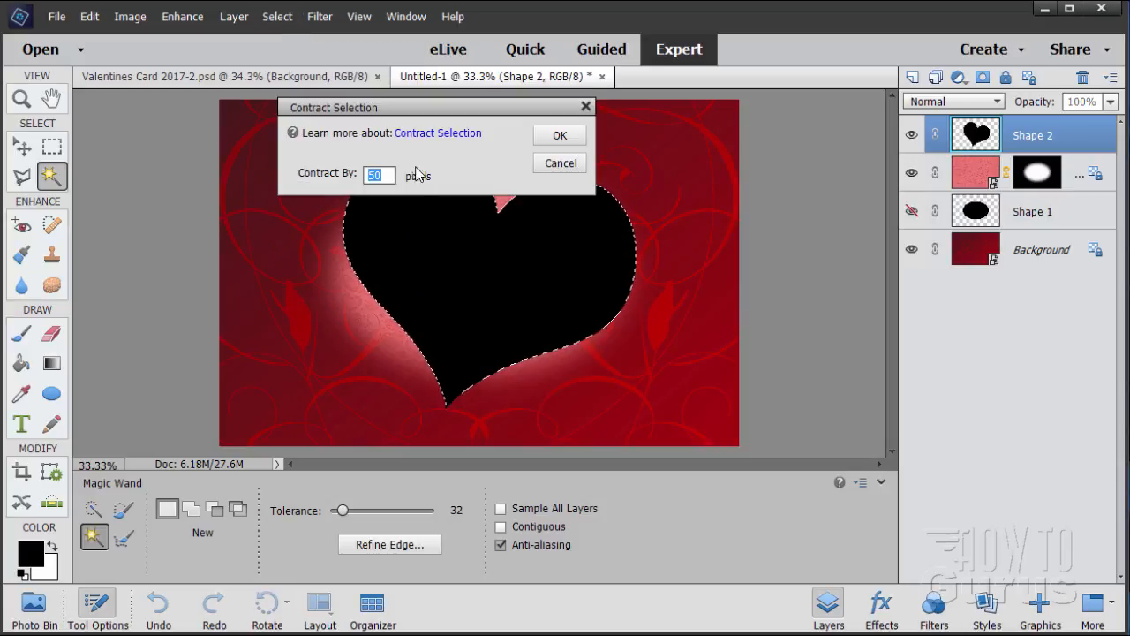
{"action": "left_click", "coordinate": [559, 135]}
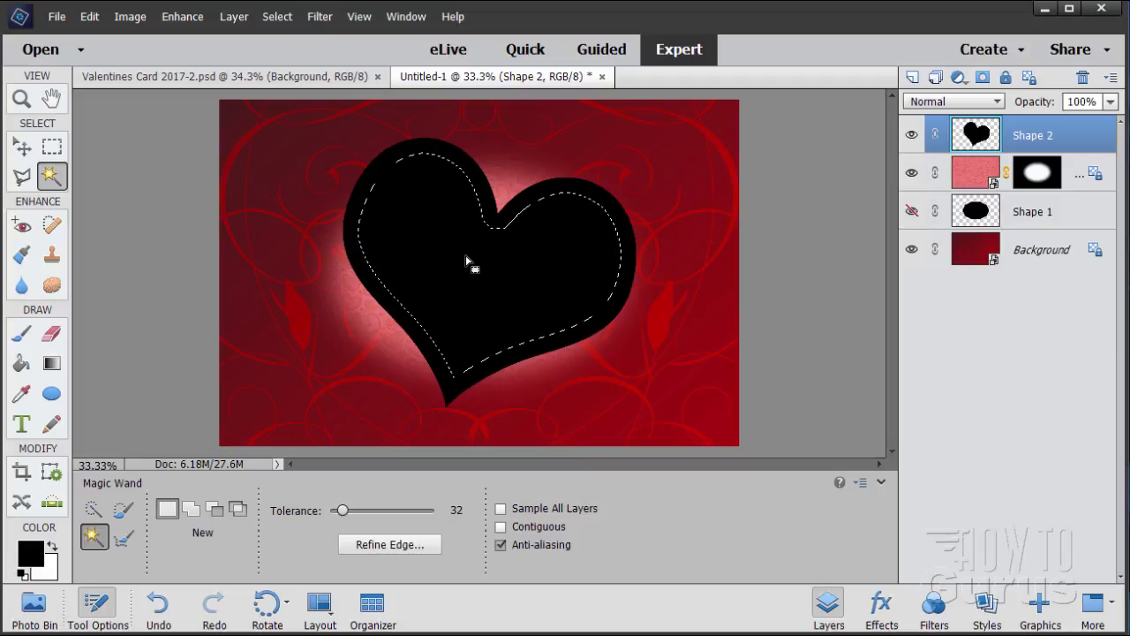
{"action": "key", "text": "Delete"}
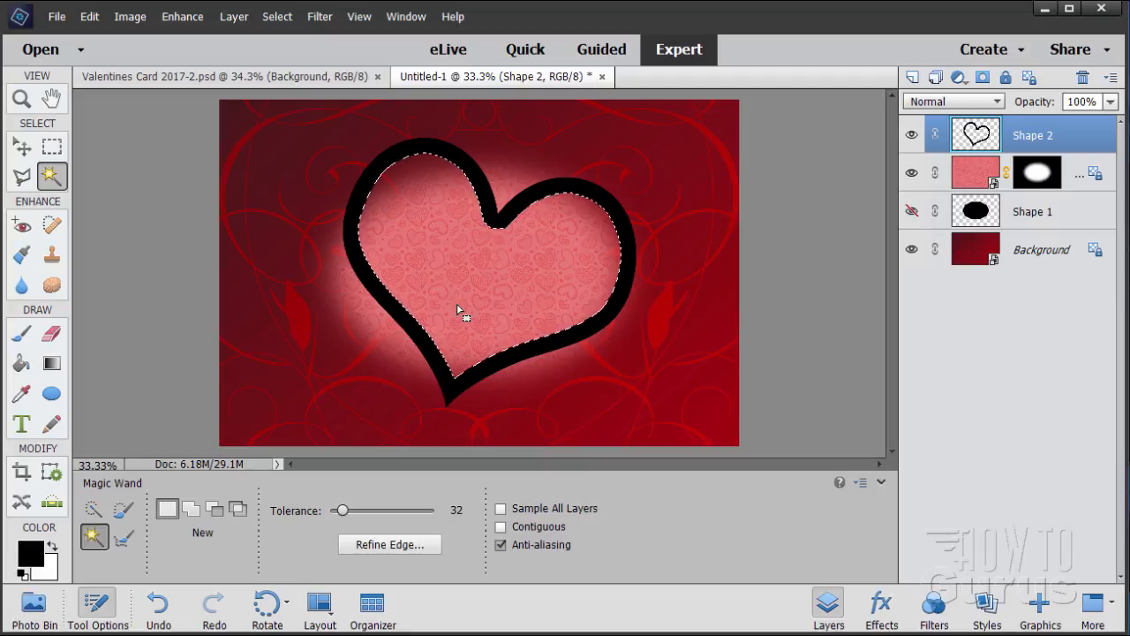
{"action": "left_click", "coordinate": [280, 18]}
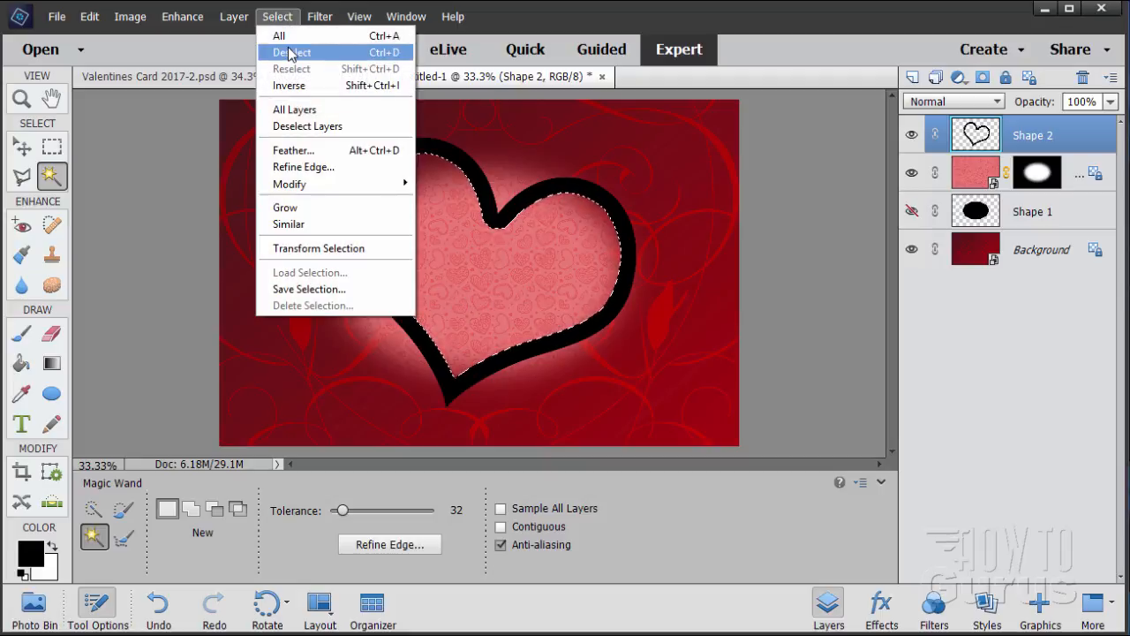
{"action": "left_click", "coordinate": [288, 52]}
Step: Move the heart outline slightly down so it sits centered over the soft oval
{"action": "left_click", "coordinate": [23, 147]}
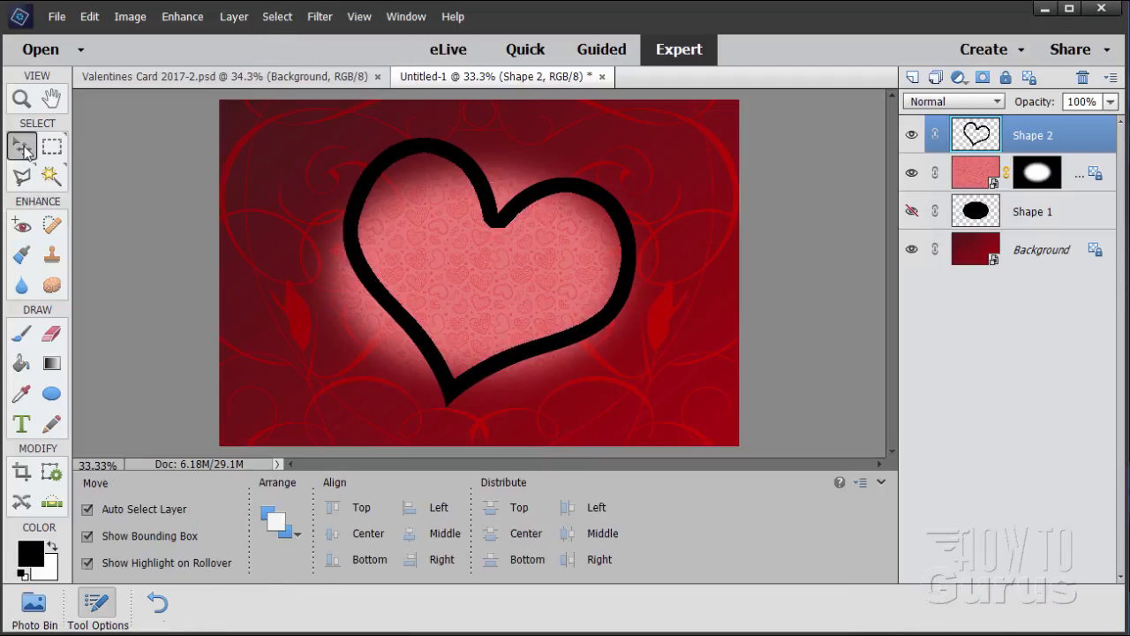
{"action": "mouse_move", "coordinate": [491, 236]}
{"action": "left_mouse_down"}
{"action": "mouse_move", "coordinate": [508, 241]}
{"action": "mouse_move", "coordinate": [502, 234]}
{"action": "left_mouse_up"}
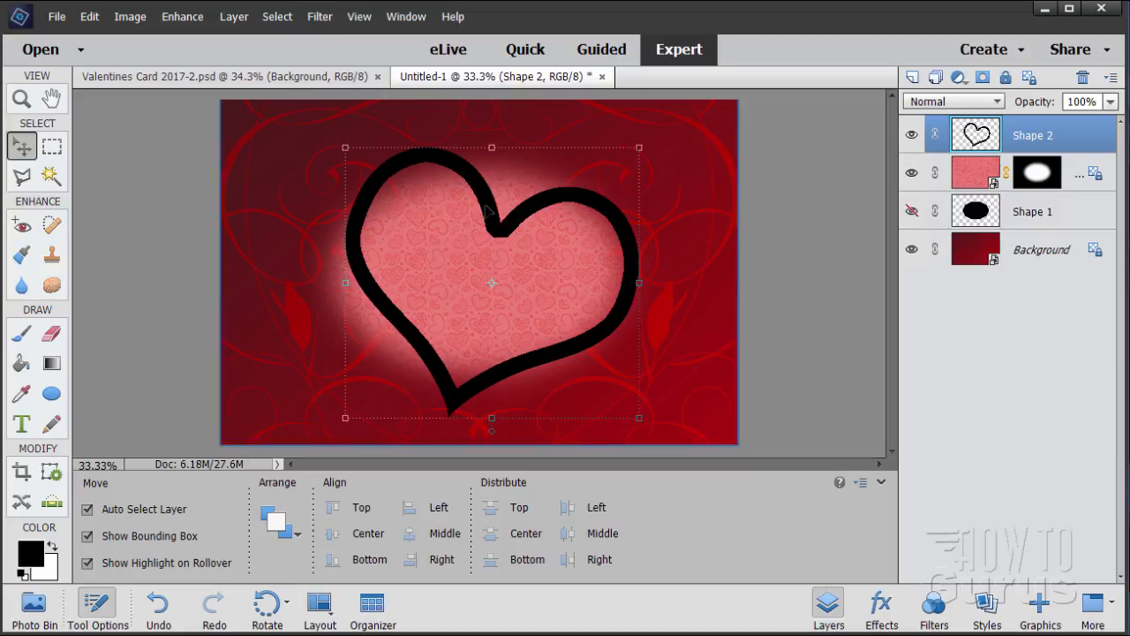
{"action": "left_click_drag", "start_coordinate": [500, 237], "coordinate": [497, 235]}
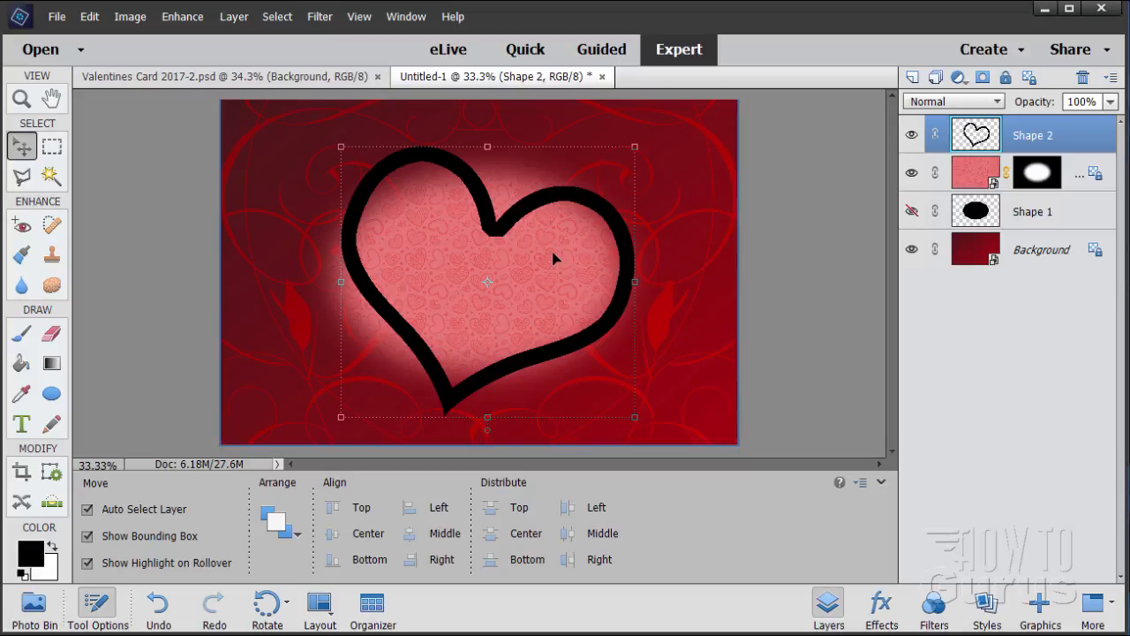
Step: Apply the light gray Wow Chrome style with the bright raised rim to the heart outline and return to the layer list
{"action": "left_click", "coordinate": [987, 606]}
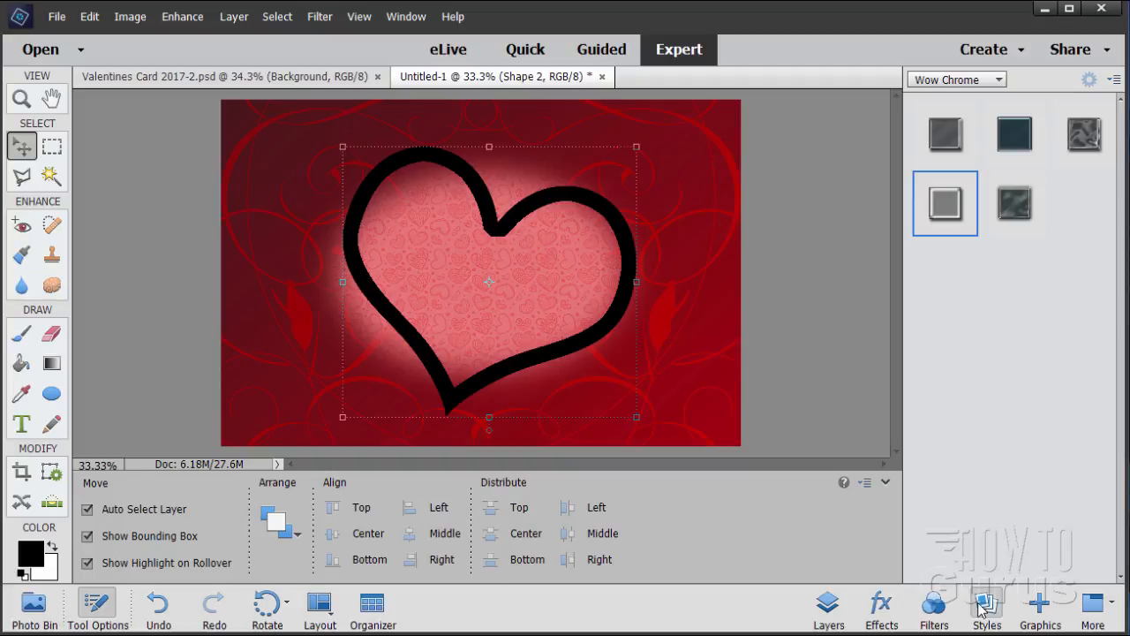
{"action": "left_click", "coordinate": [976, 81]}
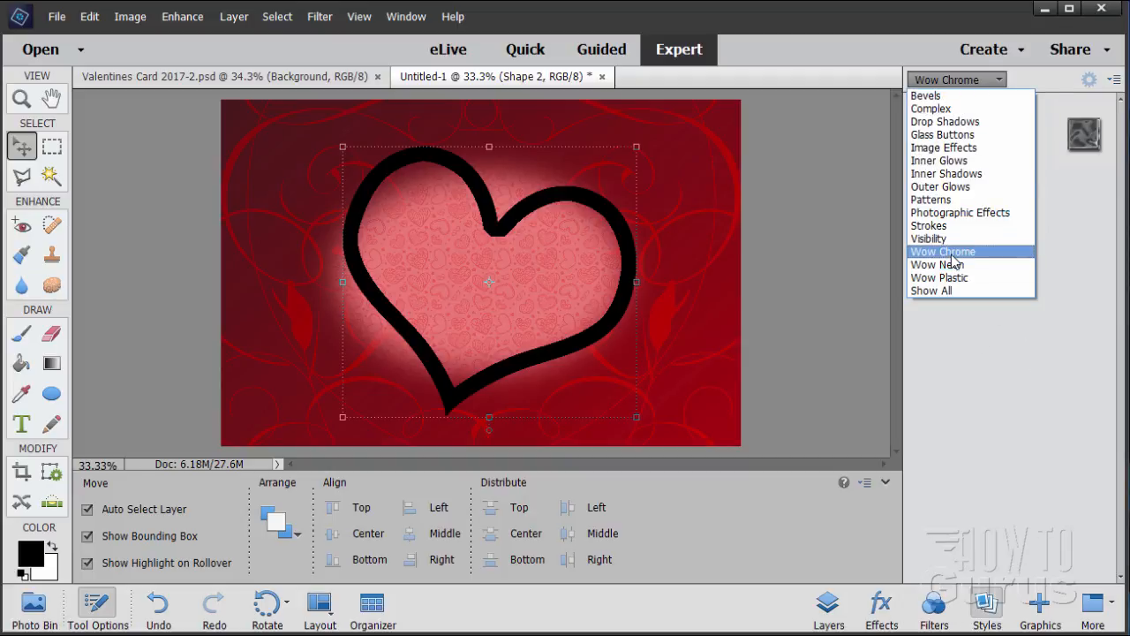
{"action": "left_click", "coordinate": [951, 253]}
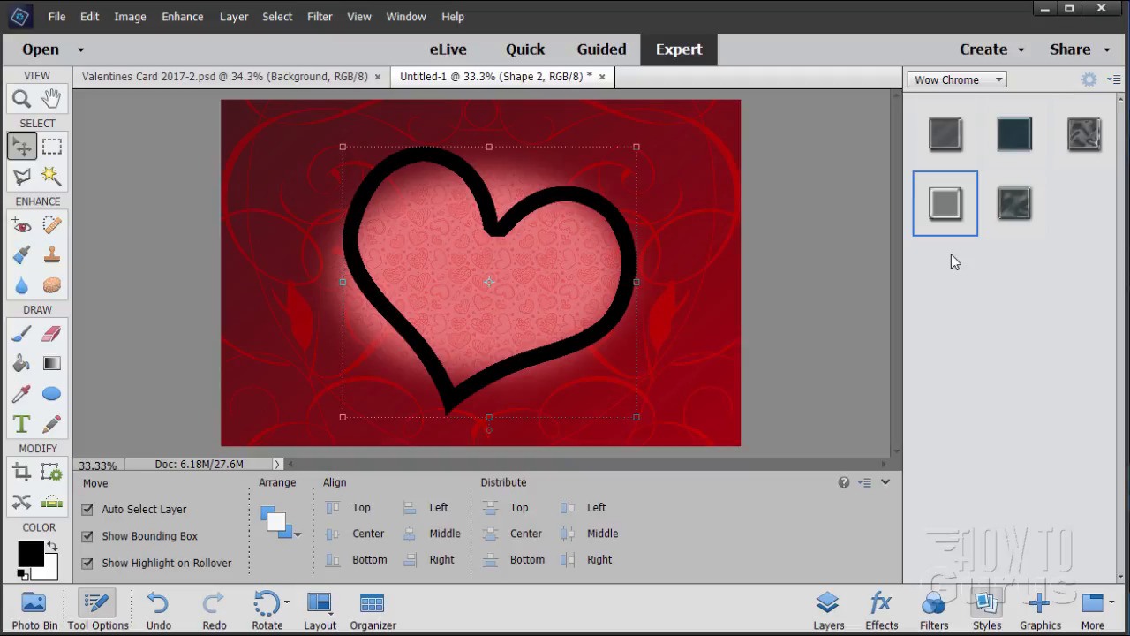
{"action": "left_click", "coordinate": [948, 211]}
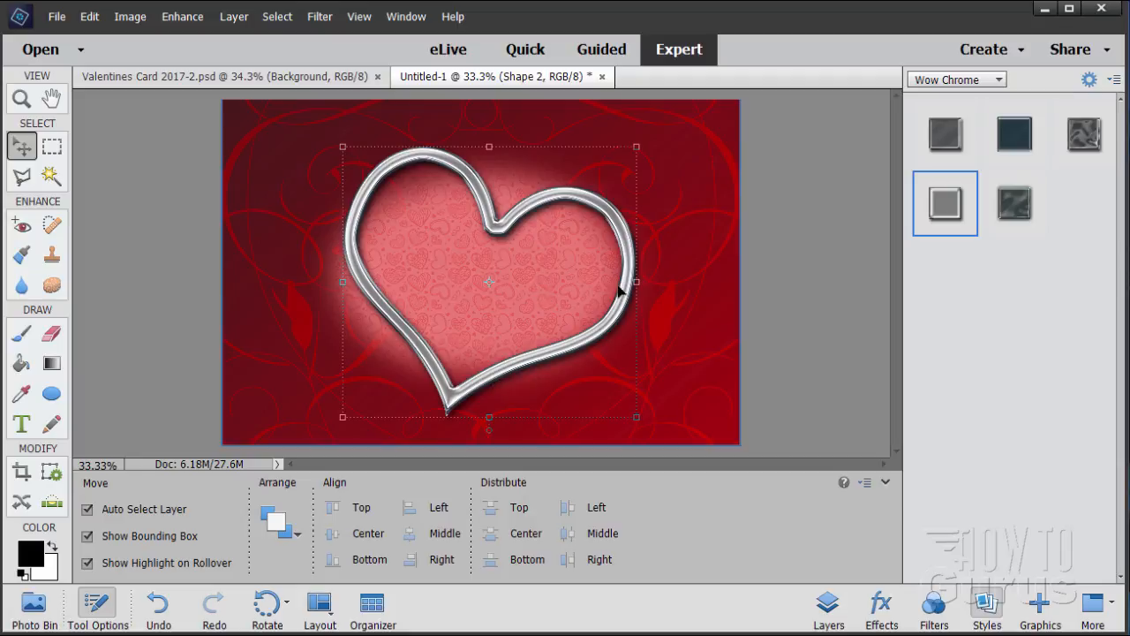
{"action": "left_click", "coordinate": [828, 609]}
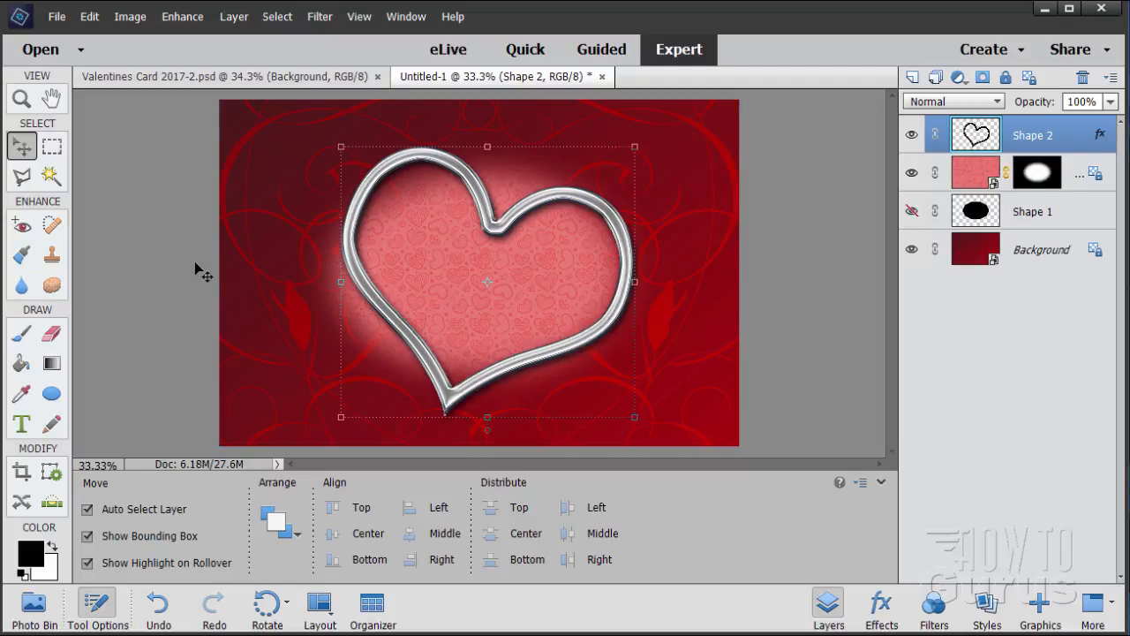
Step: Add a new layer above the heart outline and set the foreground color to golden yellow ffc600
{"action": "left_click", "coordinate": [913, 76]}
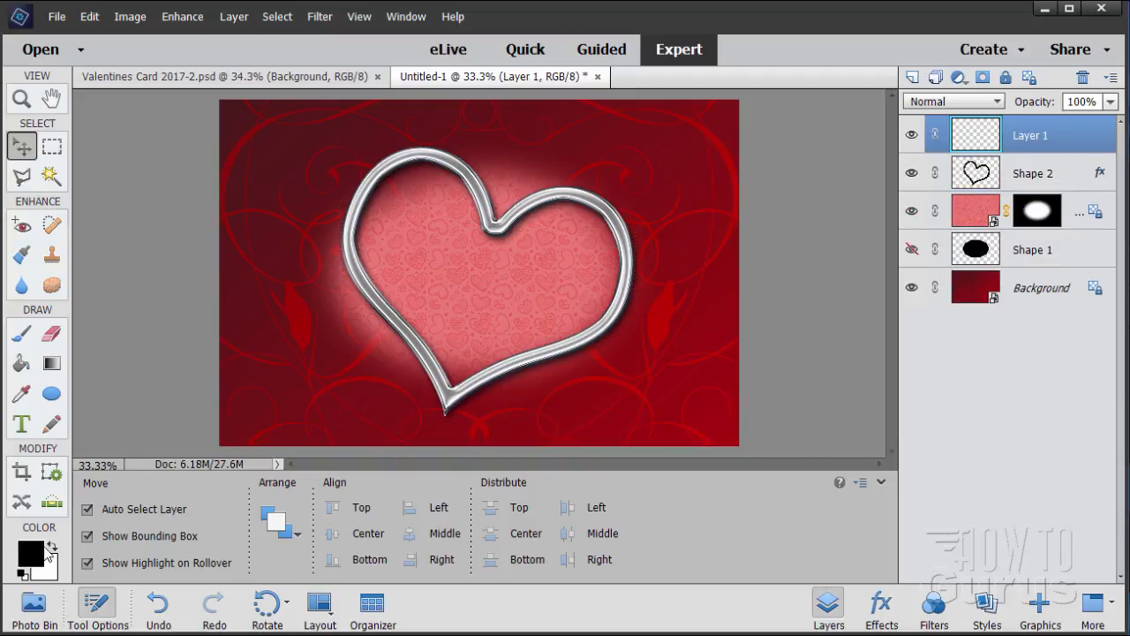
{"action": "left_click", "coordinate": [30, 554]}
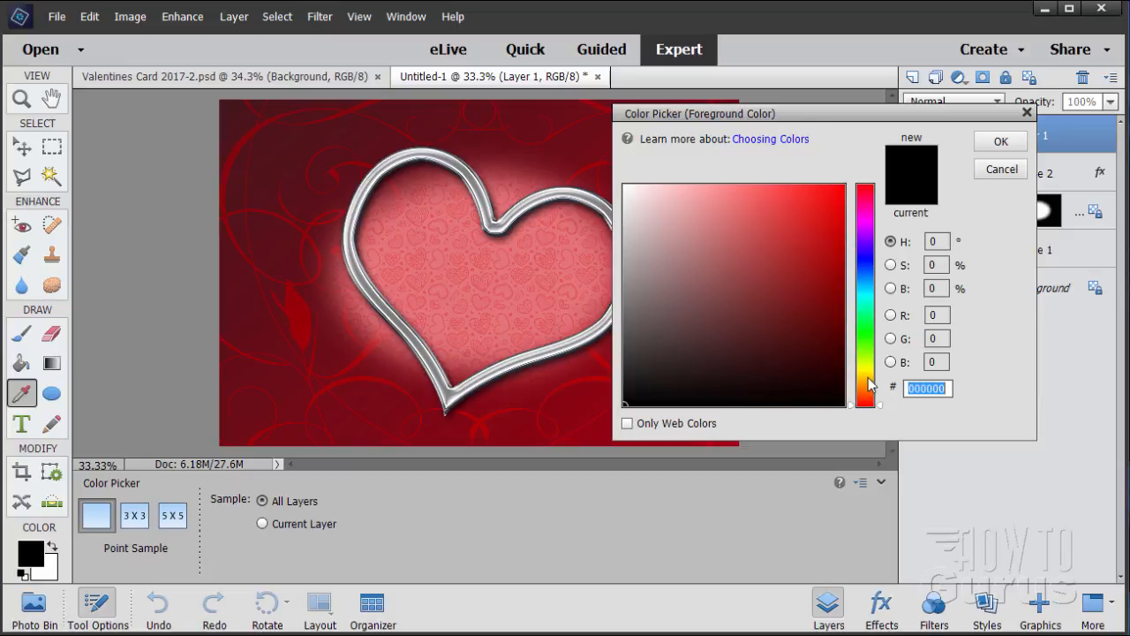
{"action": "left_click", "coordinate": [870, 380]}
{"action": "left_click_drag", "start_coordinate": [868, 376], "coordinate": [868, 378]}
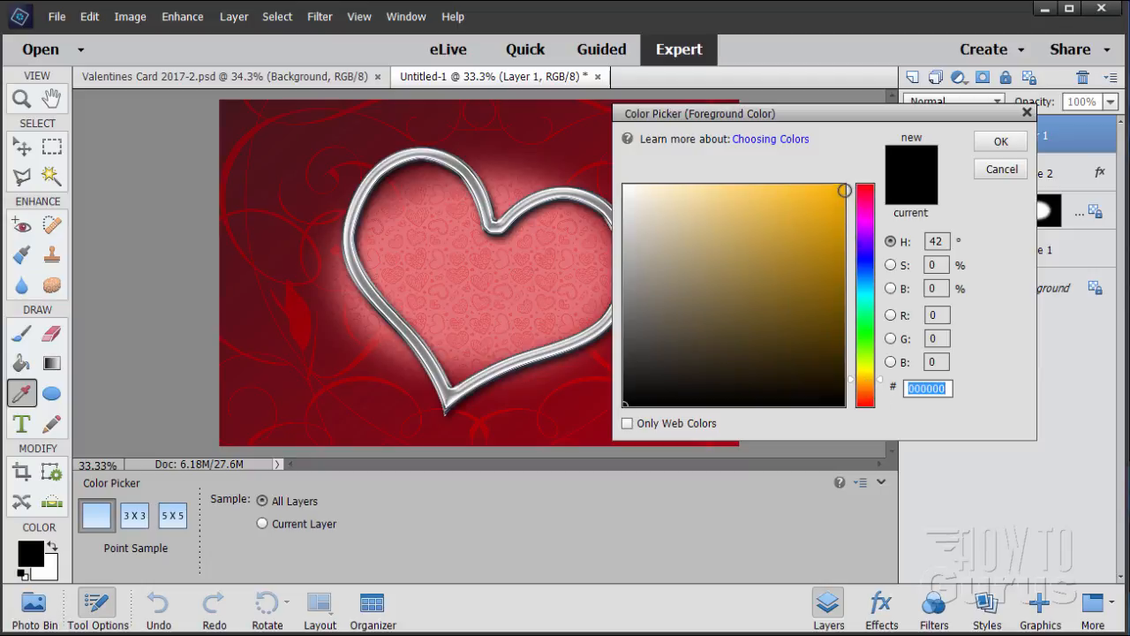
{"action": "left_click", "coordinate": [838, 191]}
{"action": "left_click_drag", "start_coordinate": [838, 191], "coordinate": [849, 183]}
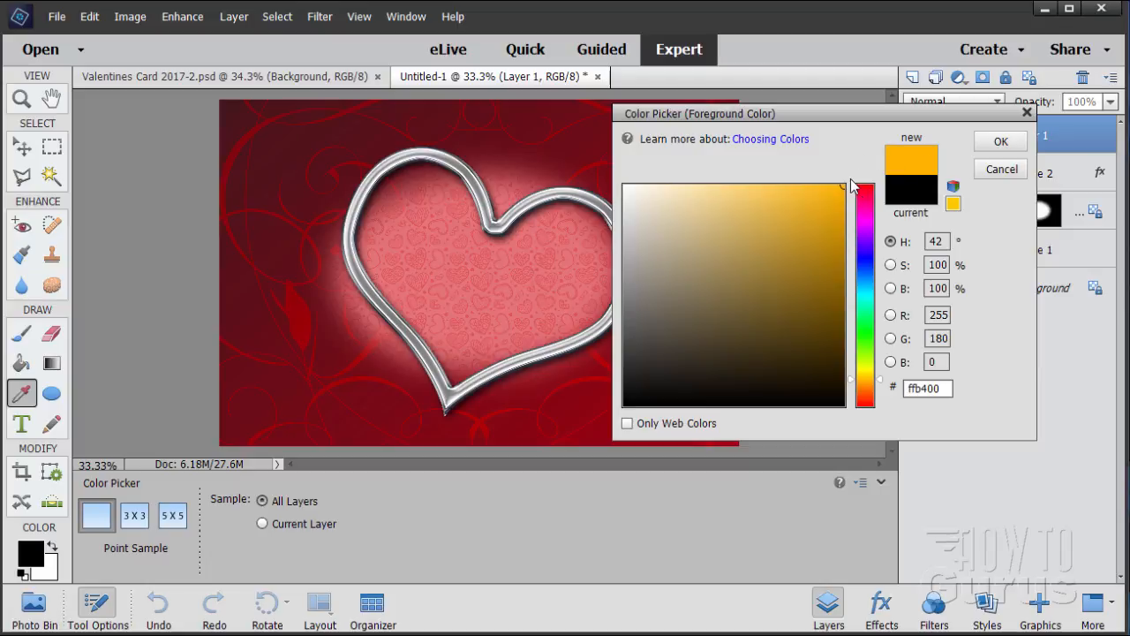
{"action": "left_click_drag", "start_coordinate": [948, 388], "coordinate": [890, 389]}
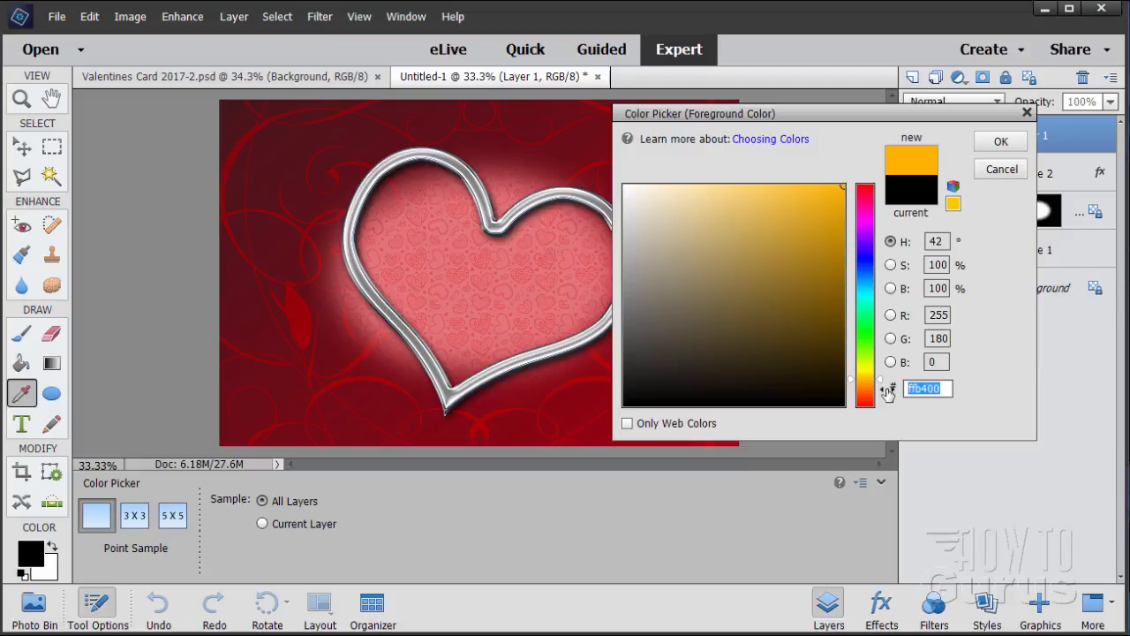
{"action": "type", "text": "ff"}
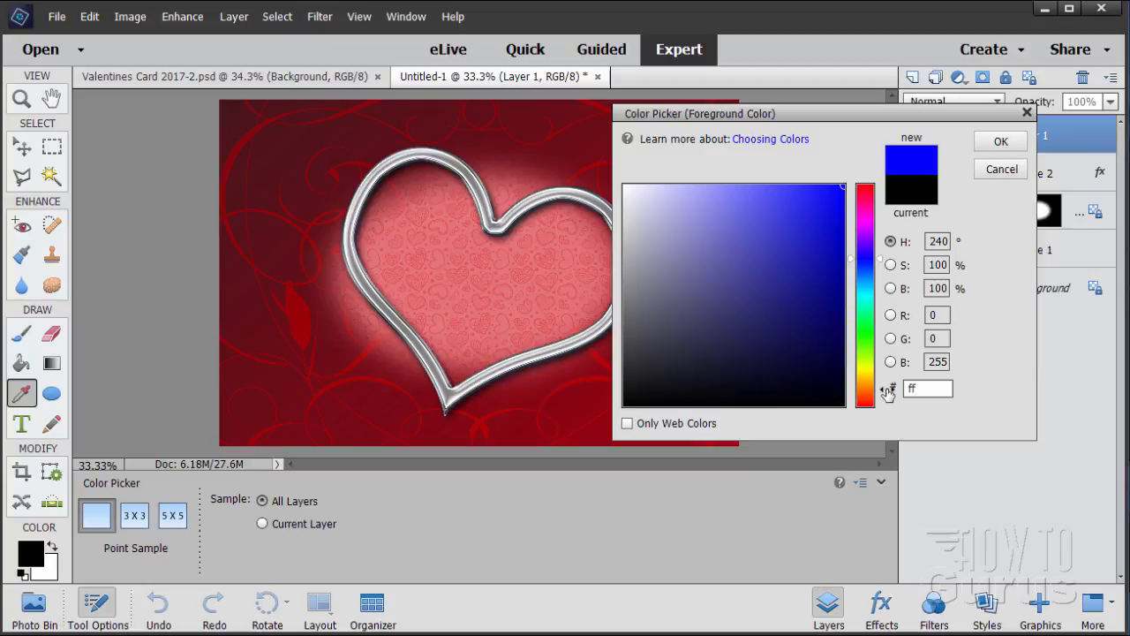
{"action": "type", "text": "c600"}
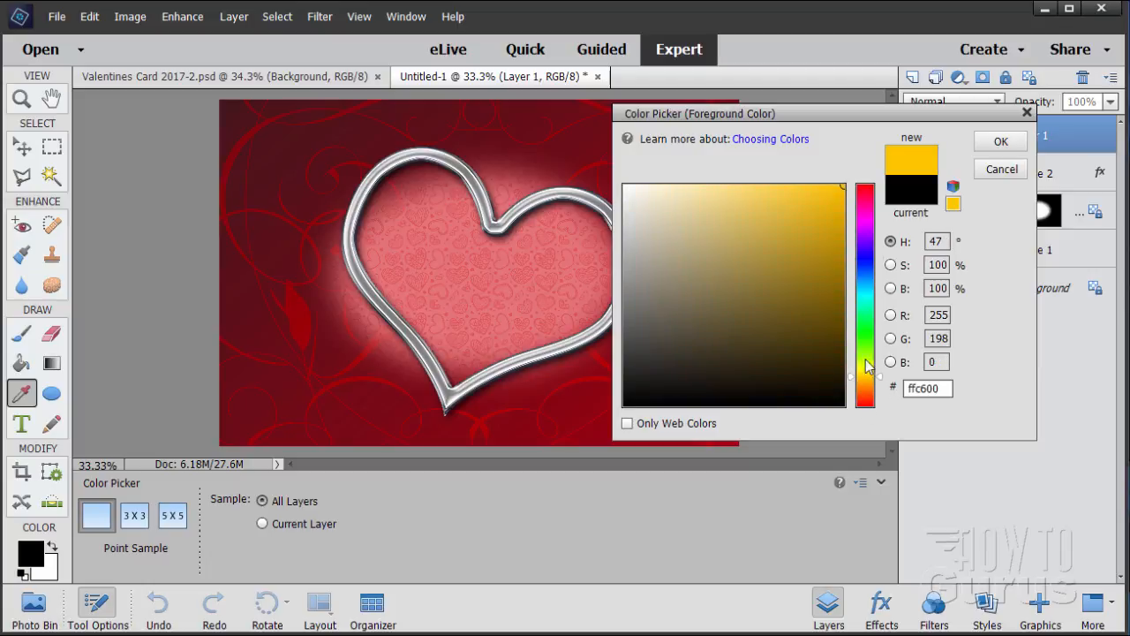
{"action": "left_click", "coordinate": [1000, 141]}
{"action": "key", "text": "v"}
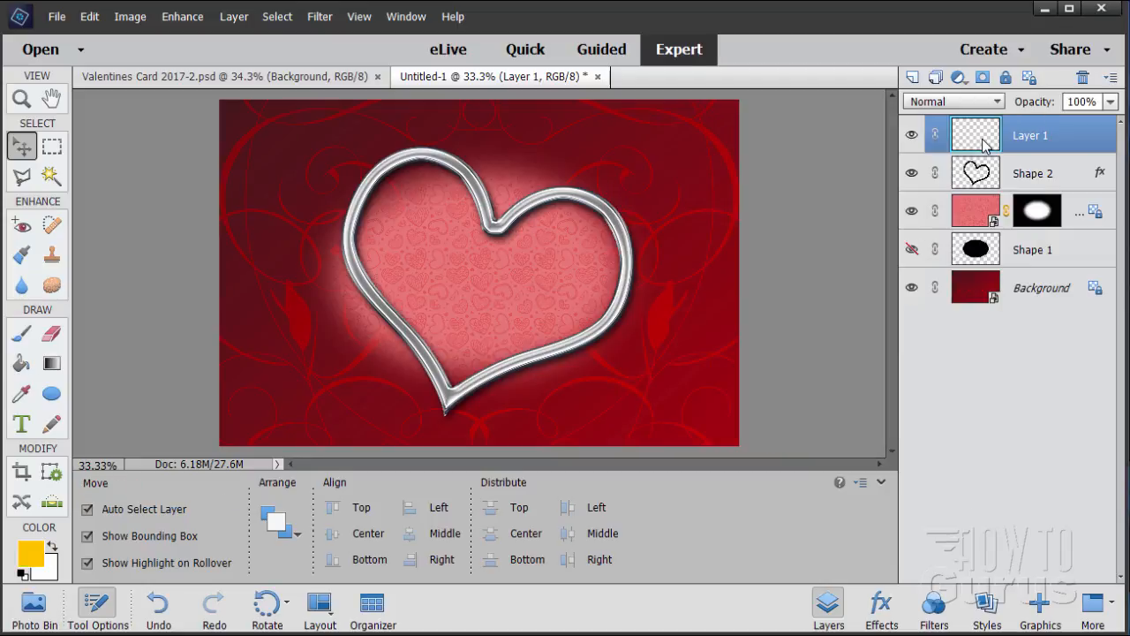
Step: Fill the new layer with the golden yellow using the Paint Bucket and set its blending mode to Color
{"action": "left_click", "coordinate": [32, 366]}
{"action": "left_click", "coordinate": [302, 346]}
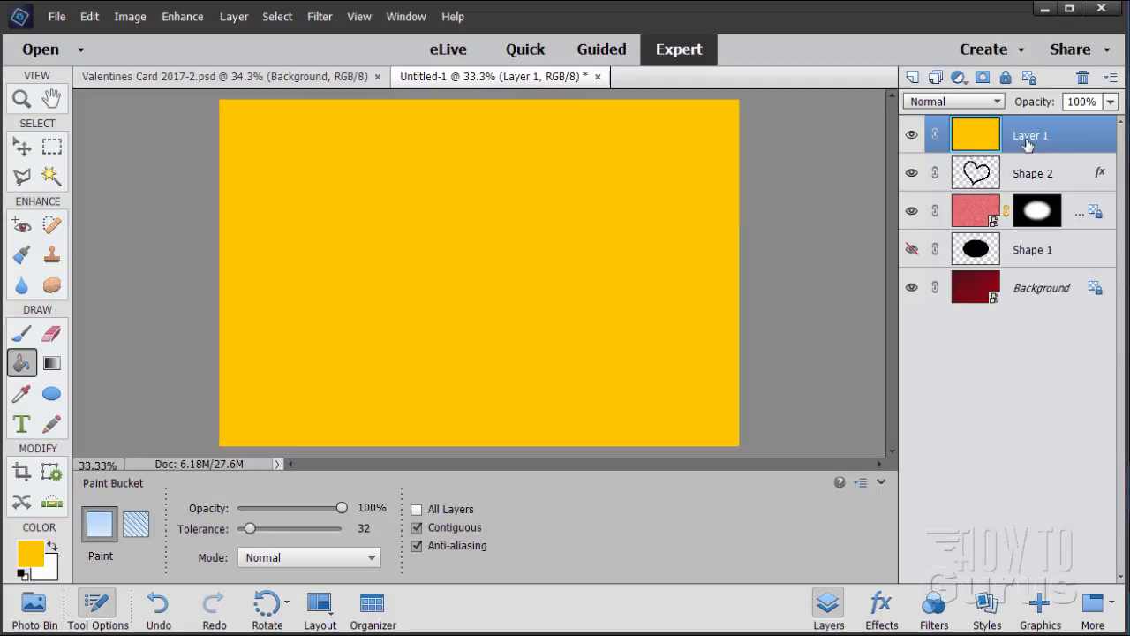
{"action": "left_click", "coordinate": [953, 102]}
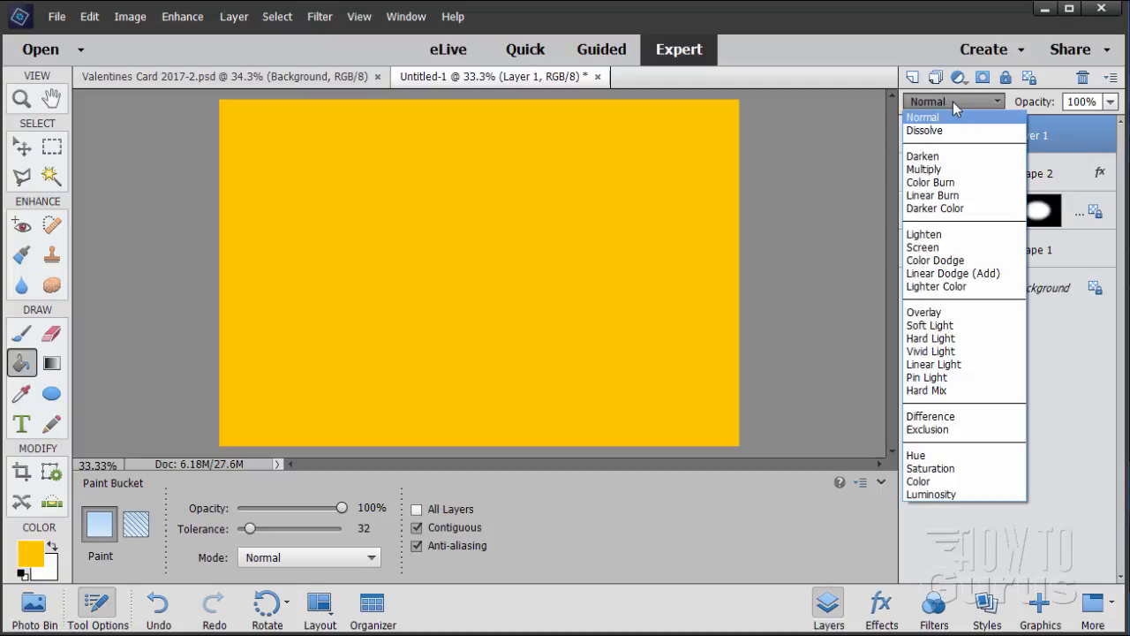
{"action": "left_click", "coordinate": [918, 482]}
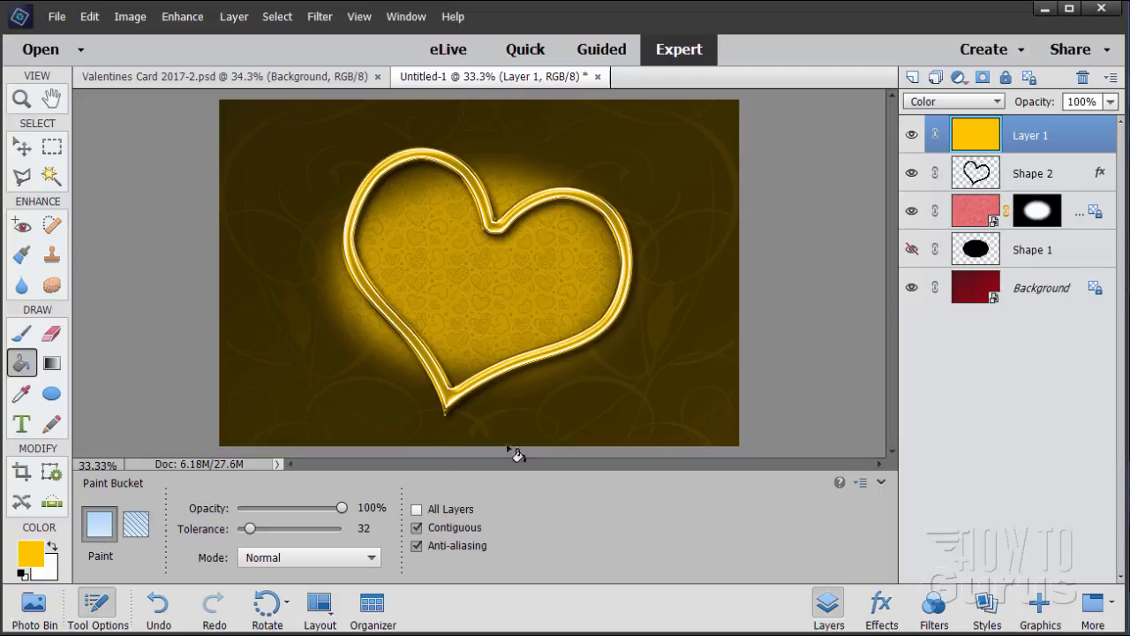
Step: Select the empty area of the Shape 2 layer with the Magic Wand and invert the selection to the heart outline
{"action": "left_click", "coordinate": [21, 148]}
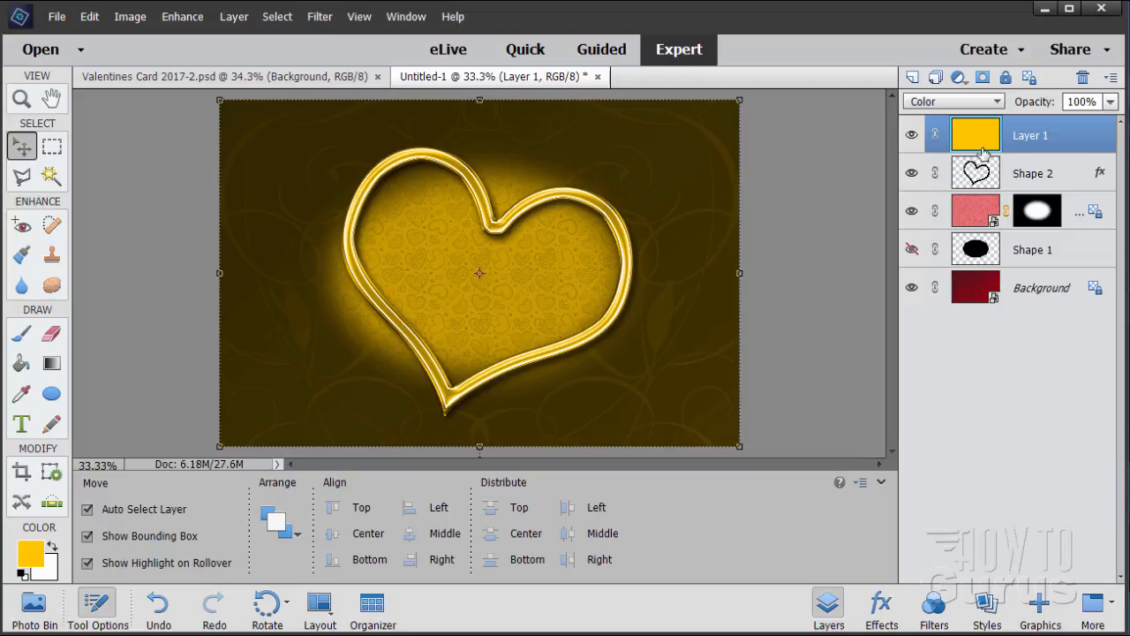
{"action": "left_click", "coordinate": [1029, 182]}
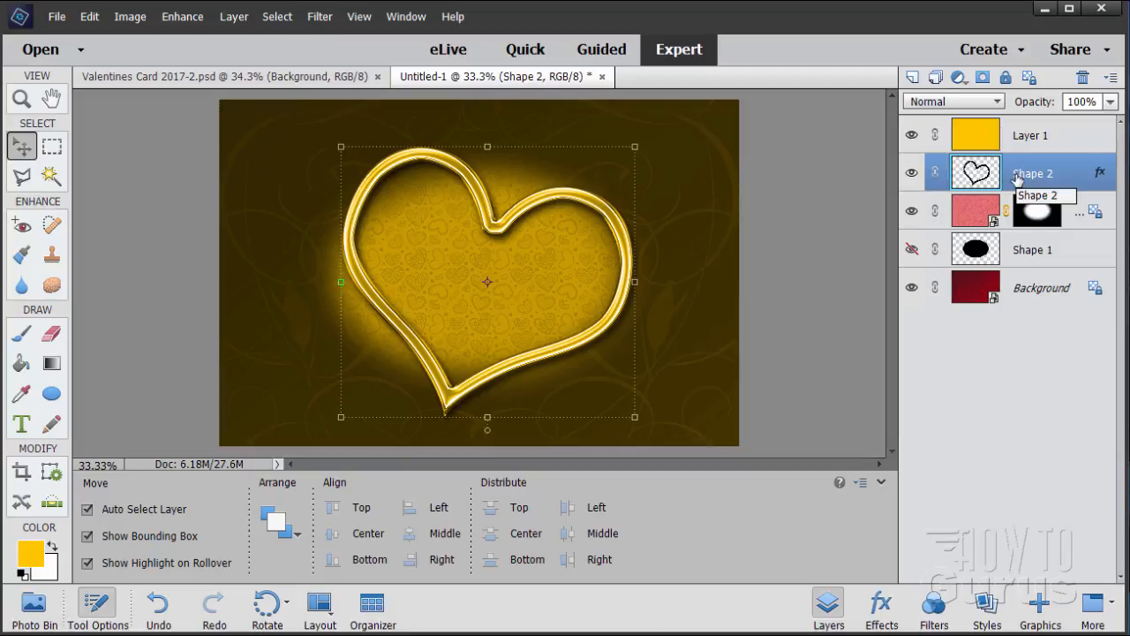
{"action": "left_click", "coordinate": [50, 176]}
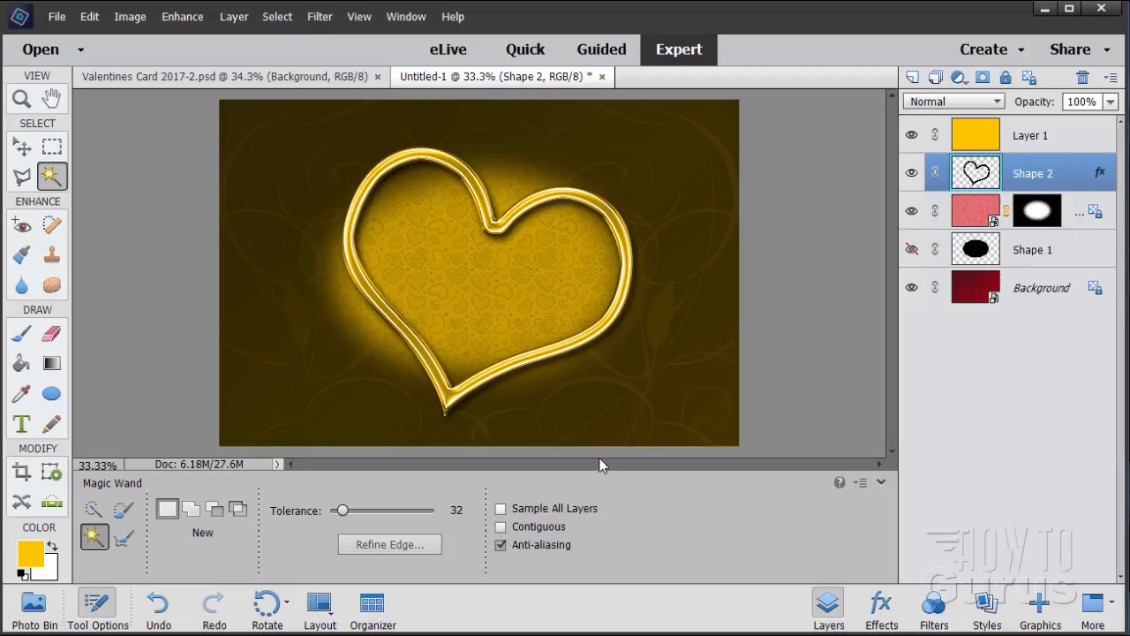
{"action": "left_click", "coordinate": [504, 315]}
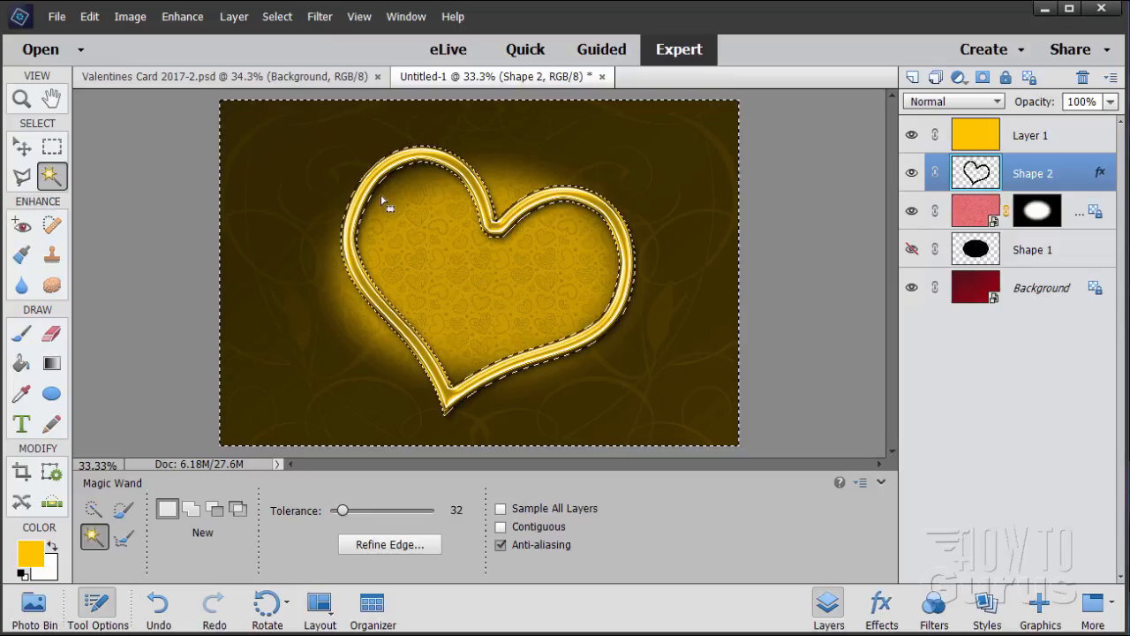
{"action": "left_click", "coordinate": [277, 16]}
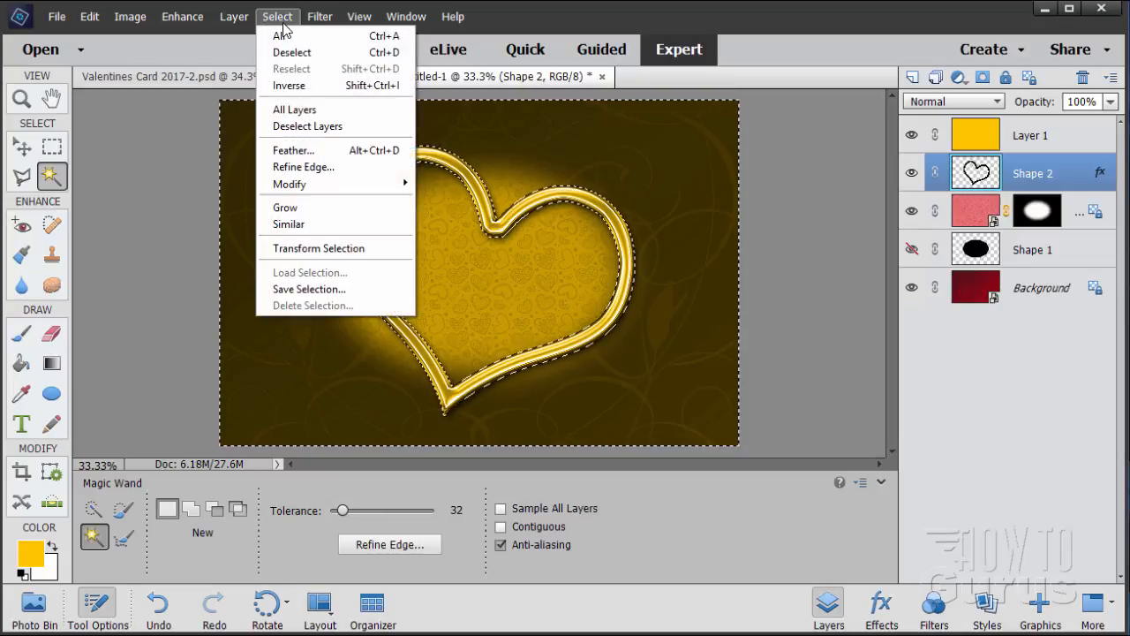
{"action": "left_click", "coordinate": [292, 88]}
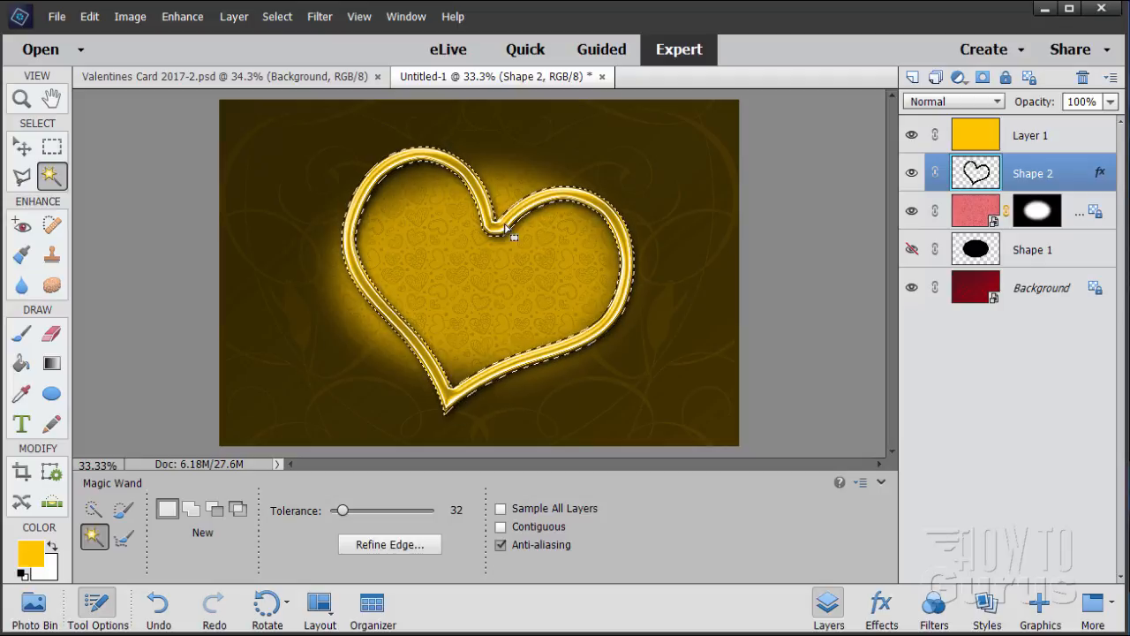
Step: Add a layer mask from the heart outline selection to the yellow Layer 1
{"action": "left_click", "coordinate": [1051, 148]}
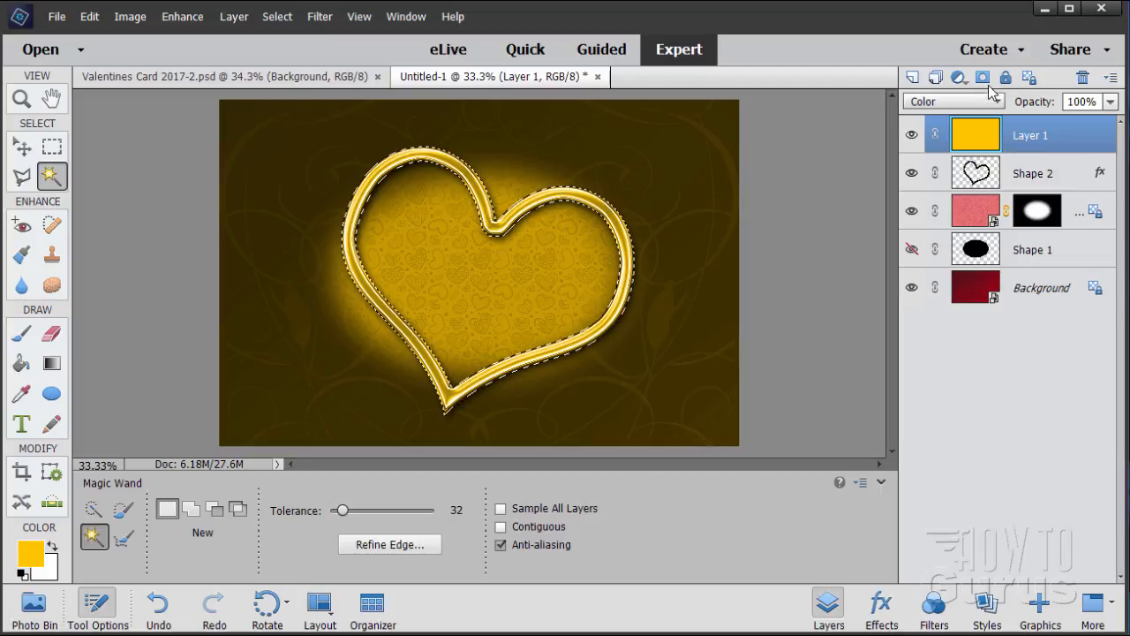
{"action": "left_click", "coordinate": [982, 79]}
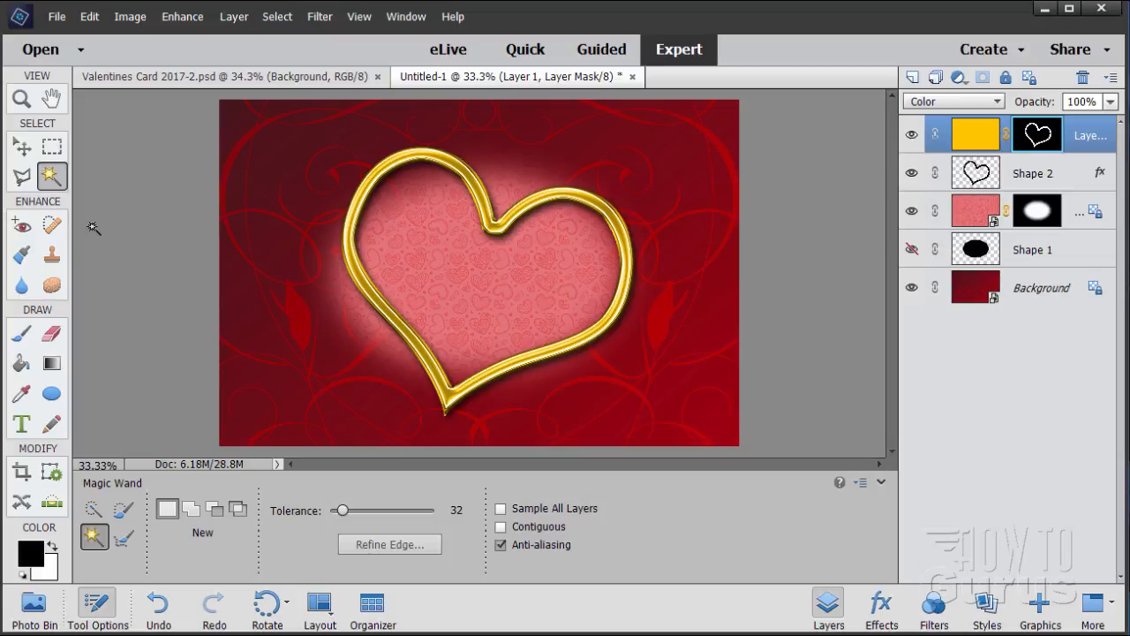
{"action": "left_click", "coordinate": [23, 149]}
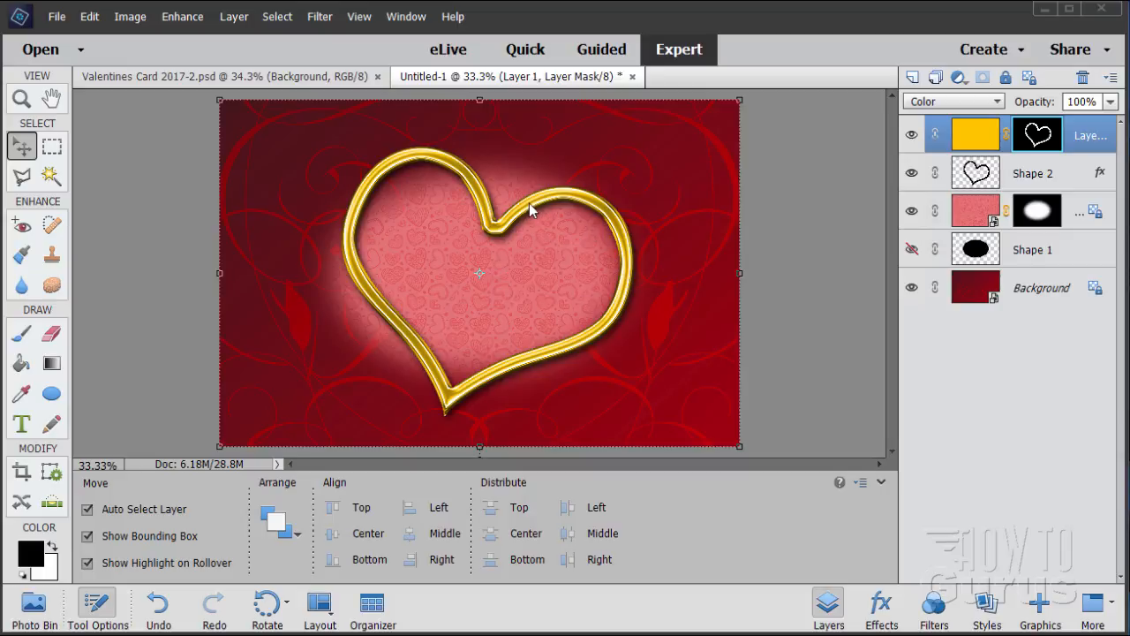
Step: Edit the Shape 2 style settings: lighting angle 108°, drop shadow size 35 px and distance 73 px
{"action": "left_click", "coordinate": [1026, 179]}
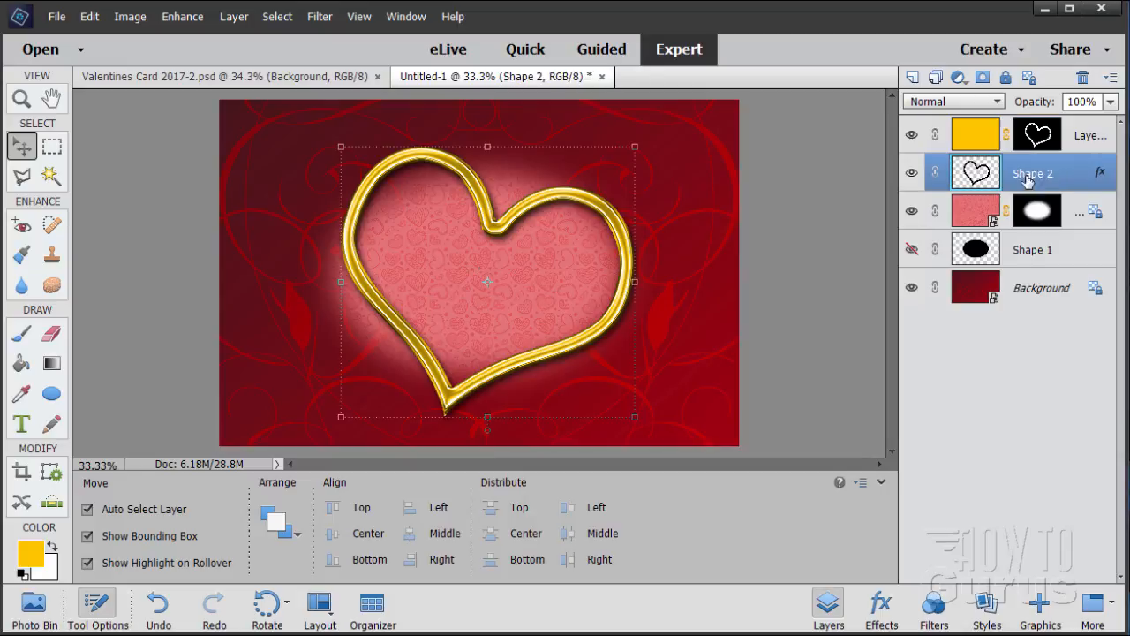
{"action": "double_click", "coordinate": [1100, 175]}
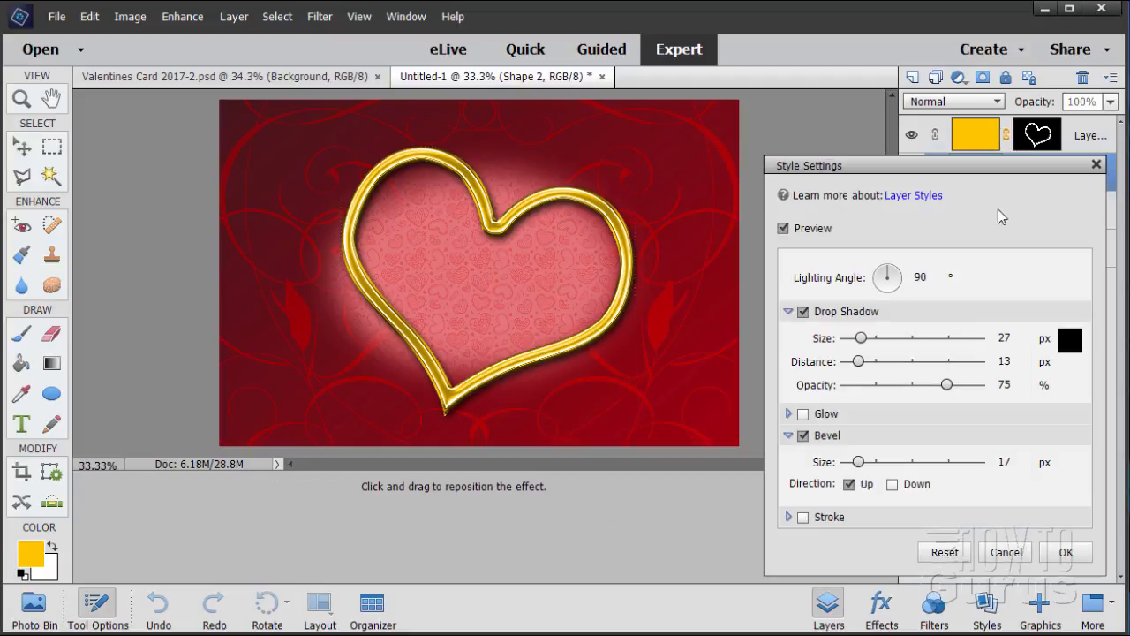
{"action": "left_click", "coordinate": [922, 278]}
{"action": "type", "text": "108"}
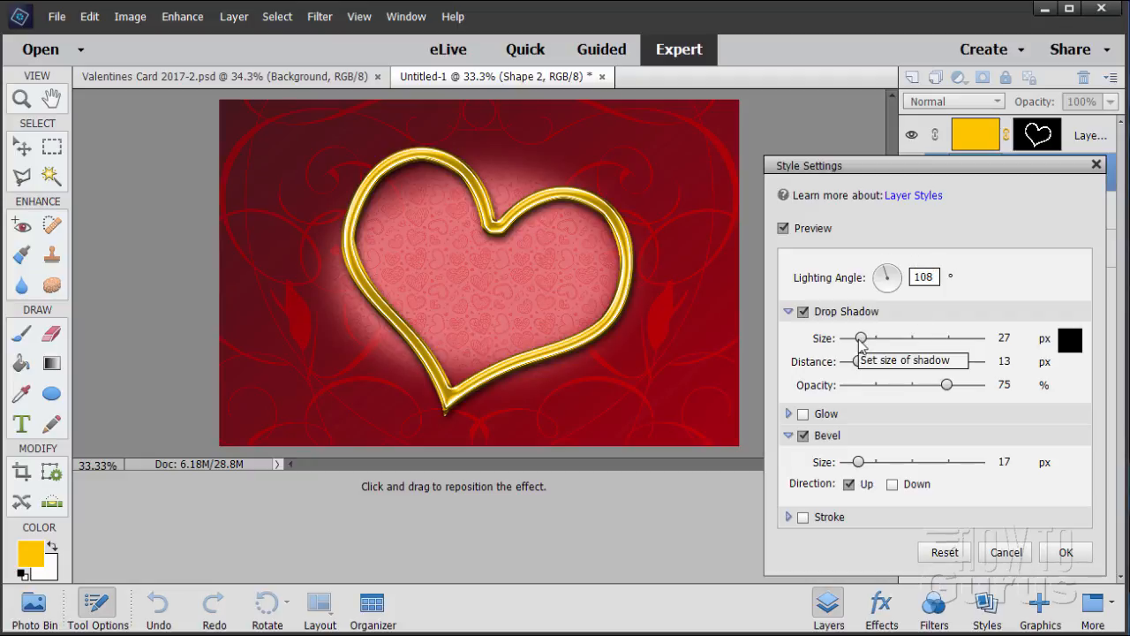
{"action": "left_click", "coordinate": [999, 337]}
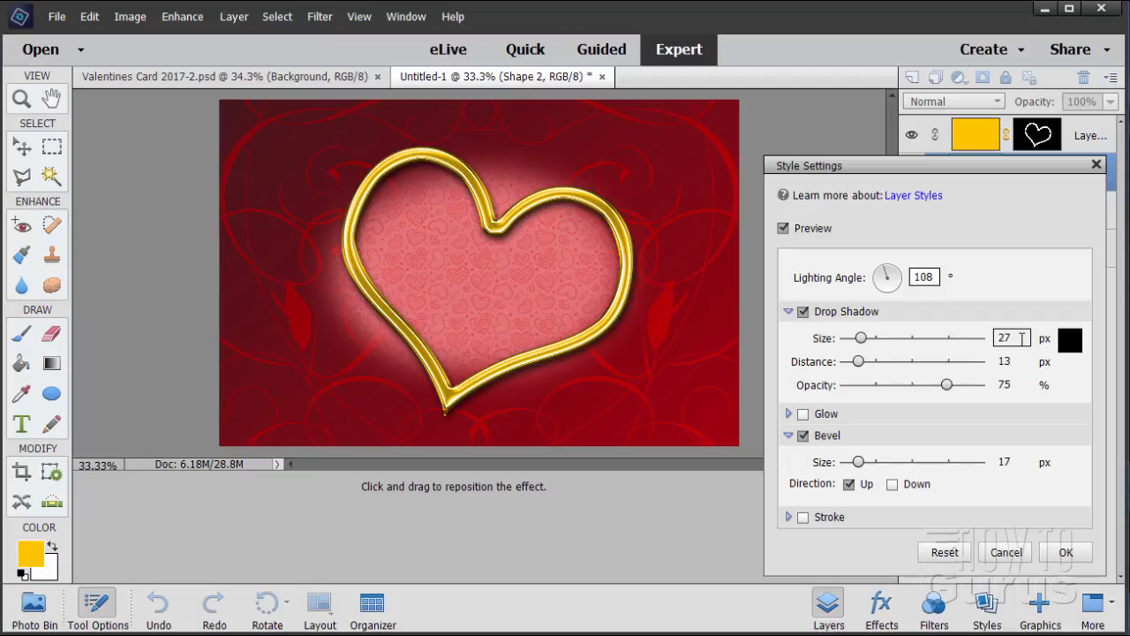
{"action": "type", "text": "35"}
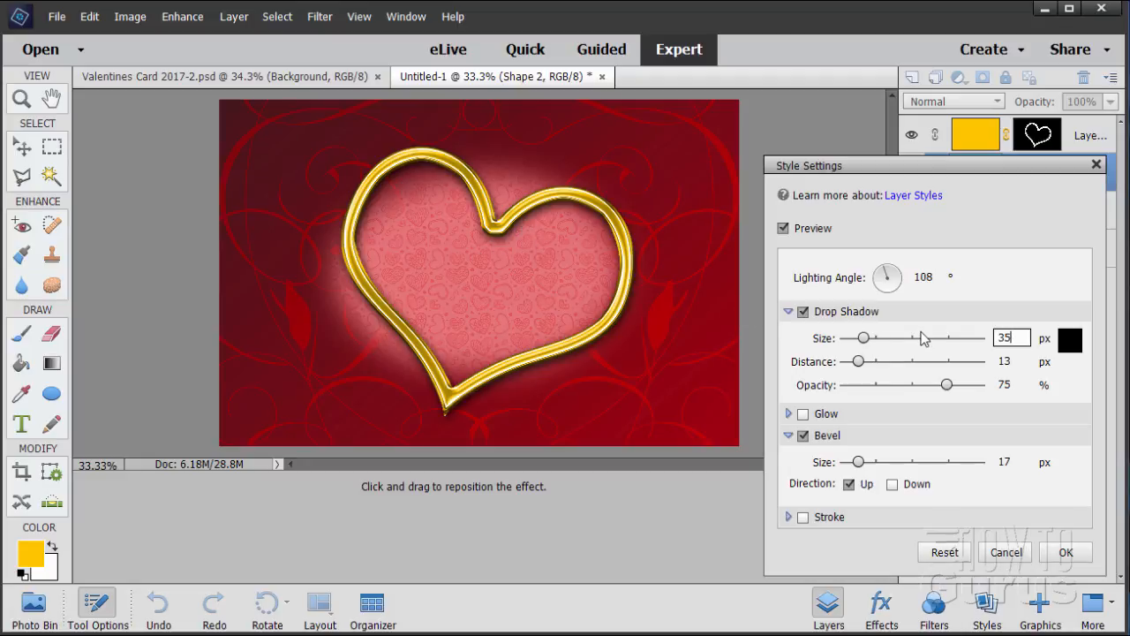
{"action": "left_click", "coordinate": [1008, 360]}
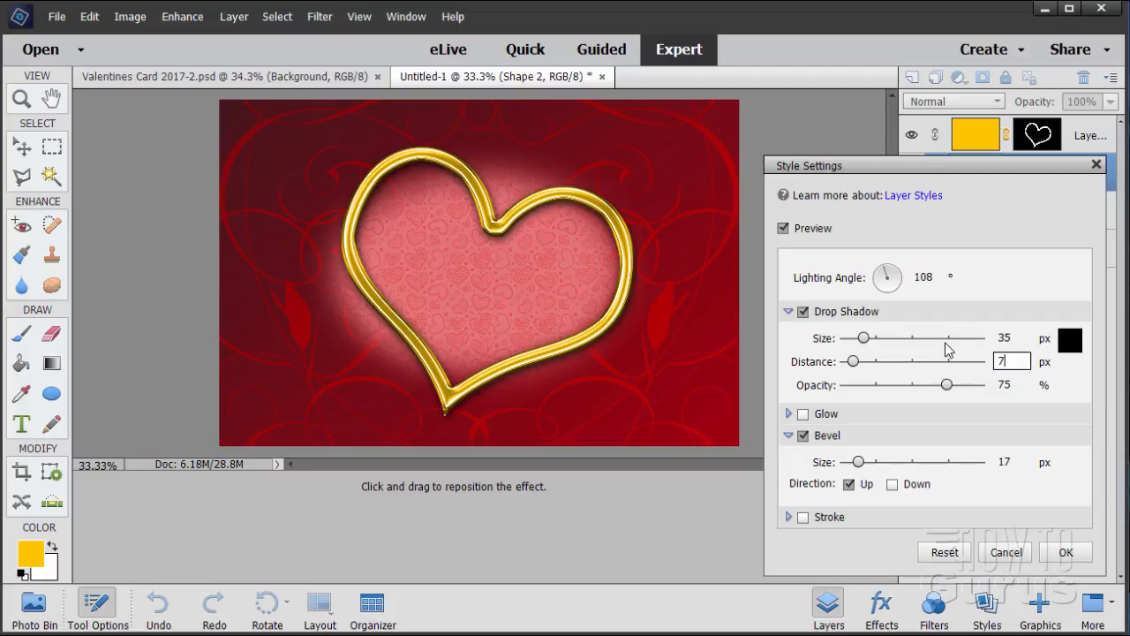
{"action": "type", "text": "73"}
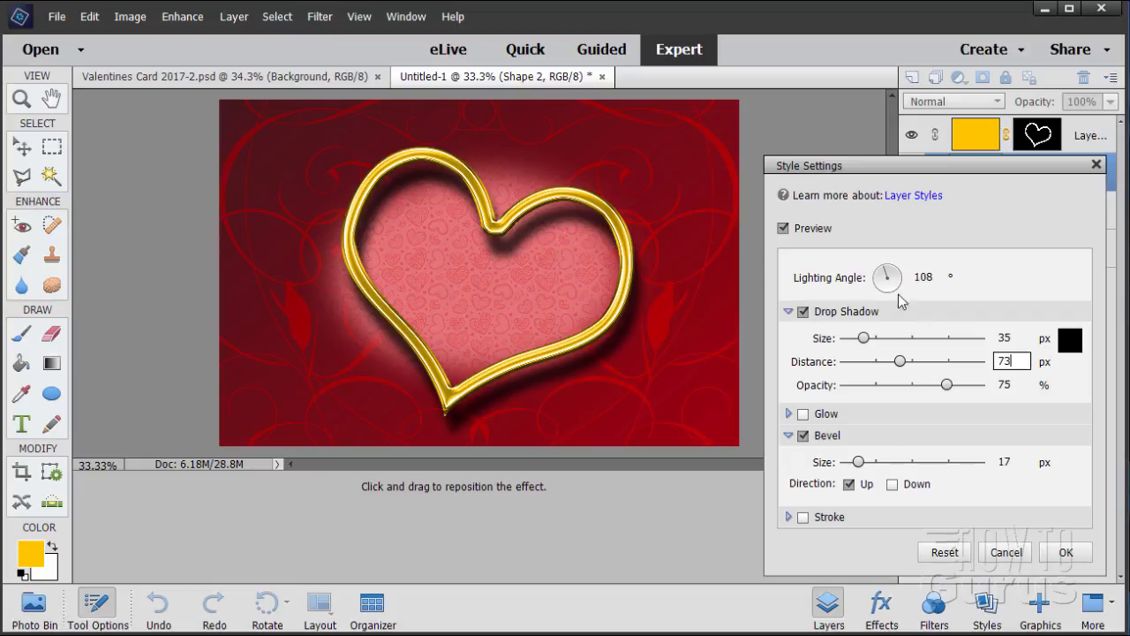
{"action": "left_click", "coordinate": [1015, 387]}
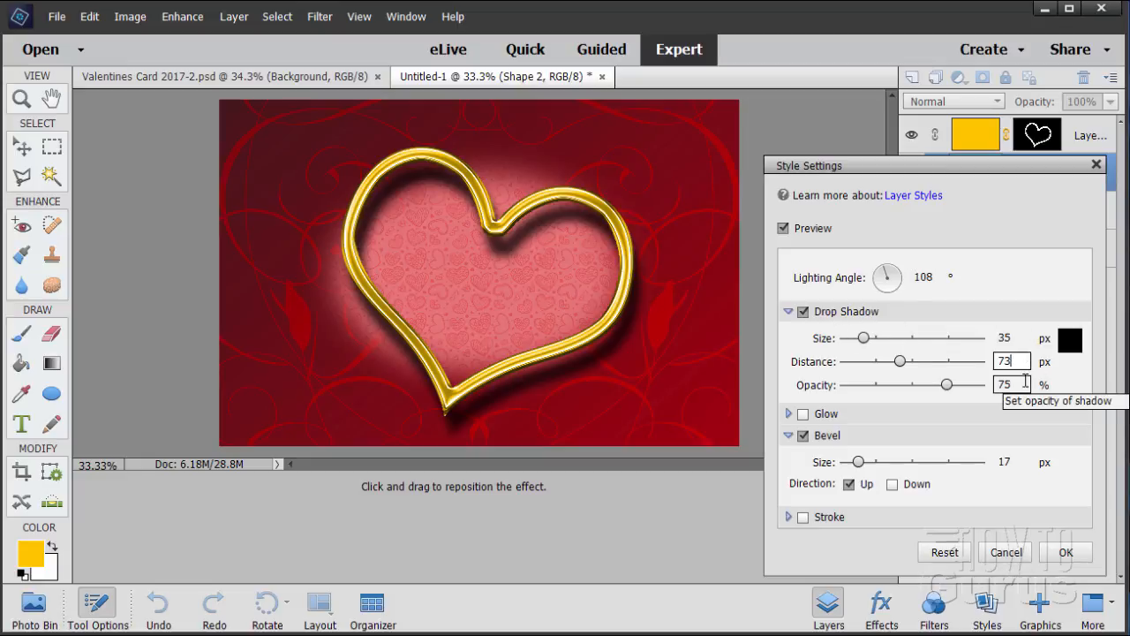
{"action": "left_click", "coordinate": [1068, 552]}
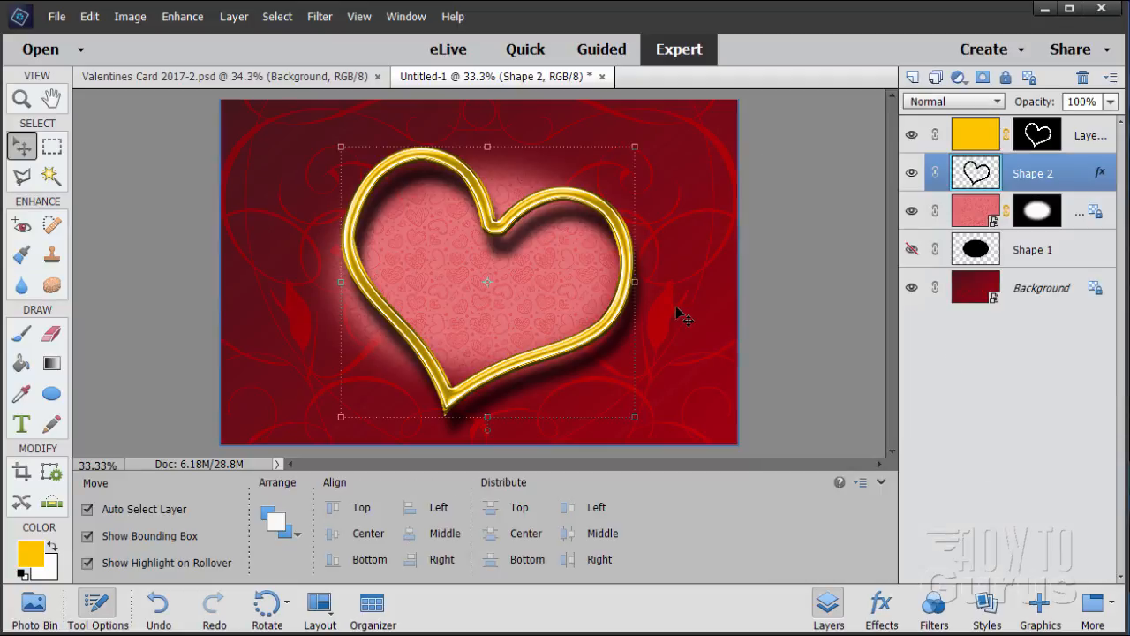
Step: Add the Wedding Rings Ribbon from the graphics library above the yellow Layer 1
{"action": "left_click", "coordinate": [973, 139]}
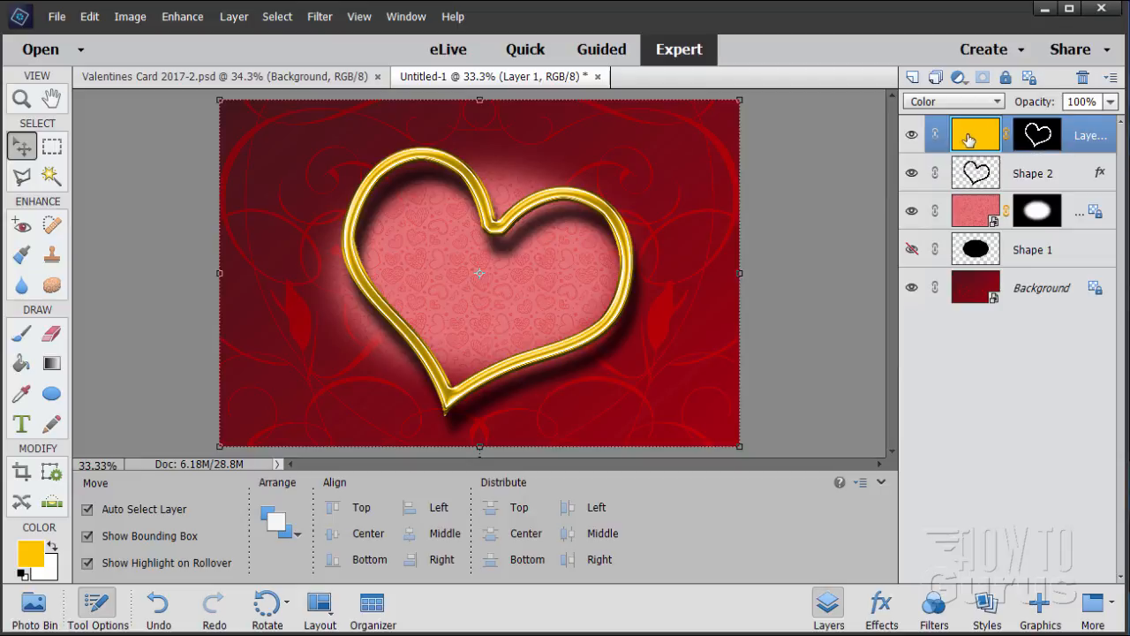
{"action": "left_click", "coordinate": [1039, 611]}
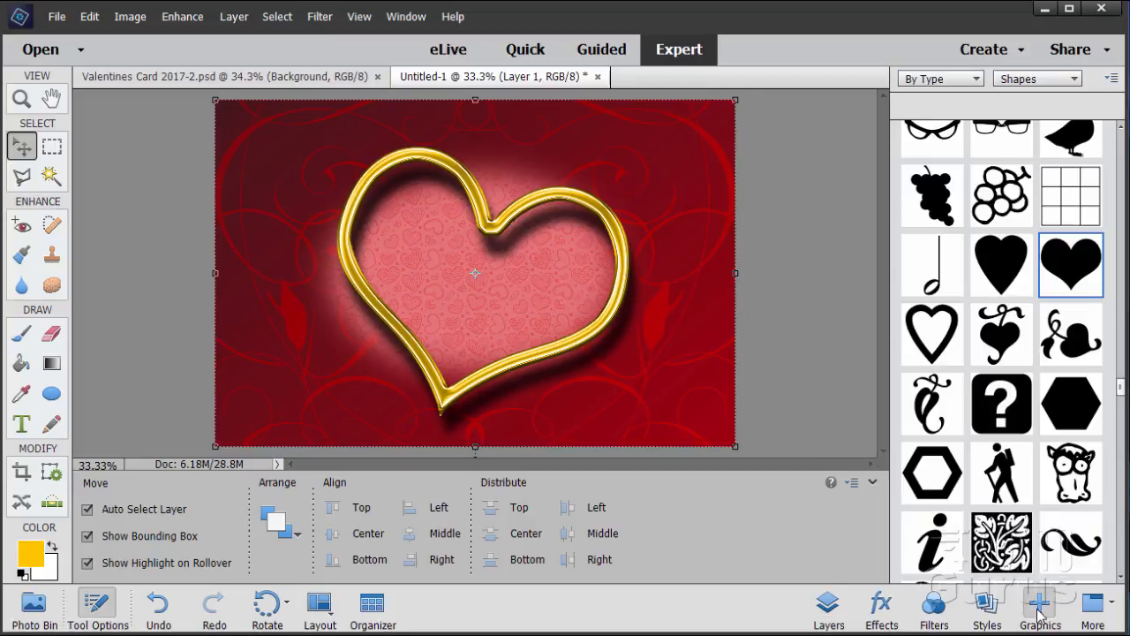
{"action": "left_click", "coordinate": [1014, 81]}
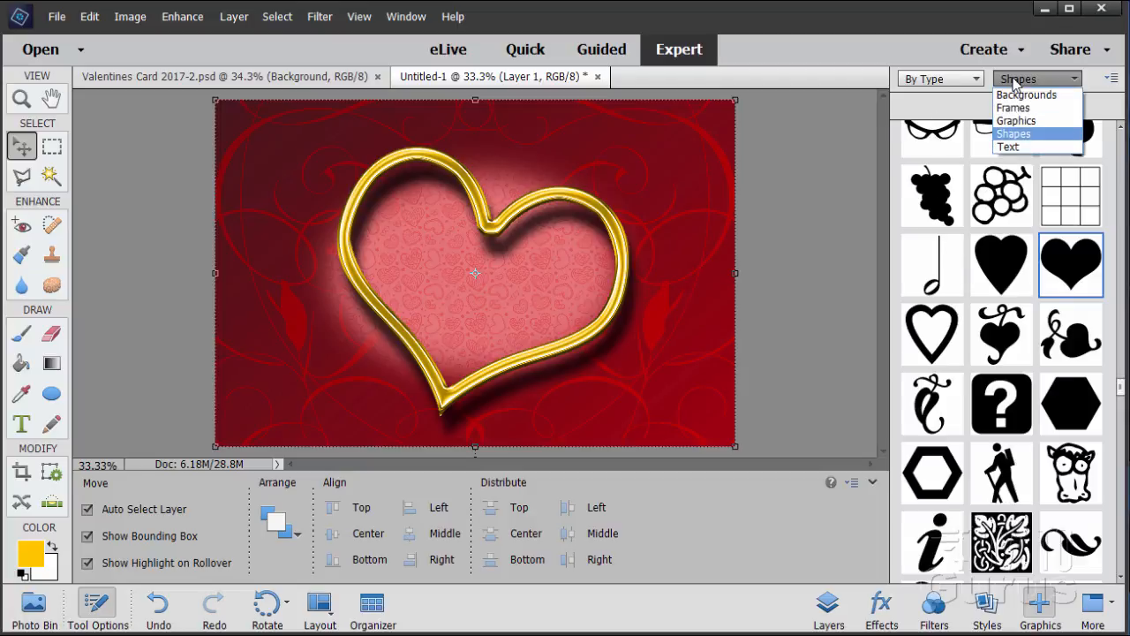
{"action": "left_click", "coordinate": [1016, 121]}
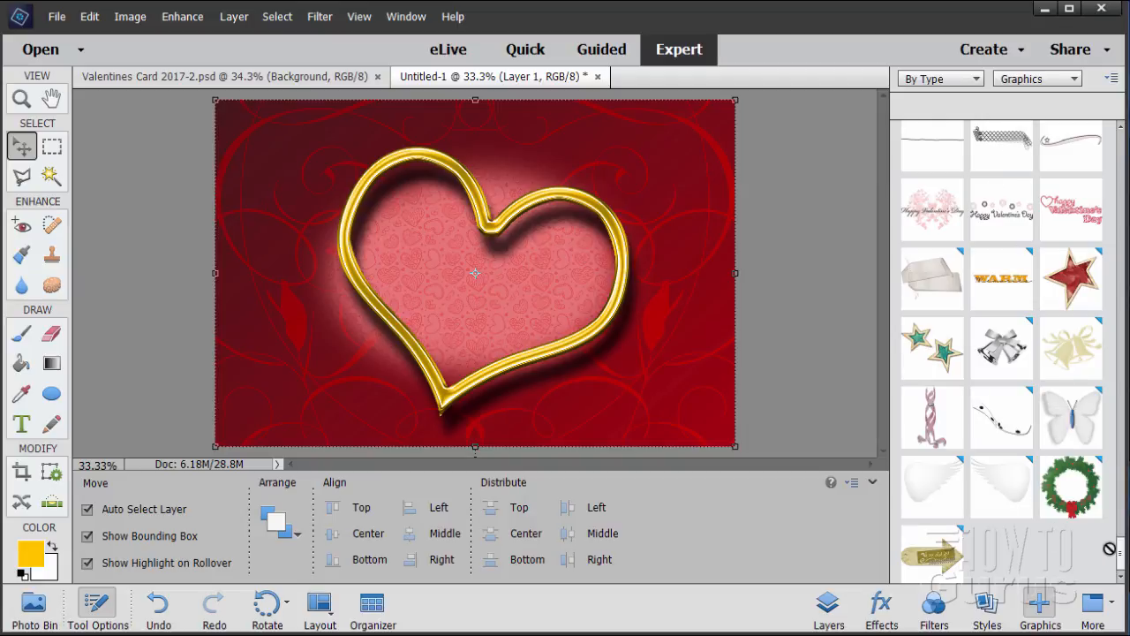
{"action": "mouse_move", "coordinate": [1123, 555]}
{"action": "left_mouse_down"}
{"action": "mouse_move", "coordinate": [1122, 397]}
{"action": "mouse_move", "coordinate": [1117, 573]}
{"action": "left_mouse_up"}
{"action": "double_click", "coordinate": [936, 429]}
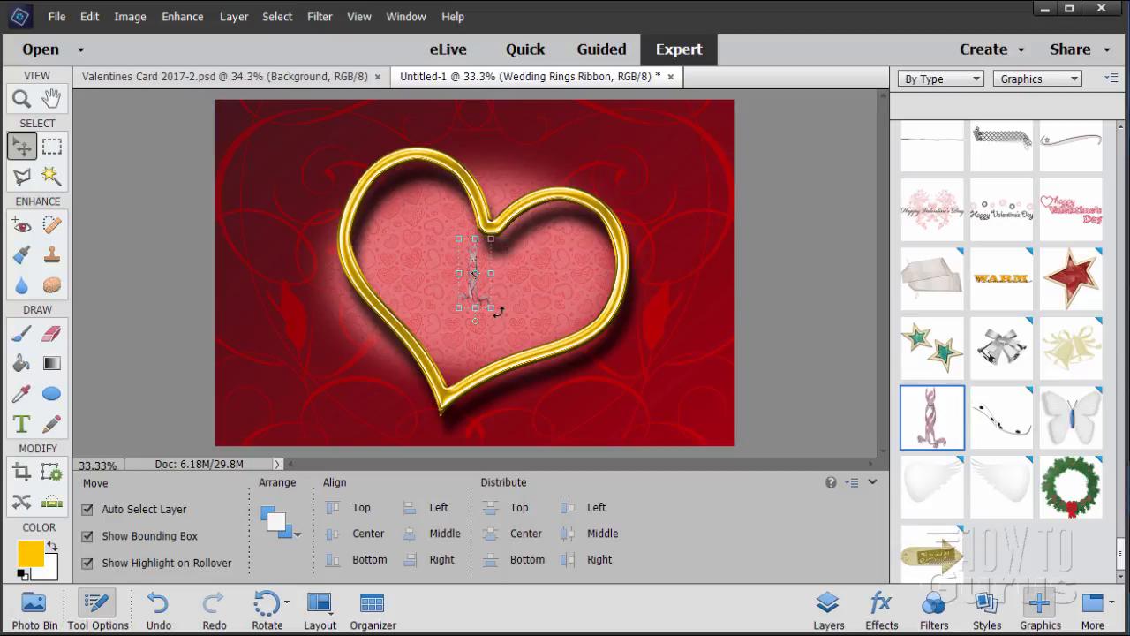
Step: Rotate the ribbon to 90 degrees and scale it proportionally to 1034% width and height
{"action": "left_click_drag", "start_coordinate": [497, 311], "coordinate": [436, 320]}
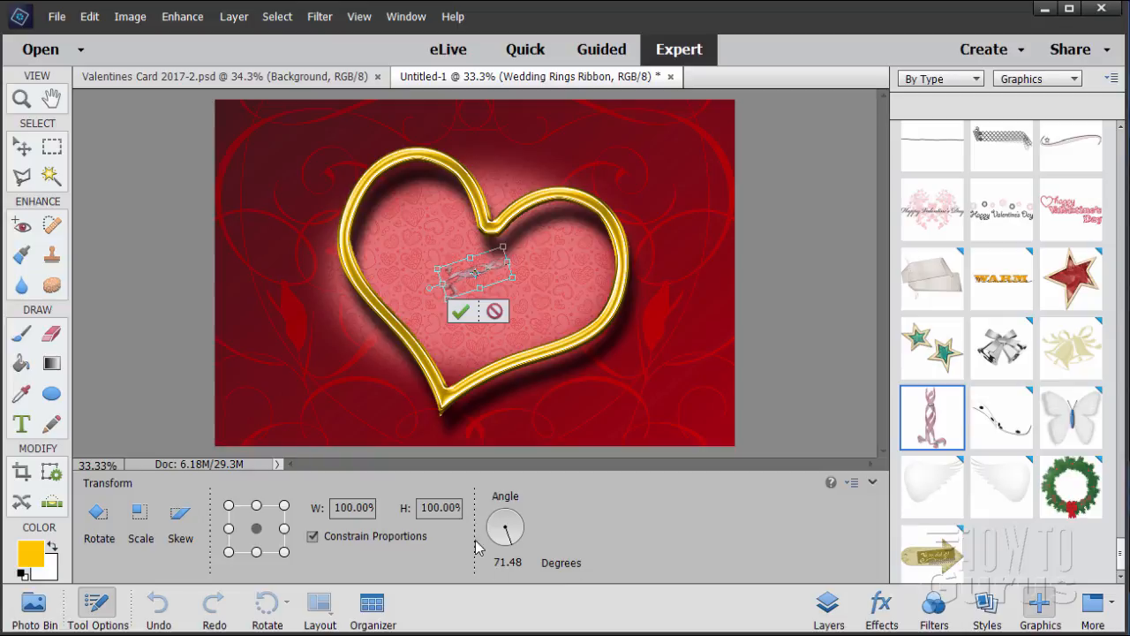
{"action": "left_click", "coordinate": [503, 561]}
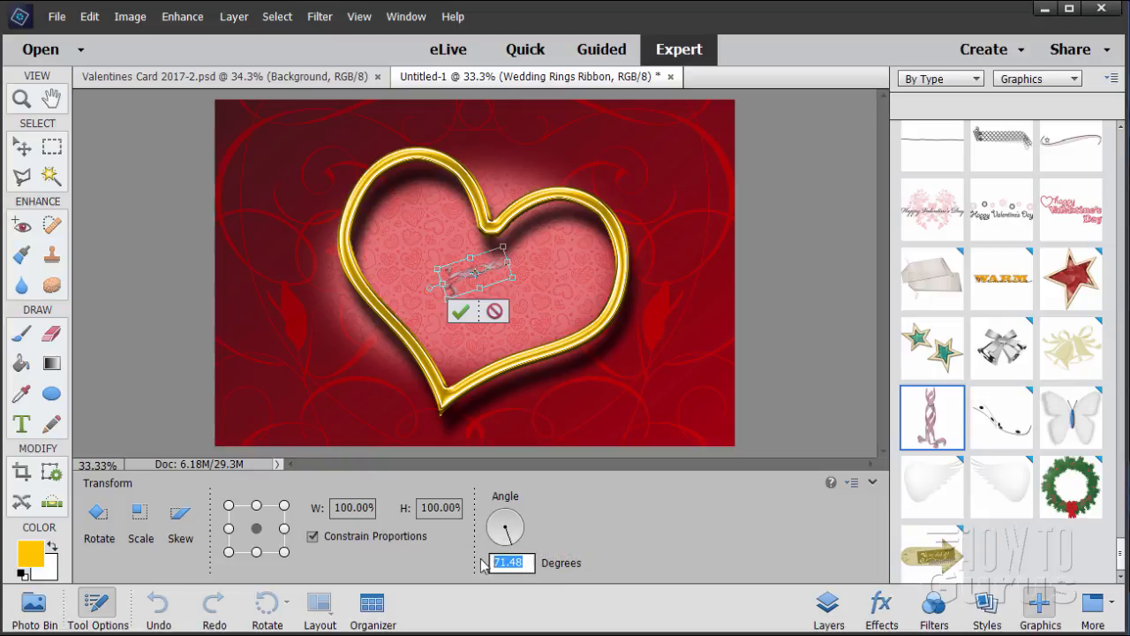
{"action": "type", "text": "90"}
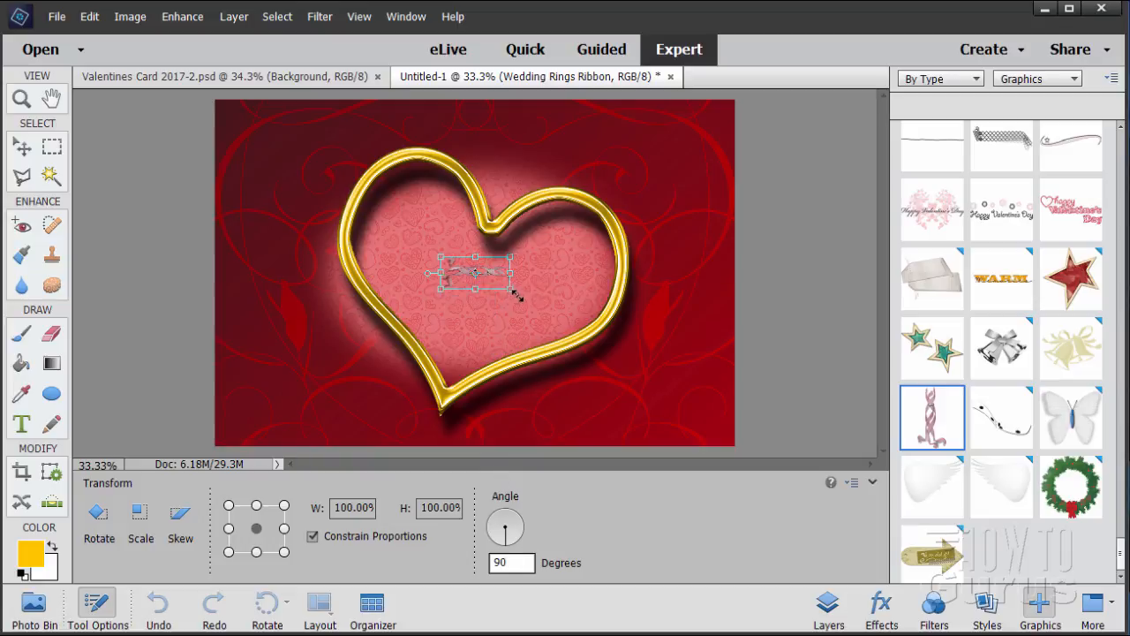
{"action": "left_click_drag", "start_coordinate": [515, 297], "coordinate": [530, 298]}
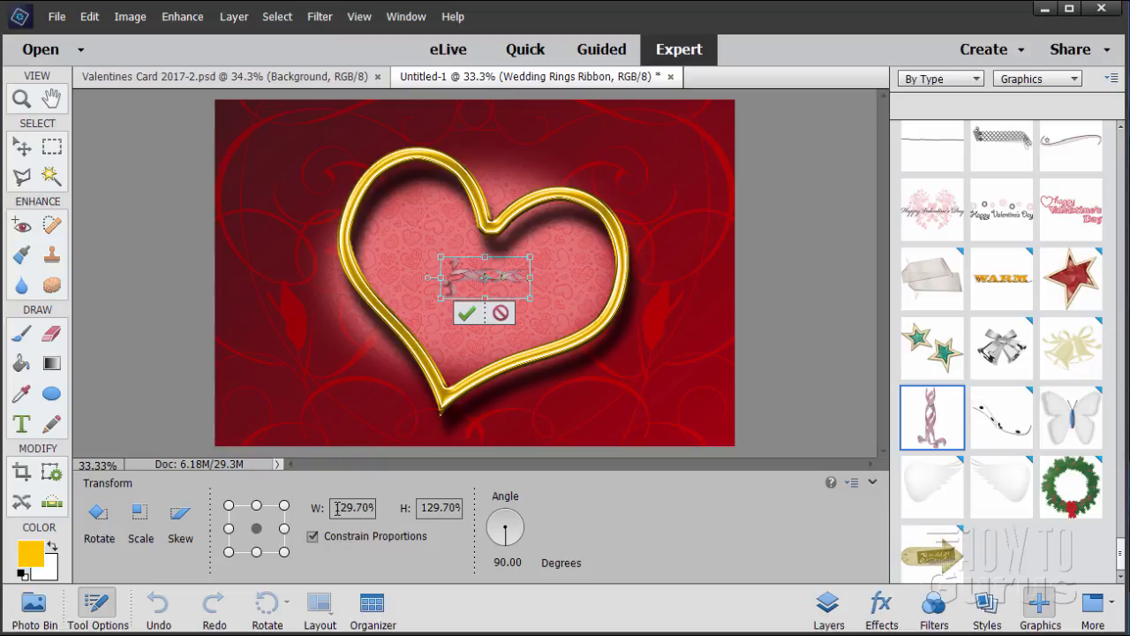
{"action": "left_click_drag", "start_coordinate": [335, 508], "coordinate": [384, 515]}
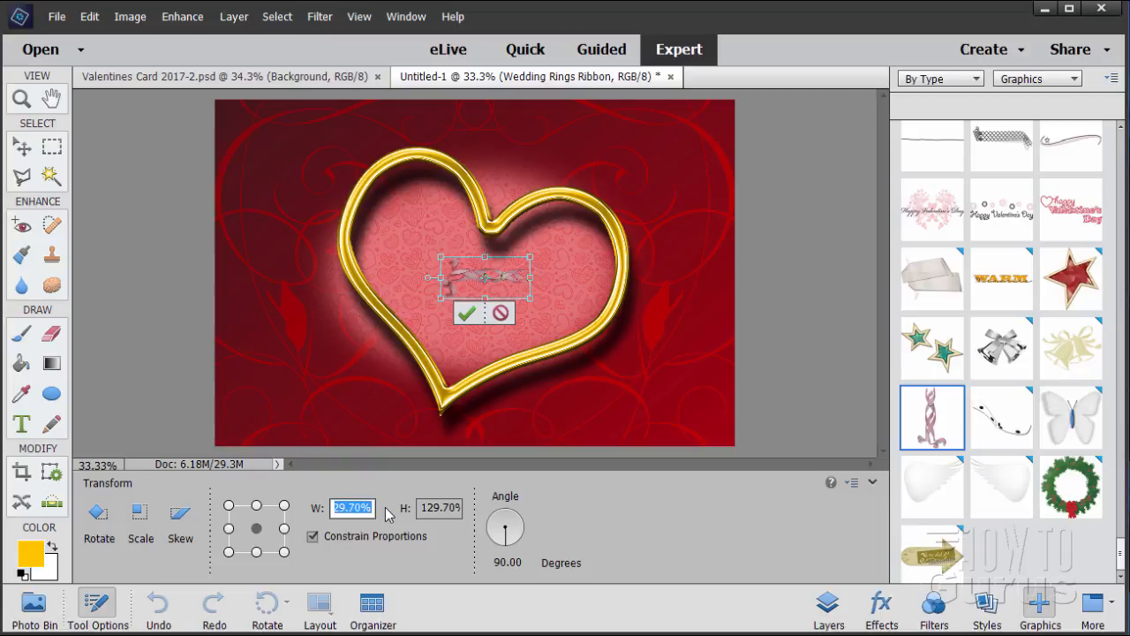
{"action": "type", "text": "1034"}
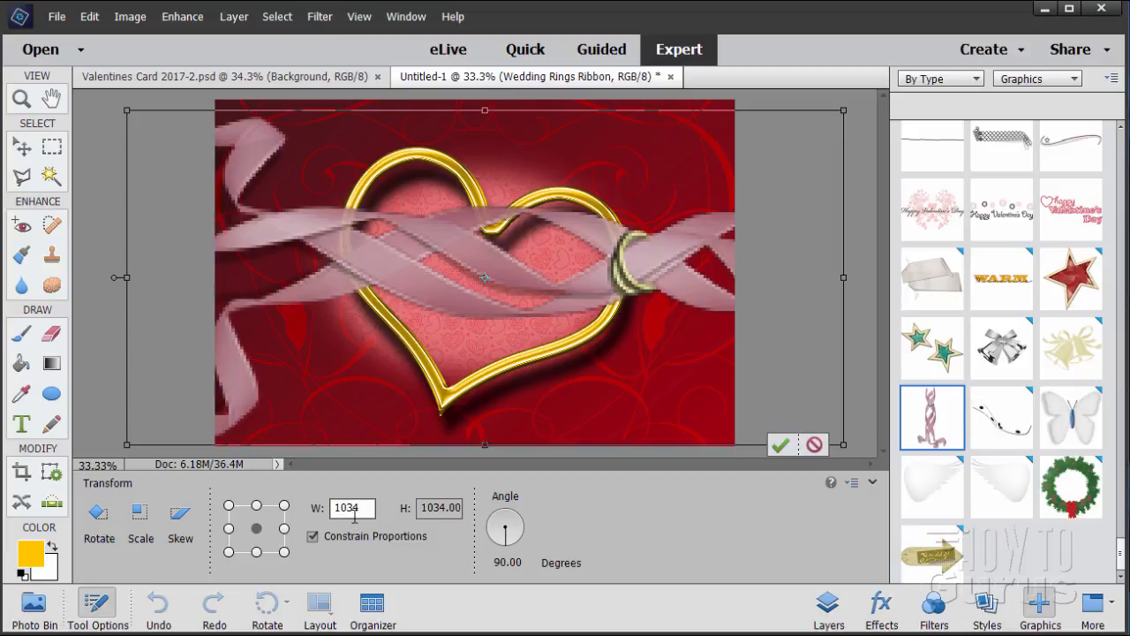
{"action": "left_click", "coordinate": [791, 447]}
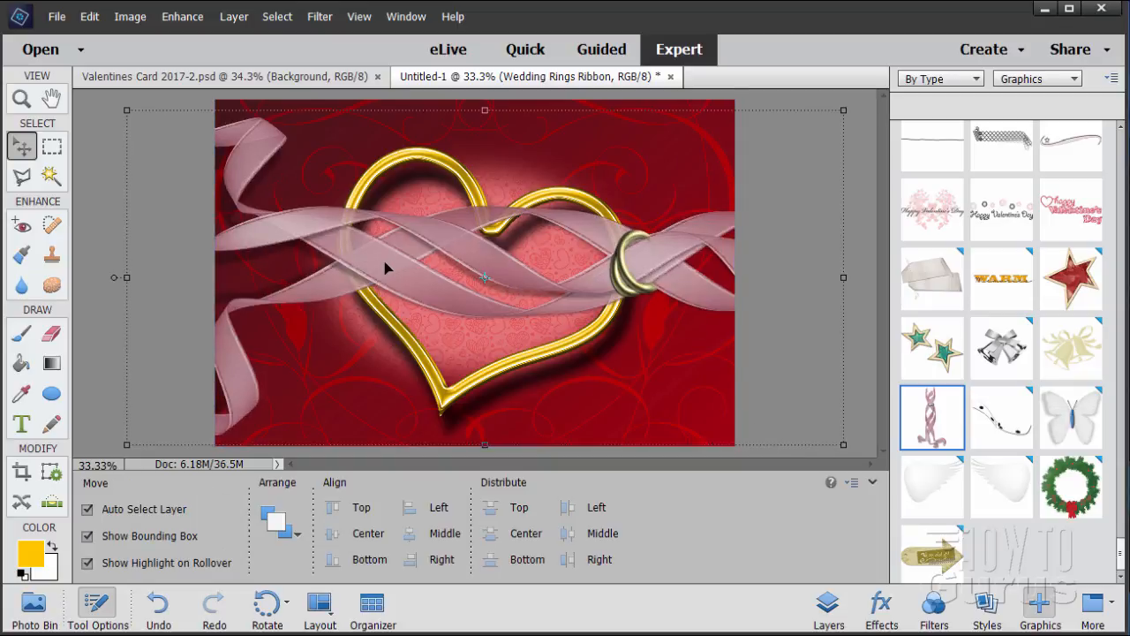
Step: Move the ribbon across the lower part of the gold heart so its rings sit beneath the heart's notch
{"action": "left_click_drag", "start_coordinate": [524, 278], "coordinate": [373, 333]}
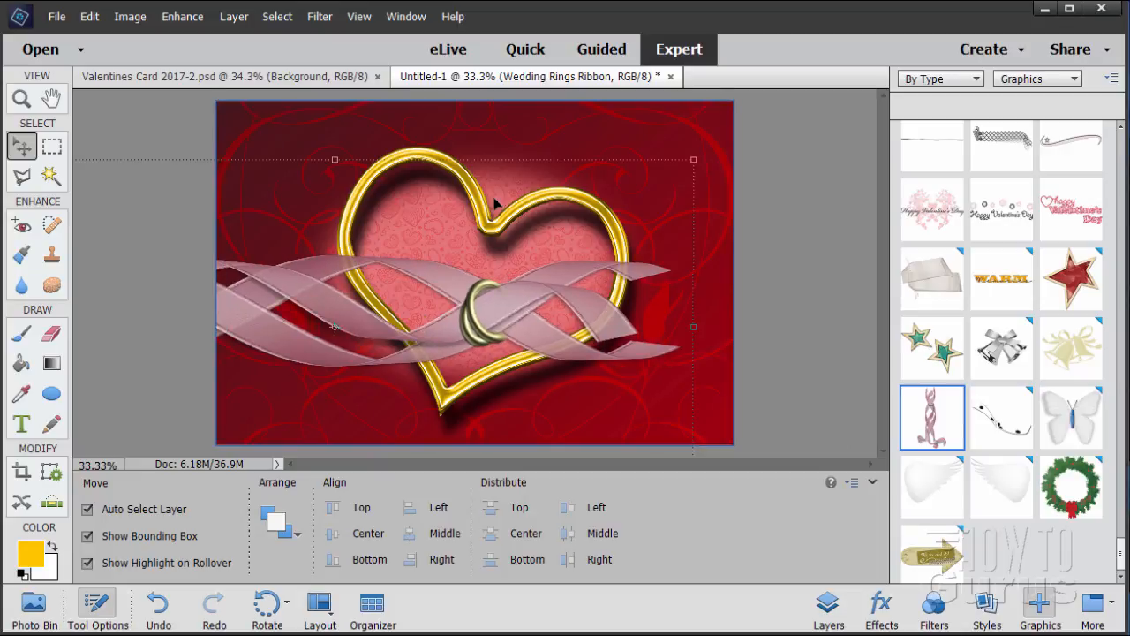
{"action": "left_click_drag", "start_coordinate": [482, 323], "coordinate": [483, 325]}
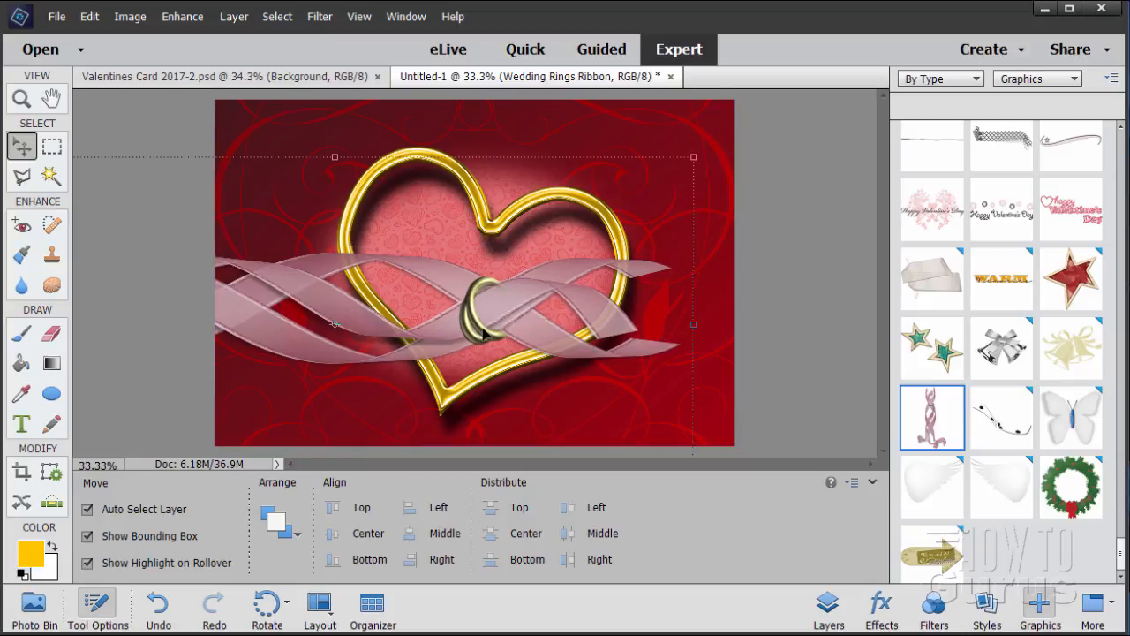
{"action": "mouse_move", "coordinate": [484, 332]}
{"action": "left_mouse_down"}
{"action": "mouse_move", "coordinate": [488, 344]}
{"action": "mouse_move", "coordinate": [482, 320]}
{"action": "mouse_move", "coordinate": [482, 345]}
{"action": "left_mouse_up"}
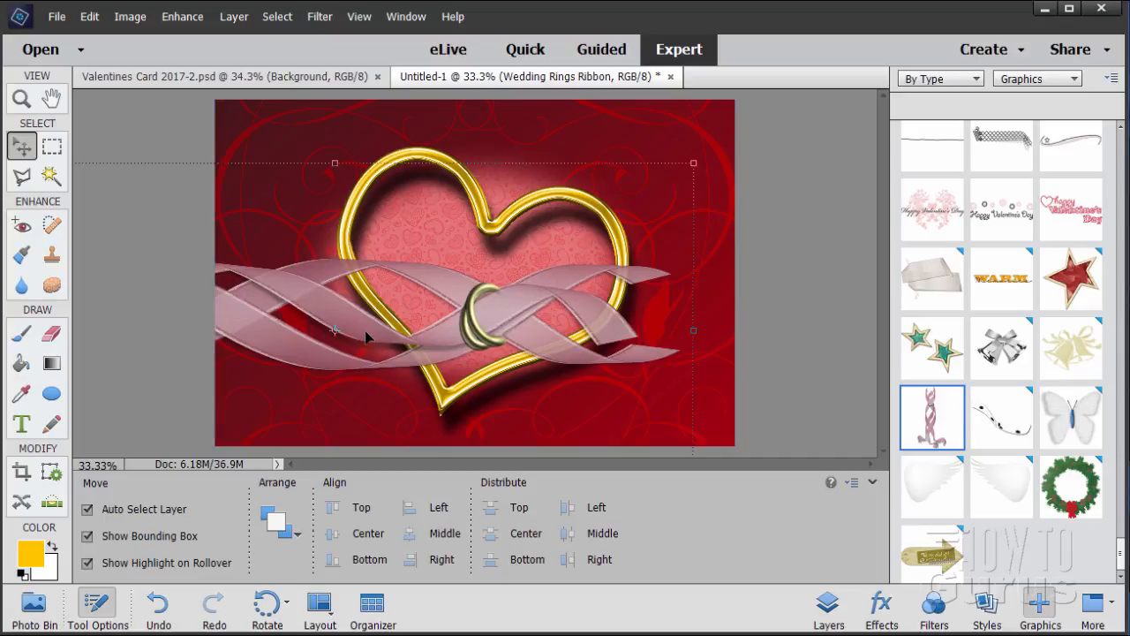
Step: Duplicate the Wedding Rings Ribbon layer and place the copy directly below the Shape 2 layer
{"action": "left_click", "coordinate": [828, 608]}
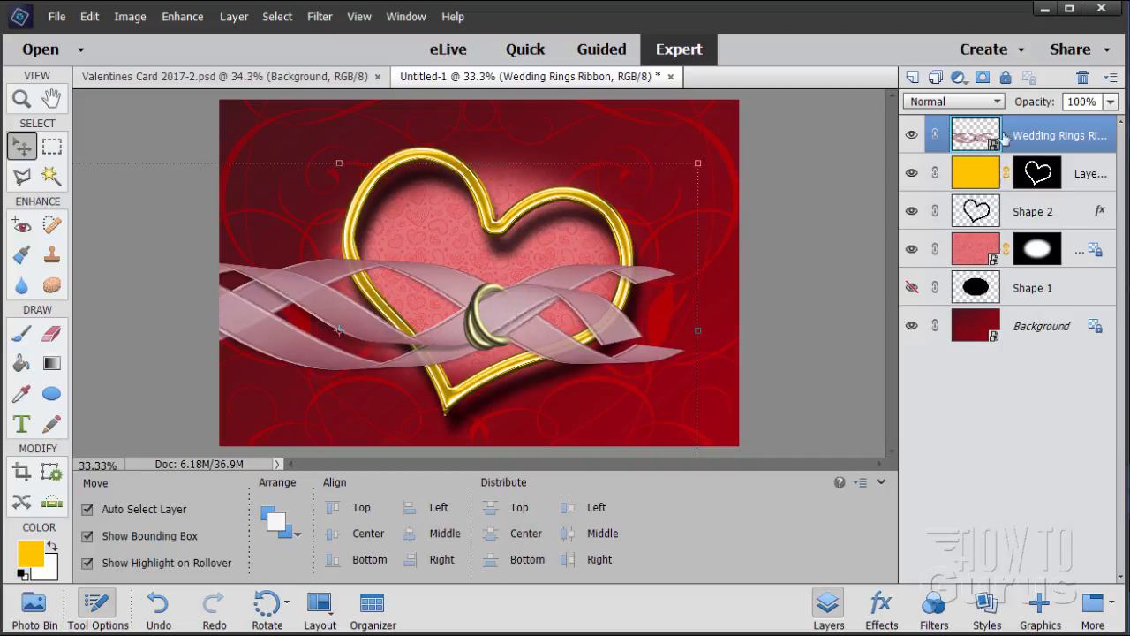
{"action": "left_click_drag", "start_coordinate": [962, 127], "coordinate": [913, 77]}
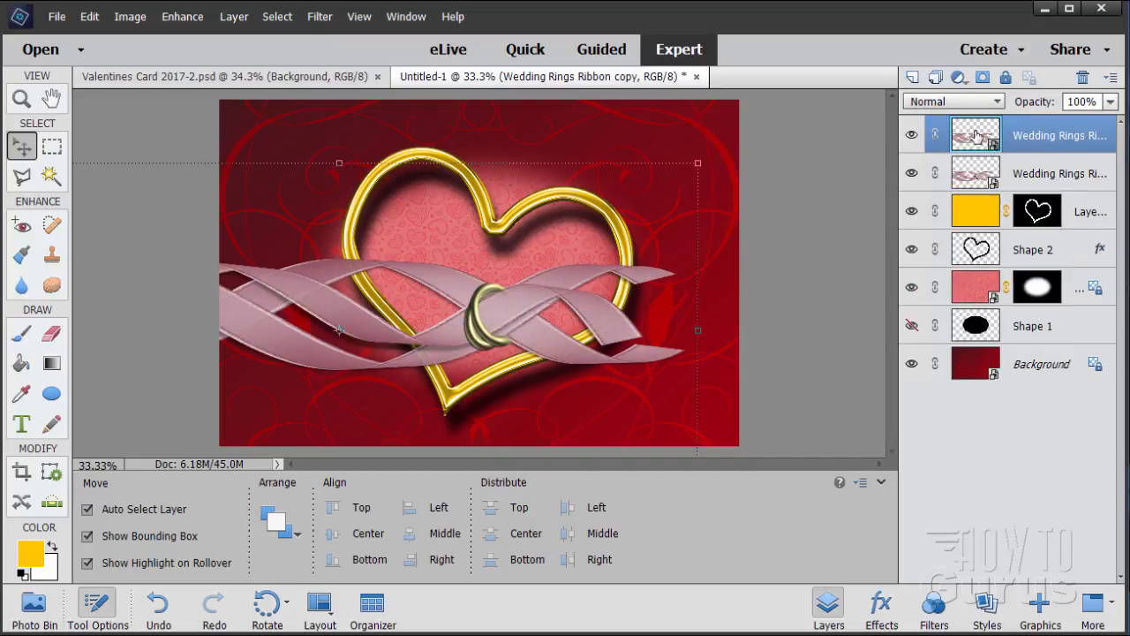
{"action": "left_click_drag", "start_coordinate": [977, 135], "coordinate": [978, 272]}
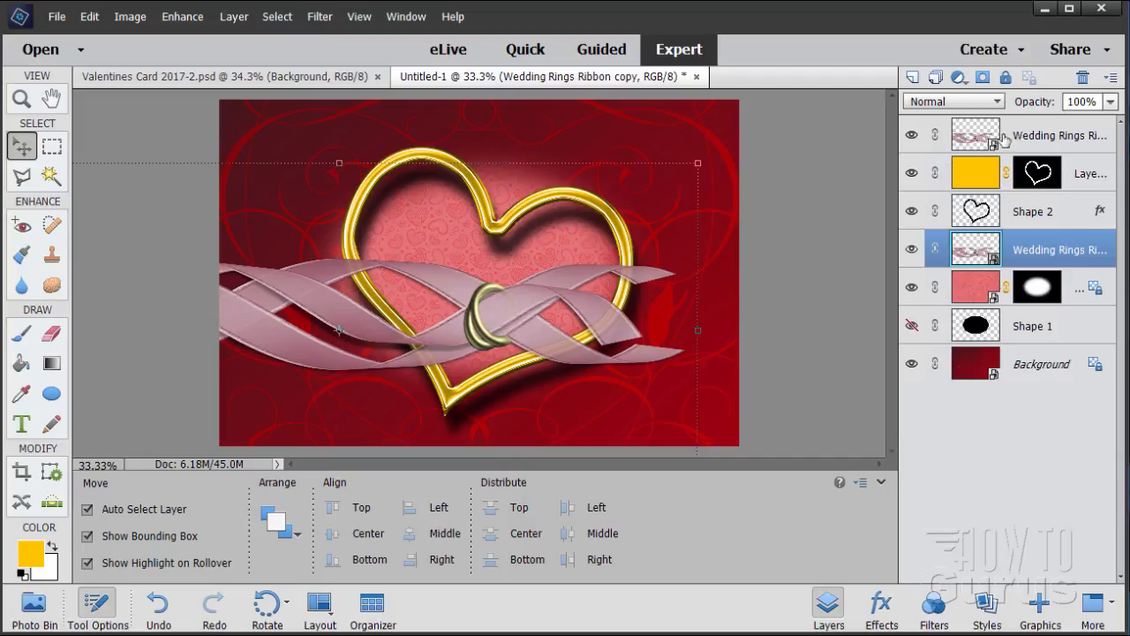
Step: On the top ribbon layer, outline the heart's left gold band where the ribbon crosses it using the Polygonal Lasso
{"action": "left_click", "coordinate": [969, 137]}
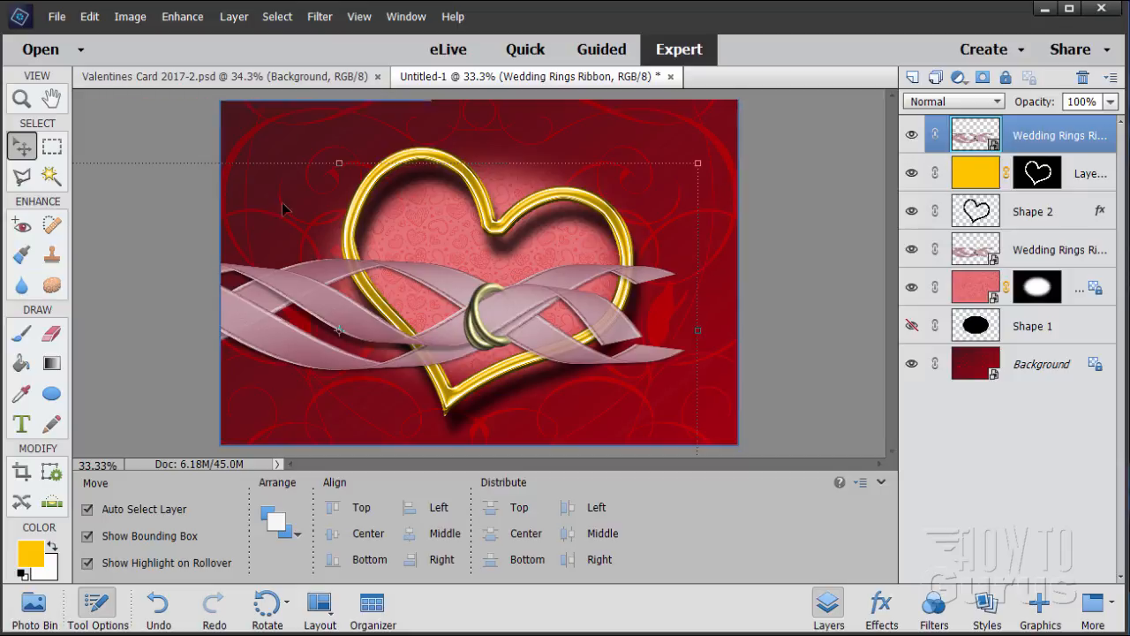
{"action": "left_click", "coordinate": [22, 99]}
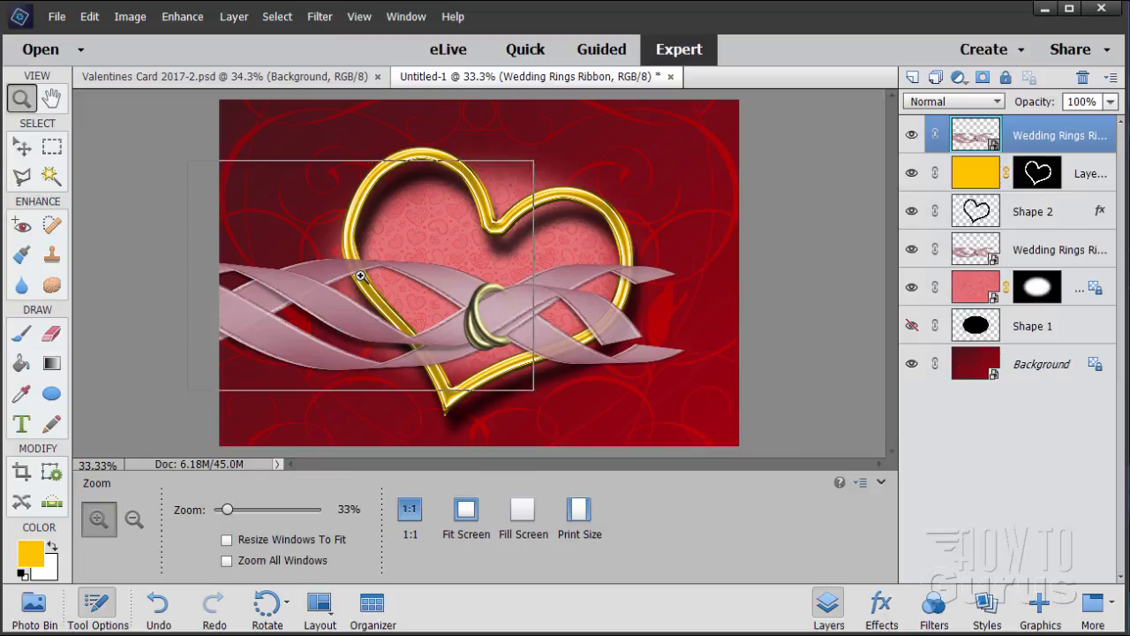
{"action": "left_click", "coordinate": [362, 286]}
{"action": "left_click", "coordinate": [355, 277]}
{"action": "left_click", "coordinate": [348, 267]}
{"action": "left_click", "coordinate": [344, 266]}
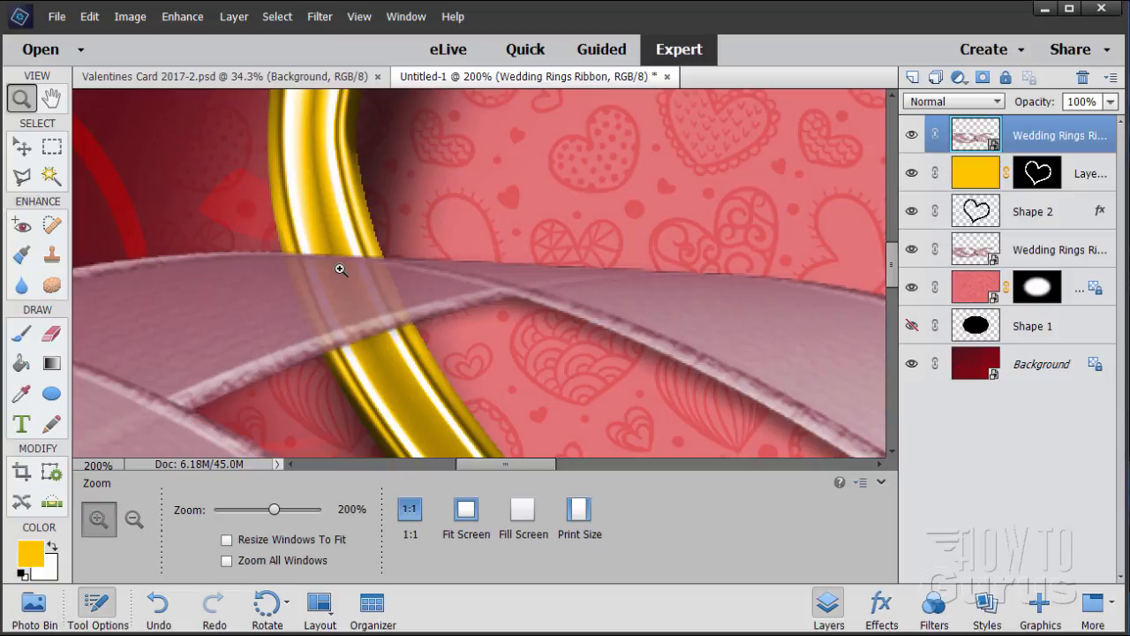
{"action": "left_click", "coordinate": [22, 179]}
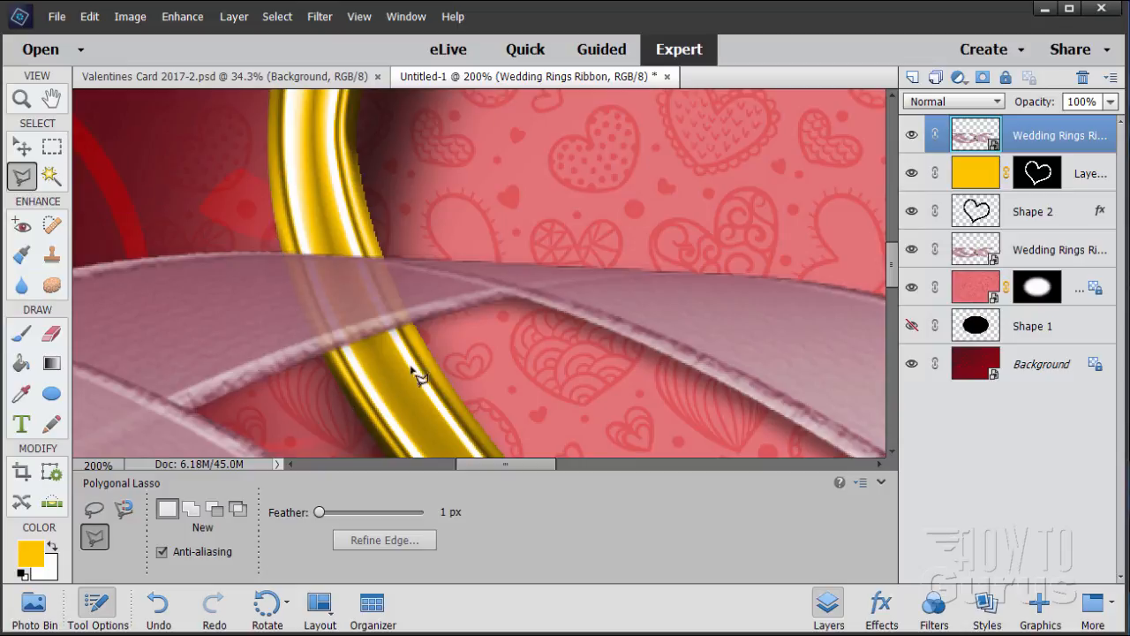
{"action": "left_click", "coordinate": [273, 210]}
{"action": "left_click", "coordinate": [281, 242]}
{"action": "left_click", "coordinate": [292, 283]}
{"action": "left_click", "coordinate": [362, 420]}
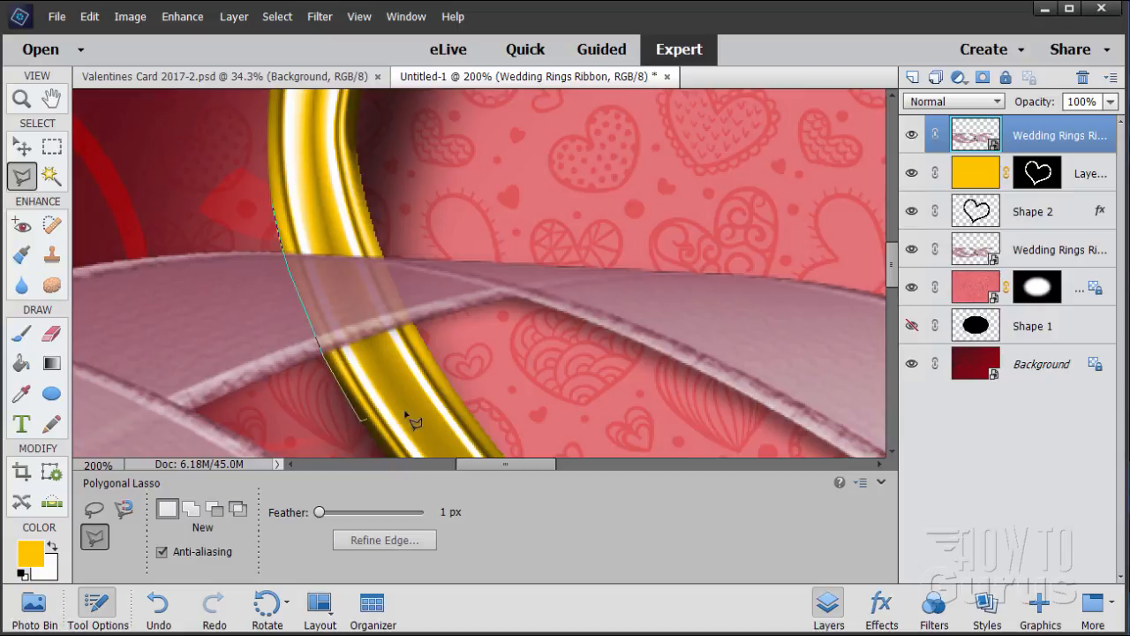
{"action": "left_click", "coordinate": [447, 381]}
{"action": "left_click", "coordinate": [364, 193]}
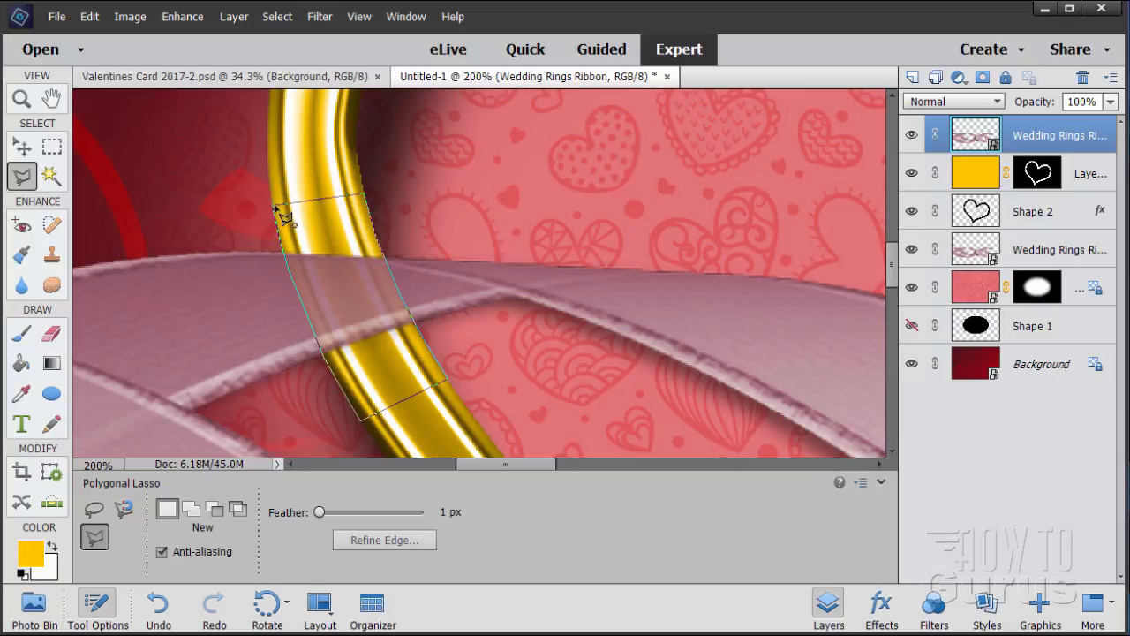
{"action": "left_click", "coordinate": [277, 208]}
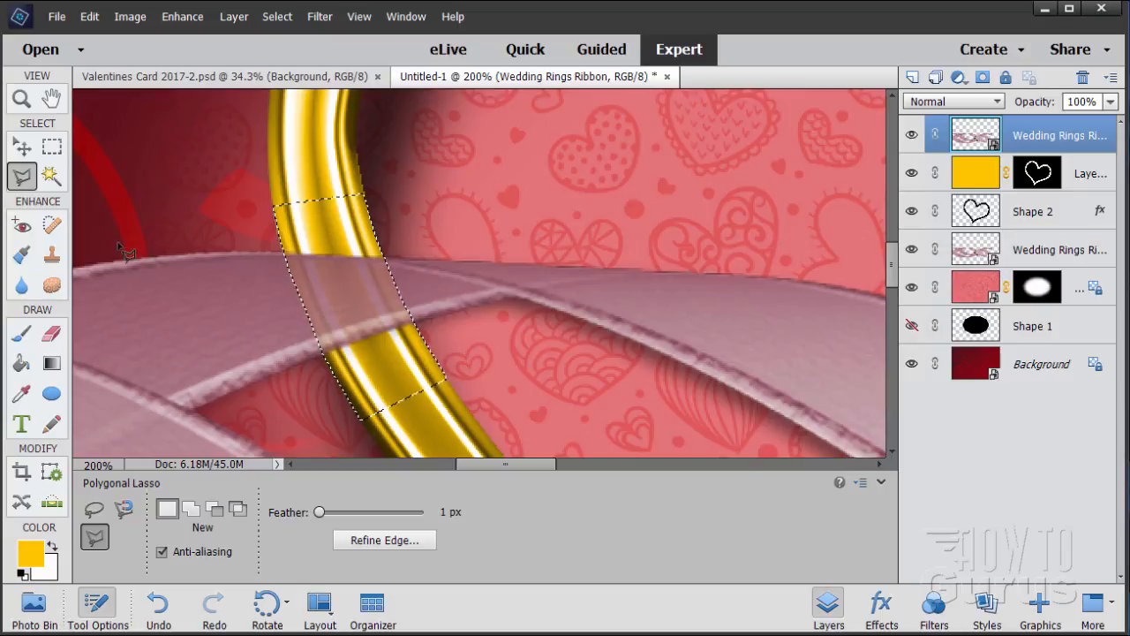
Step: Simplify the top ribbon layer, erase the ribbon inside the selection over the gold band, and deselect
{"action": "left_click", "coordinate": [51, 332]}
{"action": "left_click", "coordinate": [387, 320]}
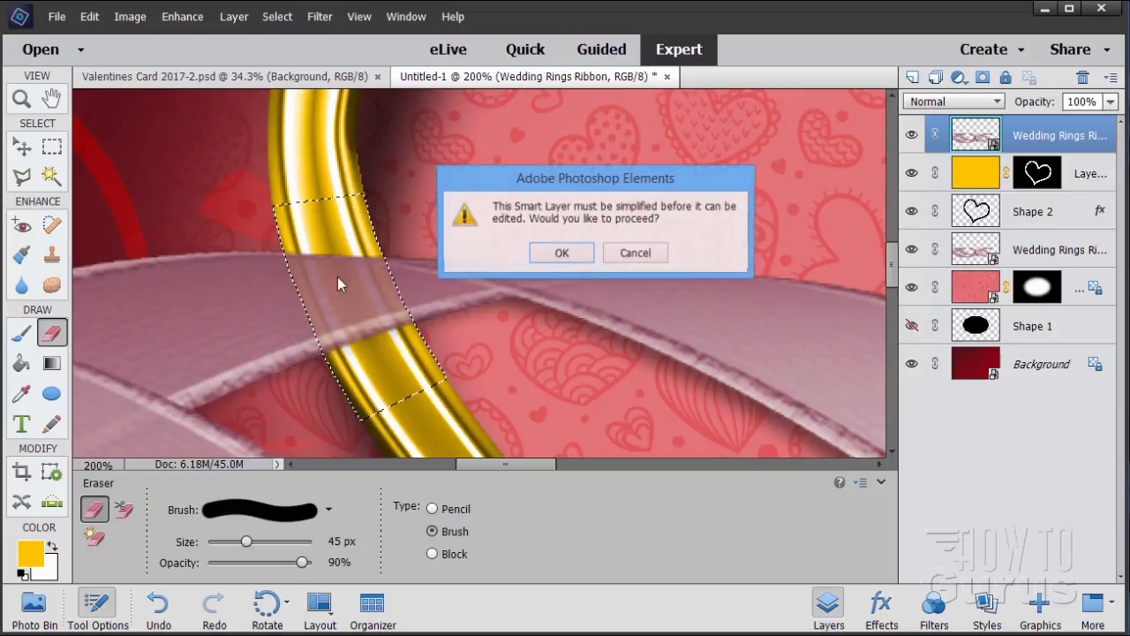
{"action": "left_click", "coordinate": [577, 255]}
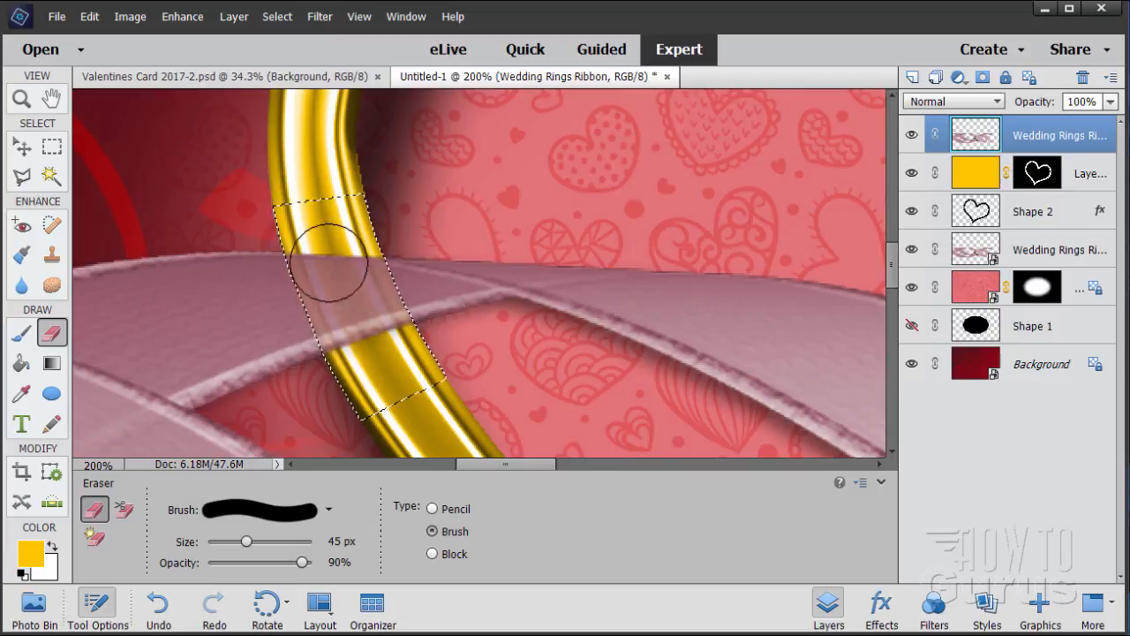
{"action": "mouse_move", "coordinate": [328, 257]}
{"action": "left_mouse_down"}
{"action": "mouse_move", "coordinate": [349, 319]}
{"action": "mouse_move", "coordinate": [329, 300]}
{"action": "mouse_move", "coordinate": [337, 273]}
{"action": "mouse_move", "coordinate": [396, 320]}
{"action": "mouse_move", "coordinate": [319, 248]}
{"action": "mouse_move", "coordinate": [317, 288]}
{"action": "mouse_move", "coordinate": [358, 370]}
{"action": "mouse_move", "coordinate": [361, 308]}
{"action": "mouse_move", "coordinate": [378, 347]}
{"action": "left_mouse_up"}
{"action": "left_click", "coordinate": [288, 16]}
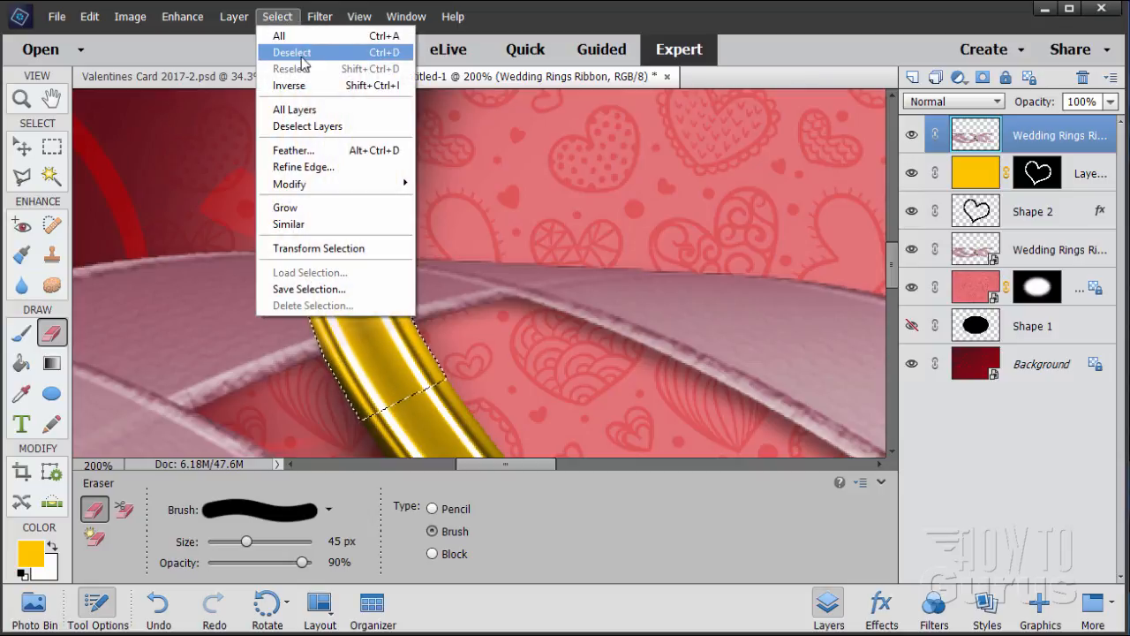
{"action": "left_click", "coordinate": [300, 54]}
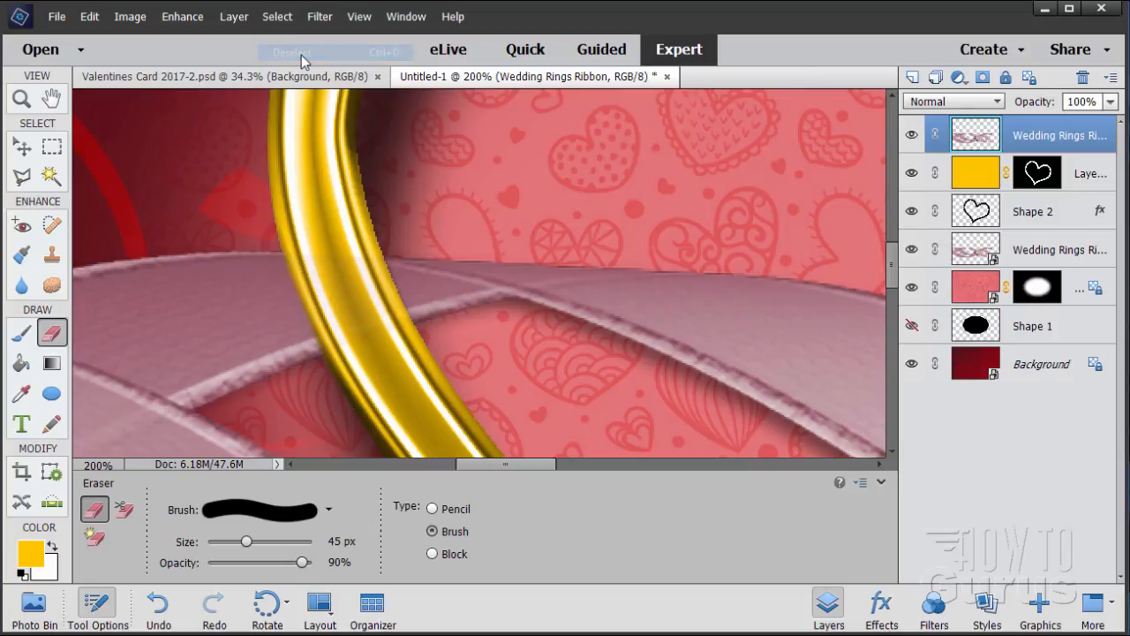
Step: On the top ribbon layer, outline the heart's right gold band where the upper ribbon crosses it using the Polygonal Lasso
{"action": "left_click", "coordinate": [21, 100]}
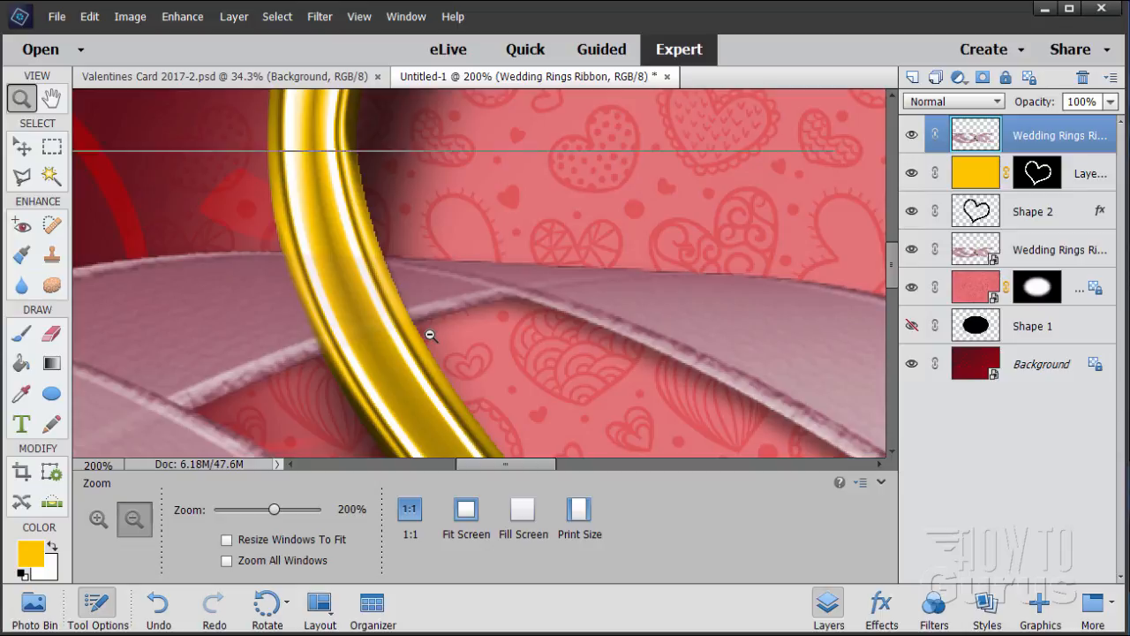
{"action": "left_click", "coordinate": [429, 330], "text": "alt"}
{"action": "left_click", "coordinate": [457, 335], "text": "alt"}
{"action": "left_click", "coordinate": [499, 352], "text": "alt"}
{"action": "left_click", "coordinate": [502, 352], "text": "alt"}
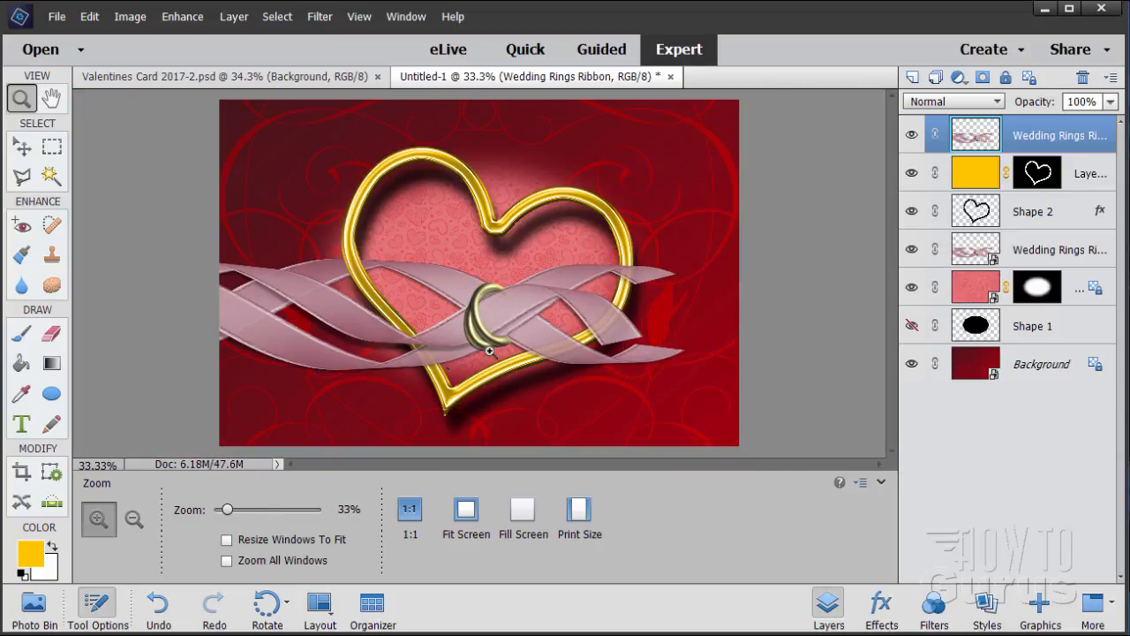
{"action": "left_click", "coordinate": [629, 280]}
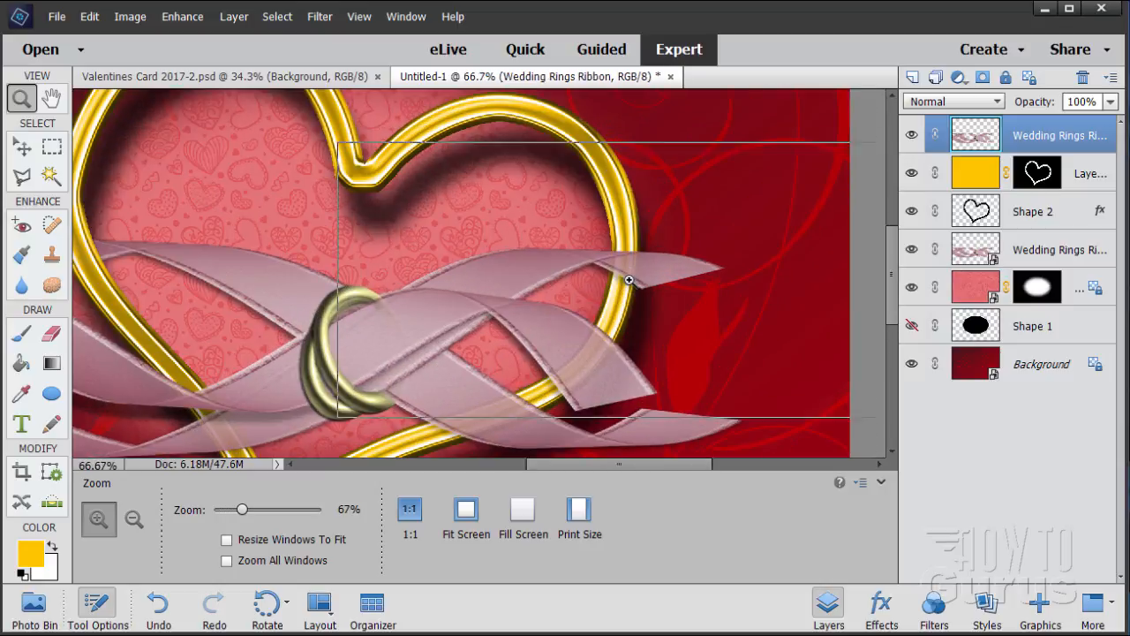
{"action": "left_click", "coordinate": [632, 275]}
{"action": "left_click", "coordinate": [651, 256]}
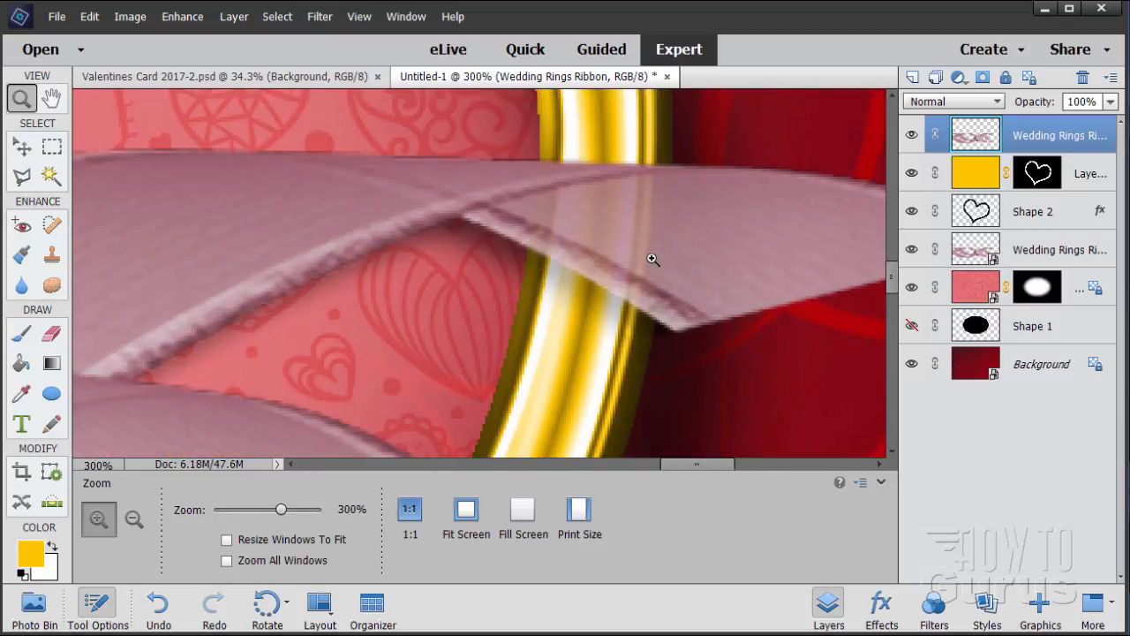
{"action": "left_click_drag", "start_coordinate": [692, 469], "coordinate": [709, 468]}
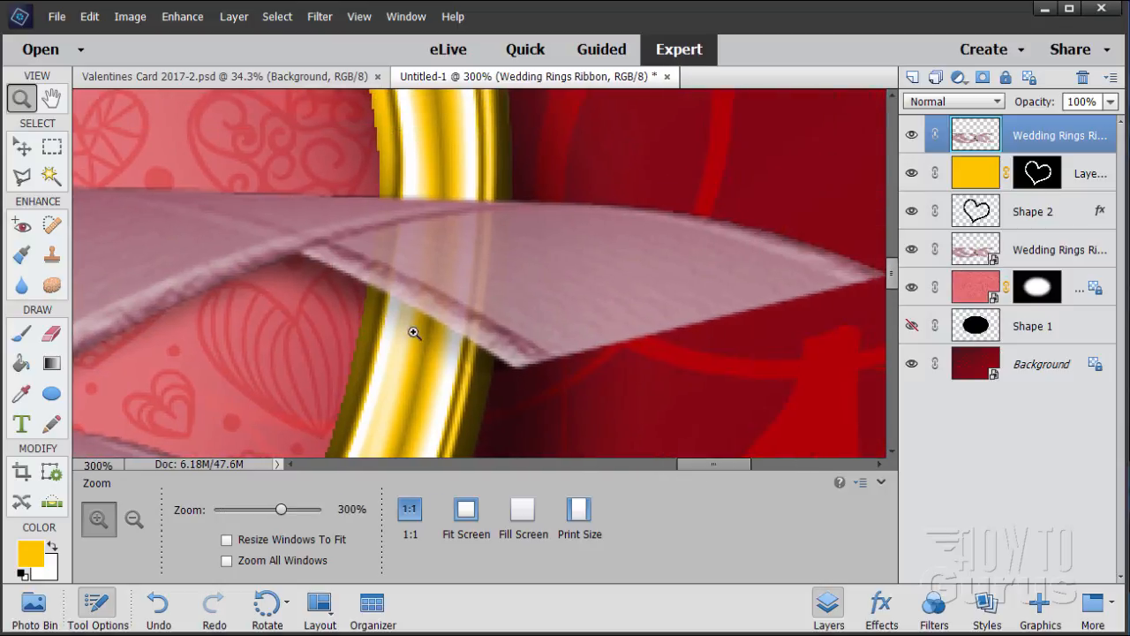
{"action": "left_click", "coordinate": [24, 177]}
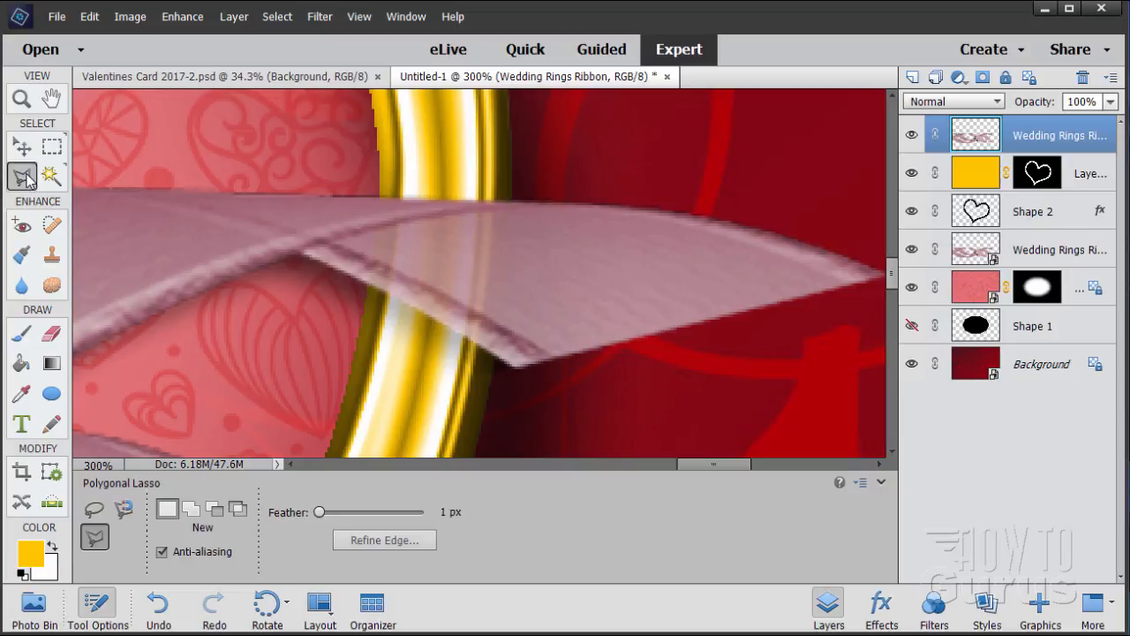
{"action": "left_click", "coordinate": [379, 167]}
{"action": "left_click", "coordinate": [380, 224]}
{"action": "left_click", "coordinate": [351, 391]}
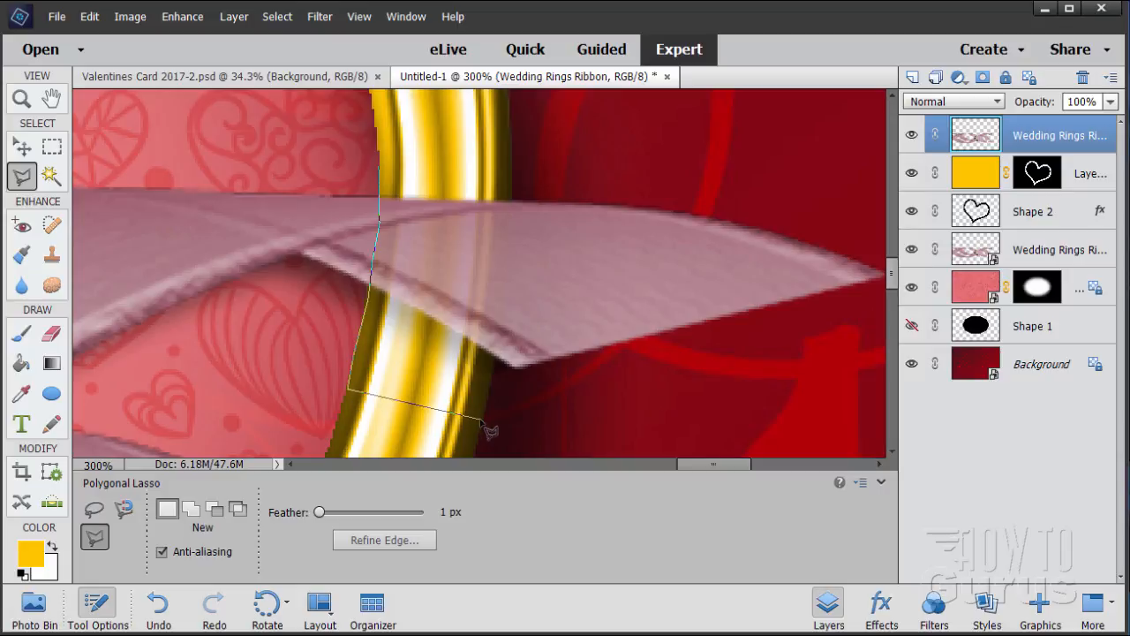
{"action": "left_click", "coordinate": [484, 421]}
{"action": "left_click", "coordinate": [512, 190]}
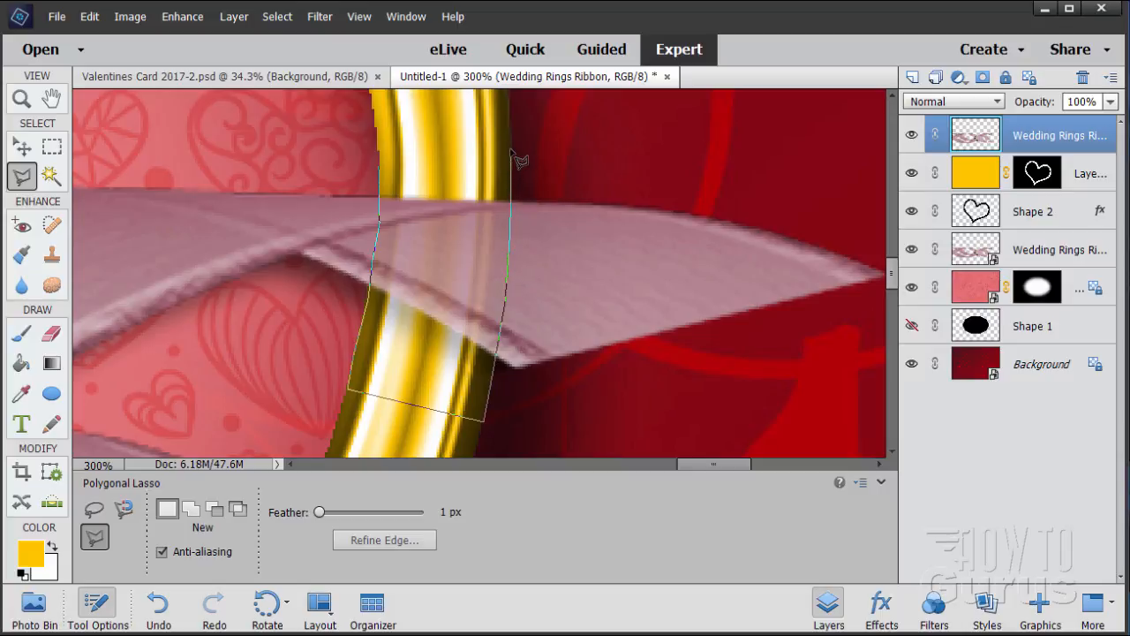
{"action": "left_click", "coordinate": [510, 152]}
{"action": "left_click", "coordinate": [383, 174]}
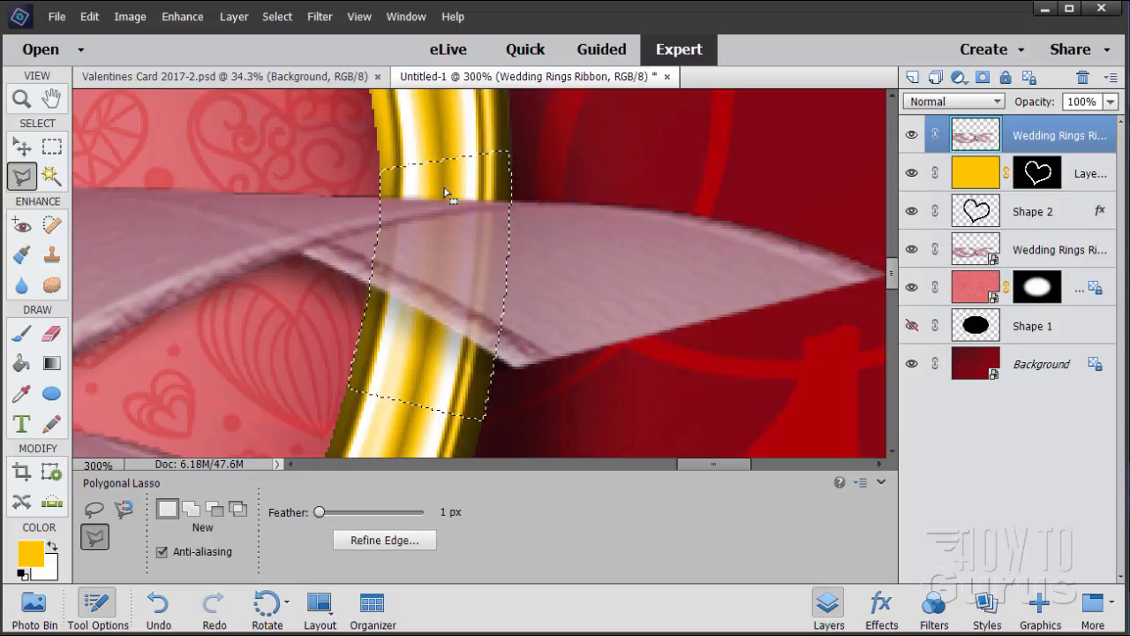
Step: Erase the ribbon inside the selection over the heart's right gold band and deselect
{"action": "left_click", "coordinate": [53, 334]}
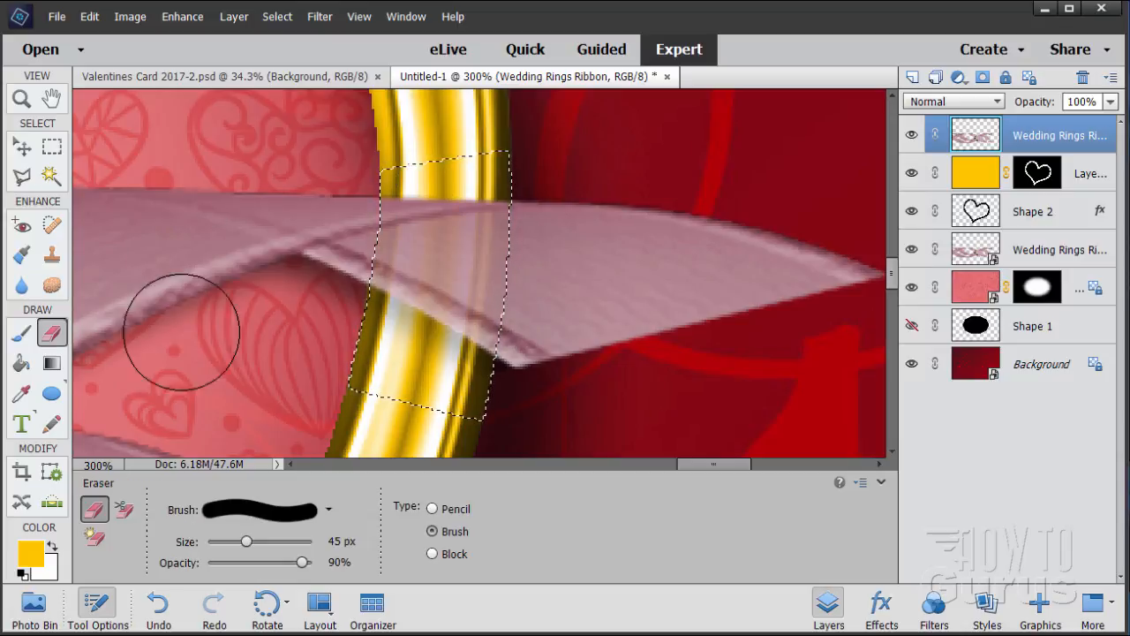
{"action": "left_click", "coordinate": [453, 252]}
{"action": "mouse_move", "coordinate": [416, 218]}
{"action": "left_mouse_down"}
{"action": "mouse_move", "coordinate": [428, 332]}
{"action": "mouse_move", "coordinate": [477, 215]}
{"action": "mouse_move", "coordinate": [466, 344]}
{"action": "mouse_move", "coordinate": [464, 195]}
{"action": "mouse_move", "coordinate": [431, 334]}
{"action": "mouse_move", "coordinate": [401, 206]}
{"action": "left_mouse_up"}
{"action": "left_click", "coordinate": [277, 16]}
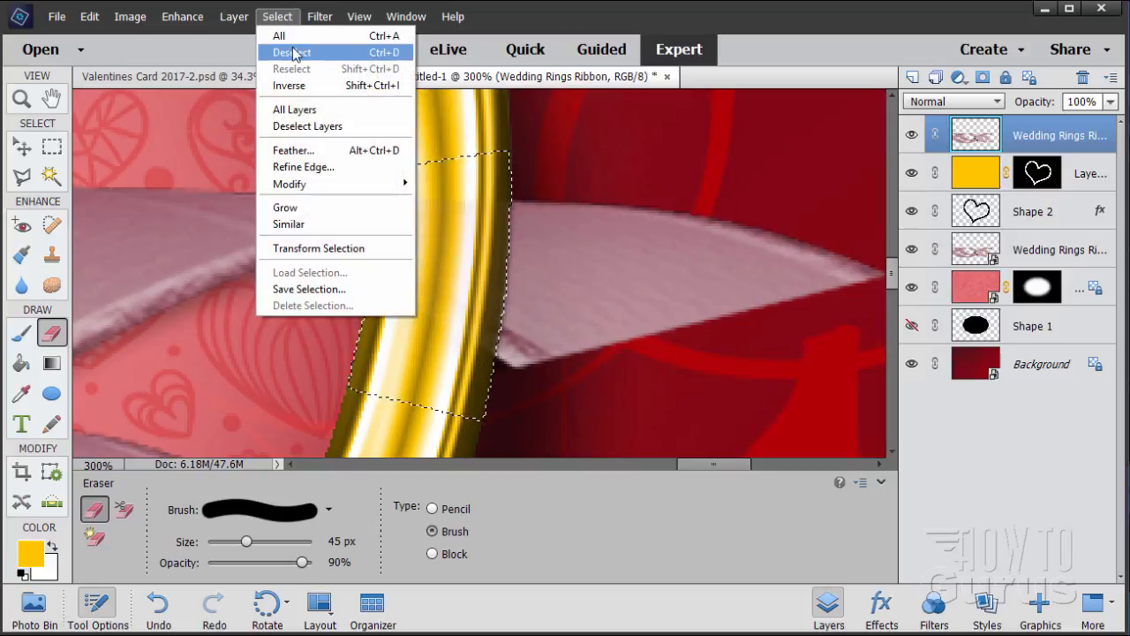
{"action": "left_click", "coordinate": [284, 50]}
Step: Outline the heart's lower-left gold band where the lowest ribbon strand crosses it, stopping at the strand above, using the Polygonal Lasso
{"action": "left_click", "coordinate": [24, 98]}
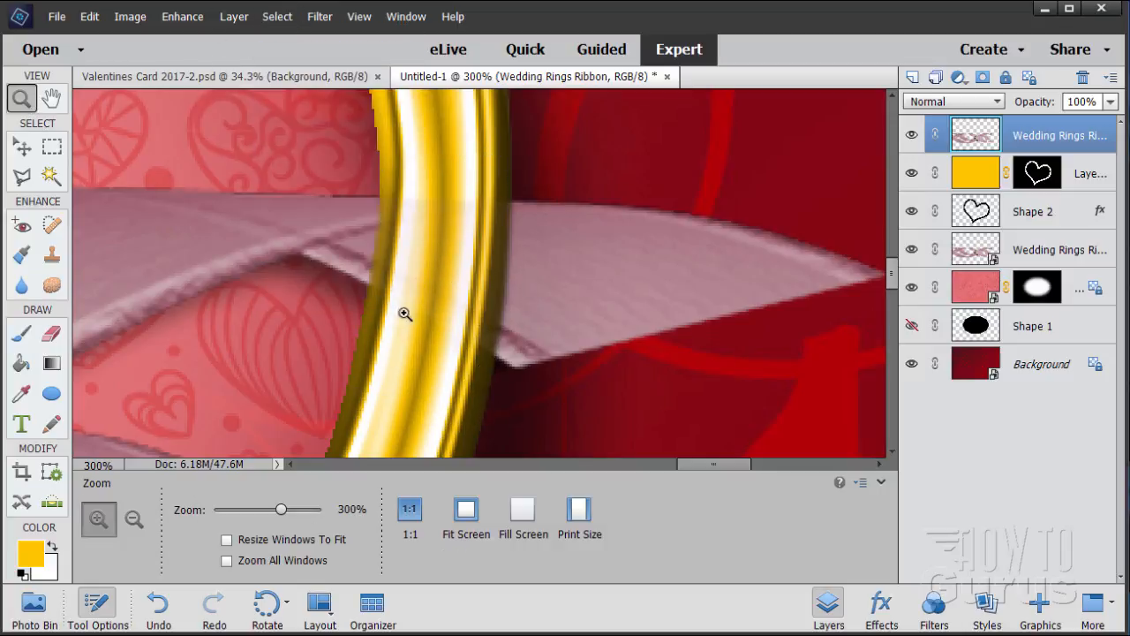
{"action": "left_click", "coordinate": [460, 318], "text": "alt"}
{"action": "left_click", "coordinate": [378, 358], "text": "alt"}
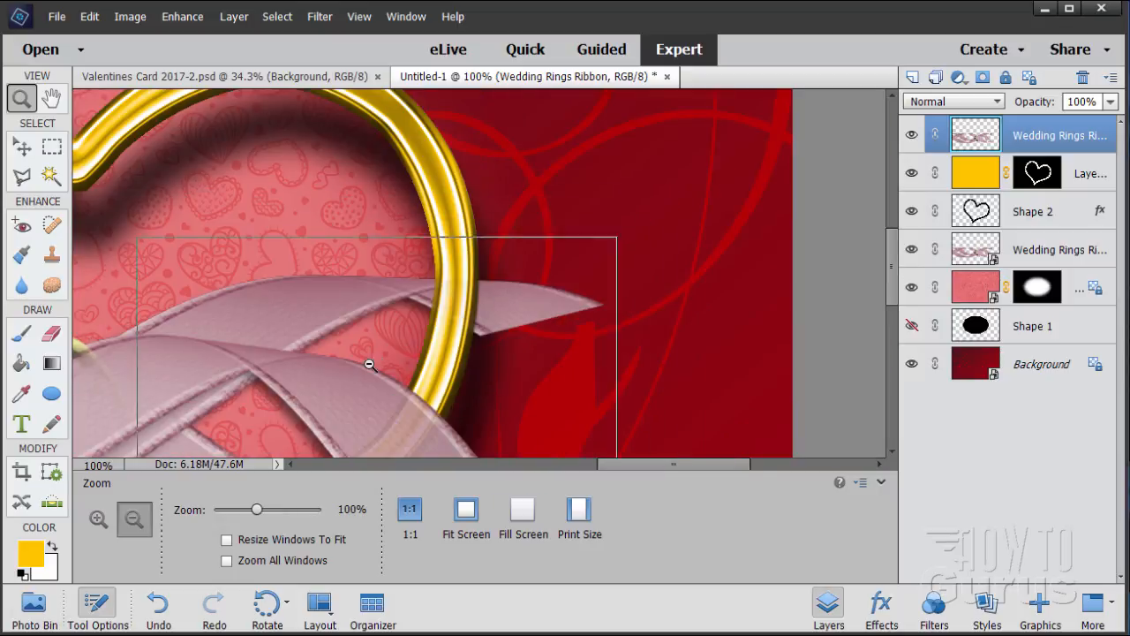
{"action": "left_click", "coordinate": [370, 363], "text": "alt"}
{"action": "left_click", "coordinate": [371, 361], "text": "alt"}
{"action": "left_click_drag", "start_coordinate": [595, 462], "coordinate": [517, 468]}
{"action": "left_click", "coordinate": [381, 423], "text": "alt"}
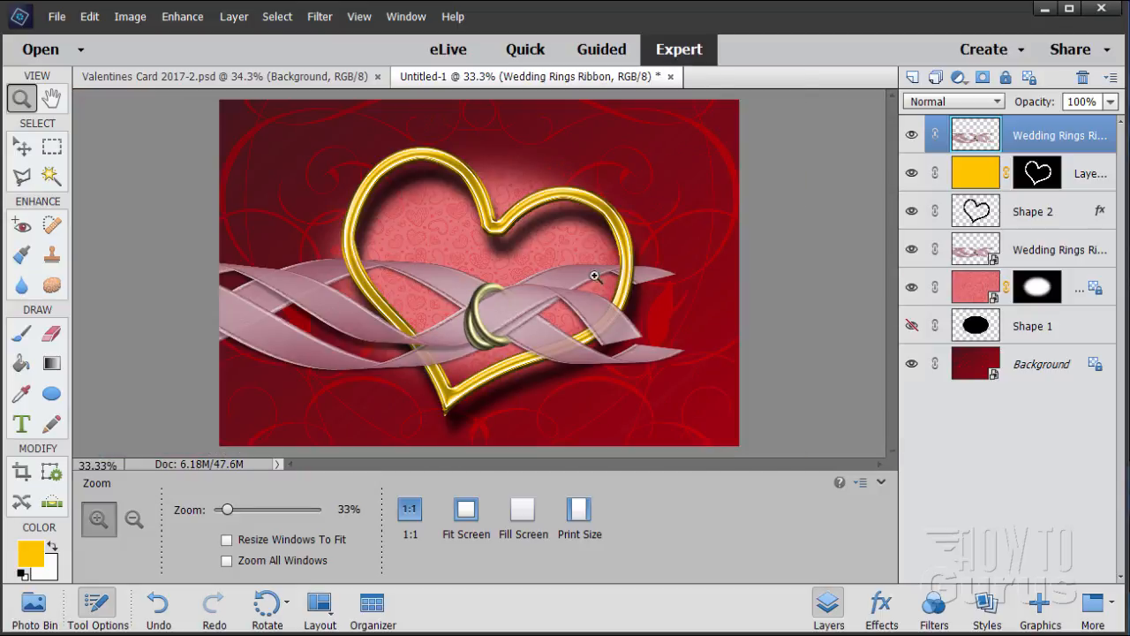
{"action": "left_click", "coordinate": [433, 368]}
{"action": "left_click", "coordinate": [429, 365]}
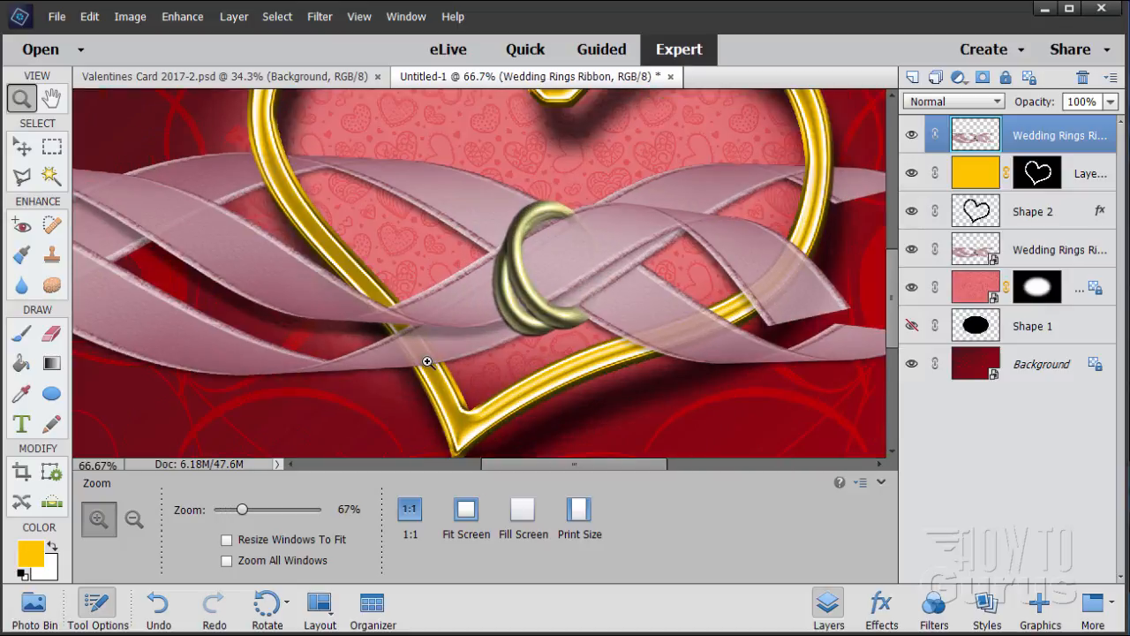
{"action": "left_click", "coordinate": [427, 362]}
{"action": "left_click", "coordinate": [427, 362]}
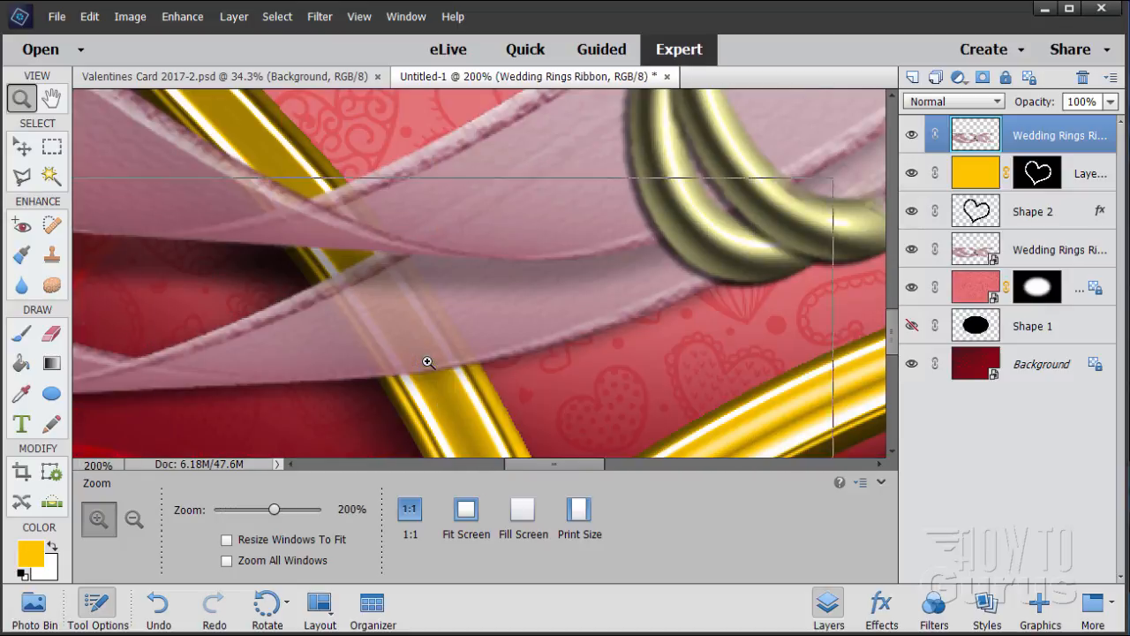
{"action": "left_click", "coordinate": [428, 362]}
{"action": "scroll", "coordinate": [428, 362], "scroll_direction": "down", "scroll_amount": 1}
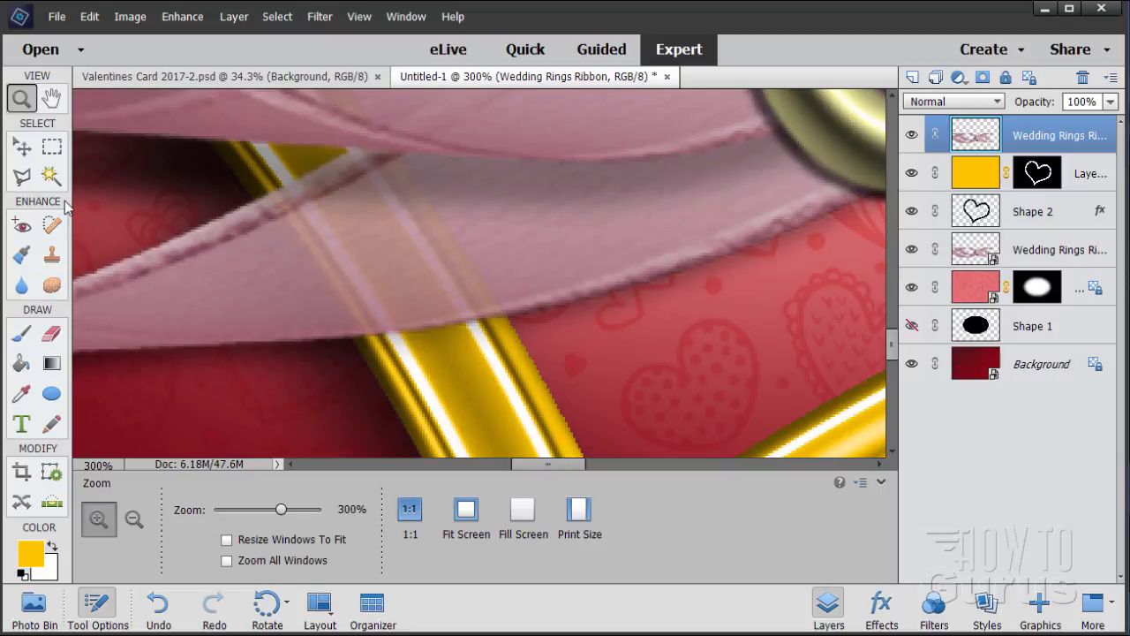
{"action": "left_click", "coordinate": [22, 178]}
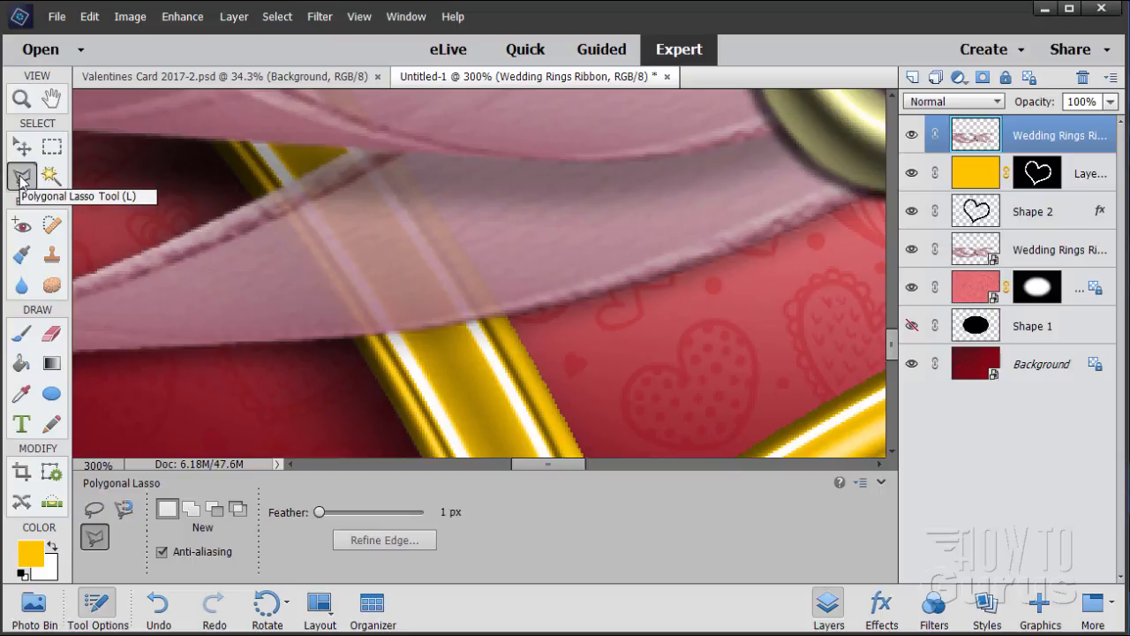
{"action": "left_click", "coordinate": [252, 192]}
{"action": "left_click", "coordinate": [391, 398]}
{"action": "left_click", "coordinate": [531, 363]}
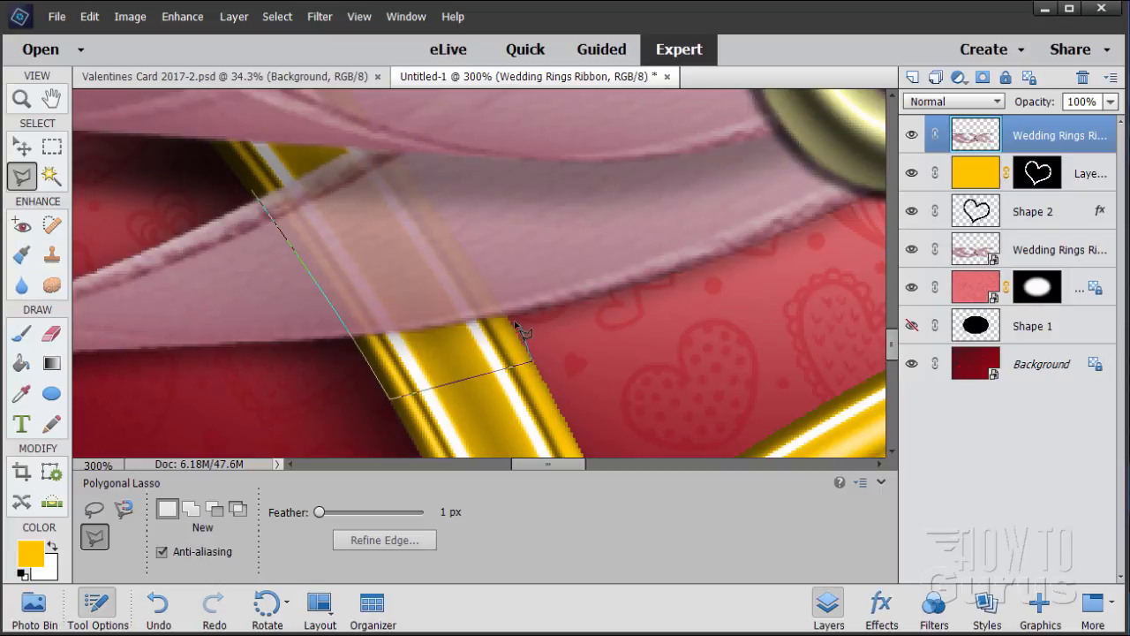
{"action": "left_click", "coordinate": [483, 271]}
{"action": "left_click", "coordinate": [402, 154]}
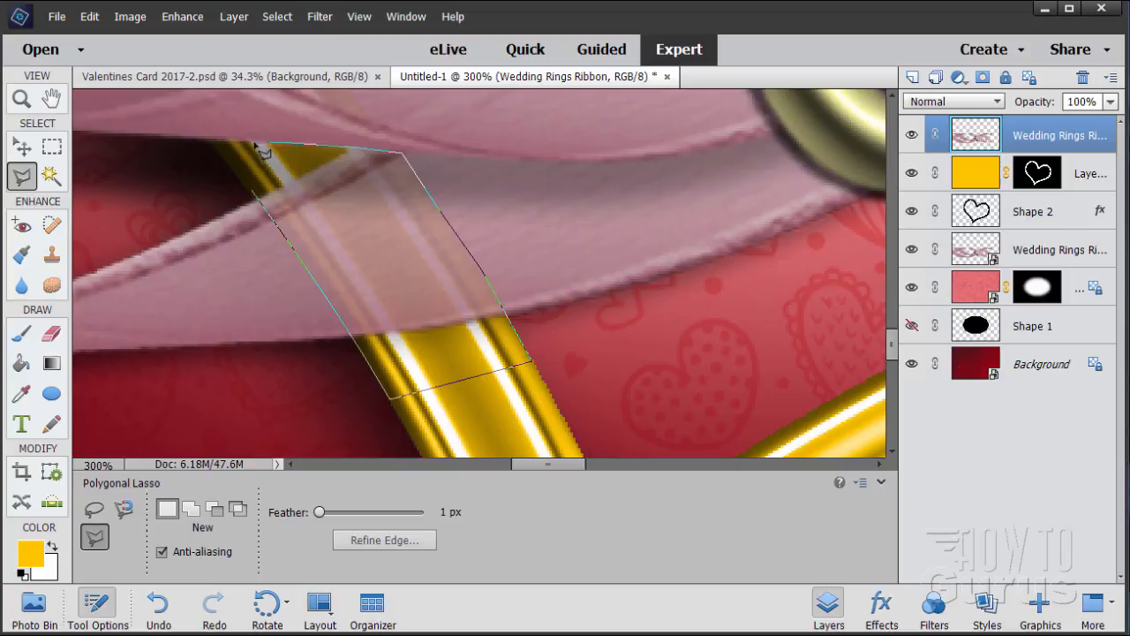
{"action": "left_click", "coordinate": [202, 138]}
{"action": "left_click", "coordinate": [270, 216]}
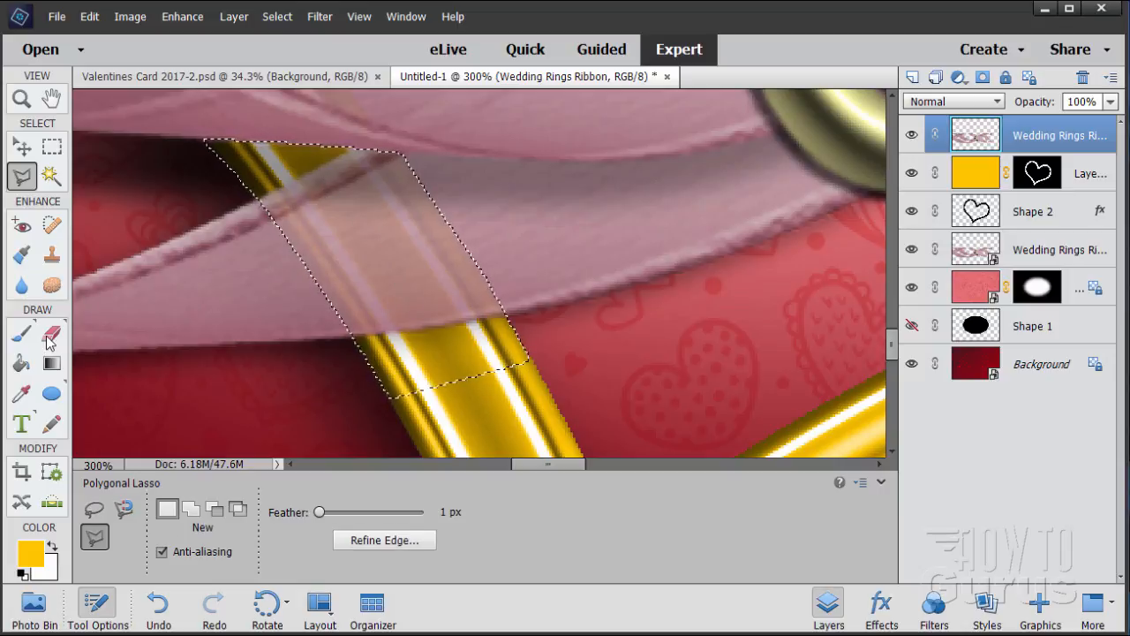
Step: Erase the lowest ribbon strand inside the selection over the heart's lower-left gold band and deselect
{"action": "key", "text": "e"}
{"action": "mouse_move", "coordinate": [306, 210]}
{"action": "left_mouse_down"}
{"action": "mouse_move", "coordinate": [357, 286]}
{"action": "mouse_move", "coordinate": [423, 316]}
{"action": "mouse_move", "coordinate": [309, 158]}
{"action": "mouse_move", "coordinate": [231, 140]}
{"action": "mouse_move", "coordinate": [418, 190]}
{"action": "mouse_move", "coordinate": [422, 349]}
{"action": "left_mouse_up"}
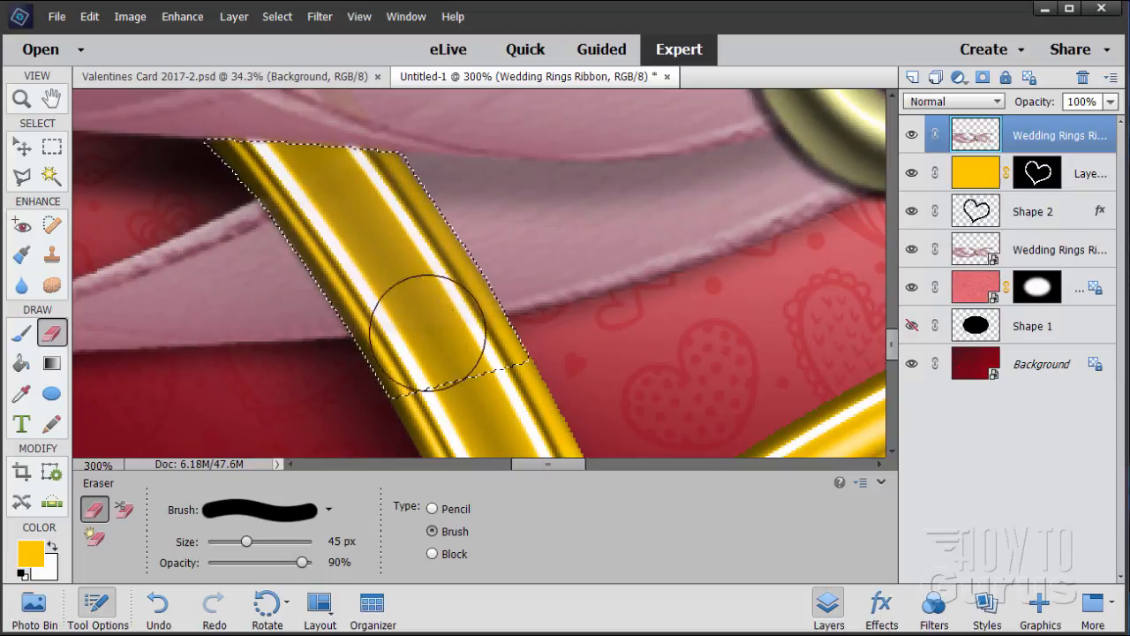
{"action": "left_click", "coordinate": [276, 16]}
{"action": "left_click", "coordinate": [293, 49]}
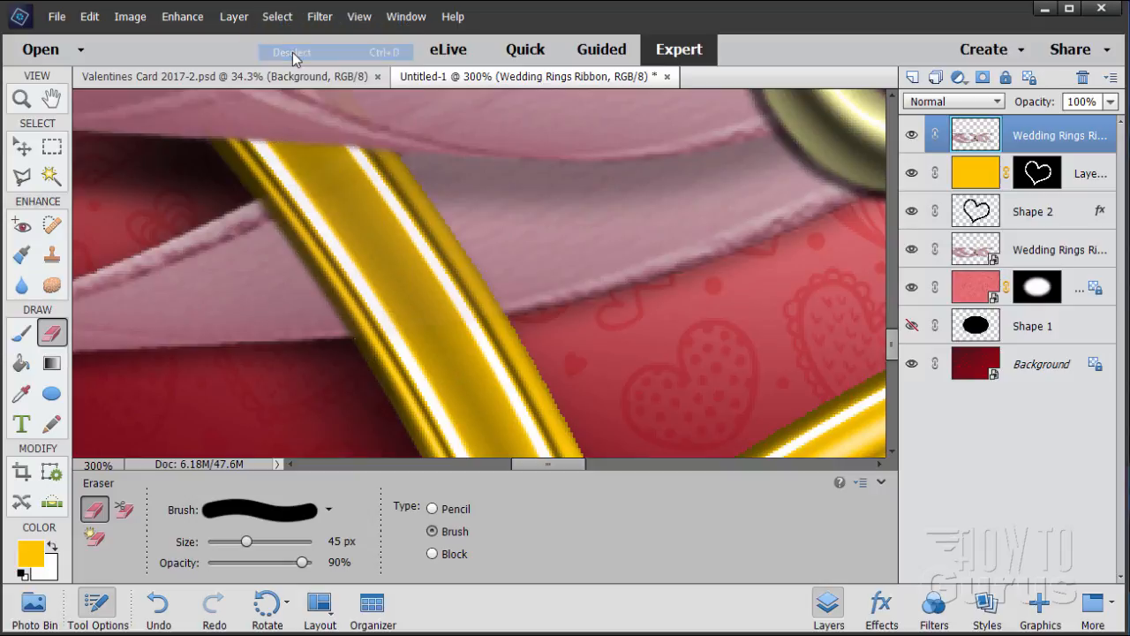
Step: Add a drop shadow layer style to the top Wedding Rings Ribbon layer
{"action": "left_click", "coordinate": [360, 16]}
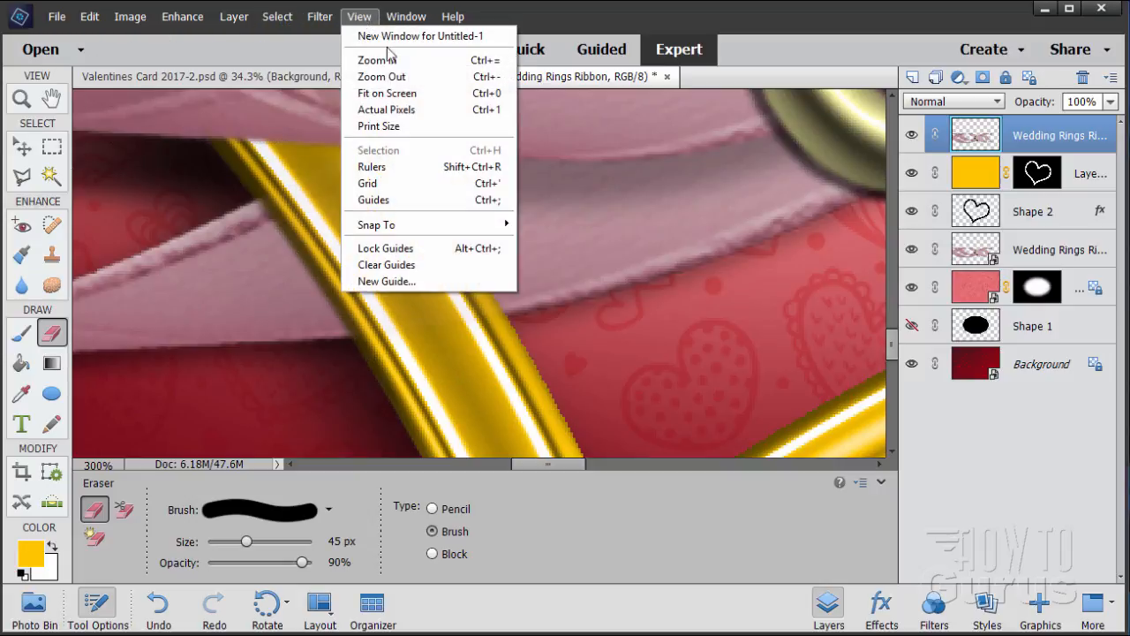
{"action": "left_click", "coordinate": [400, 93]}
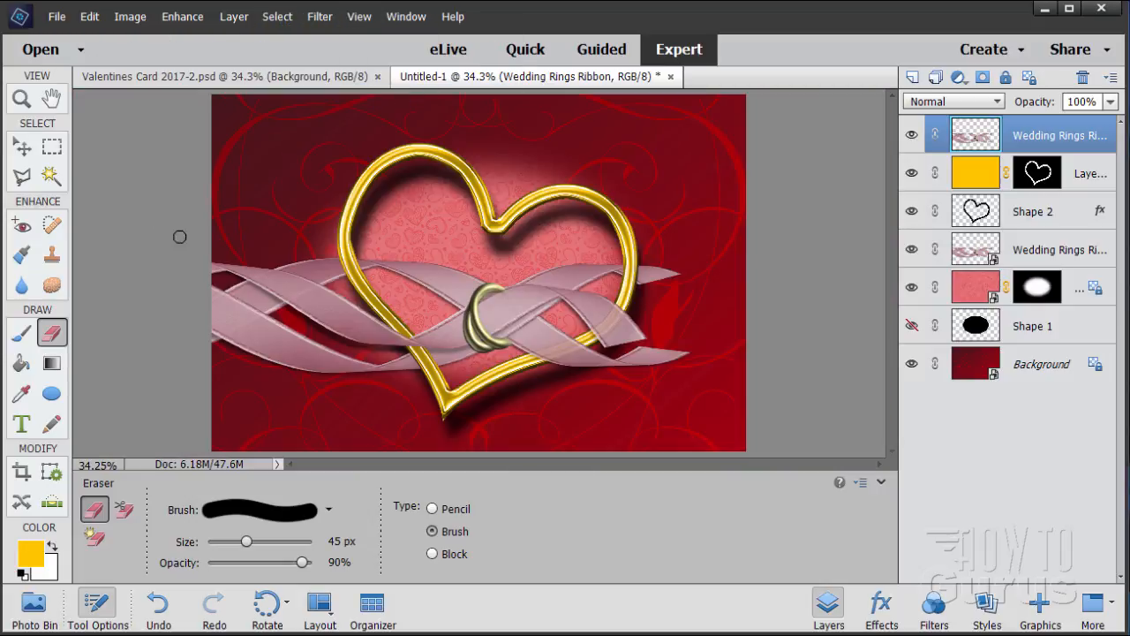
{"action": "left_click", "coordinate": [22, 147]}
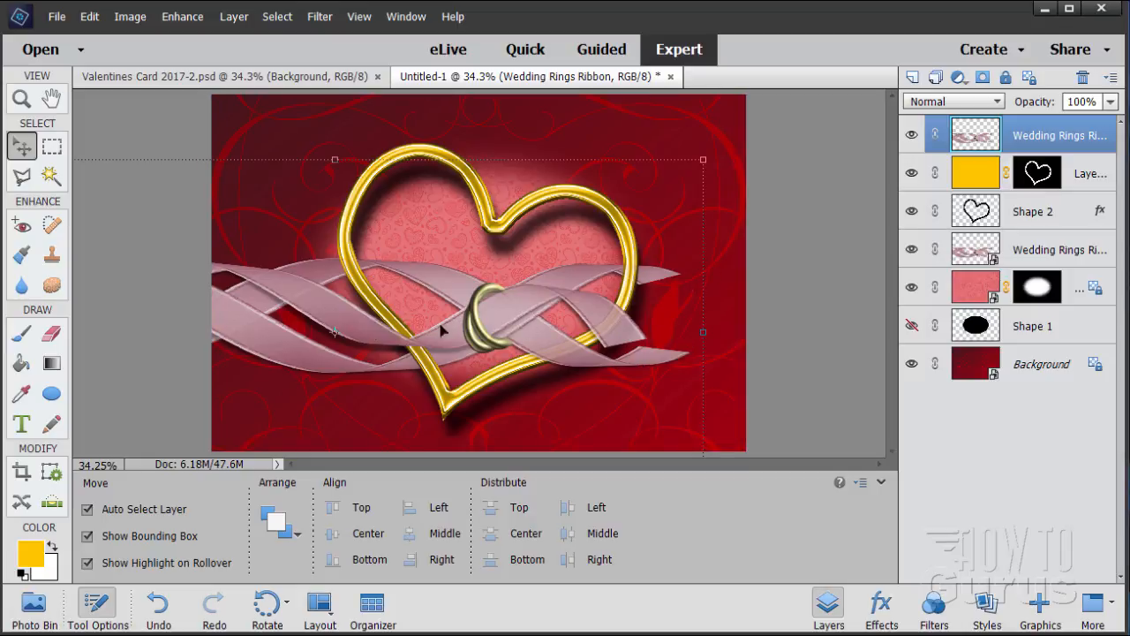
{"action": "left_click", "coordinate": [834, 314]}
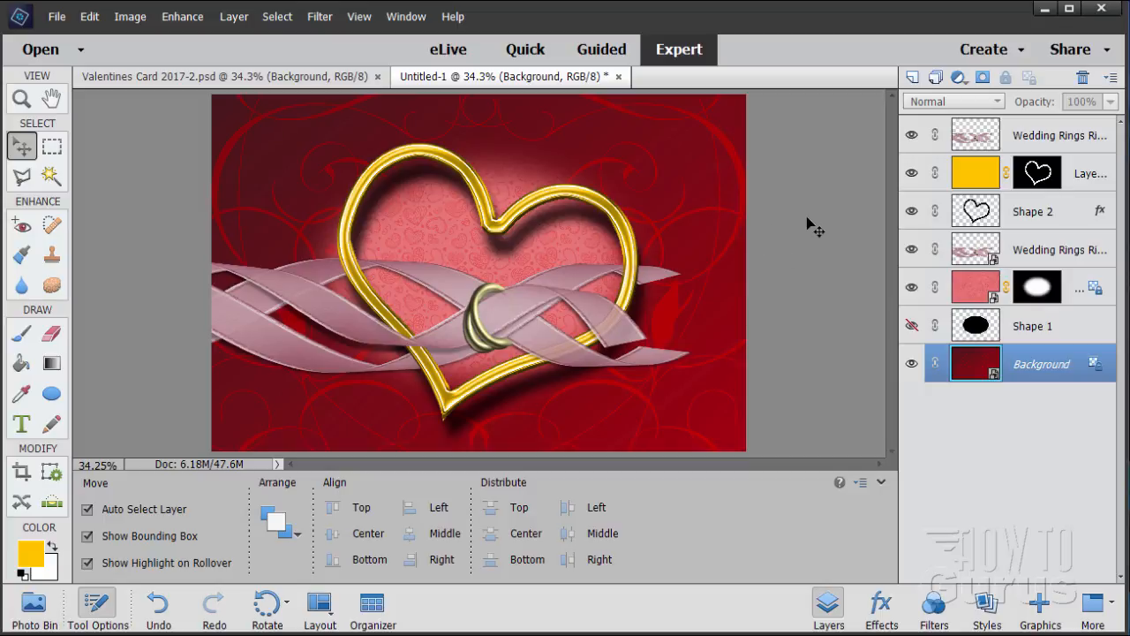
{"action": "left_click", "coordinate": [1024, 140]}
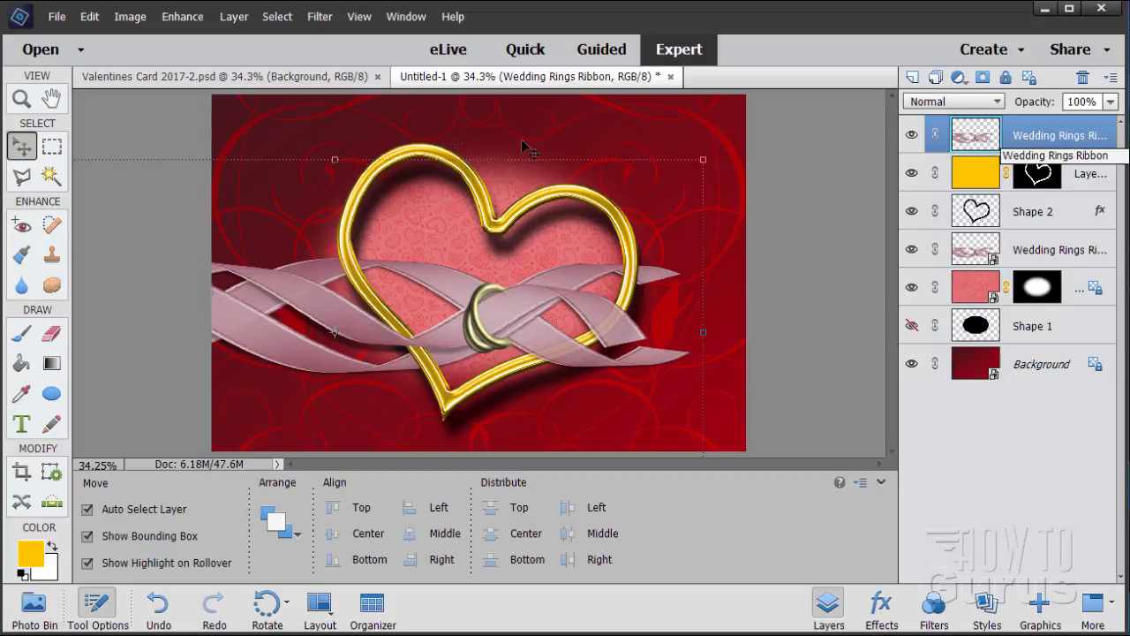
{"action": "left_click", "coordinate": [234, 17]}
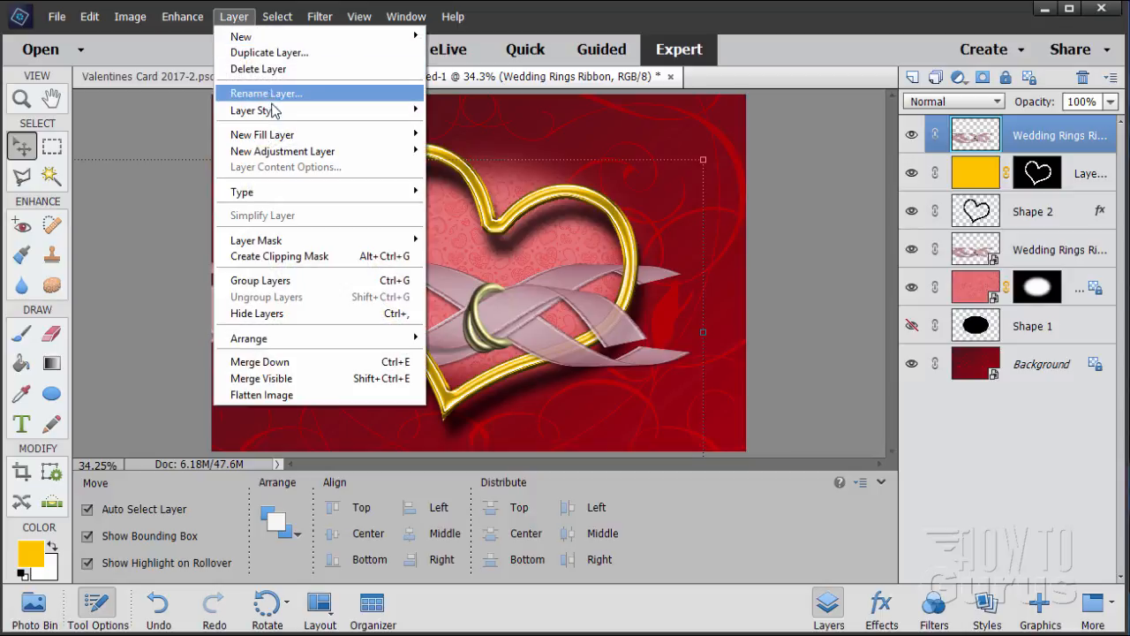
{"action": "mouse_move", "coordinate": [333, 111]}
{"action": "left_click", "coordinate": [481, 110]}
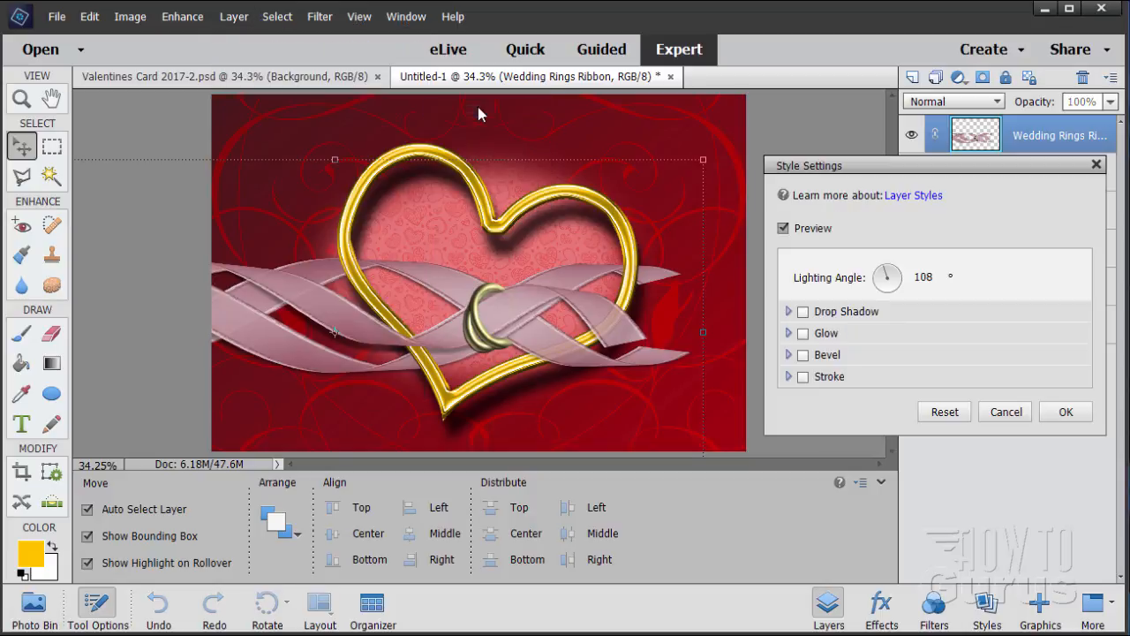
{"action": "left_click", "coordinate": [803, 319]}
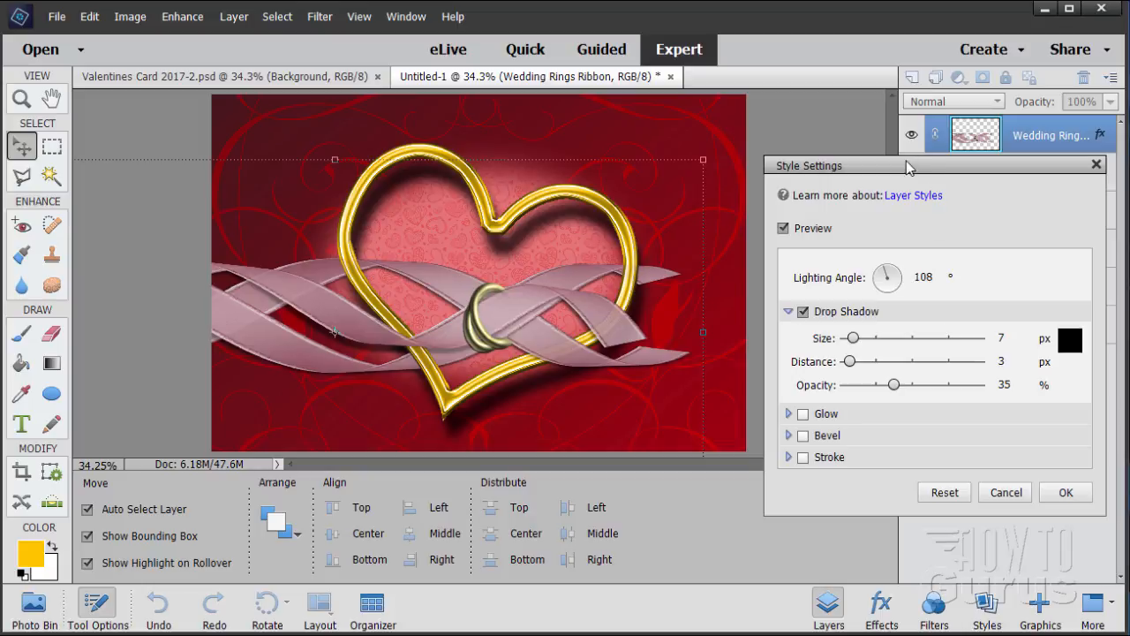
Step: Set the ribbon's drop shadow to size 21 px, distance 30 px and opacity 75%, and apply it
{"action": "left_click_drag", "start_coordinate": [908, 164], "coordinate": [860, 118]}
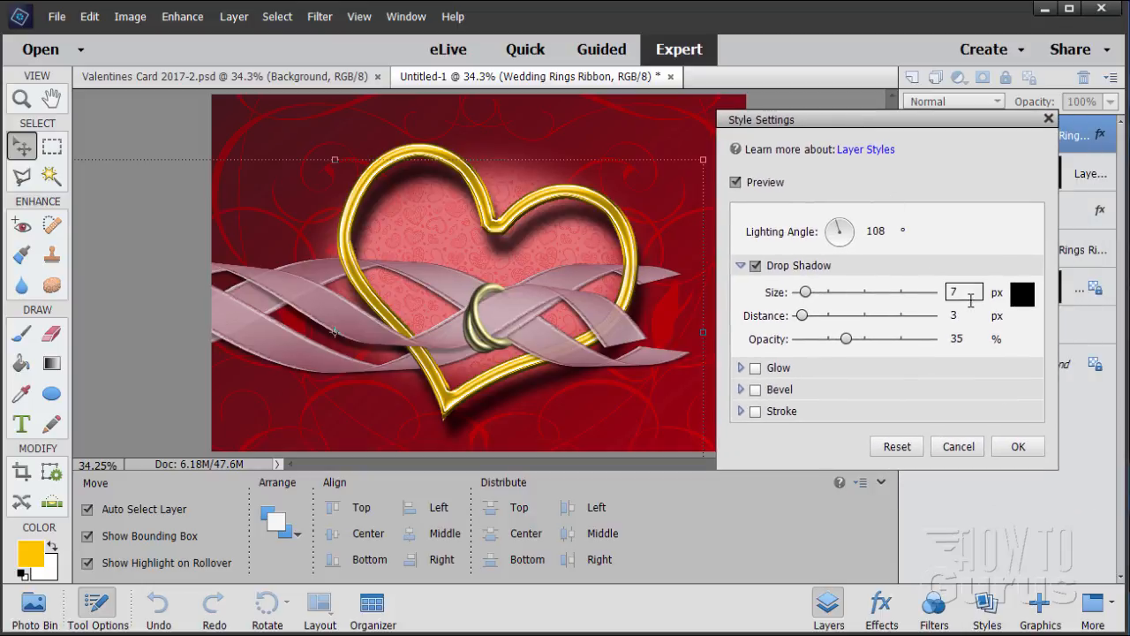
{"action": "left_click", "coordinate": [958, 291]}
{"action": "type", "text": "21"}
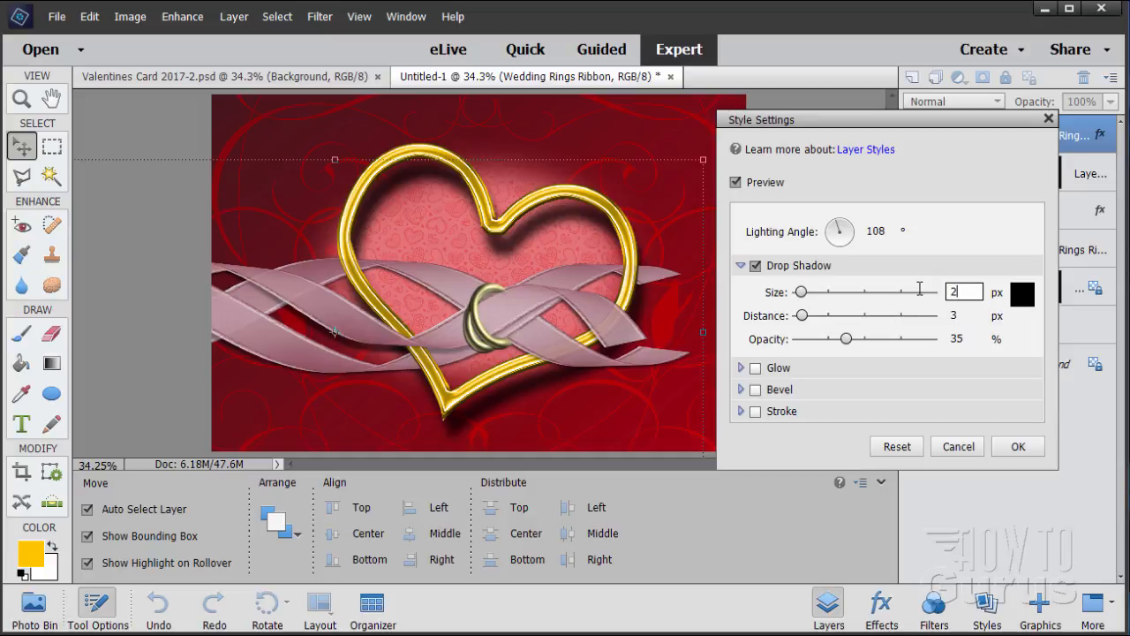
{"action": "left_click", "coordinate": [948, 315]}
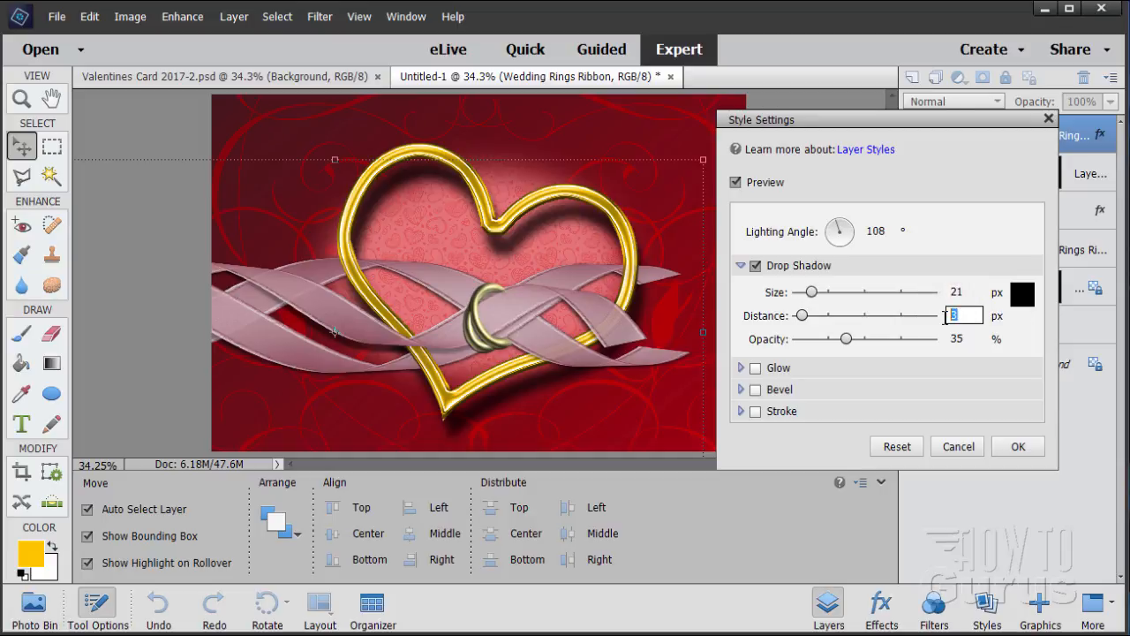
{"action": "type", "text": "30"}
{"action": "left_click", "coordinate": [953, 338]}
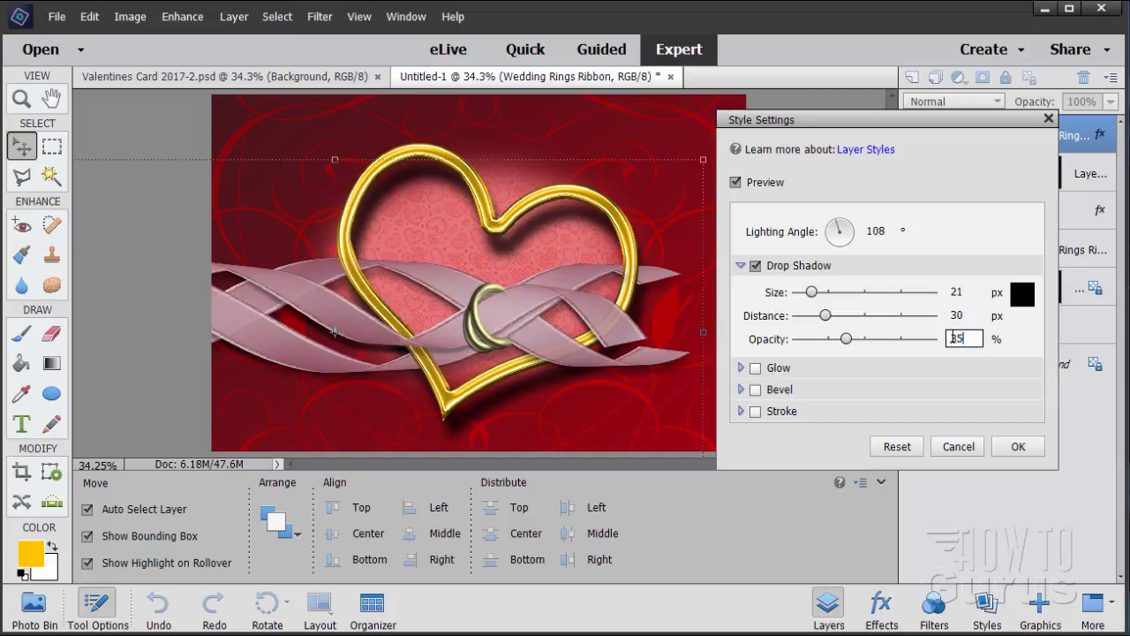
{"action": "type", "text": "75"}
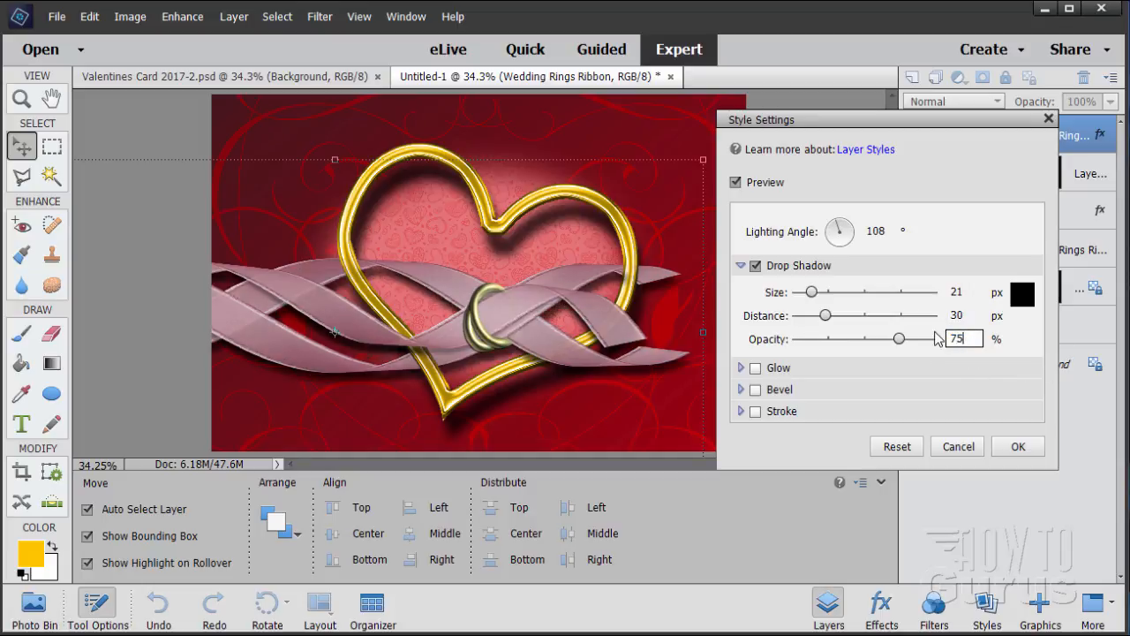
{"action": "left_click", "coordinate": [1015, 445]}
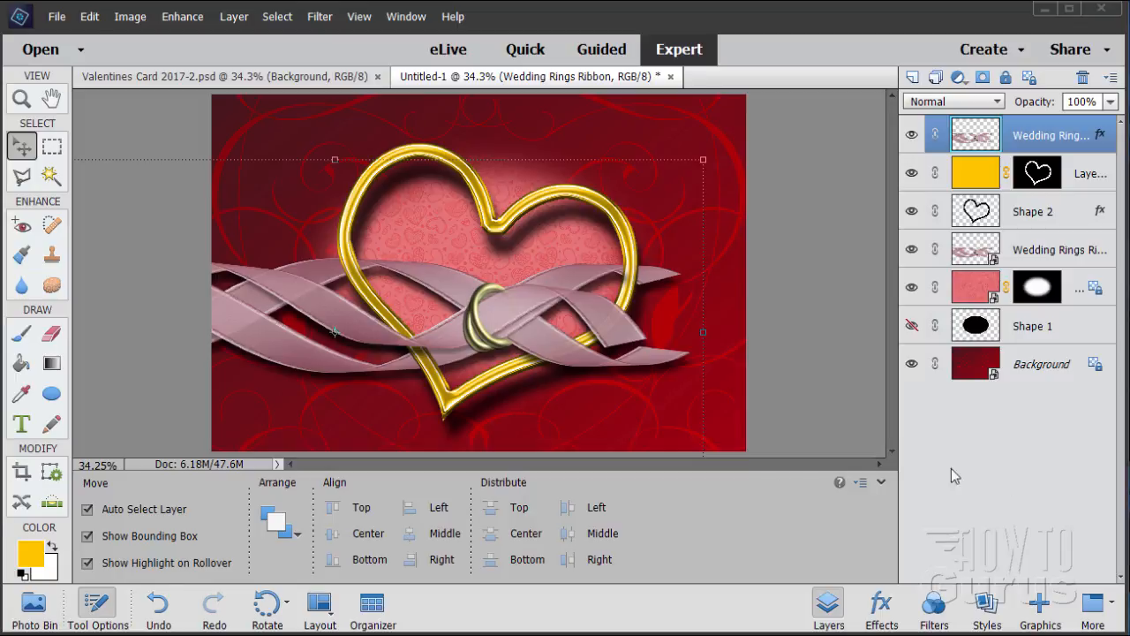
Step: Find the Silver Flower Spray in the graphics library and add it to the card
{"action": "left_click", "coordinate": [1042, 607]}
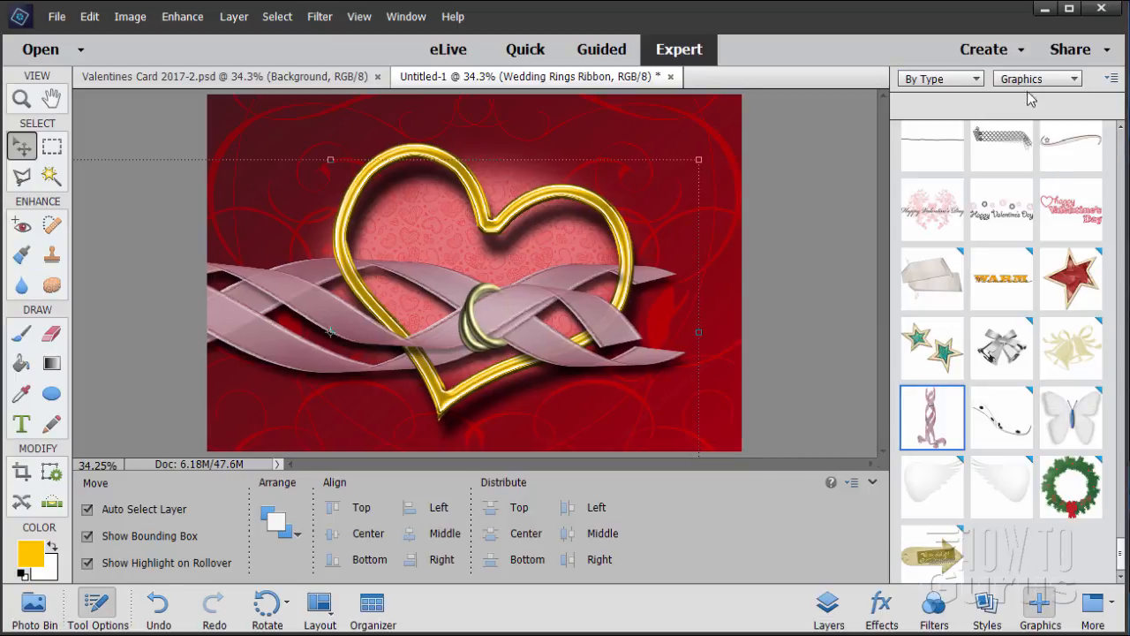
{"action": "left_click", "coordinate": [1121, 187]}
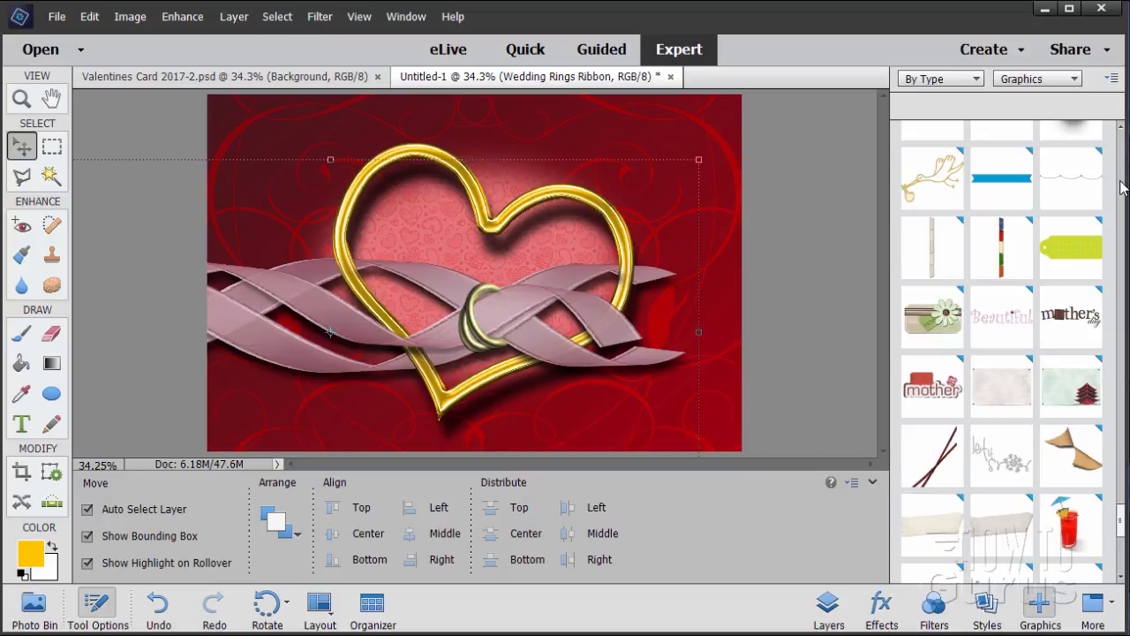
{"action": "left_click", "coordinate": [1121, 187]}
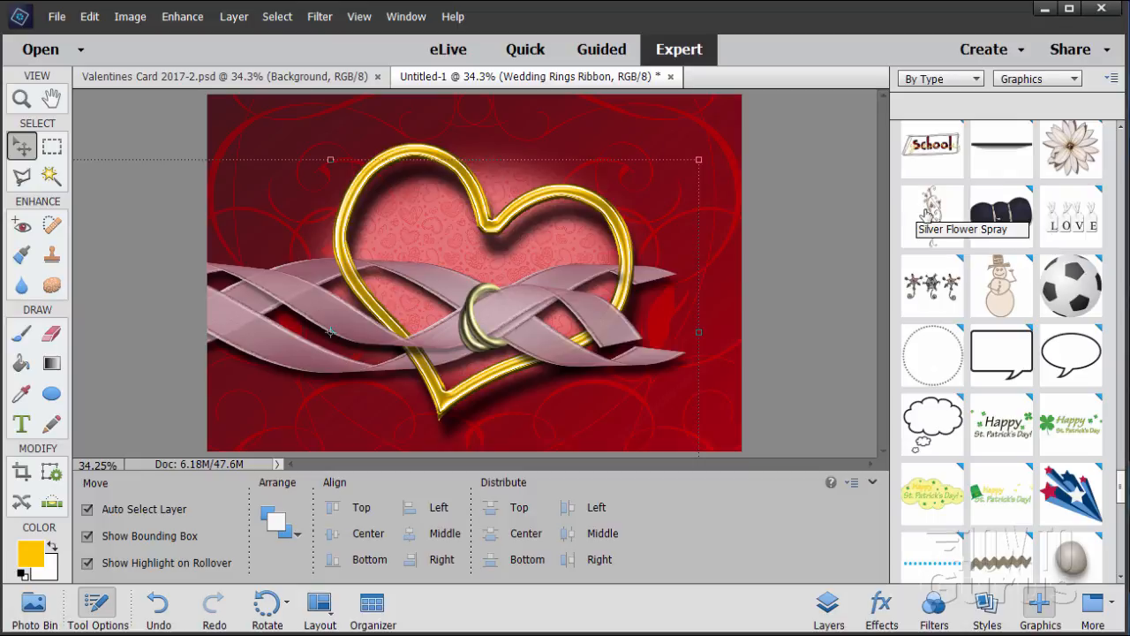
{"action": "double_click", "coordinate": [927, 214]}
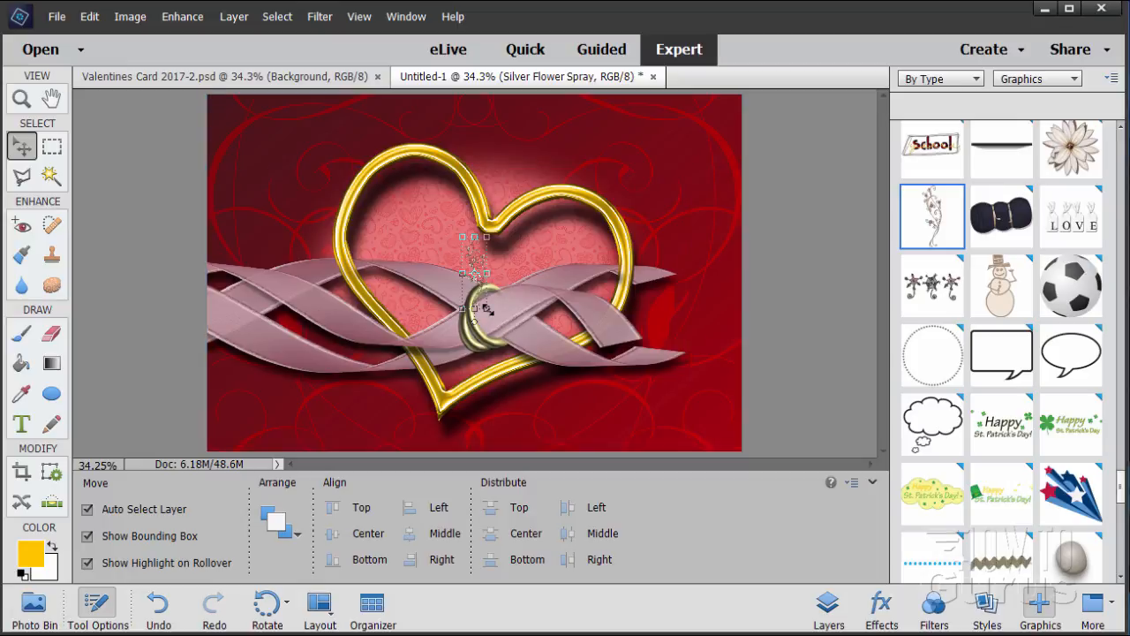
Step: Enlarge the Silver Flower Spray proportionally to 380%
{"action": "left_click_drag", "start_coordinate": [486, 309], "coordinate": [526, 420]}
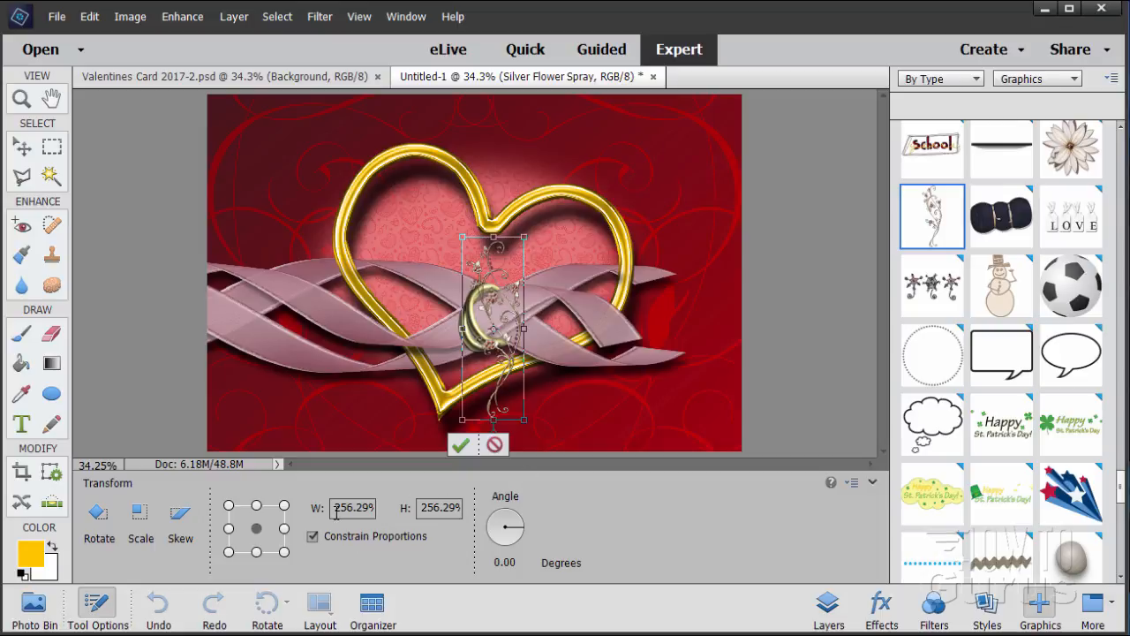
{"action": "left_click_drag", "start_coordinate": [336, 513], "coordinate": [391, 516]}
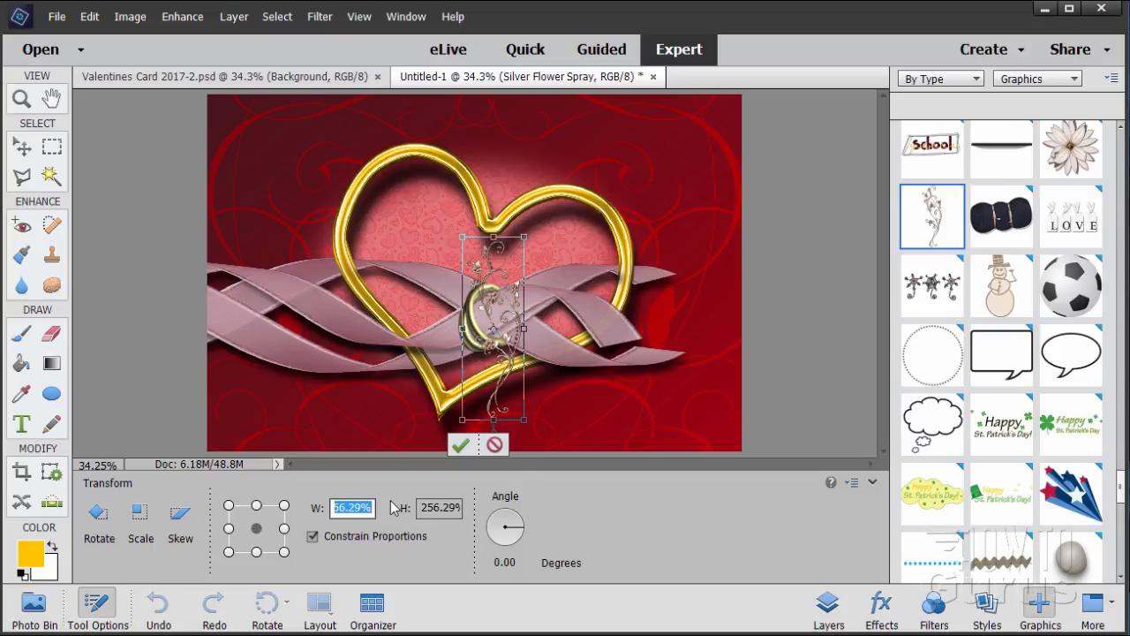
{"action": "type", "text": "380"}
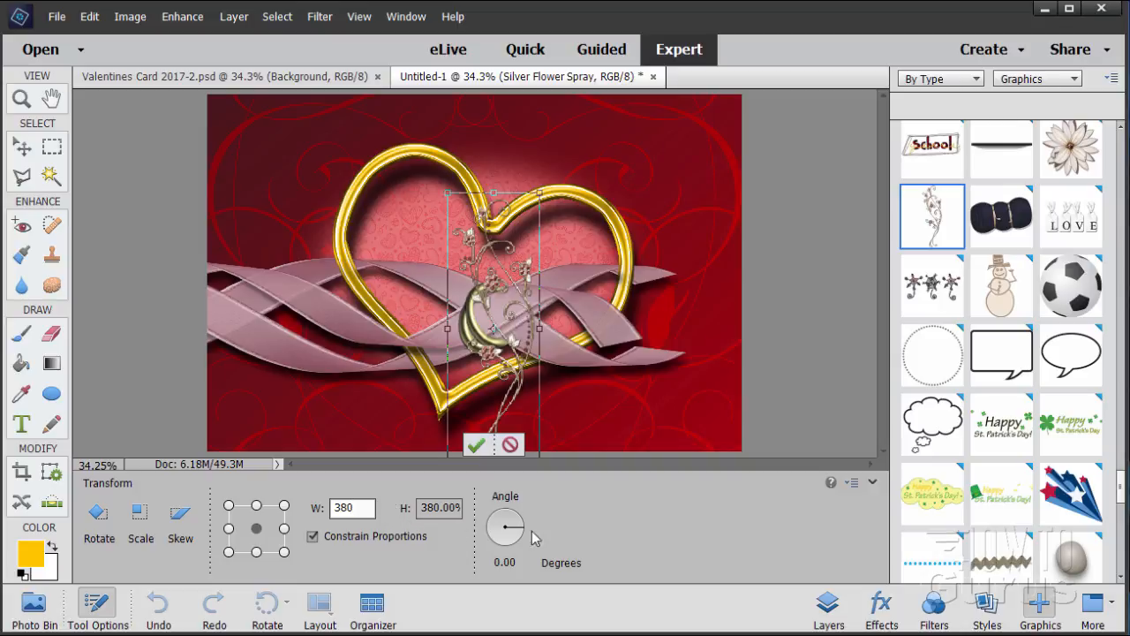
Step: Rotate the flower spray 38 degrees and move it to the card's lower-right corner
{"action": "left_click", "coordinate": [518, 562]}
{"action": "left_click_drag", "start_coordinate": [518, 562], "coordinate": [490, 565]}
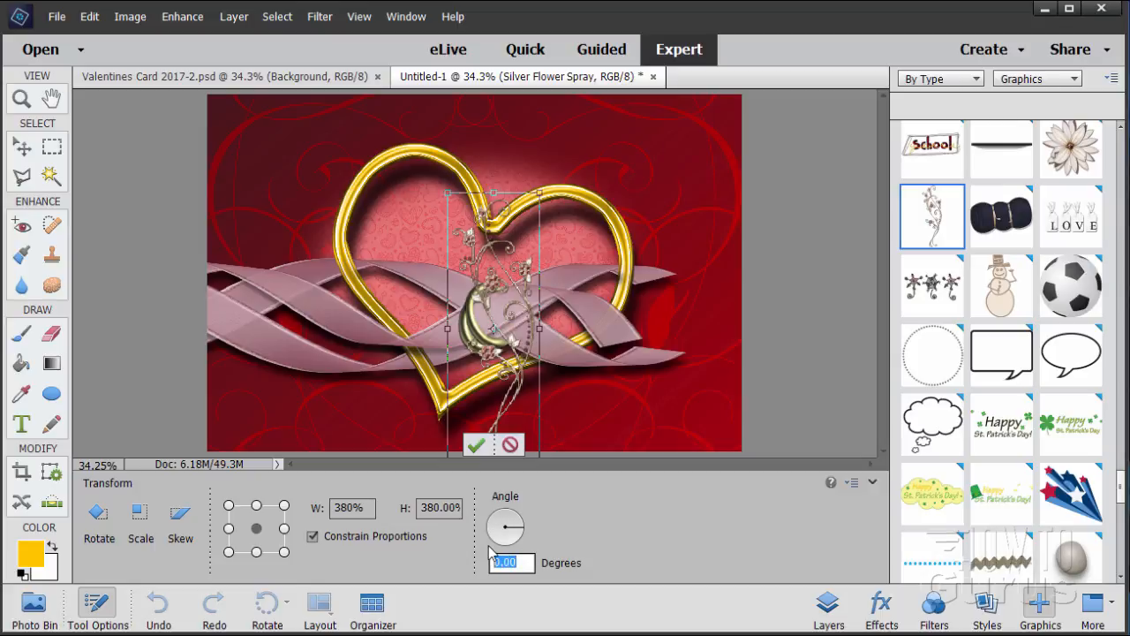
{"action": "type", "text": "38"}
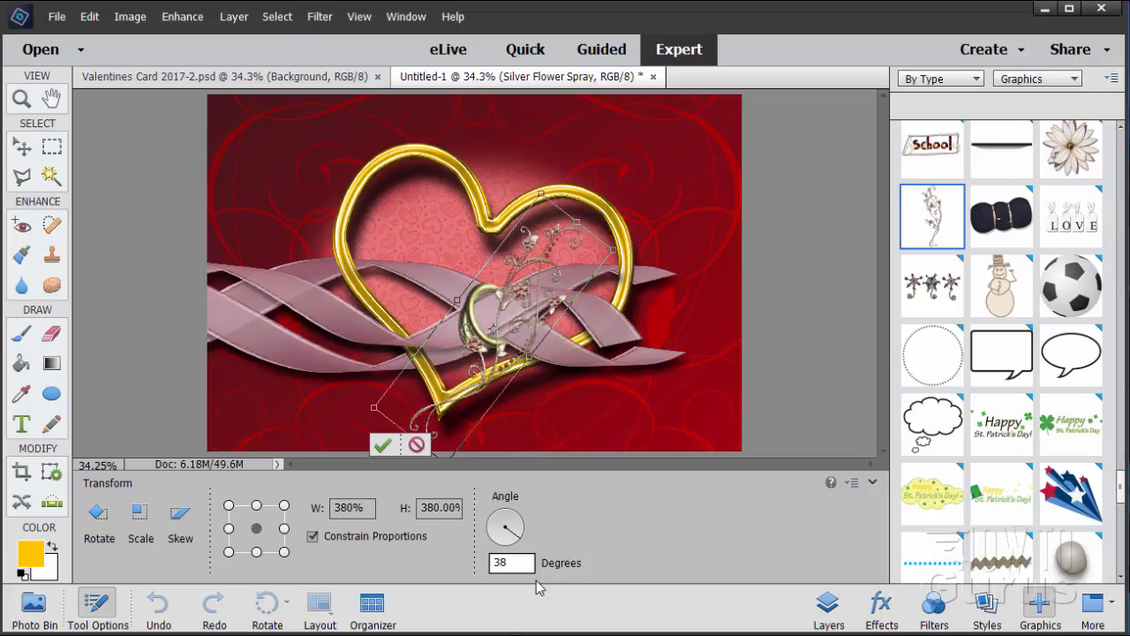
{"action": "left_click", "coordinate": [382, 445]}
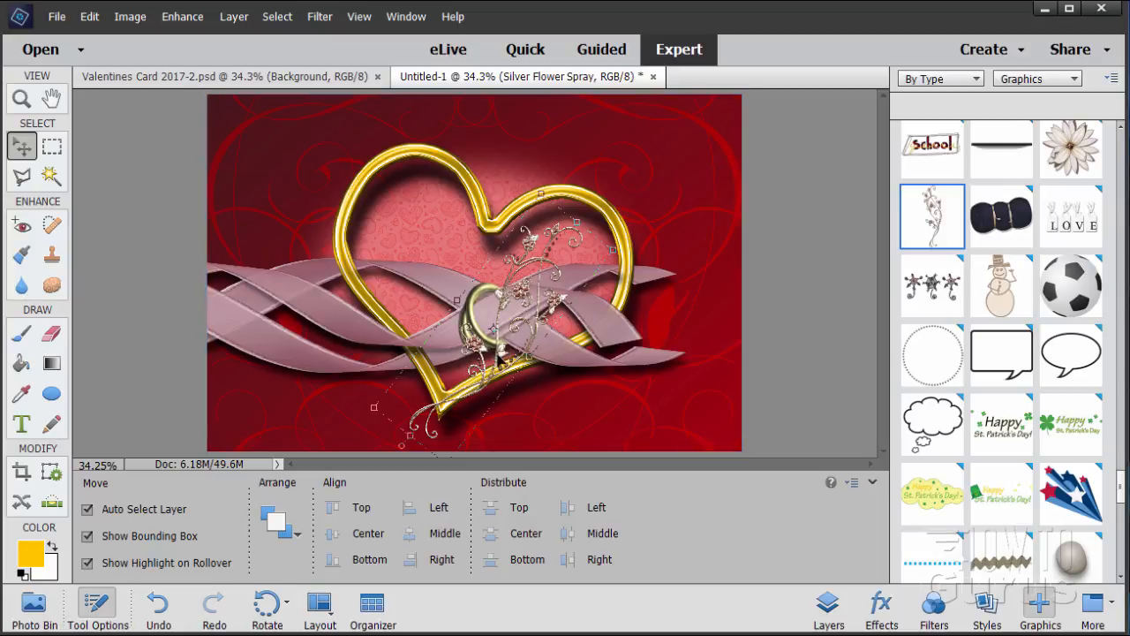
{"action": "mouse_move", "coordinate": [504, 358]}
{"action": "left_mouse_down"}
{"action": "mouse_move", "coordinate": [491, 369]}
{"action": "mouse_move", "coordinate": [671, 435]}
{"action": "mouse_move", "coordinate": [685, 499]}
{"action": "mouse_move", "coordinate": [681, 477]}
{"action": "left_mouse_up"}
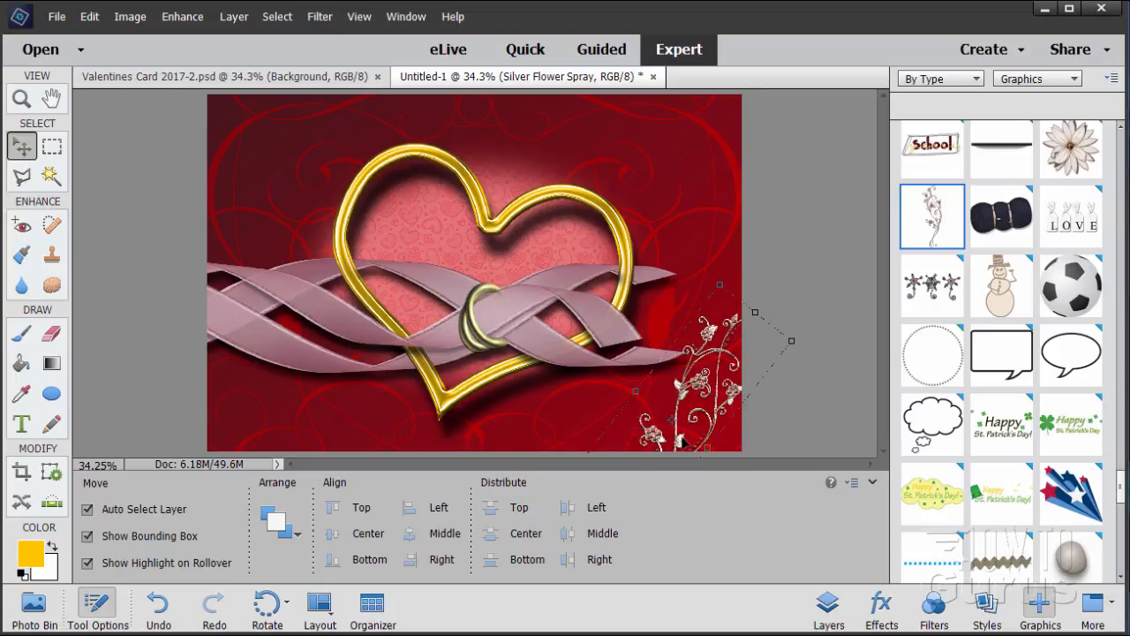
Step: Lock all pixels on both ribbon layers, the gold fill layer, Shape 2 and the masked hearts layer
{"action": "left_click", "coordinate": [829, 606]}
{"action": "left_click", "coordinate": [1040, 176]}
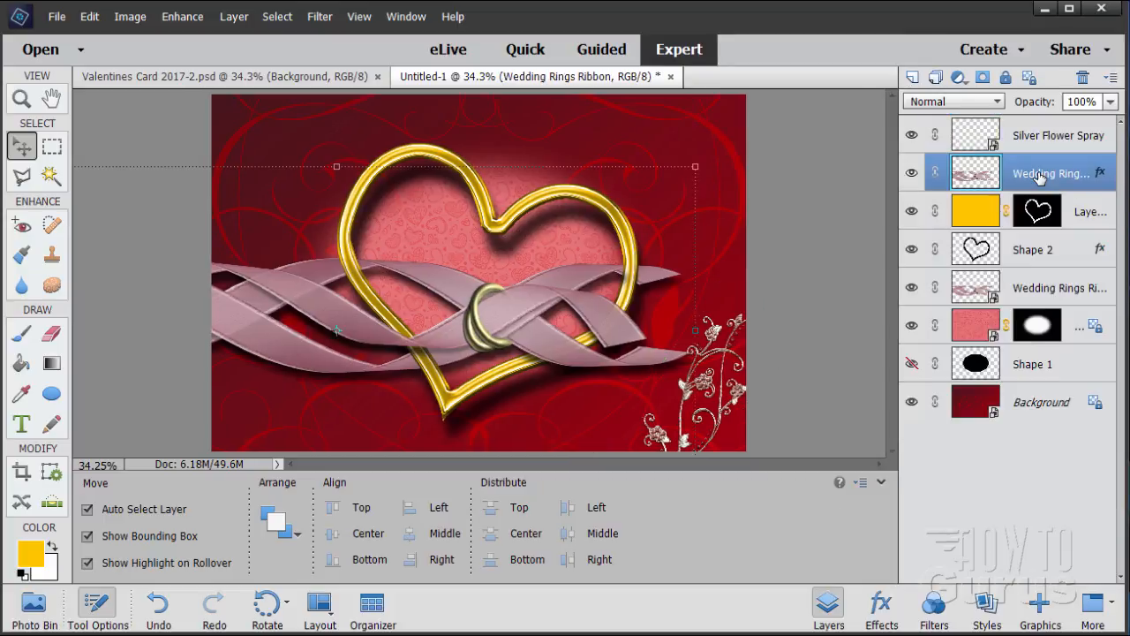
{"action": "left_click", "coordinate": [1006, 77]}
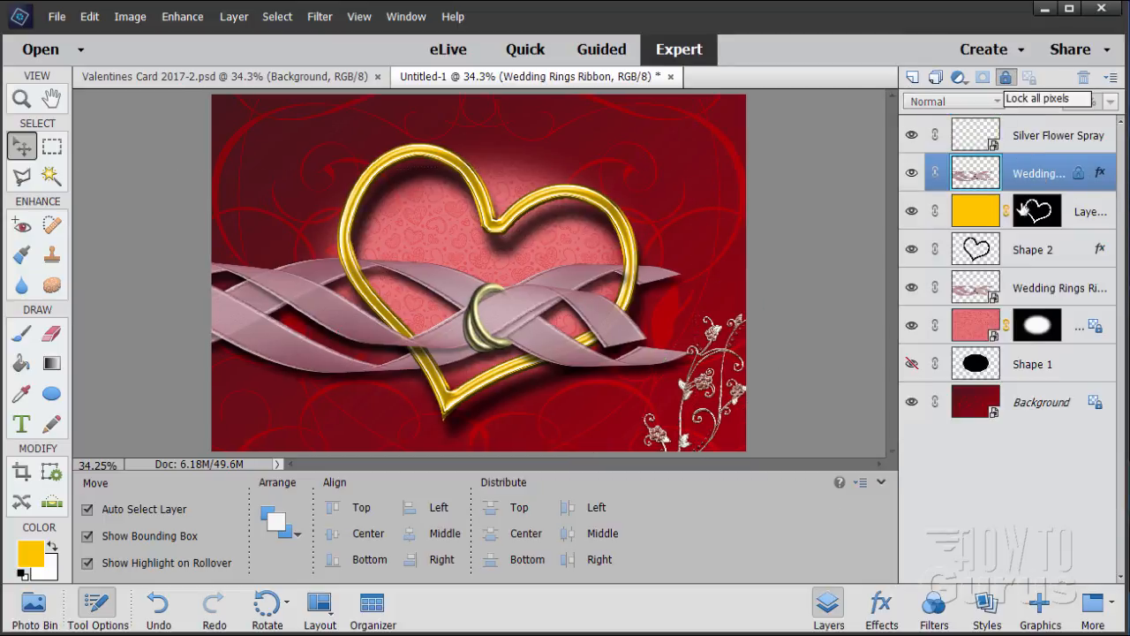
{"action": "left_click", "coordinate": [1022, 218]}
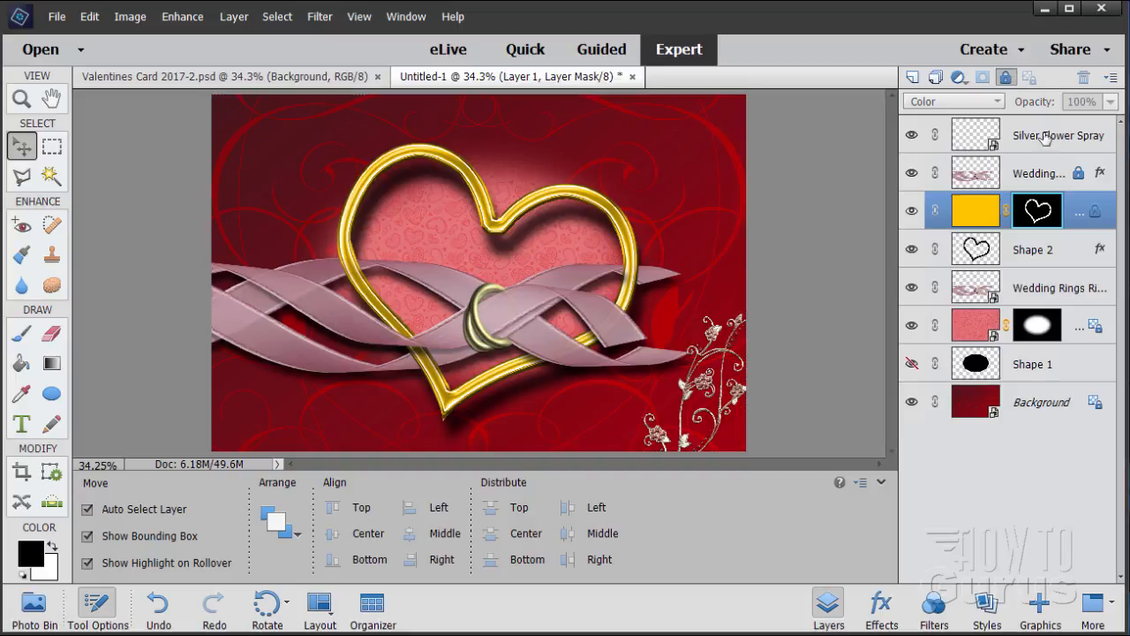
{"action": "left_click", "coordinate": [1033, 251]}
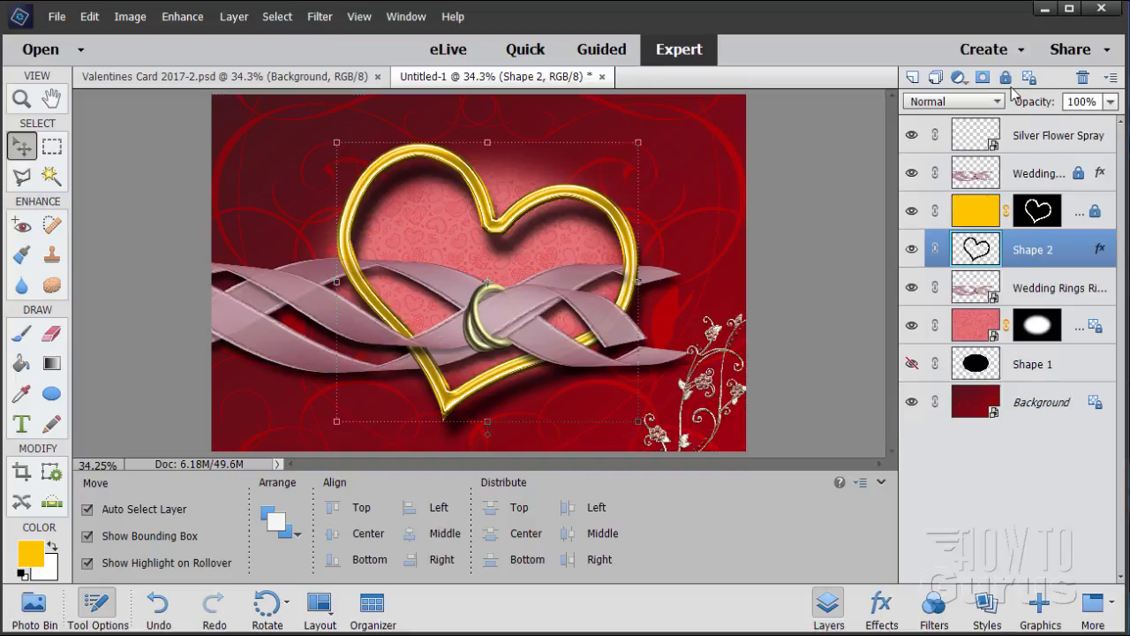
{"action": "left_click", "coordinate": [1006, 77]}
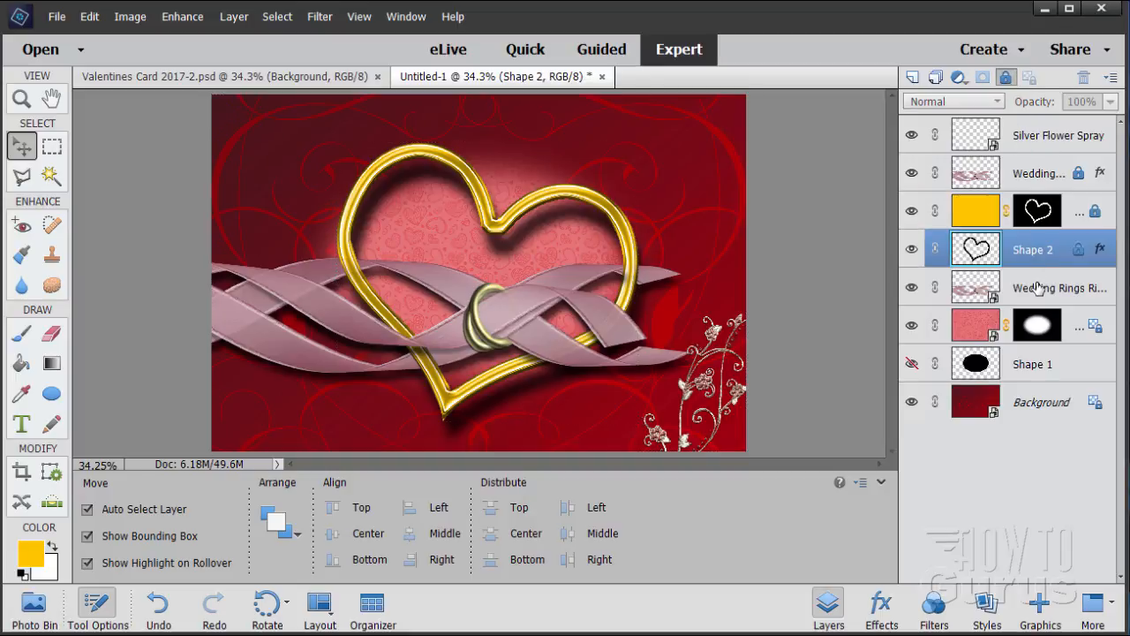
{"action": "left_click", "coordinate": [1035, 287]}
{"action": "left_click", "coordinate": [1006, 77]}
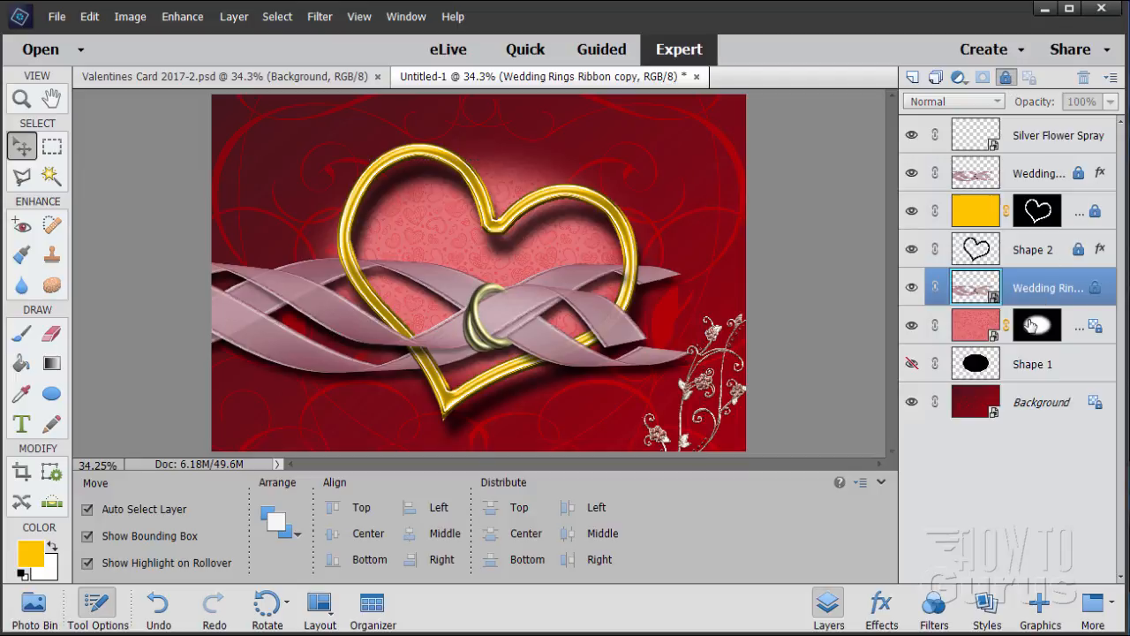
{"action": "left_click", "coordinate": [1030, 325]}
{"action": "left_click", "coordinate": [1005, 77]}
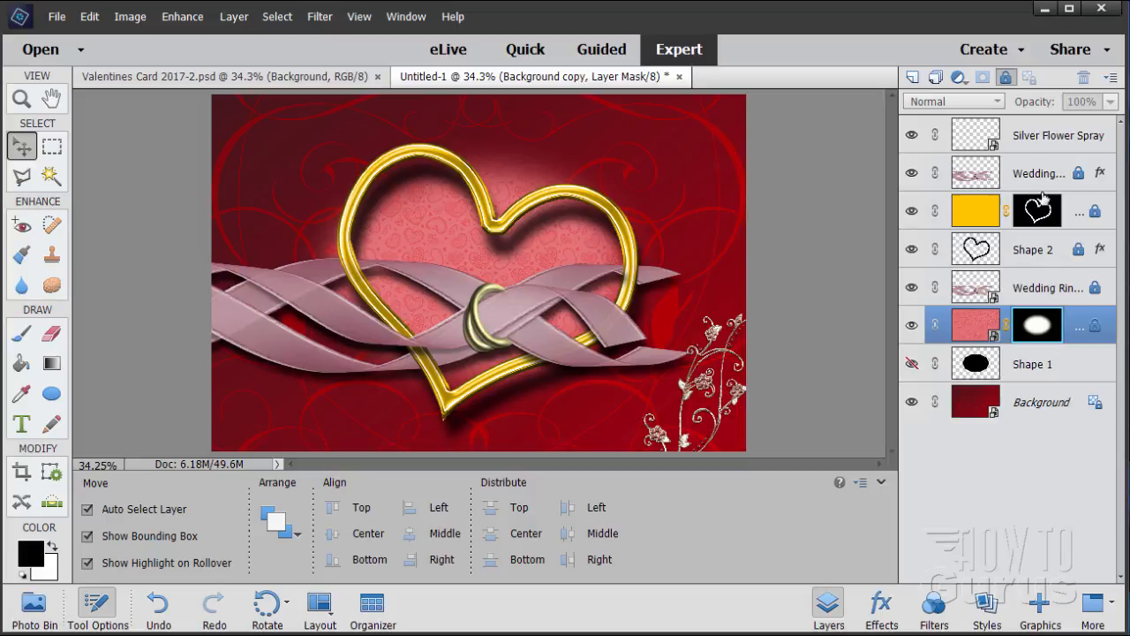
Step: Nudge the Silver Flower Spray slightly up and inward within the card's lower-right corner
{"action": "left_click", "coordinate": [1033, 148]}
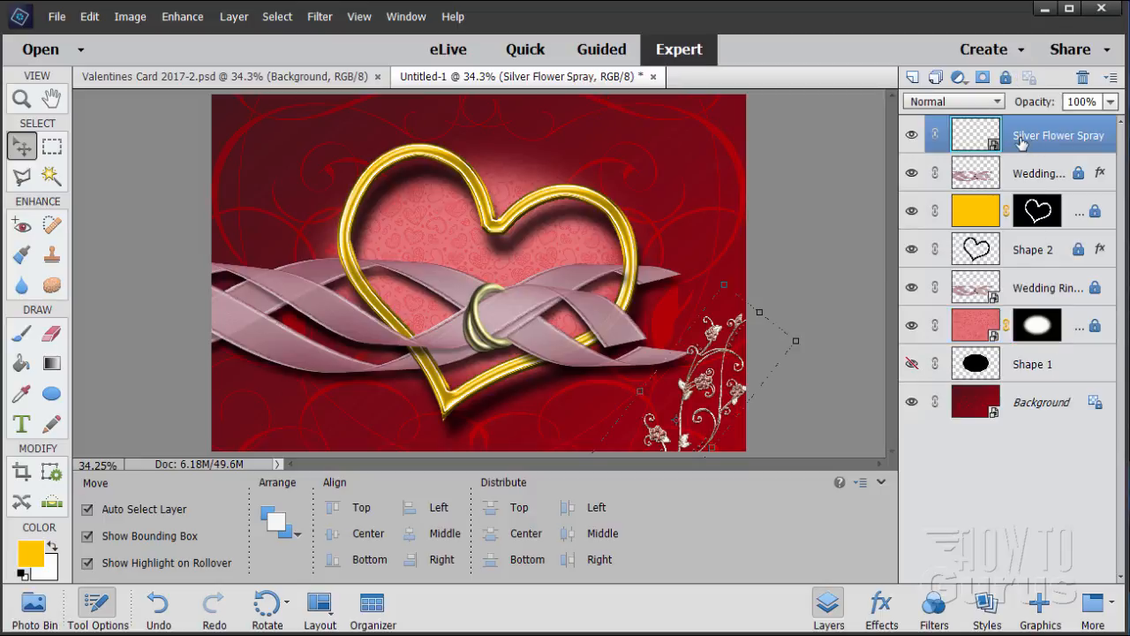
{"action": "left_click_drag", "start_coordinate": [696, 390], "coordinate": [687, 377]}
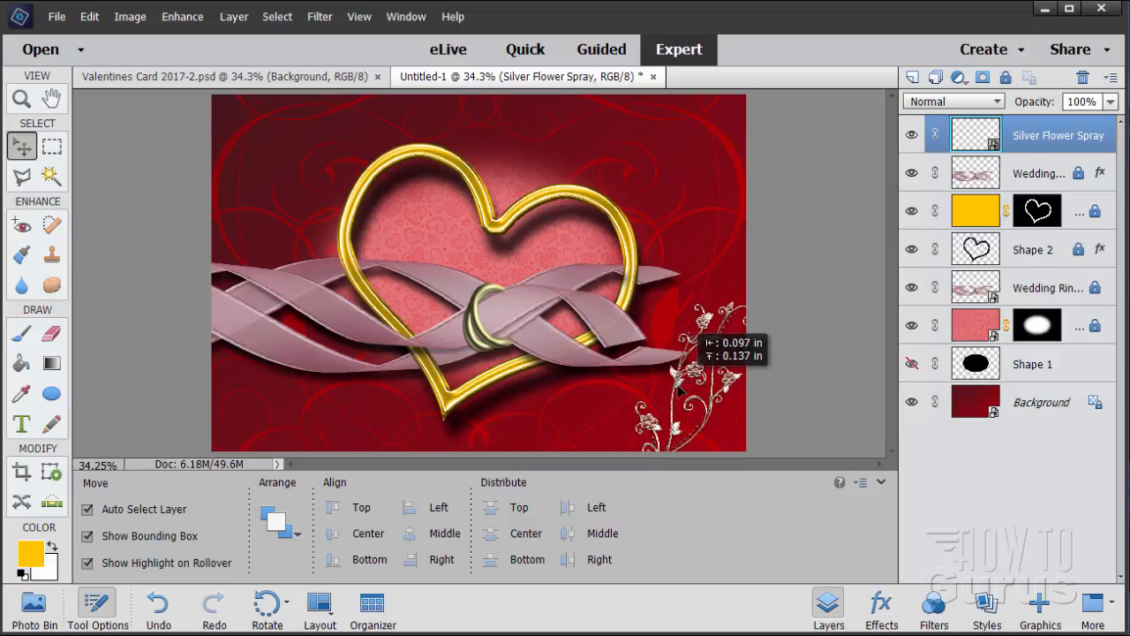
{"action": "mouse_move", "coordinate": [626, 399]}
{"action": "left_mouse_down"}
{"action": "mouse_move", "coordinate": [640, 390]}
{"action": "mouse_move", "coordinate": [625, 389]}
{"action": "left_mouse_up"}
{"action": "mouse_move", "coordinate": [673, 421]}
{"action": "left_mouse_down"}
{"action": "mouse_move", "coordinate": [657, 414]}
{"action": "mouse_move", "coordinate": [655, 425]}
{"action": "mouse_move", "coordinate": [684, 436]}
{"action": "left_mouse_up"}
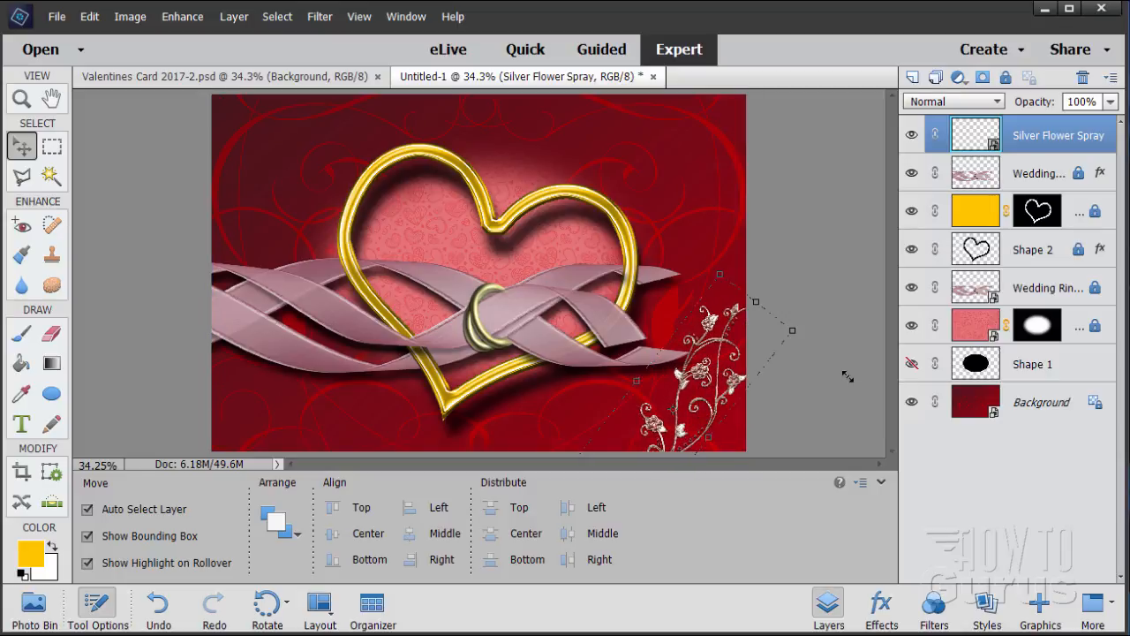
Step: Duplicate the flower spray twice, placing one copy in the card's upper-left corner and the other over the heart's right lobe
{"action": "left_click_drag", "start_coordinate": [1010, 143], "coordinate": [914, 78]}
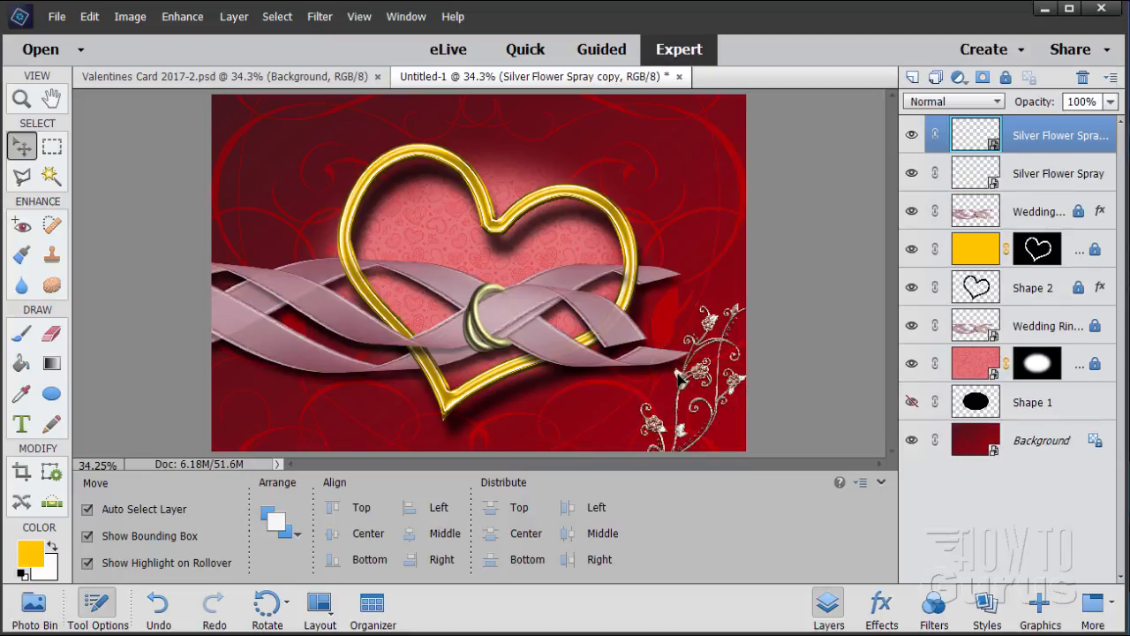
{"action": "mouse_move", "coordinate": [680, 374]}
{"action": "left_mouse_down"}
{"action": "mouse_move", "coordinate": [518, 215]}
{"action": "mouse_move", "coordinate": [285, 141]}
{"action": "mouse_move", "coordinate": [220, 139]}
{"action": "mouse_move", "coordinate": [229, 142]}
{"action": "left_mouse_up"}
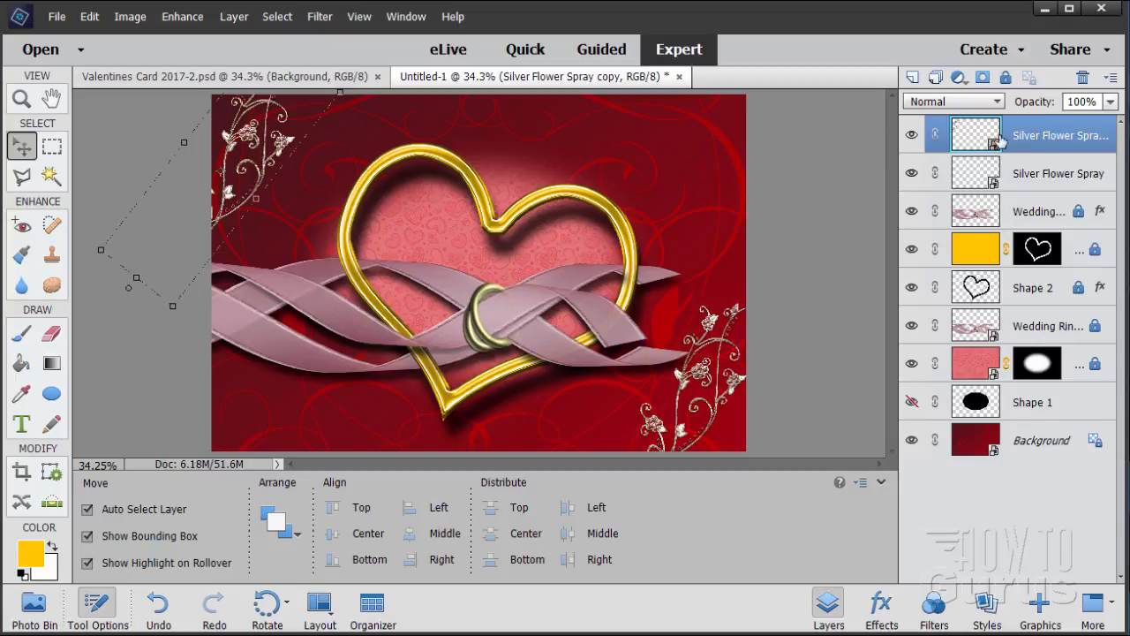
{"action": "left_click_drag", "start_coordinate": [1002, 142], "coordinate": [913, 78]}
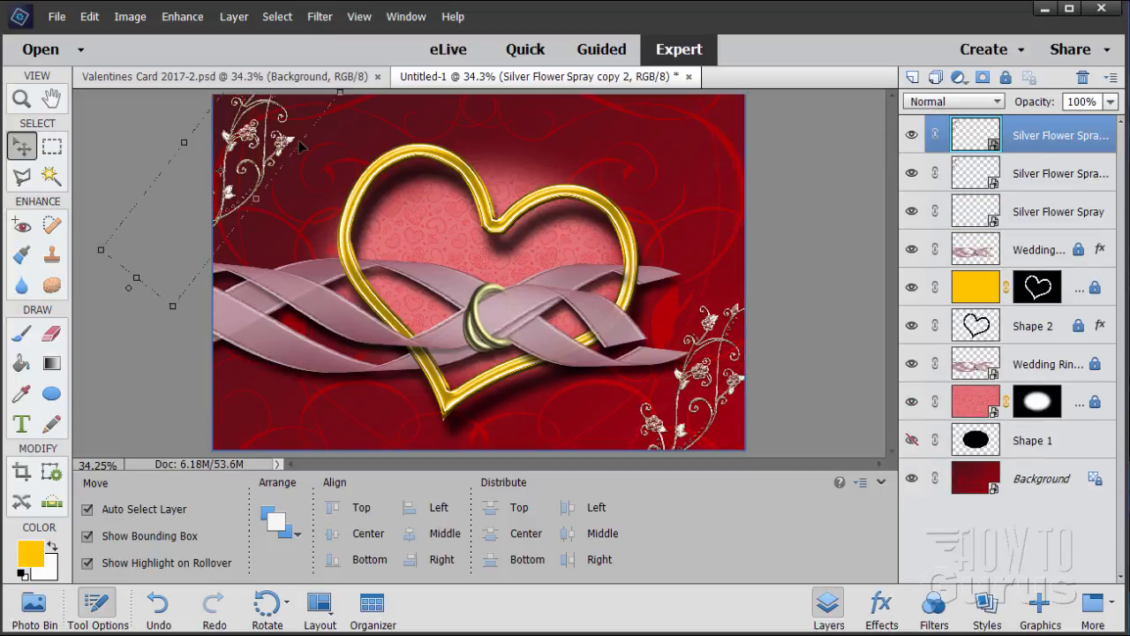
{"action": "left_click_drag", "start_coordinate": [285, 151], "coordinate": [658, 189]}
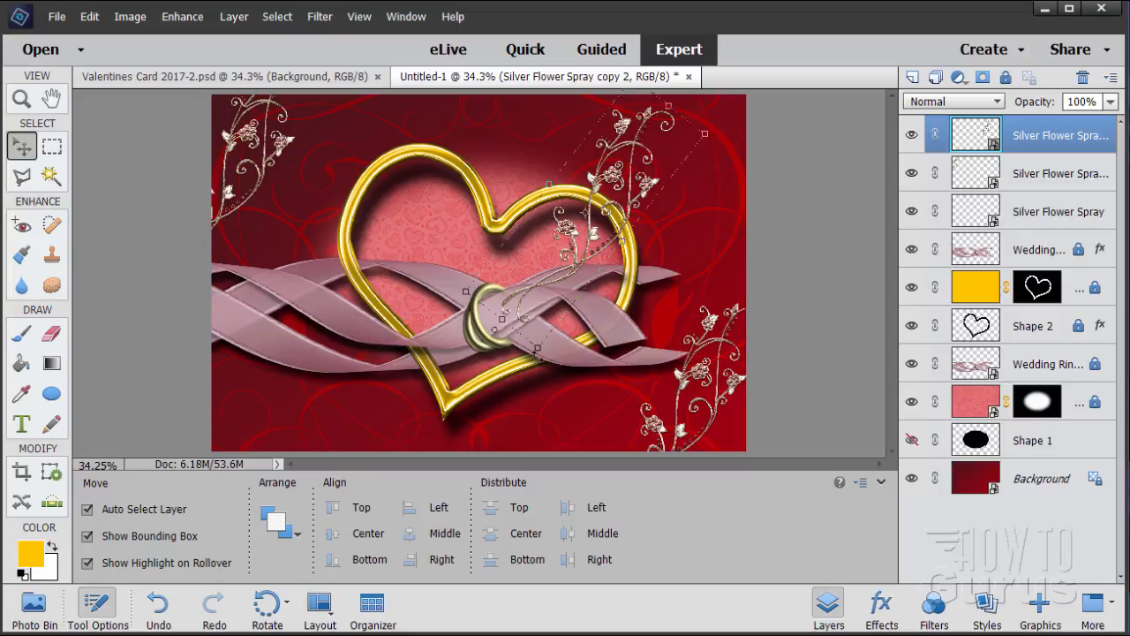
Step: Rotate the flower spray copy over the heart's right lobe by -75 degrees
{"action": "key", "text": "ctrl+t"}
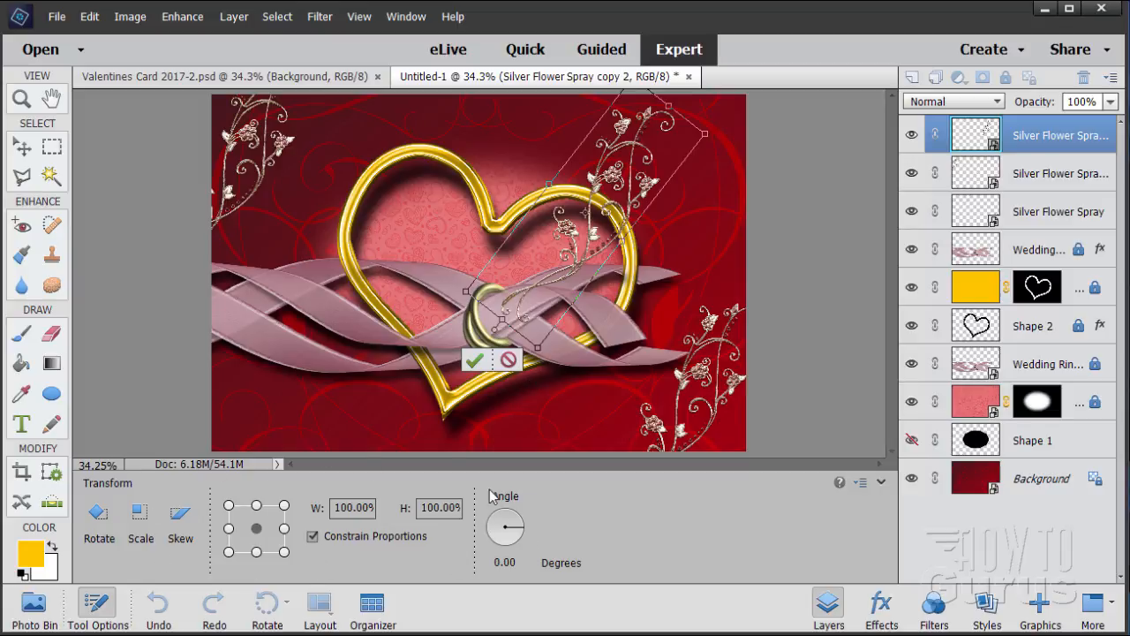
{"action": "left_click", "coordinate": [524, 563]}
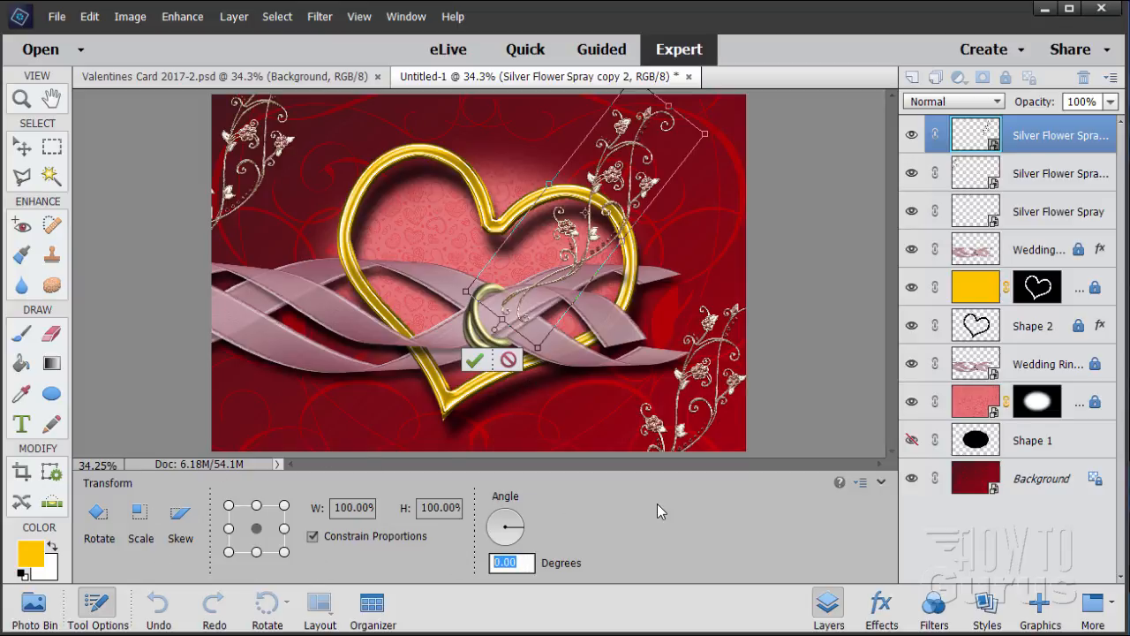
{"action": "type", "text": "-75"}
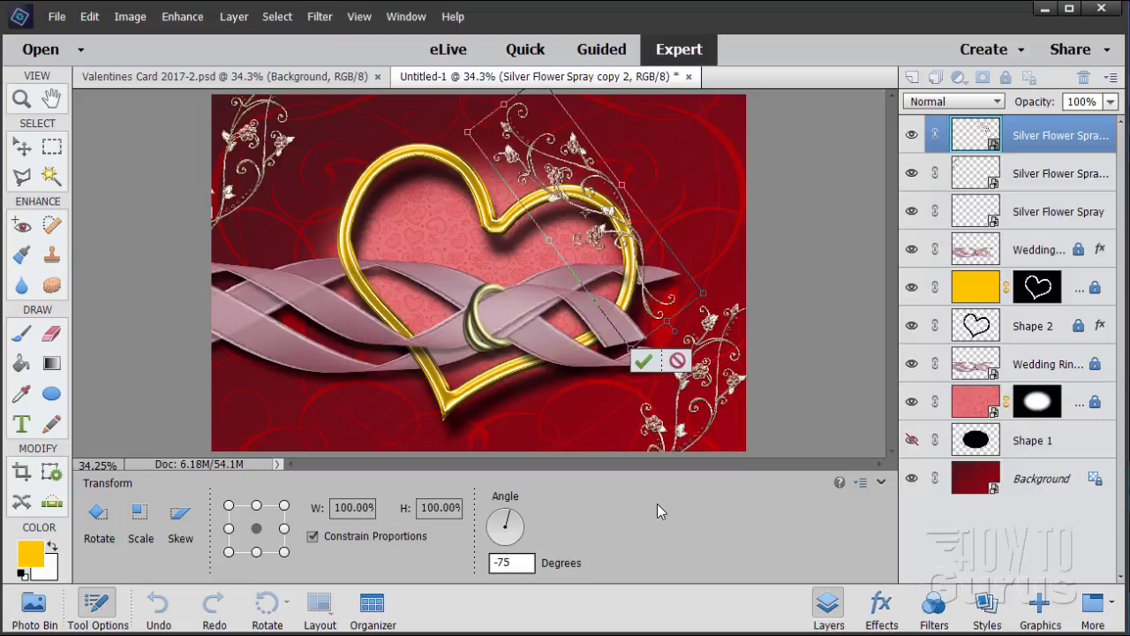
{"action": "left_click", "coordinate": [644, 362]}
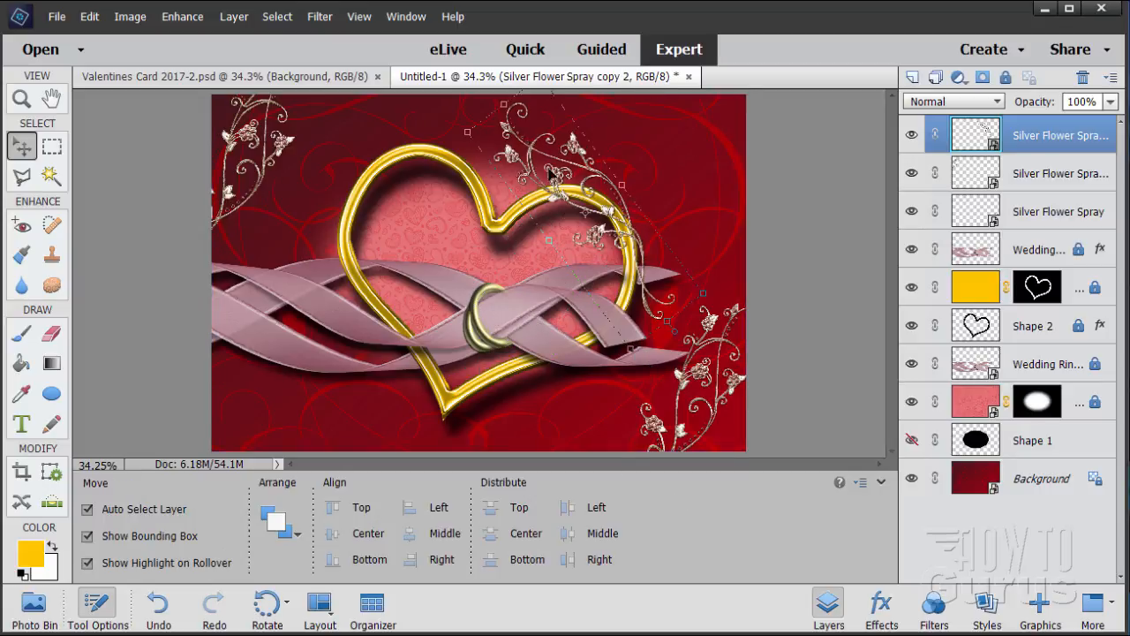
Step: Move the rotated flower spray into the card's upper-right corner and place a duplicate of it in the lower-left corner
{"action": "mouse_move", "coordinate": [504, 104]}
{"action": "left_mouse_down"}
{"action": "mouse_move", "coordinate": [602, 113]}
{"action": "mouse_move", "coordinate": [643, 89]}
{"action": "mouse_move", "coordinate": [641, 127]}
{"action": "left_mouse_up"}
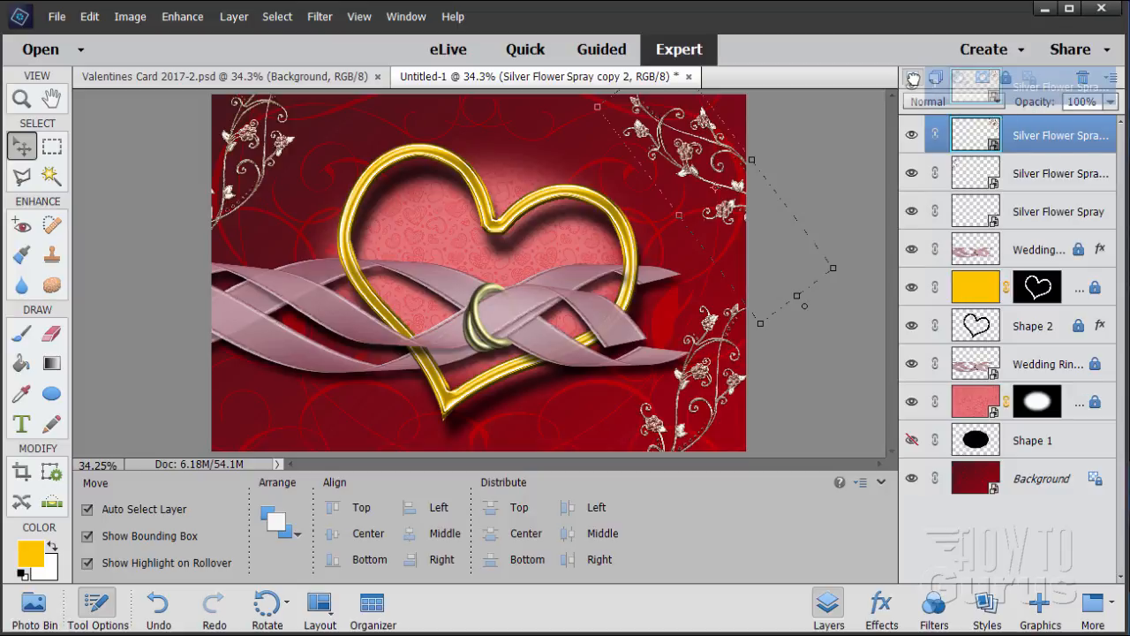
{"action": "key", "text": "ctrl+j"}
{"action": "mouse_move", "coordinate": [687, 153]}
{"action": "left_mouse_down"}
{"action": "mouse_move", "coordinate": [630, 125]}
{"action": "mouse_move", "coordinate": [289, 339]}
{"action": "mouse_move", "coordinate": [219, 313]}
{"action": "mouse_move", "coordinate": [252, 407]}
{"action": "left_mouse_up"}
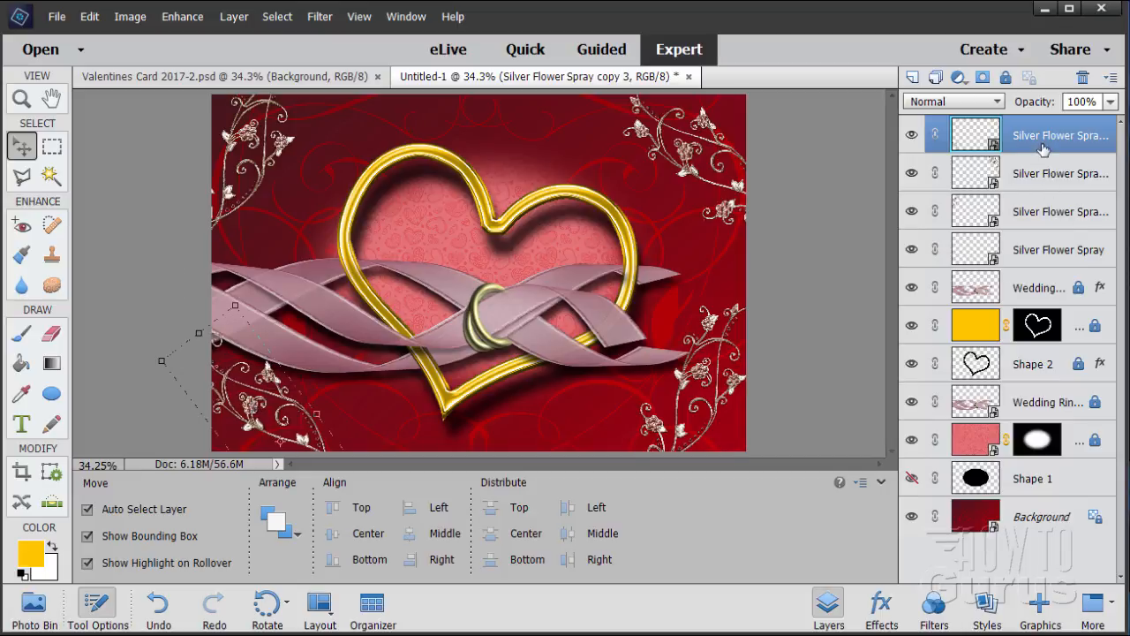
Step: Merge the four Silver Flower Spray layers into one layer and duplicate the merged layer
{"action": "left_click", "coordinate": [1037, 247], "text": "shift"}
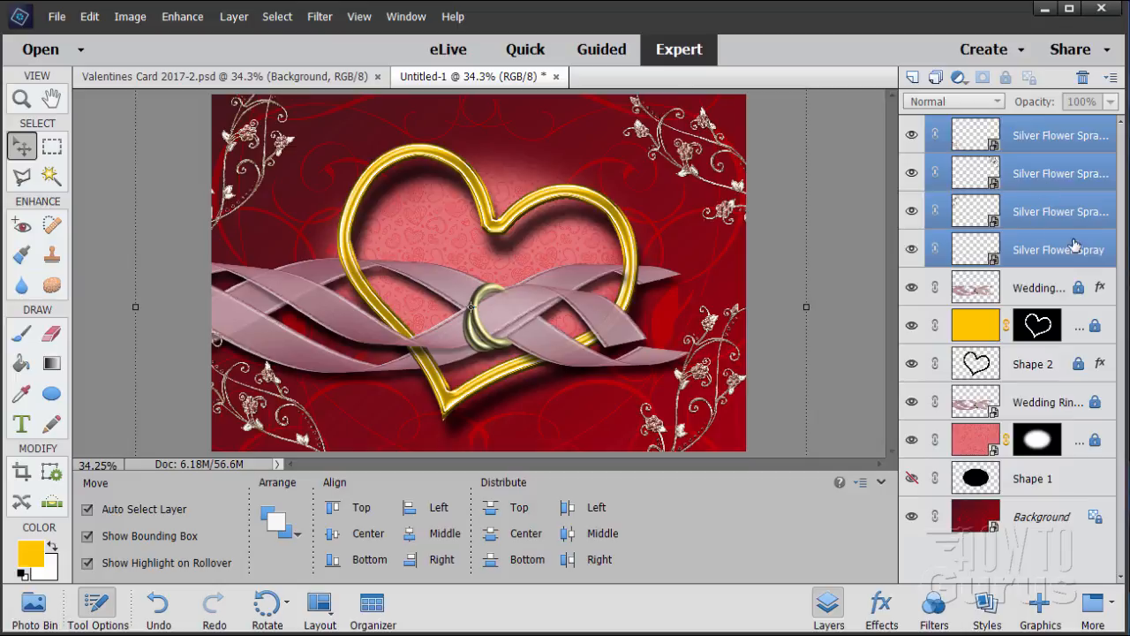
{"action": "right_click", "coordinate": [1028, 177]}
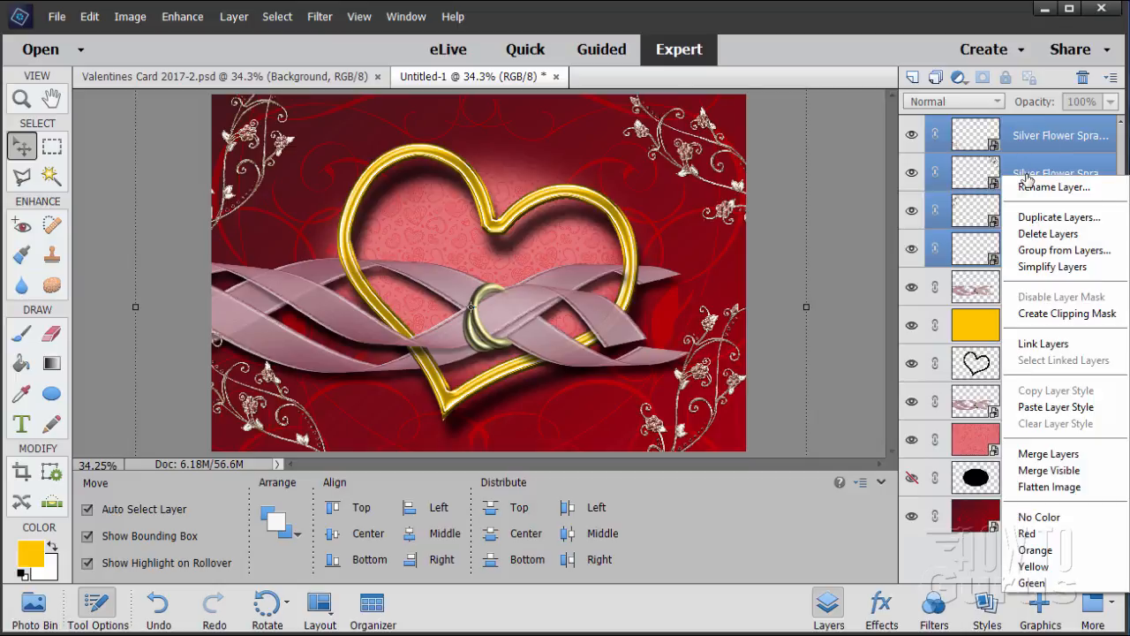
{"action": "left_click", "coordinate": [1046, 454]}
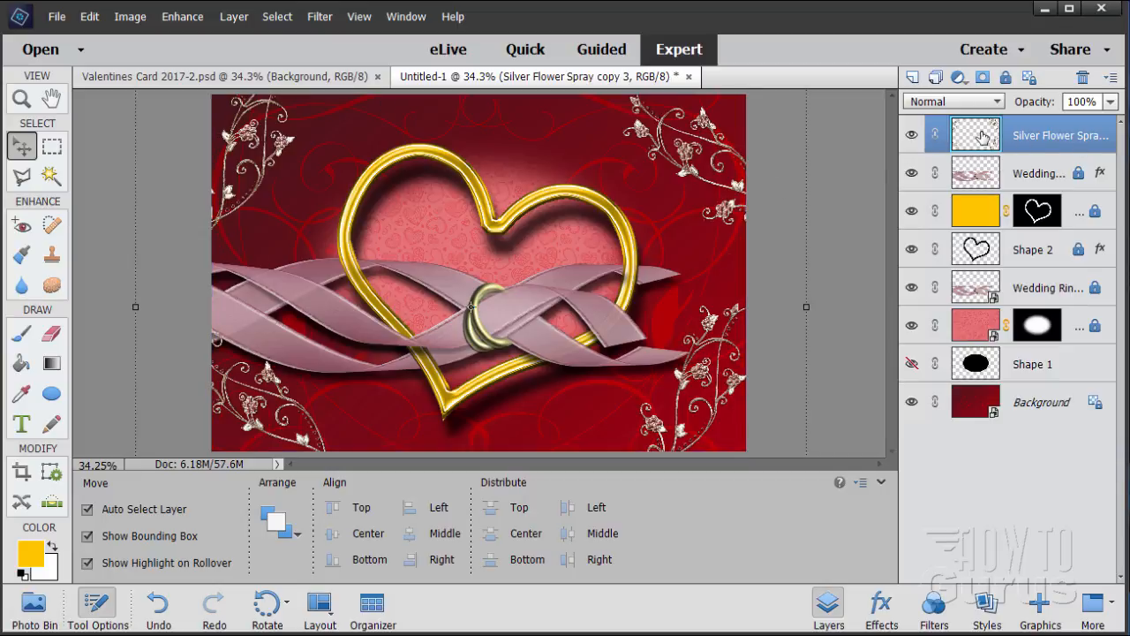
{"action": "left_click_drag", "start_coordinate": [966, 130], "coordinate": [911, 78]}
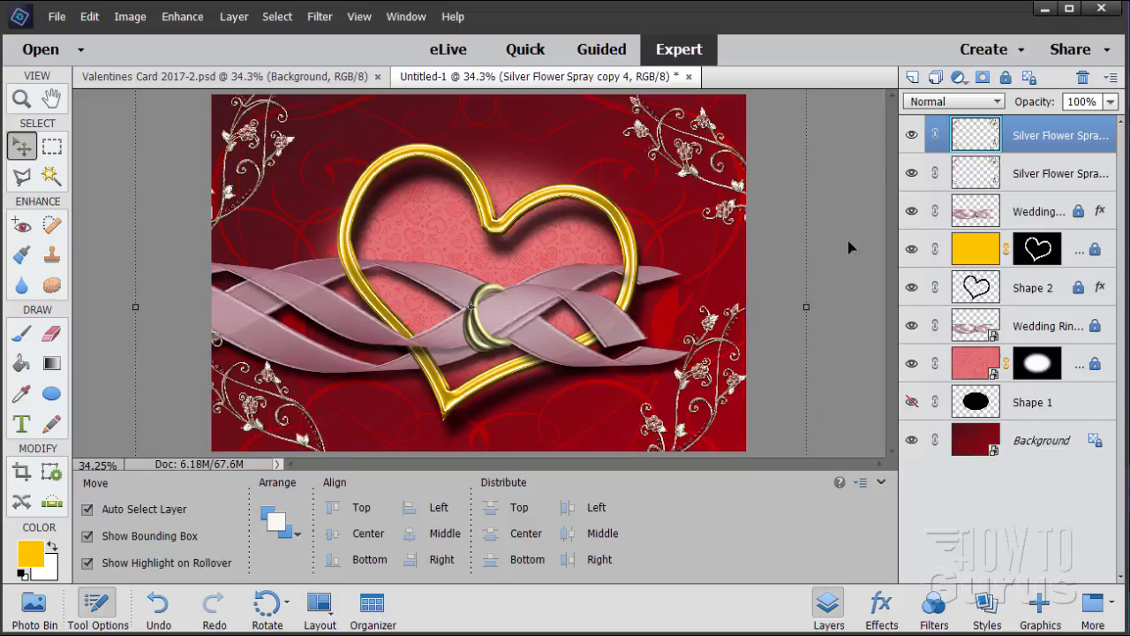
Step: Scale the duplicated flower spray layer to 85% with constrained proportions
{"action": "left_click", "coordinate": [22, 99]}
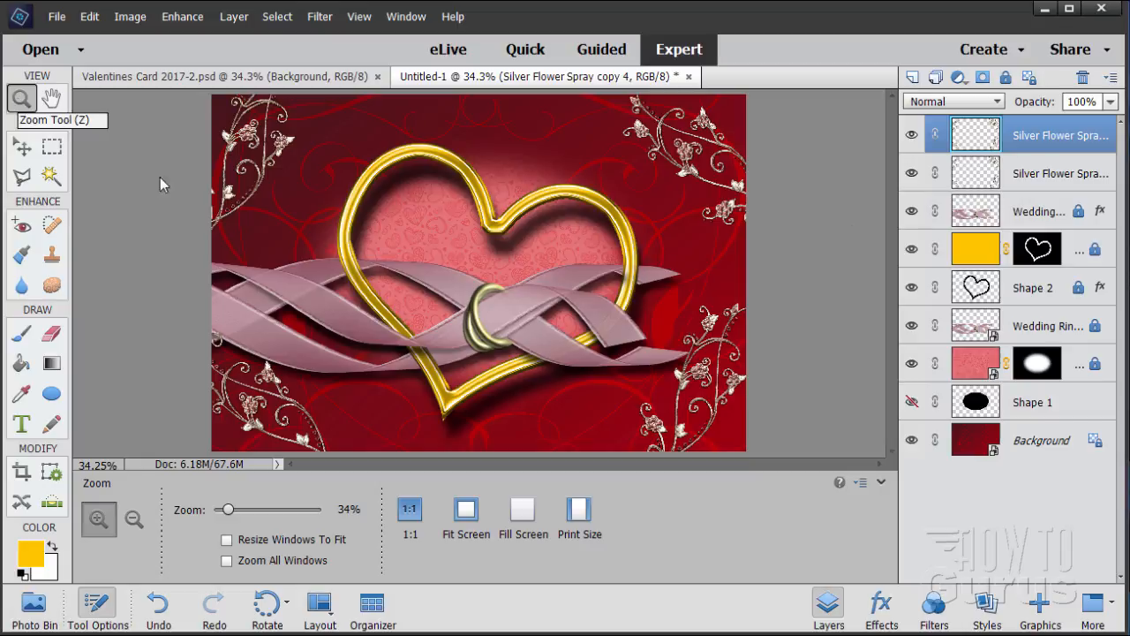
{"action": "left_click", "coordinate": [474, 273], "text": "alt"}
{"action": "left_click", "coordinate": [475, 272]}
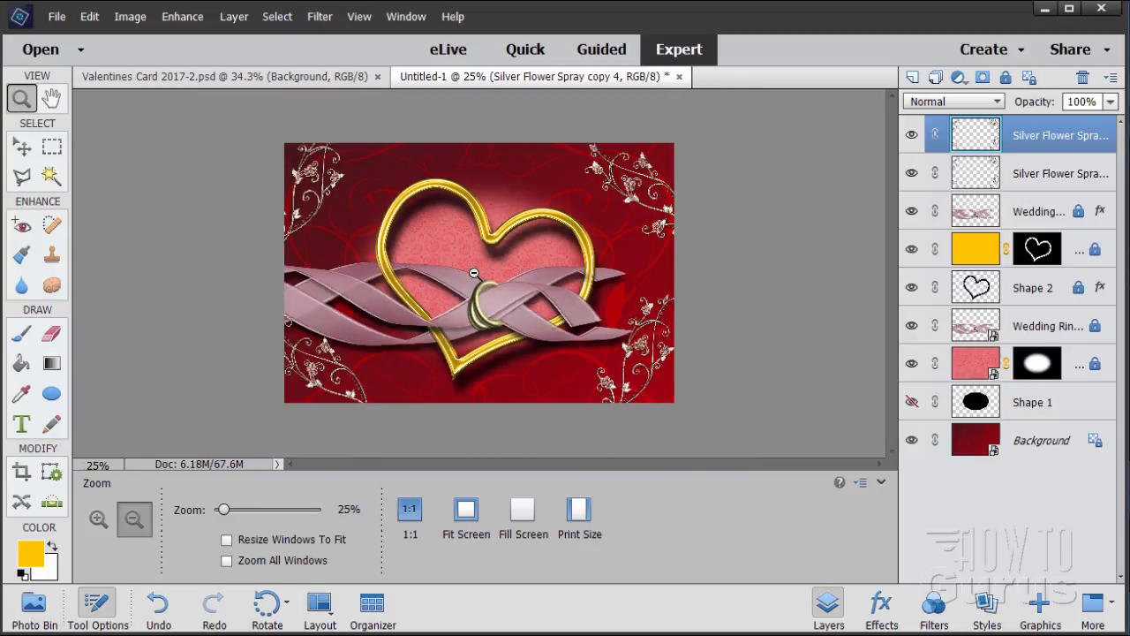
{"action": "left_click", "coordinate": [474, 273]}
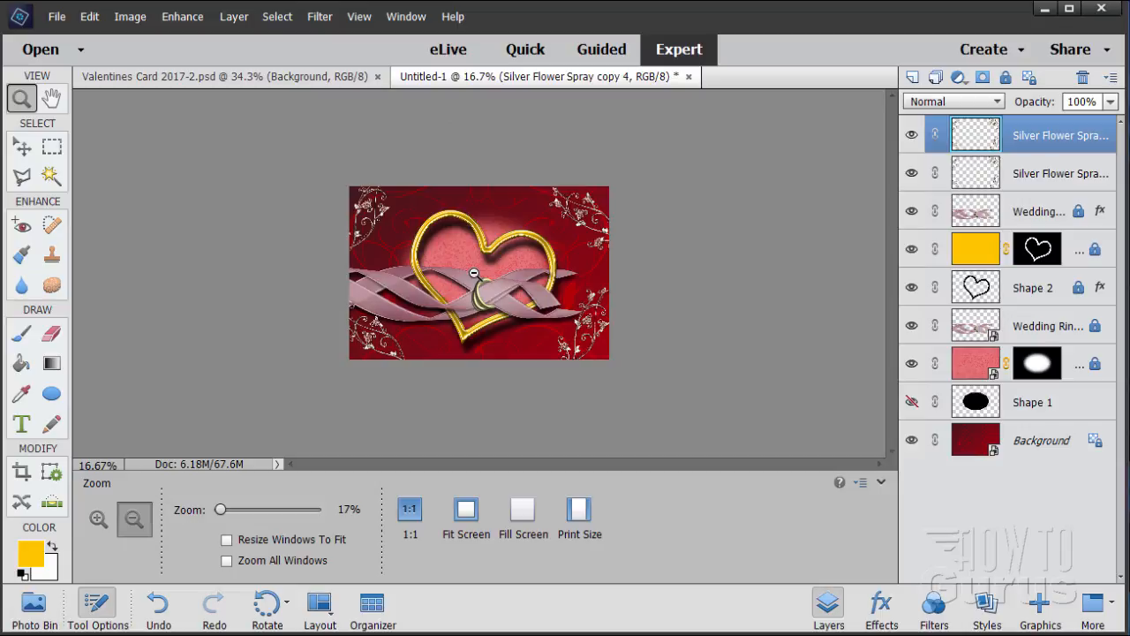
{"action": "left_click", "coordinate": [30, 150]}
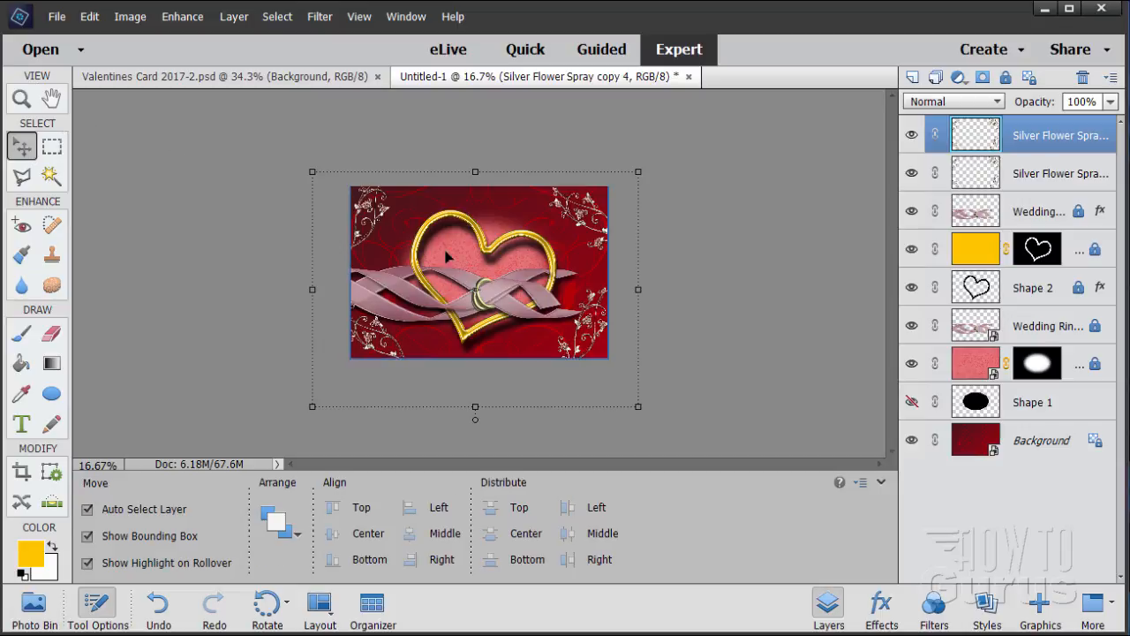
{"action": "left_click", "coordinate": [312, 172]}
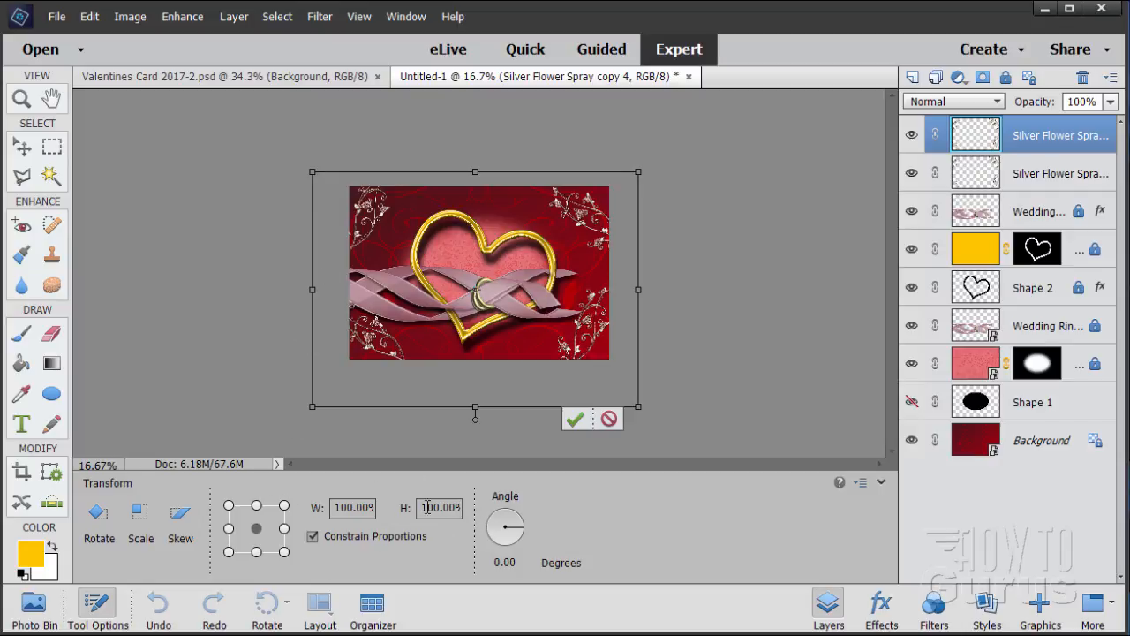
{"action": "left_click", "coordinate": [336, 506]}
{"action": "type", "text": "85"}
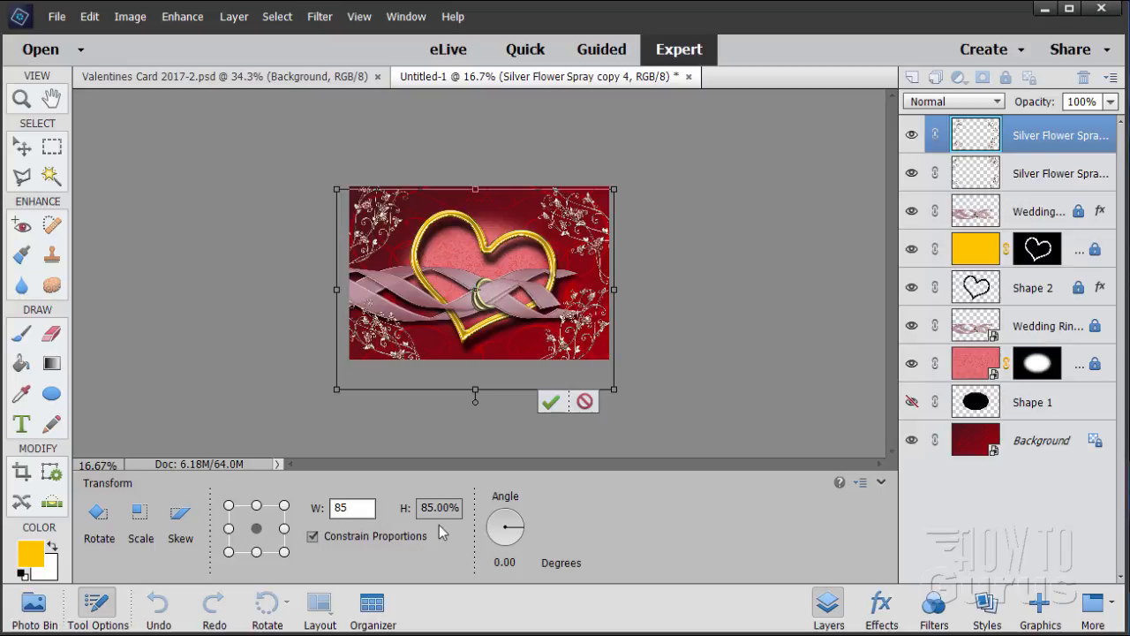
{"action": "left_click", "coordinate": [552, 402]}
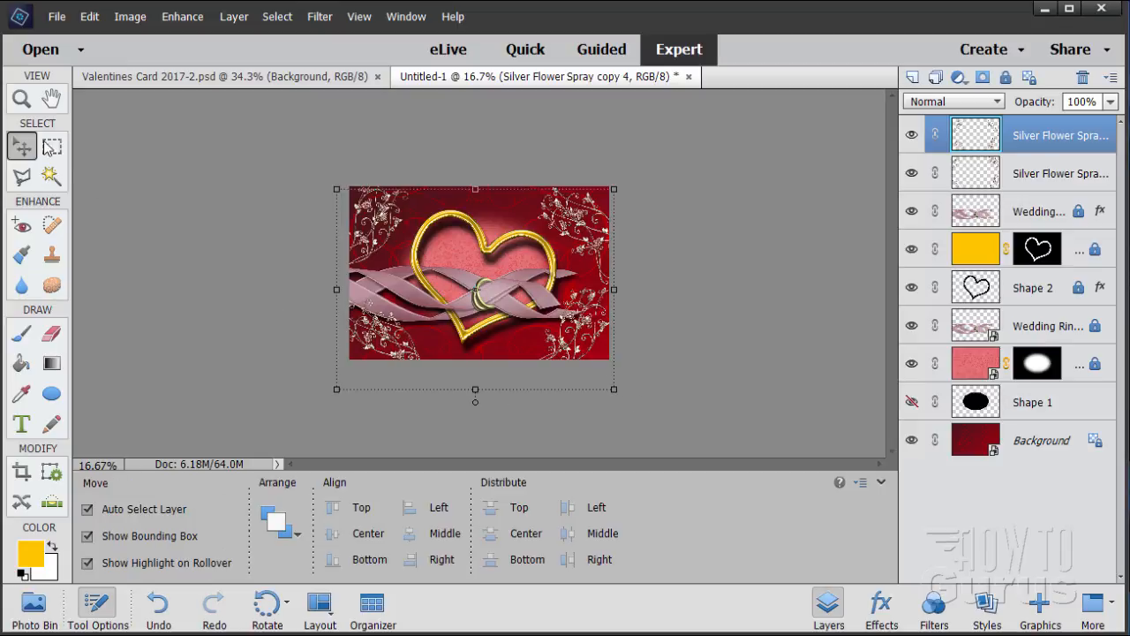
Step: Stretch the lower merged flower spray layer outward on both sides to about 106% width, keeping its height at 100%
{"action": "key", "text": "z"}
{"action": "left_click", "coordinate": [472, 280]}
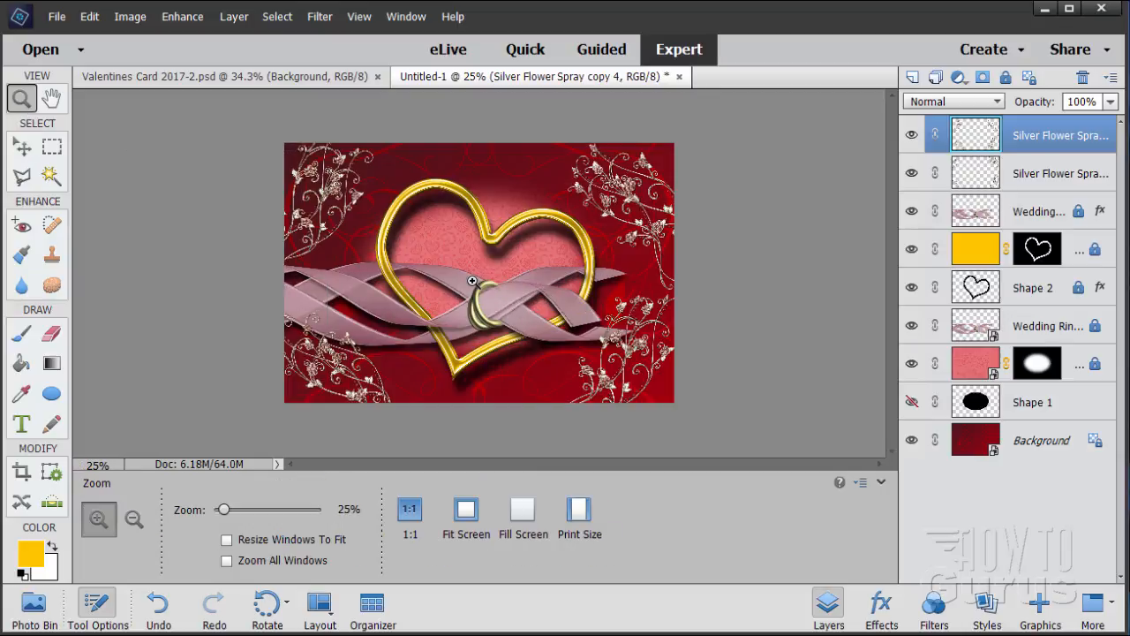
{"action": "left_click", "coordinate": [466, 274]}
{"action": "left_click", "coordinate": [22, 147]}
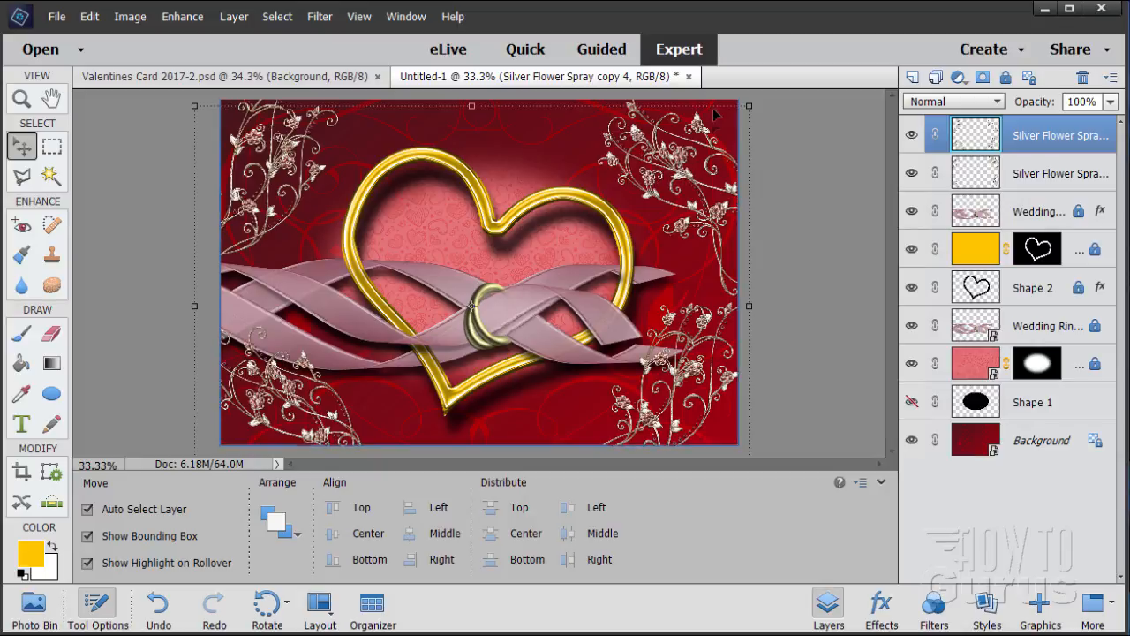
{"action": "left_click", "coordinate": [1042, 176]}
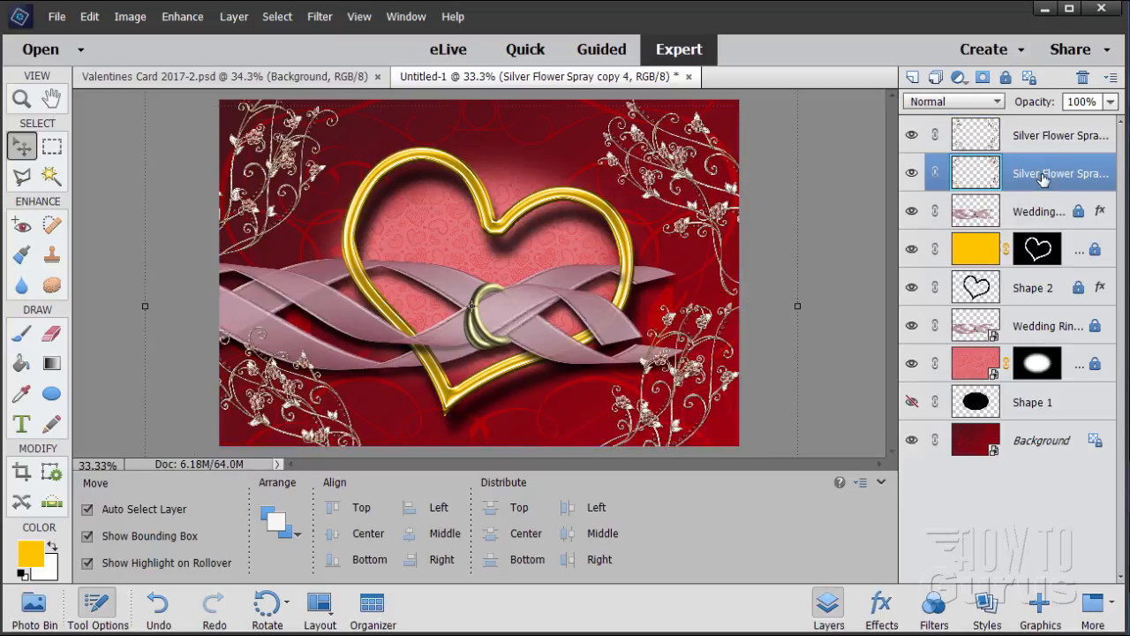
{"action": "left_click", "coordinate": [798, 306]}
{"action": "mouse_move", "coordinate": [801, 306]}
{"action": "left_mouse_down"}
{"action": "mouse_move", "coordinate": [826, 306]}
{"action": "mouse_move", "coordinate": [813, 306]}
{"action": "left_mouse_up"}
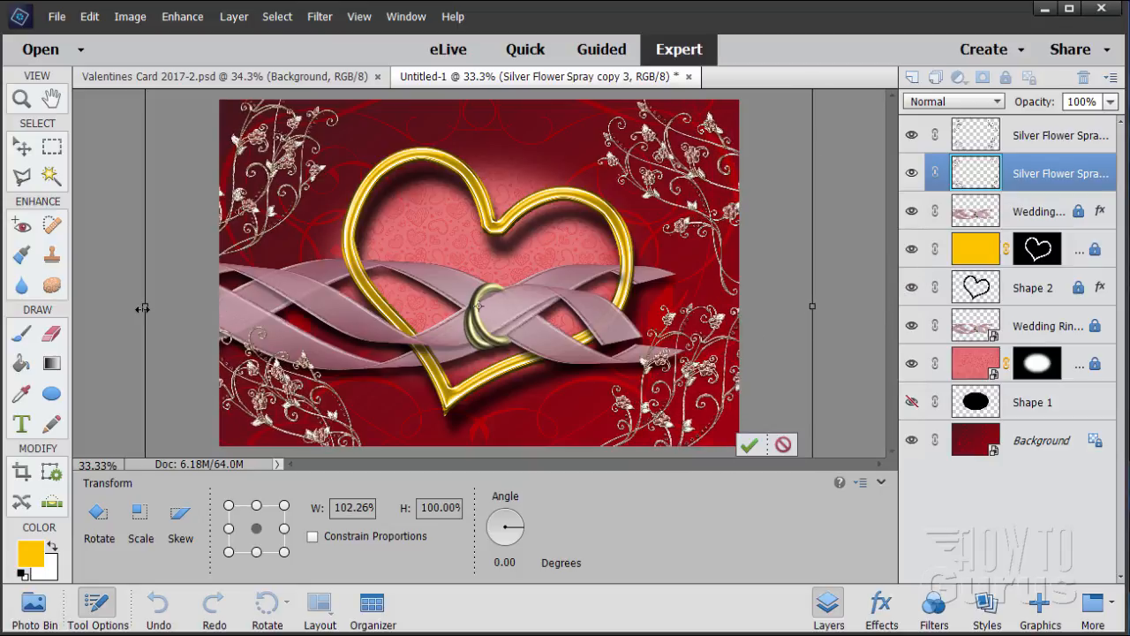
{"action": "mouse_move", "coordinate": [142, 308]}
{"action": "left_mouse_down"}
{"action": "mouse_move", "coordinate": [109, 307]}
{"action": "mouse_move", "coordinate": [122, 309]}
{"action": "left_mouse_up"}
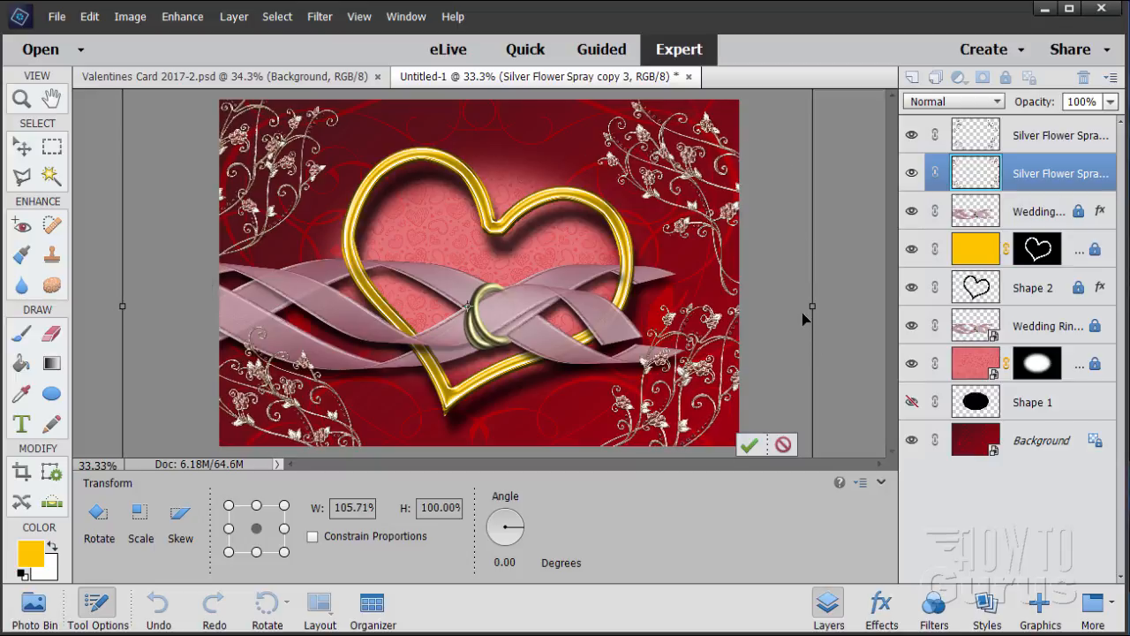
{"action": "left_click_drag", "start_coordinate": [812, 303], "coordinate": [813, 307]}
{"action": "left_click", "coordinate": [750, 445]}
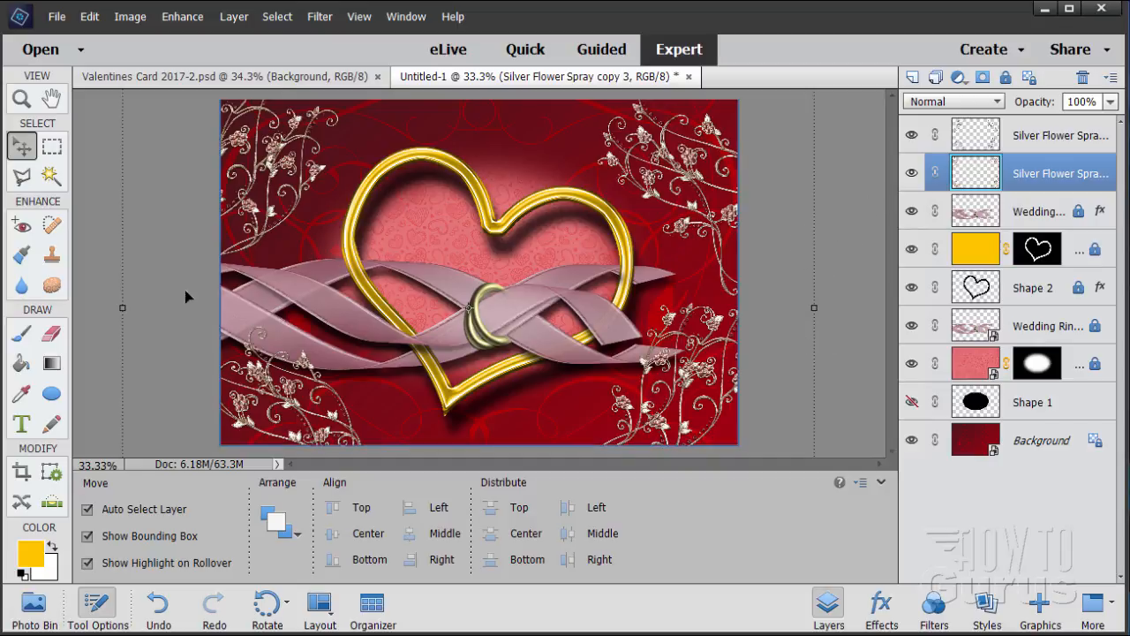
Step: Copy the layer style from the upper Wedding Rings Ribbon layer and paste it onto both Silver Flower Spray layers
{"action": "left_click", "coordinate": [158, 279]}
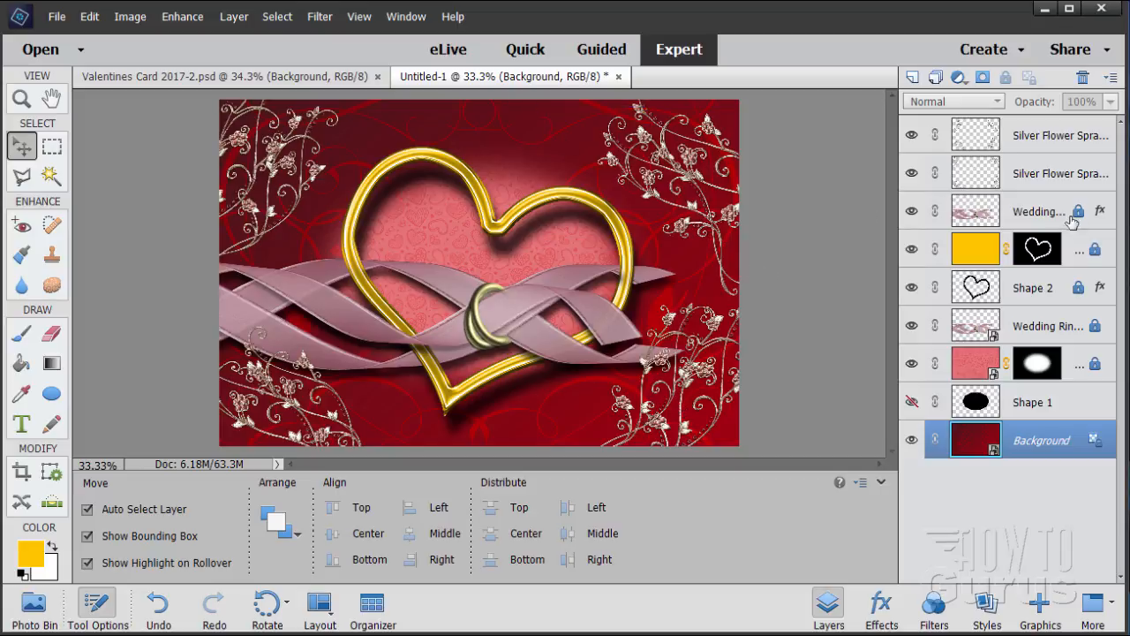
{"action": "left_click", "coordinate": [1047, 213]}
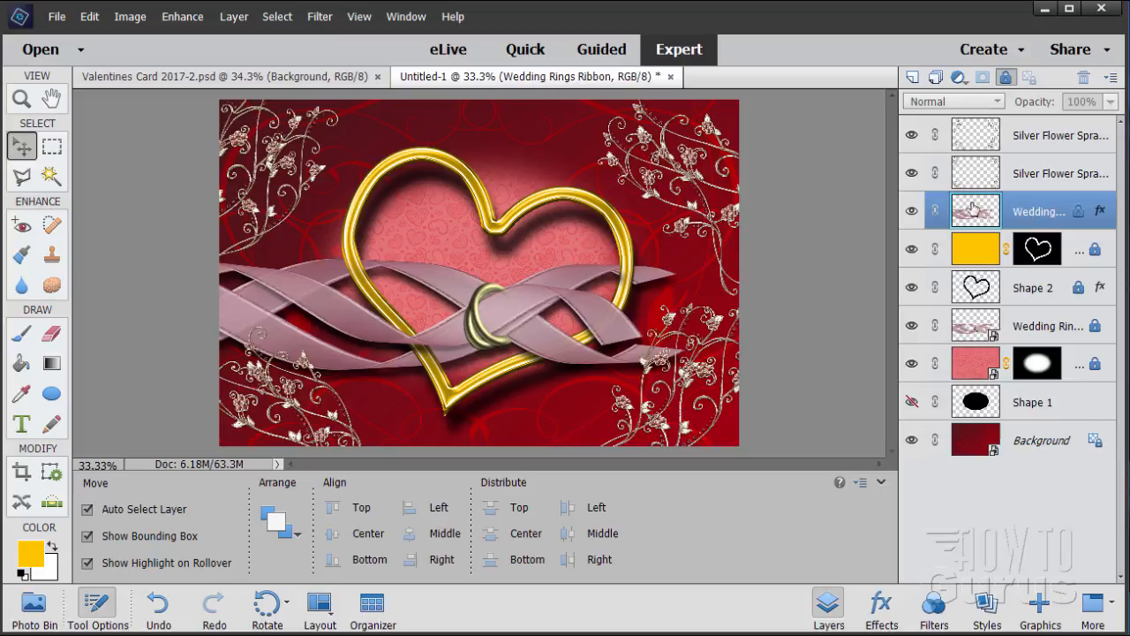
{"action": "right_click", "coordinate": [1026, 221]}
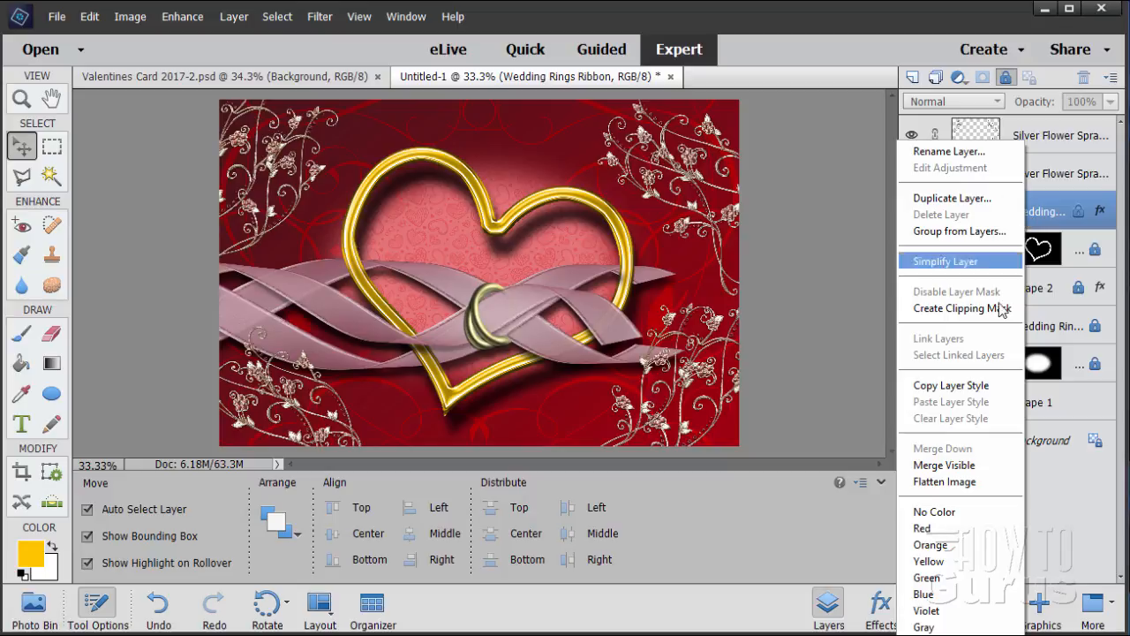
{"action": "left_click", "coordinate": [964, 385]}
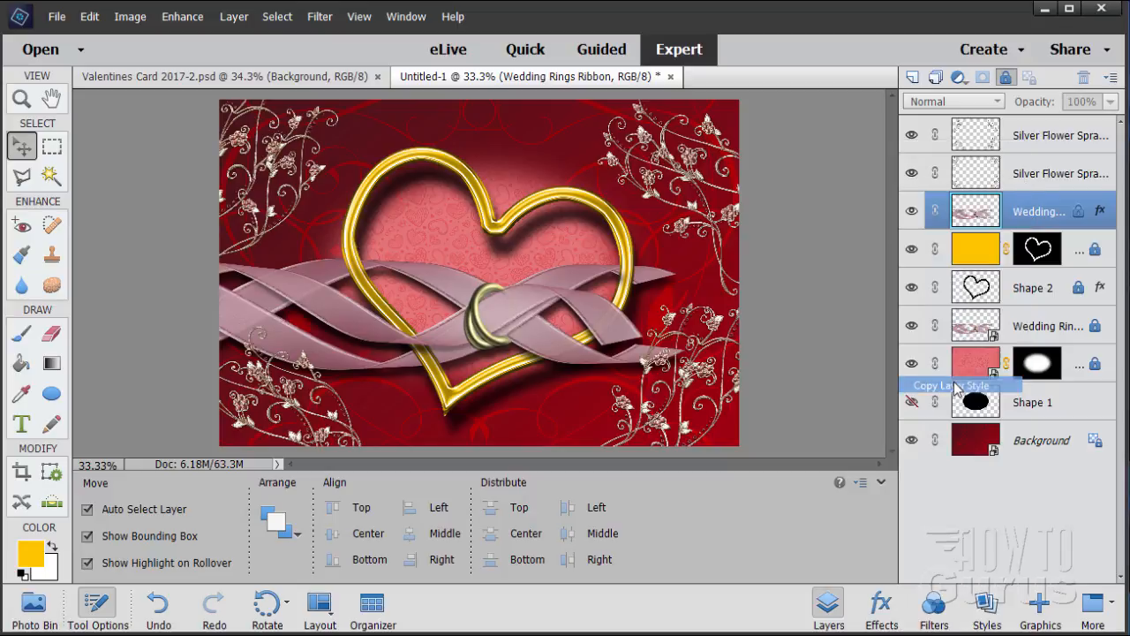
{"action": "left_click", "coordinate": [1020, 177]}
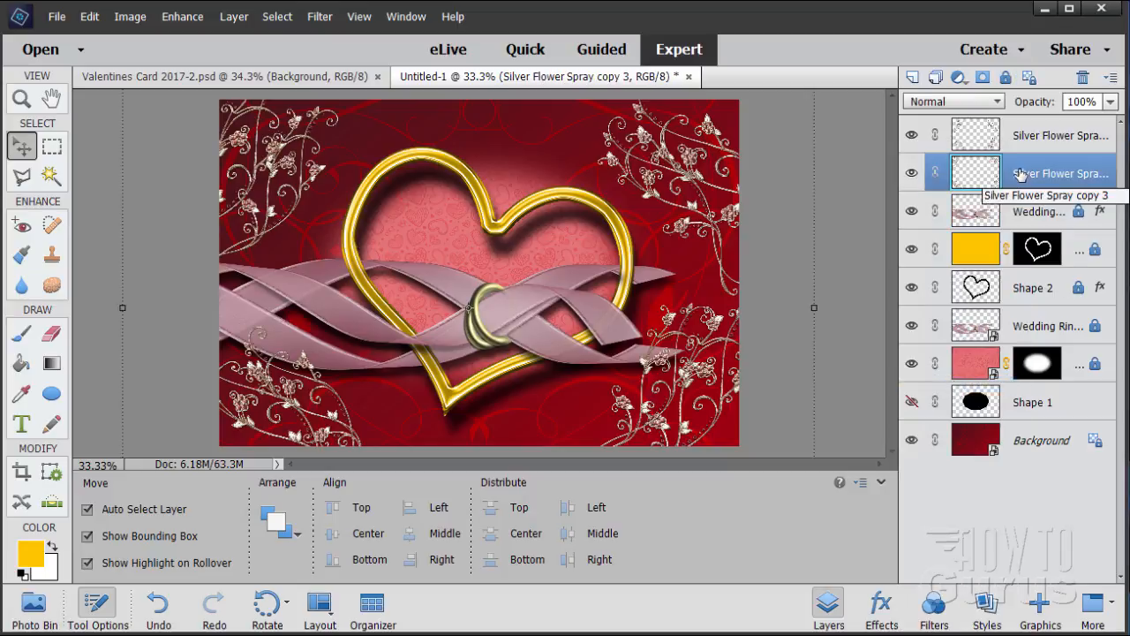
{"action": "right_click", "coordinate": [1029, 175]}
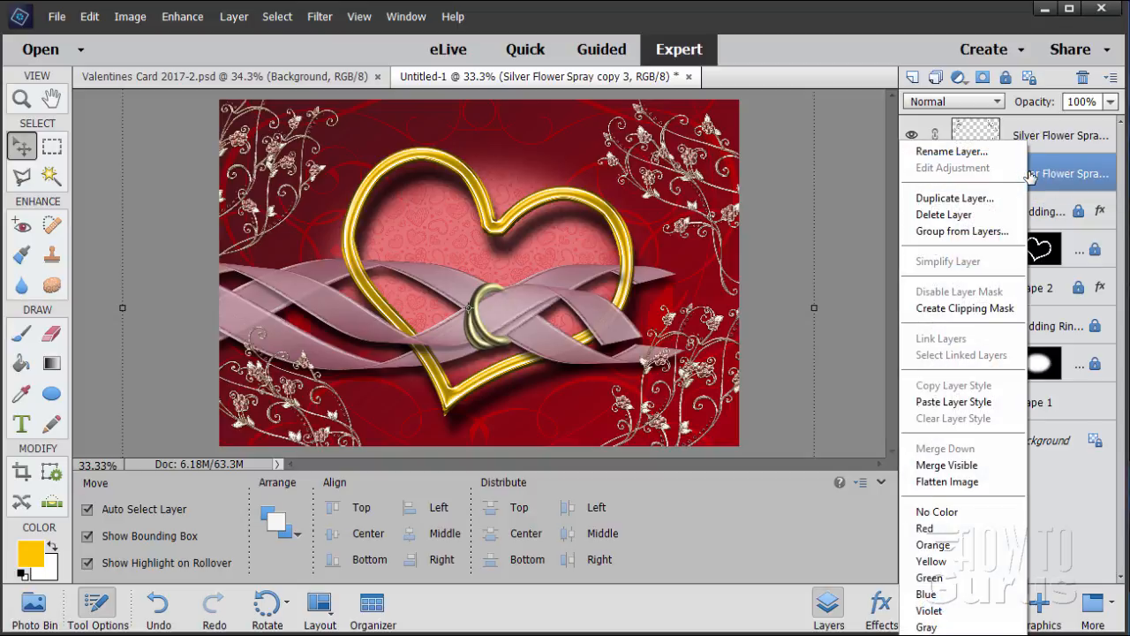
{"action": "left_click", "coordinate": [971, 401]}
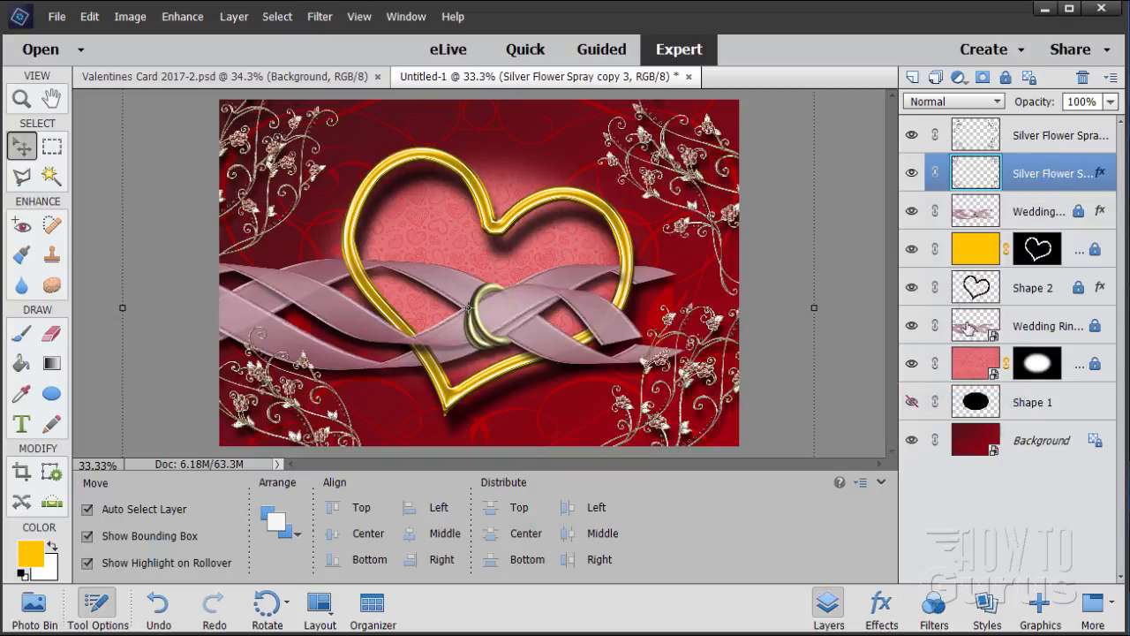
{"action": "left_click", "coordinate": [1025, 147]}
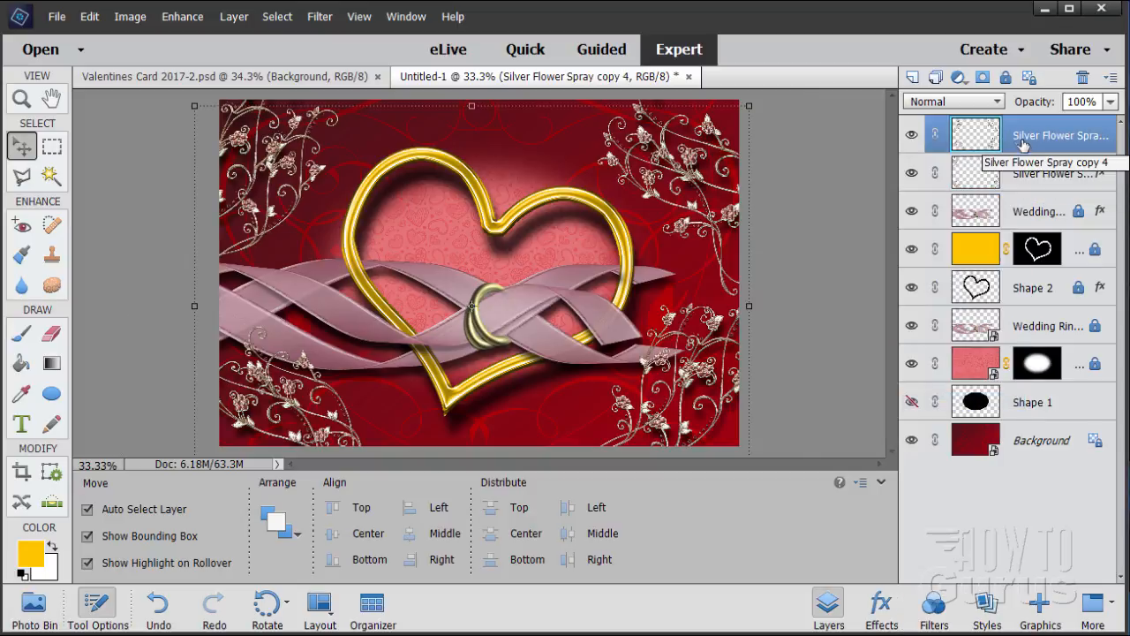
{"action": "right_click", "coordinate": [1020, 139]}
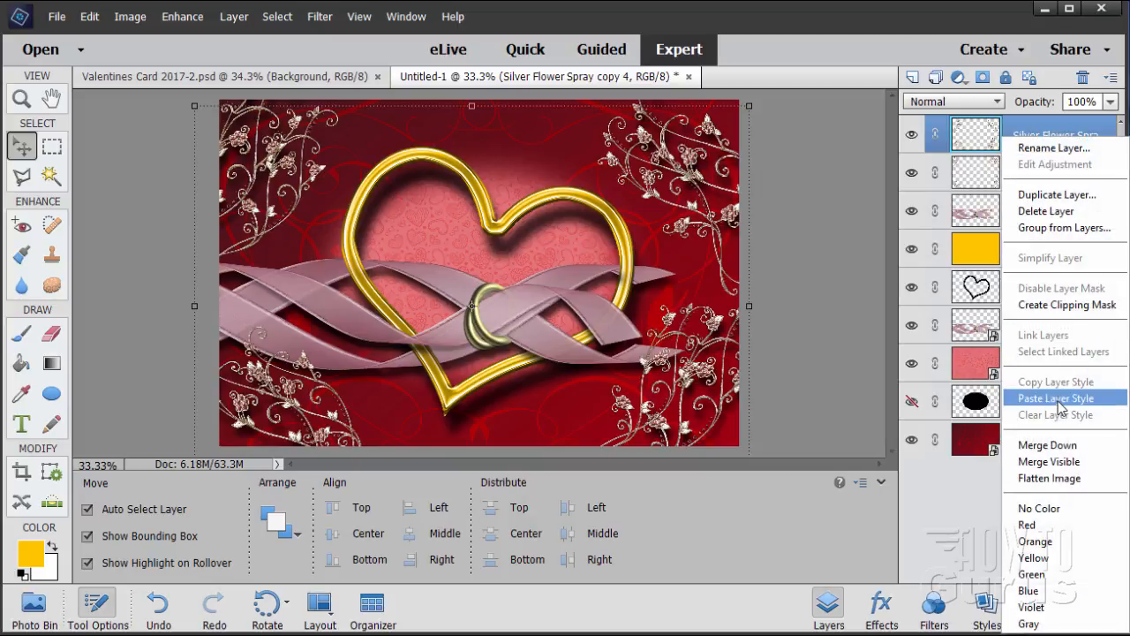
{"action": "left_click", "coordinate": [1056, 399]}
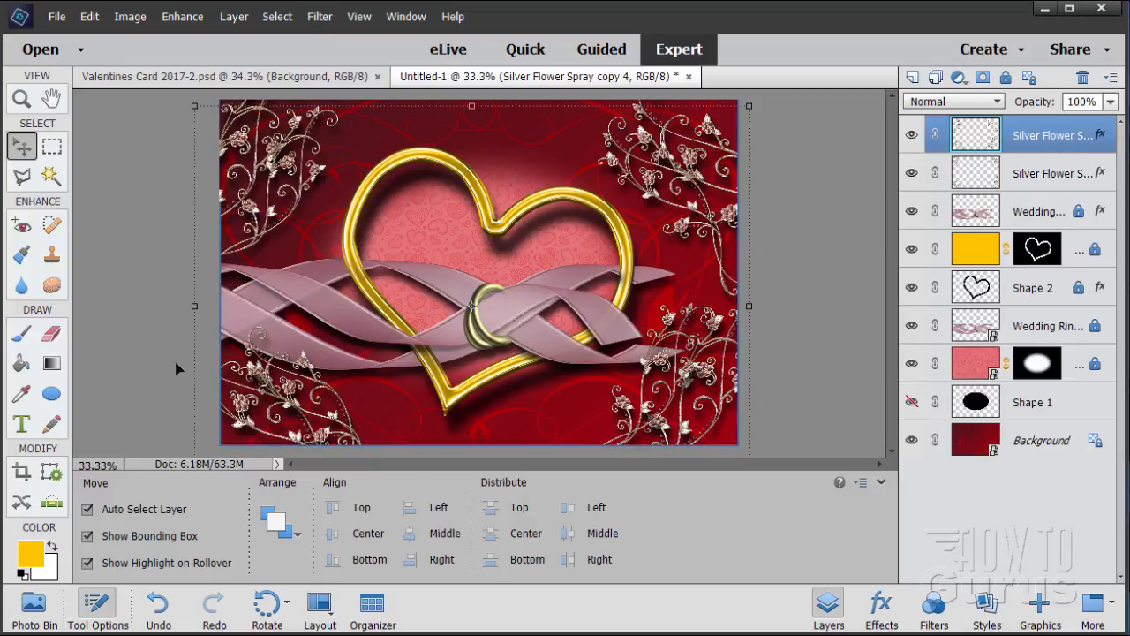
Step: Set the Type tool's text color to light pink ffcdda by sampling the ribbon and raising the brightness to 100%
{"action": "left_click", "coordinate": [22, 424]}
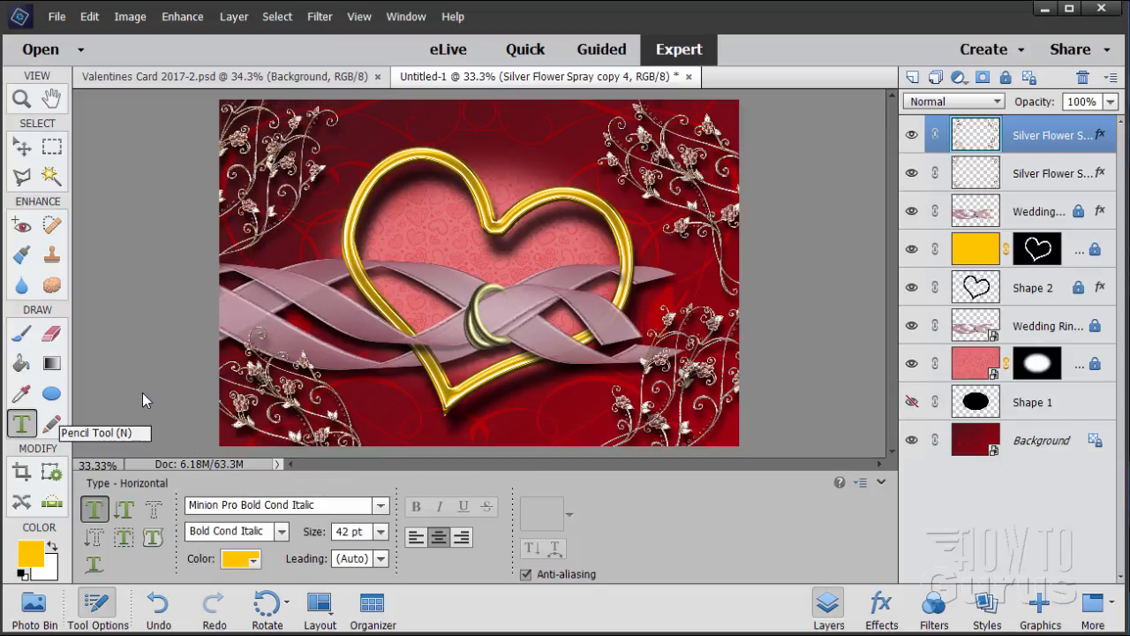
{"action": "left_click", "coordinate": [29, 564]}
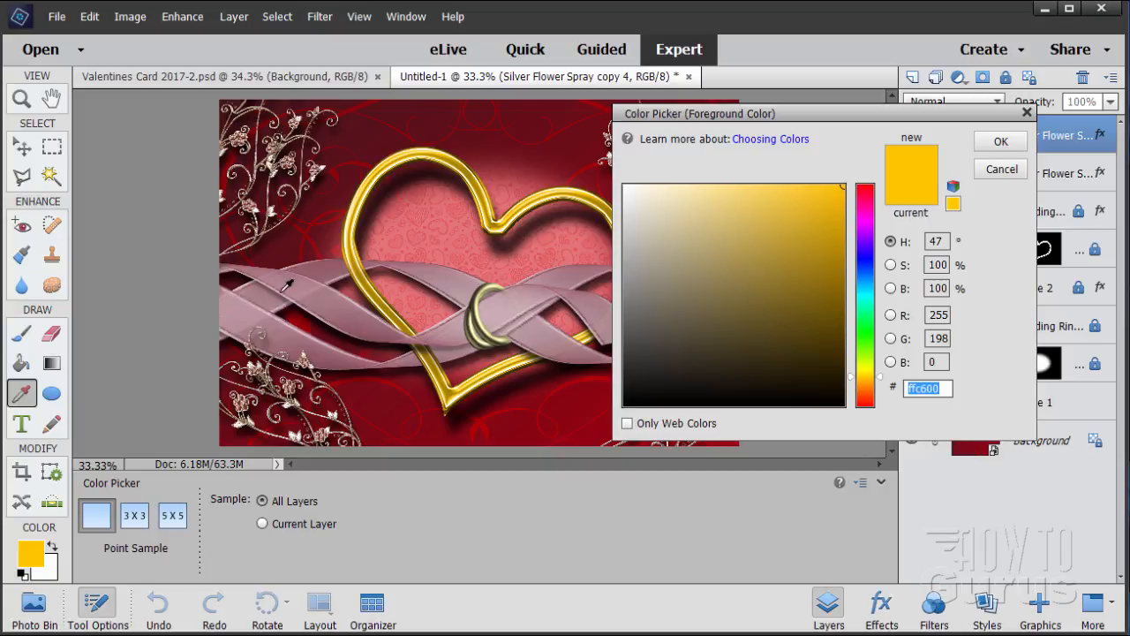
{"action": "left_click", "coordinate": [243, 309]}
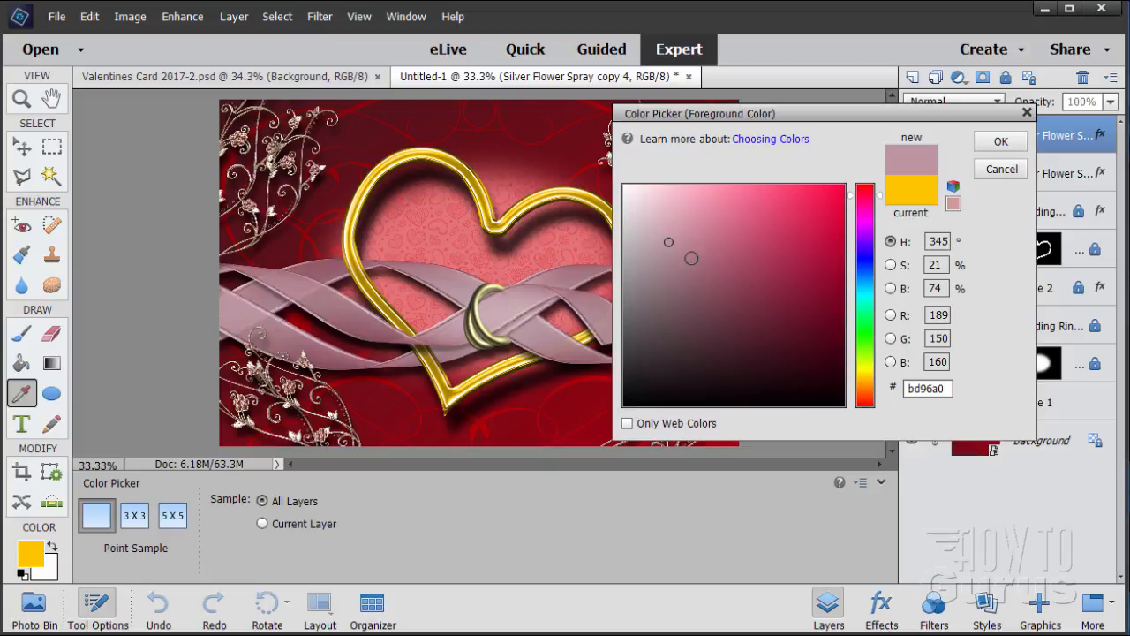
{"action": "left_click_drag", "start_coordinate": [668, 242], "coordinate": [667, 185]}
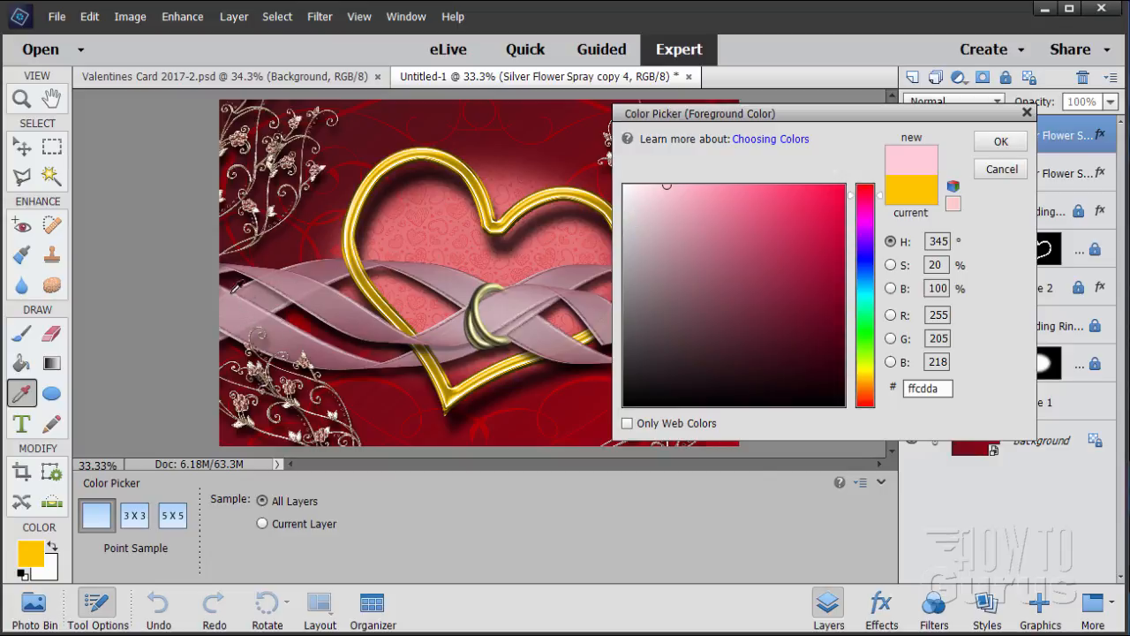
{"action": "left_click", "coordinate": [1000, 141]}
{"action": "key", "text": "t"}
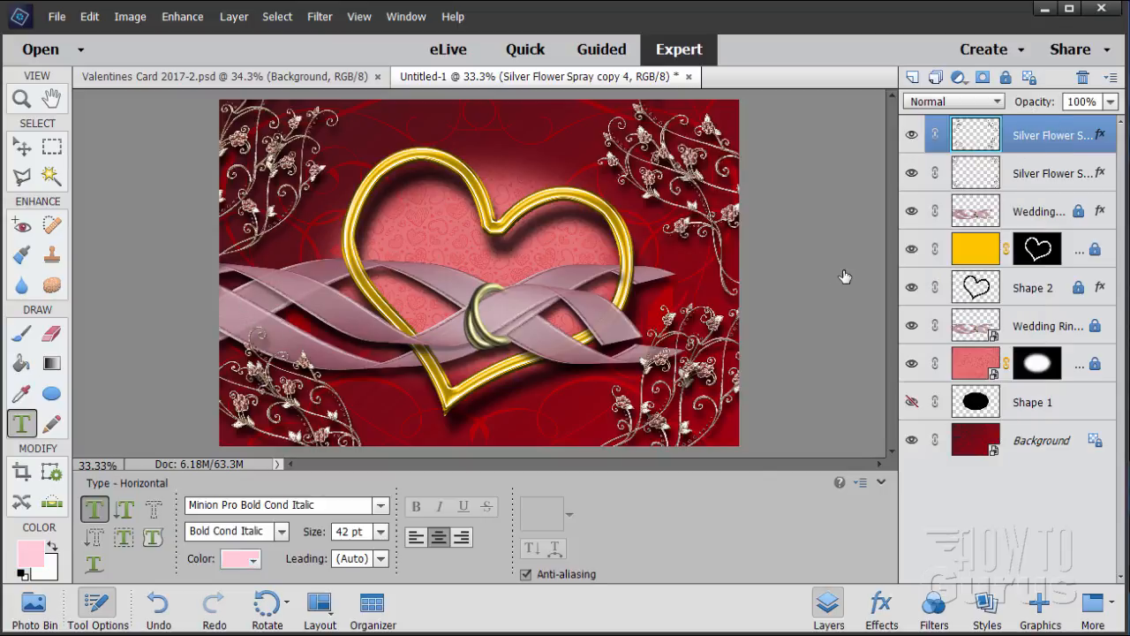
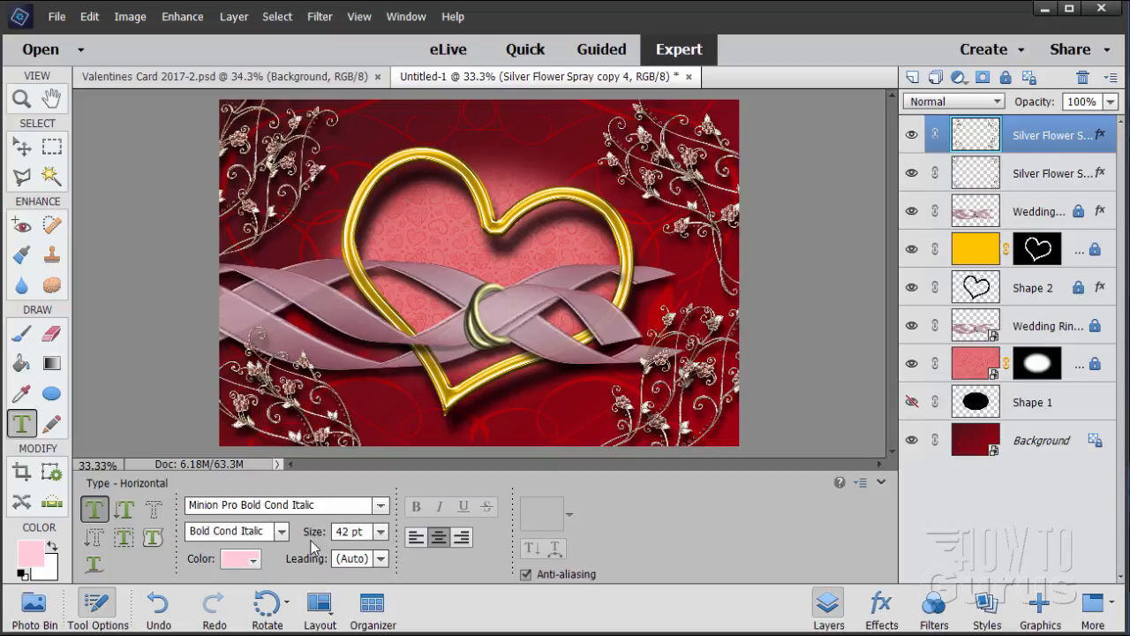
Step: Add the text "Happy" in 42 pt Minion Pro Bold Cond Italic and move it over the heart's upper-left edge, just above the ribbon
{"action": "left_click", "coordinate": [381, 168]}
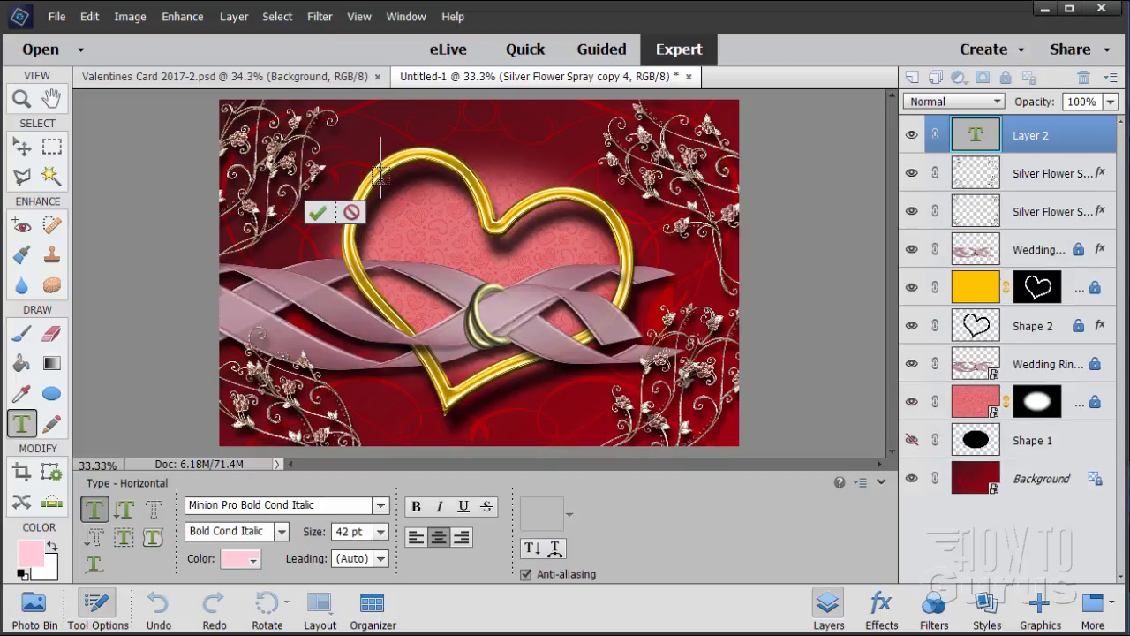
{"action": "type", "text": "Happy"}
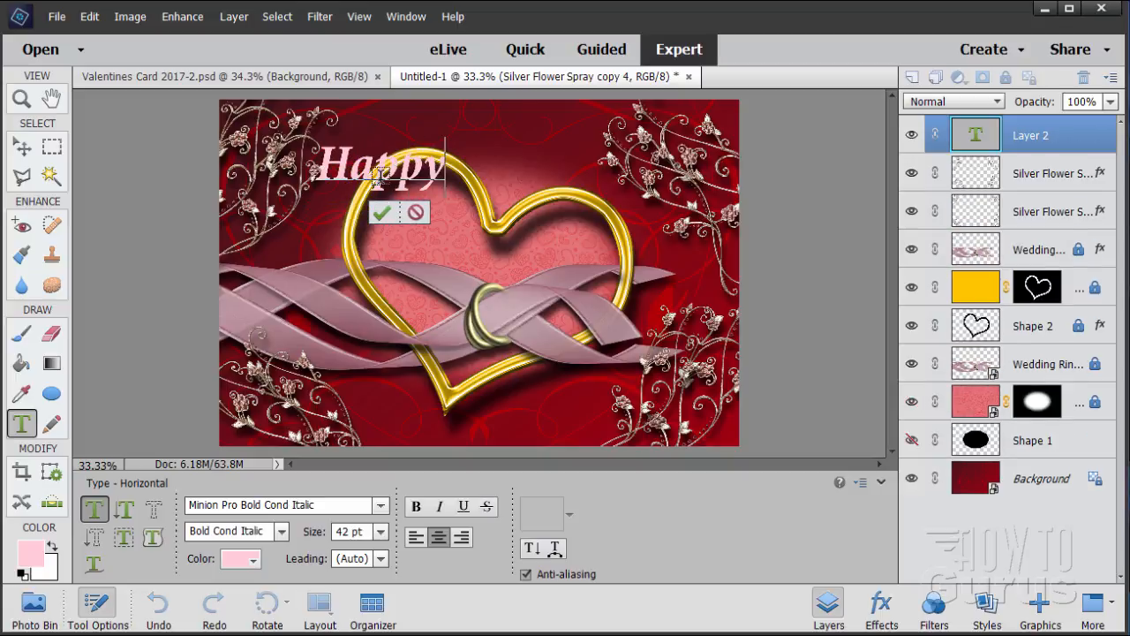
{"action": "left_click", "coordinate": [381, 212]}
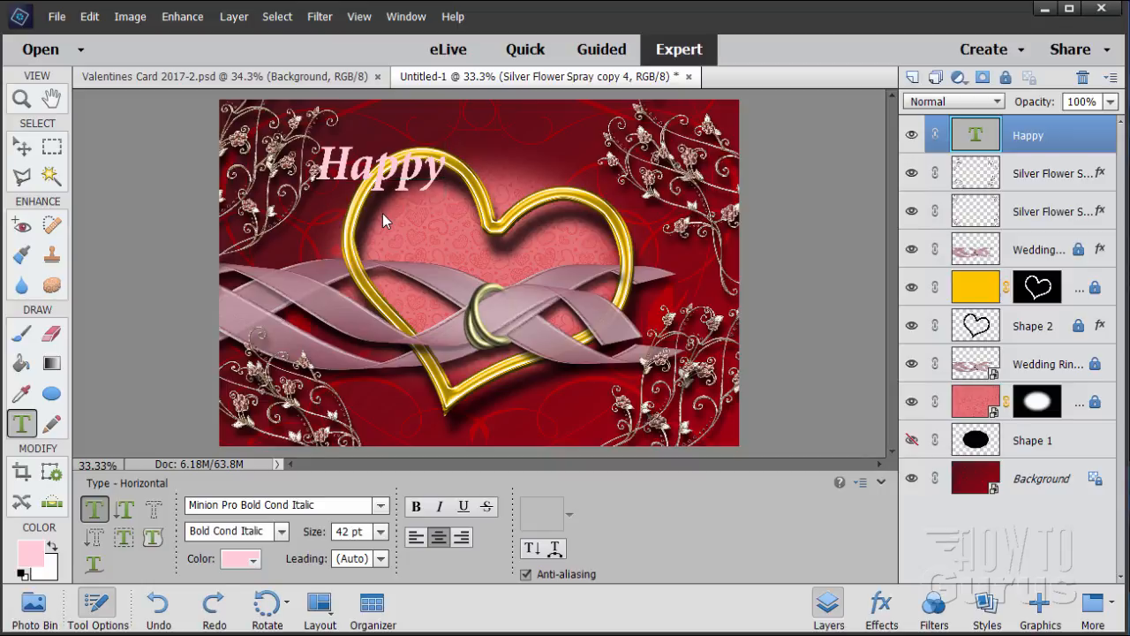
{"action": "key", "text": "v"}
{"action": "left_click_drag", "start_coordinate": [381, 167], "coordinate": [406, 229]}
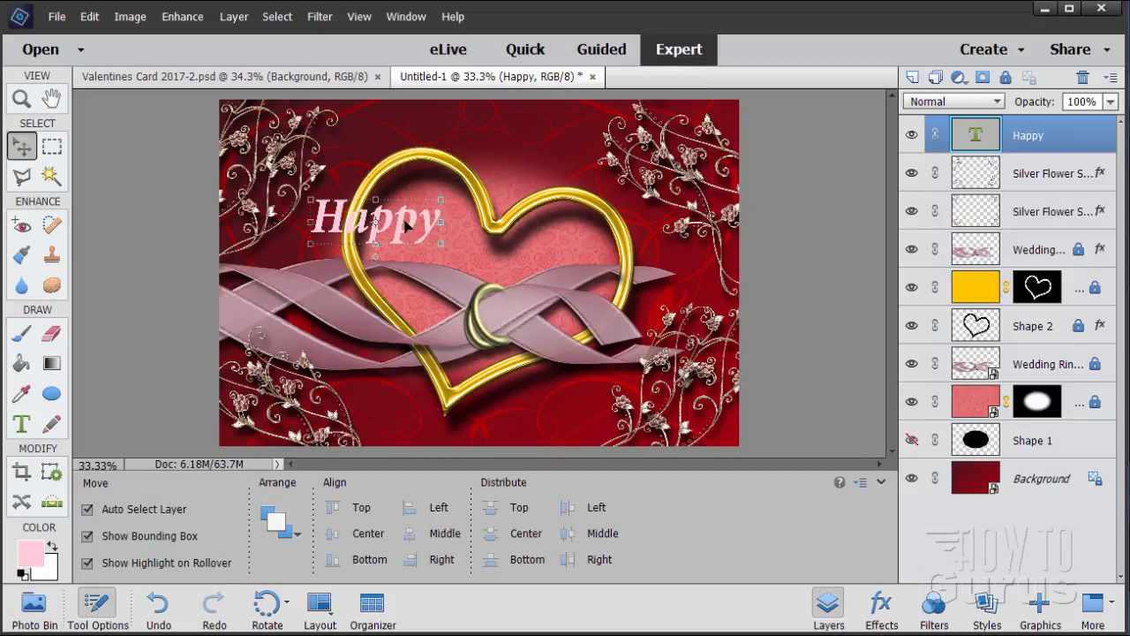
{"action": "left_click", "coordinate": [25, 424]}
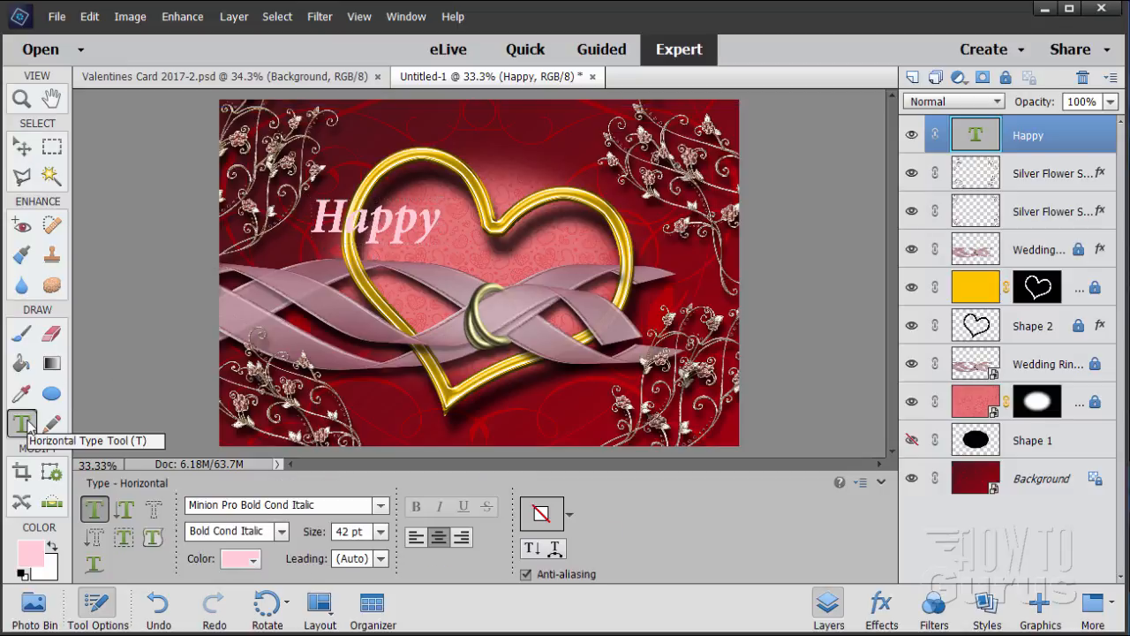
{"action": "left_click", "coordinate": [359, 532]}
{"action": "type", "text": "60"}
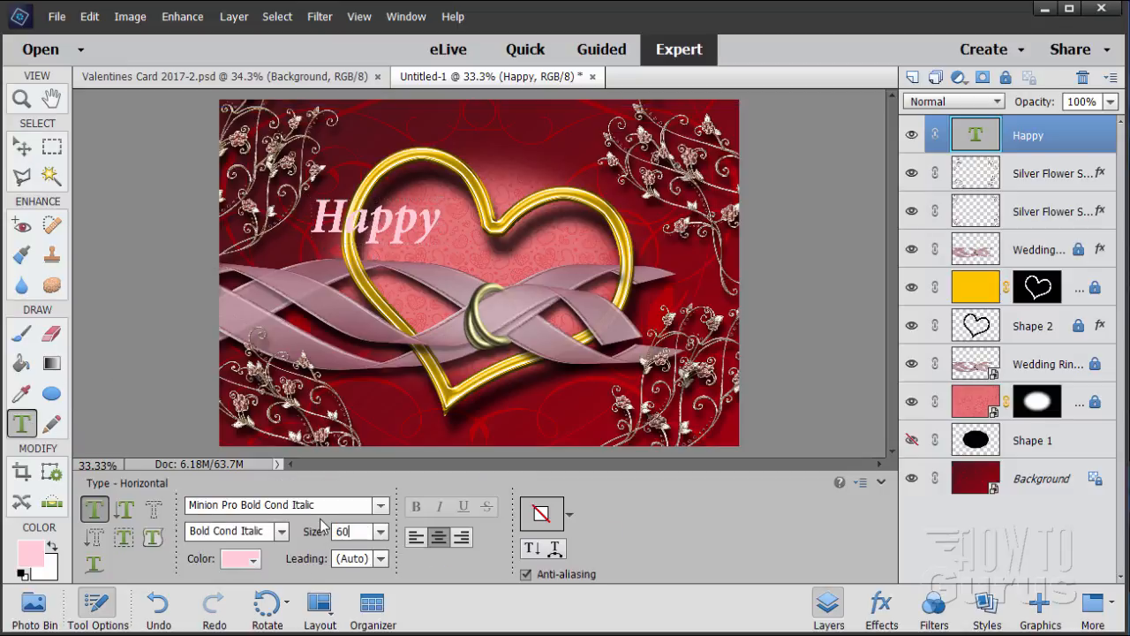
{"action": "left_click", "coordinate": [393, 298]}
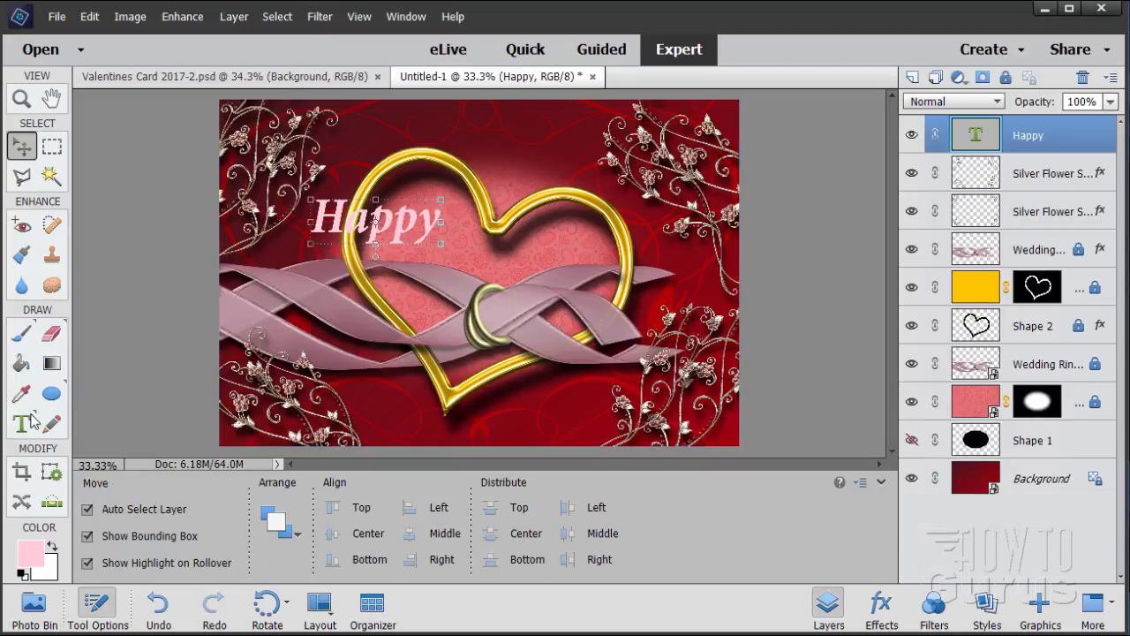
Step: Add the text "Valentines" as a separate 42 pt layer over the ribbon below Happy
{"action": "left_click", "coordinate": [21, 423]}
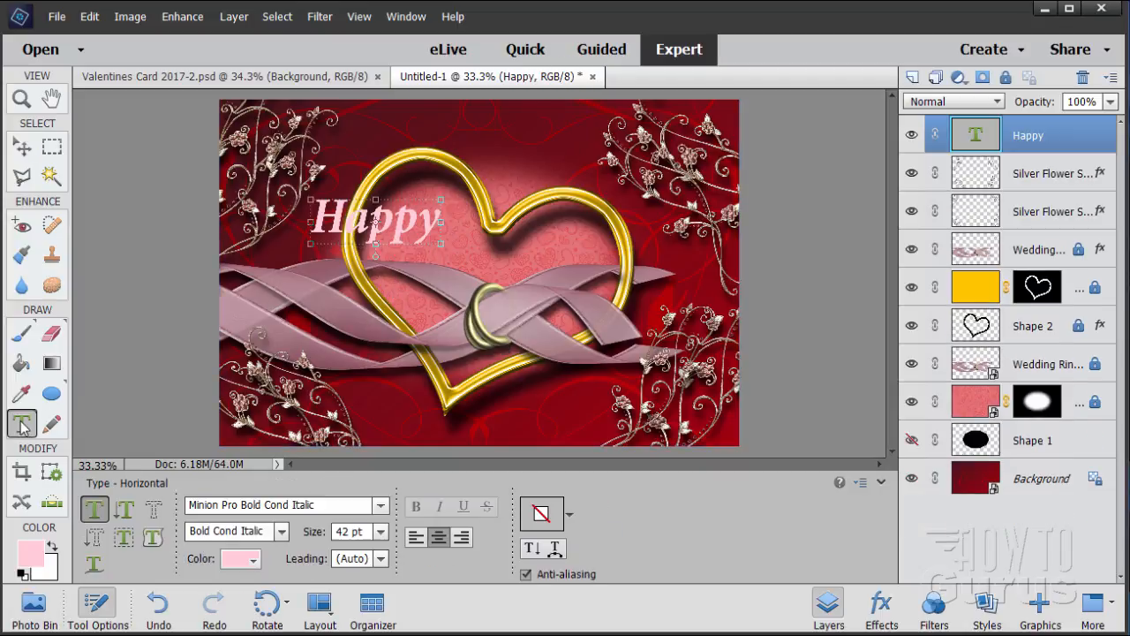
{"action": "left_click", "coordinate": [356, 296]}
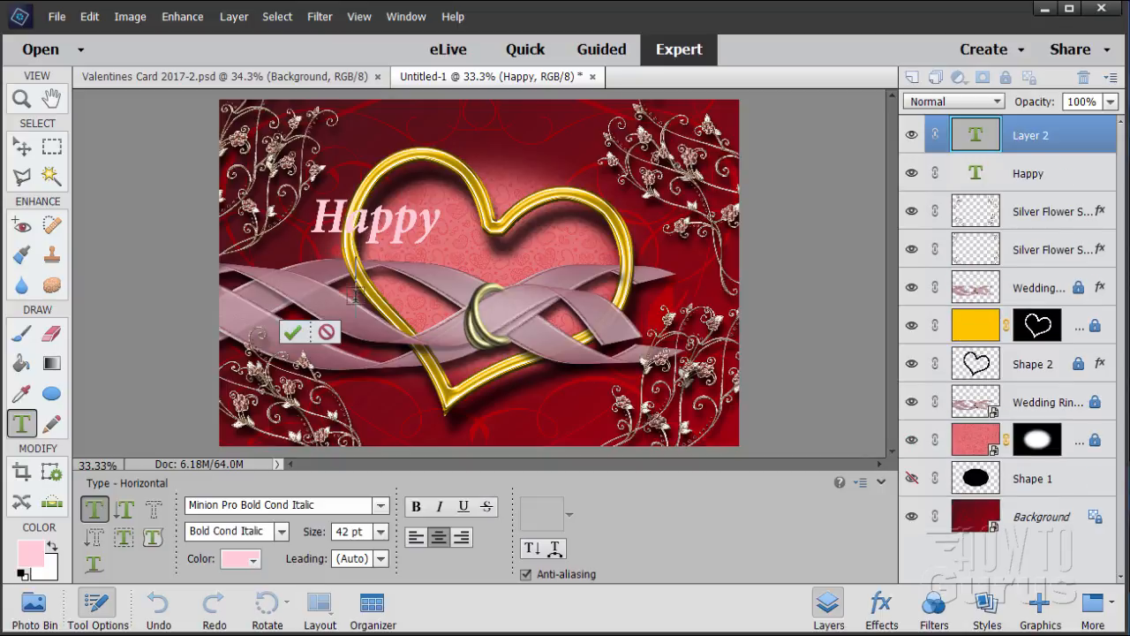
{"action": "type", "text": "Valentines"}
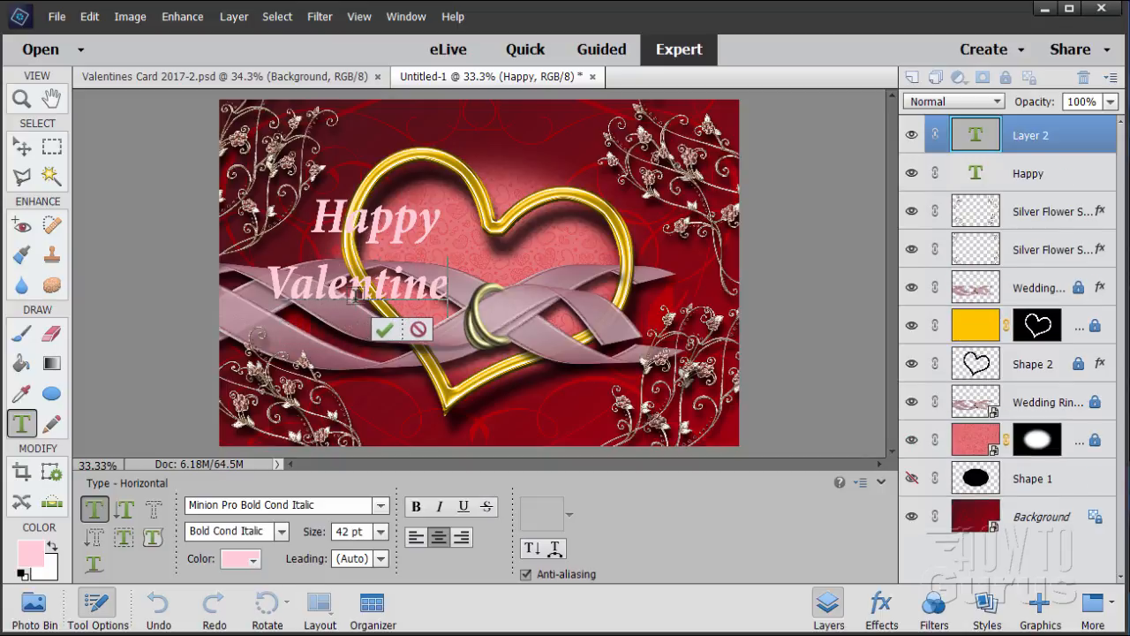
{"action": "left_click", "coordinate": [393, 332]}
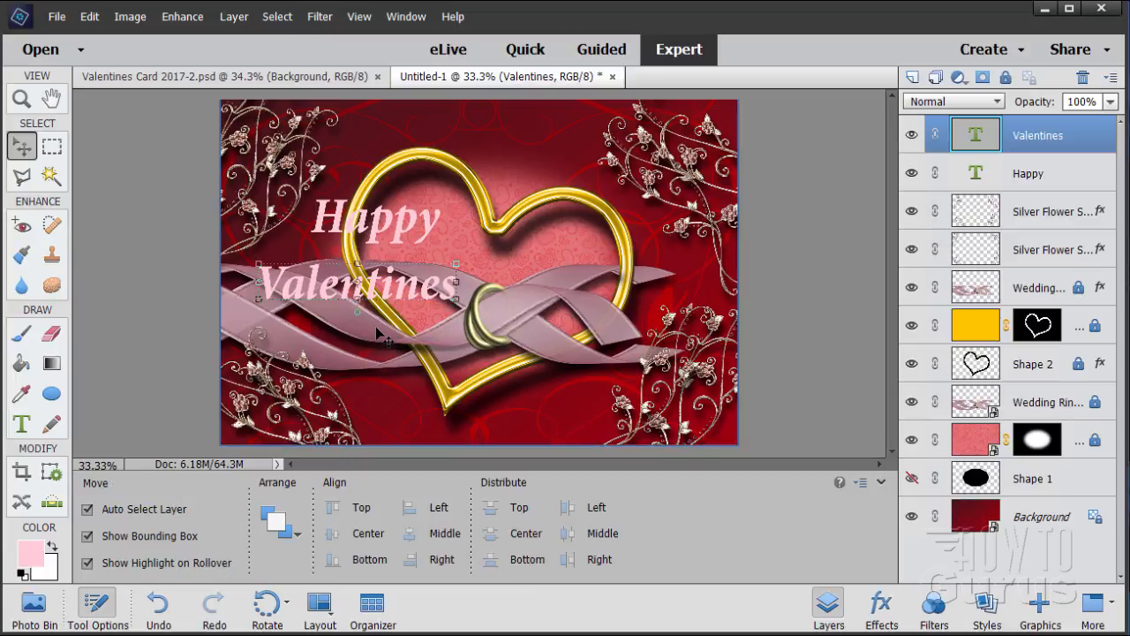
Step: Add the text "Day" as a separate 42 pt layer below Valentines
{"action": "left_click", "coordinate": [21, 423]}
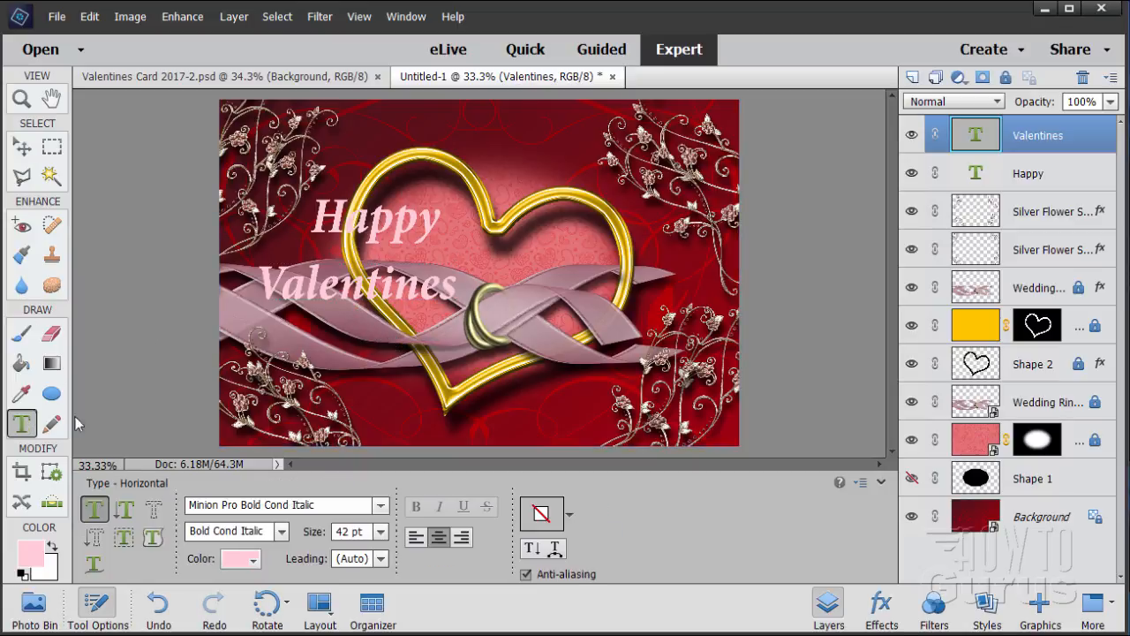
{"action": "left_click", "coordinate": [396, 369]}
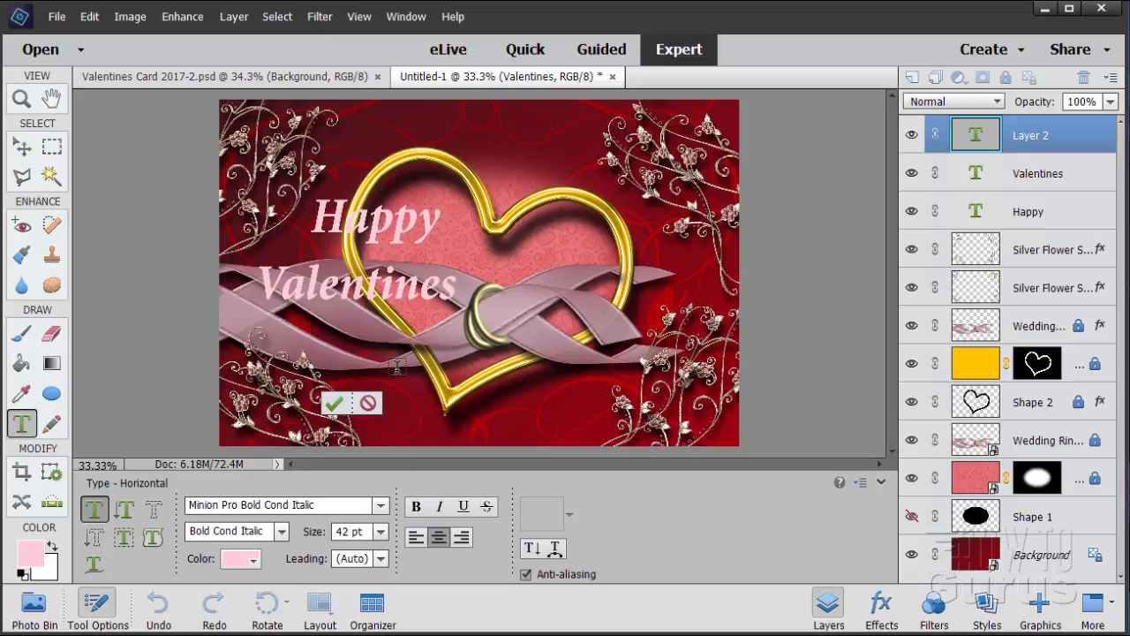
{"action": "type", "text": "Day"}
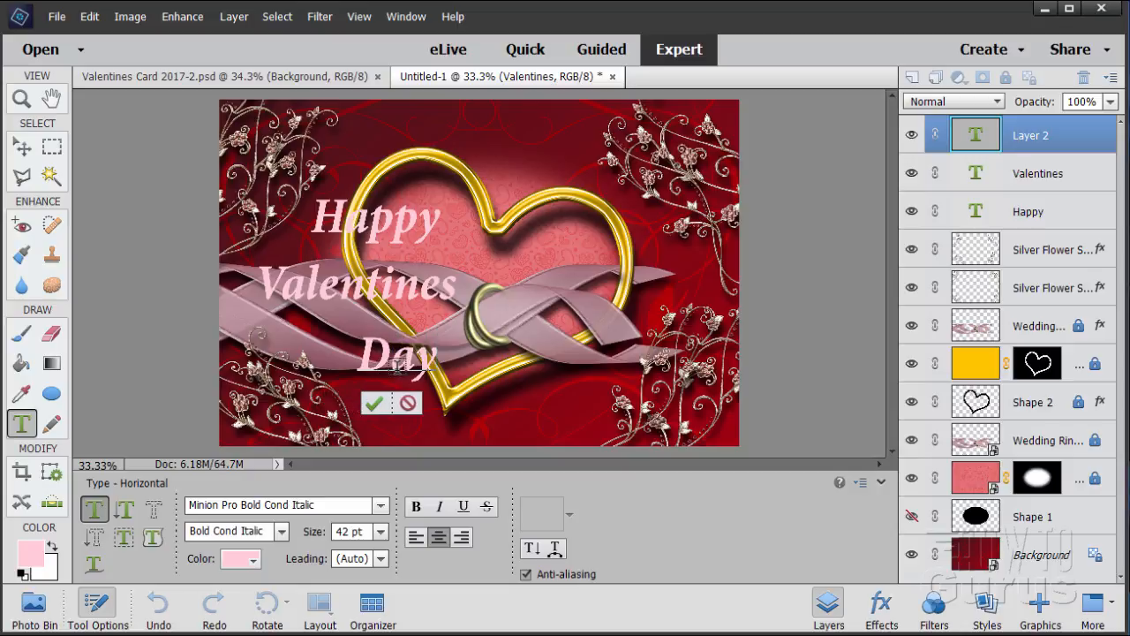
{"action": "left_click", "coordinate": [373, 403]}
{"action": "key", "text": "v"}
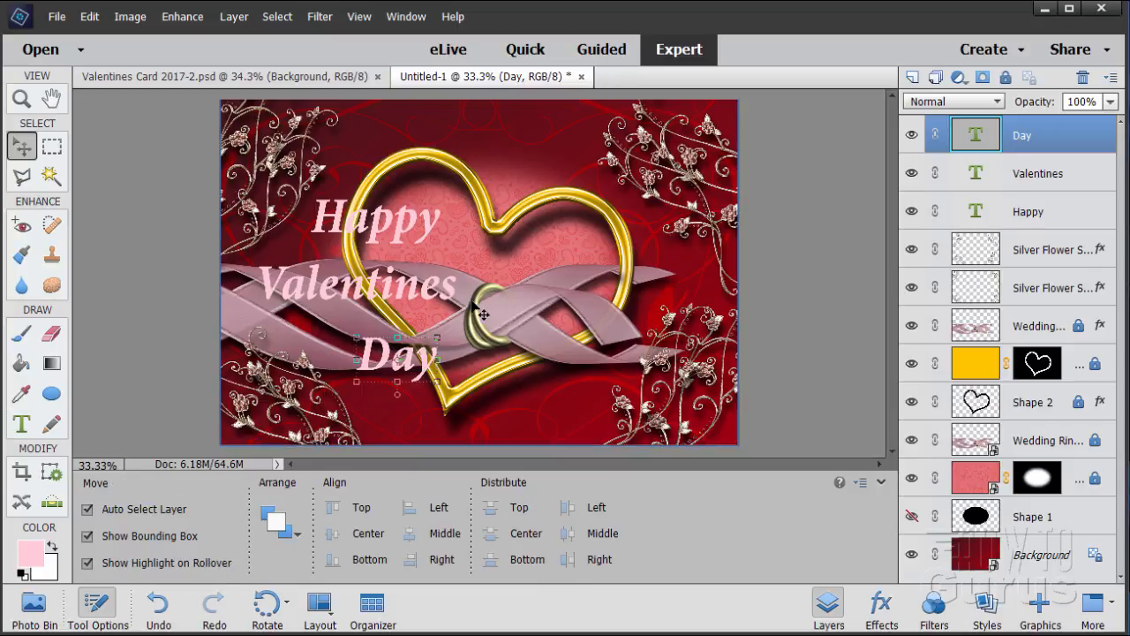
Step: Move the Day text beside the lower-right flower spray and the Valentines text across the lower part of the heart
{"action": "left_click_drag", "start_coordinate": [412, 364], "coordinate": [547, 424]}
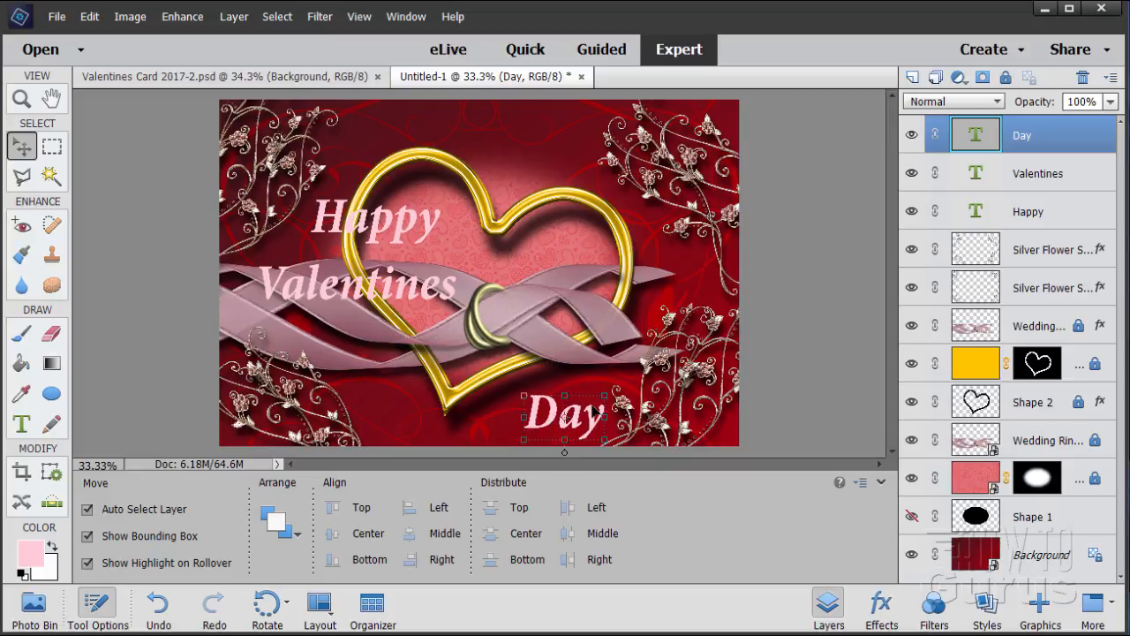
{"action": "left_click", "coordinate": [346, 301]}
{"action": "left_click_drag", "start_coordinate": [325, 290], "coordinate": [437, 357]}
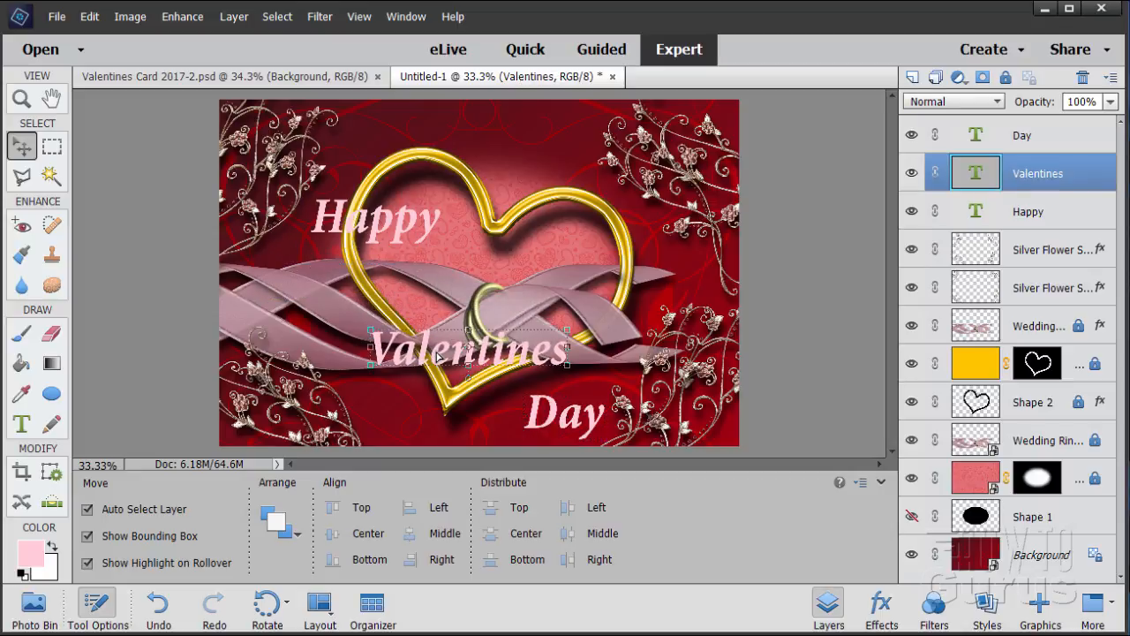
Step: Set the size of the Valentines text to 60 pt
{"action": "left_click", "coordinate": [22, 424]}
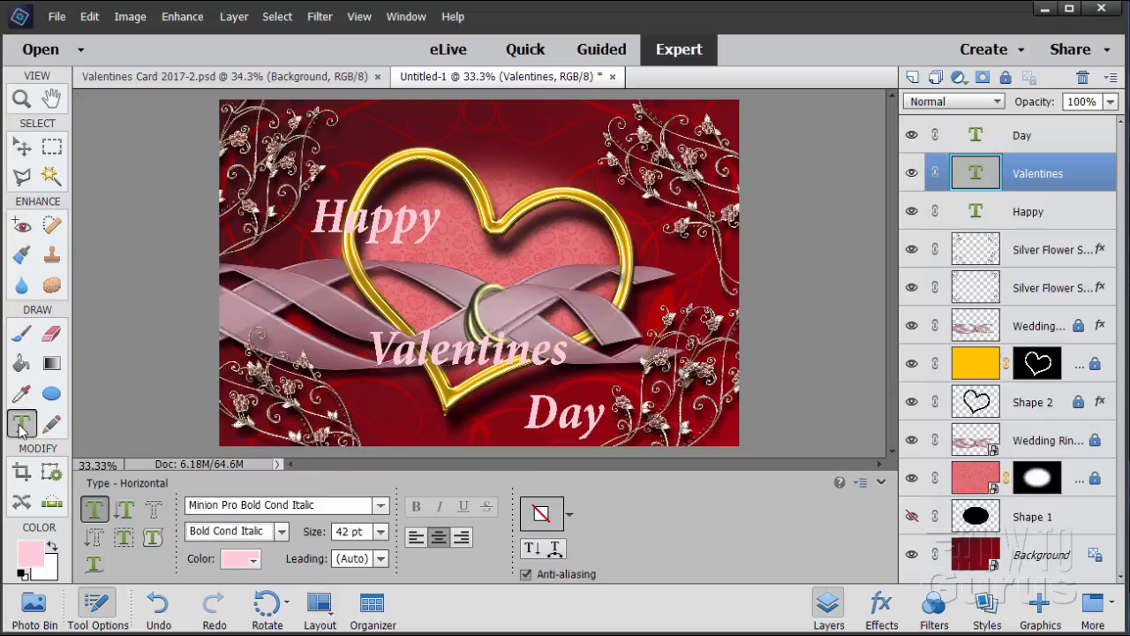
{"action": "double_click", "coordinate": [464, 360]}
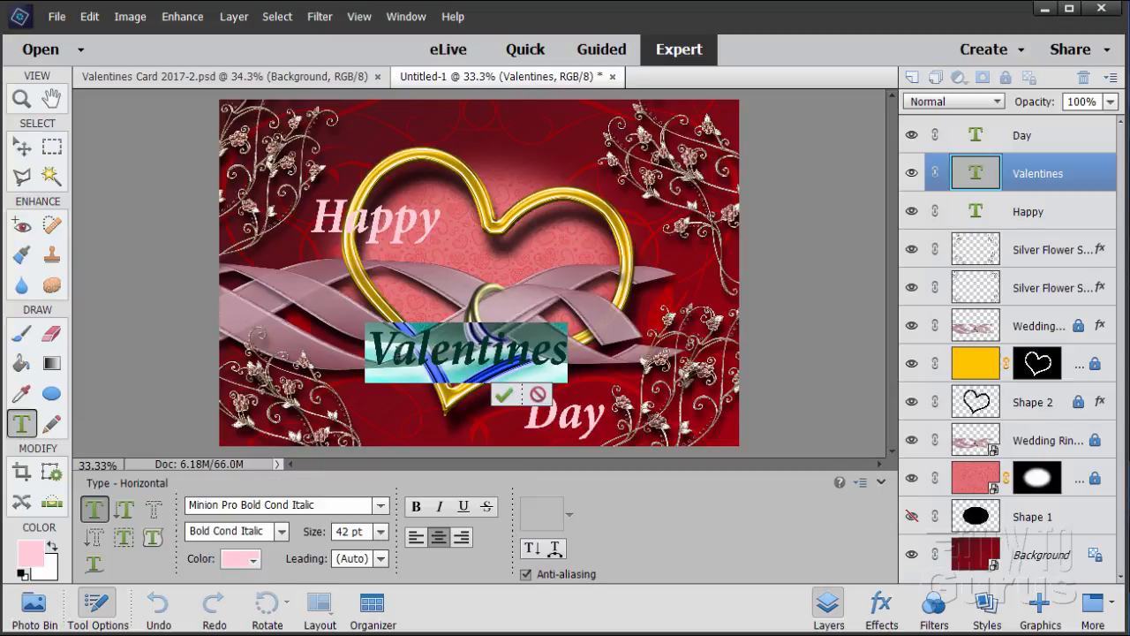
{"action": "left_click", "coordinate": [480, 353]}
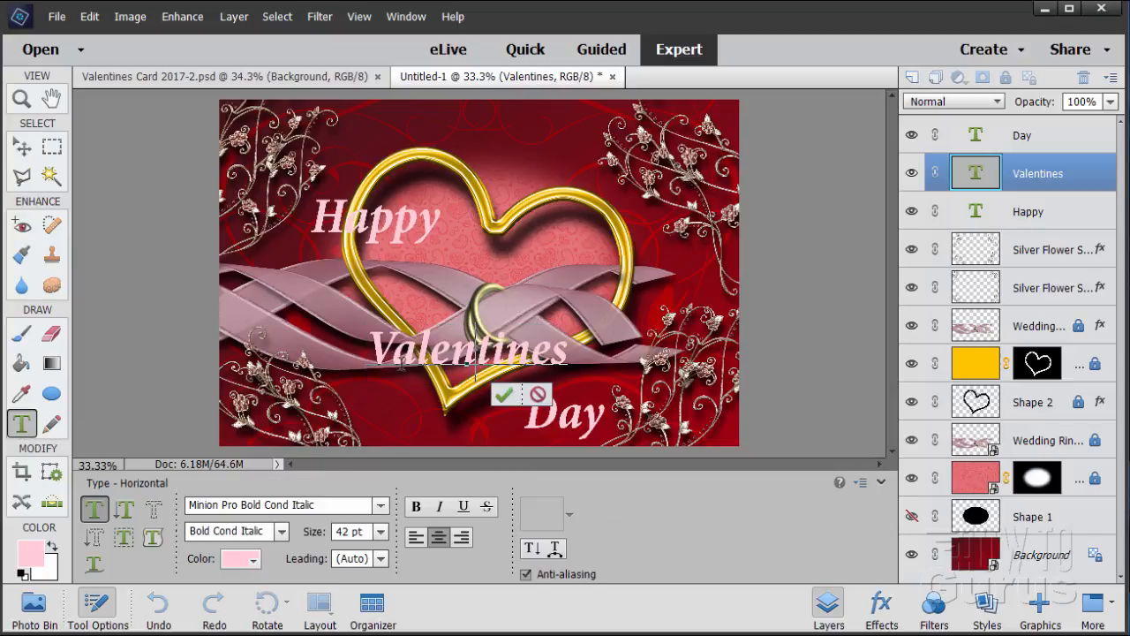
{"action": "left_click_drag", "start_coordinate": [371, 352], "coordinate": [589, 366]}
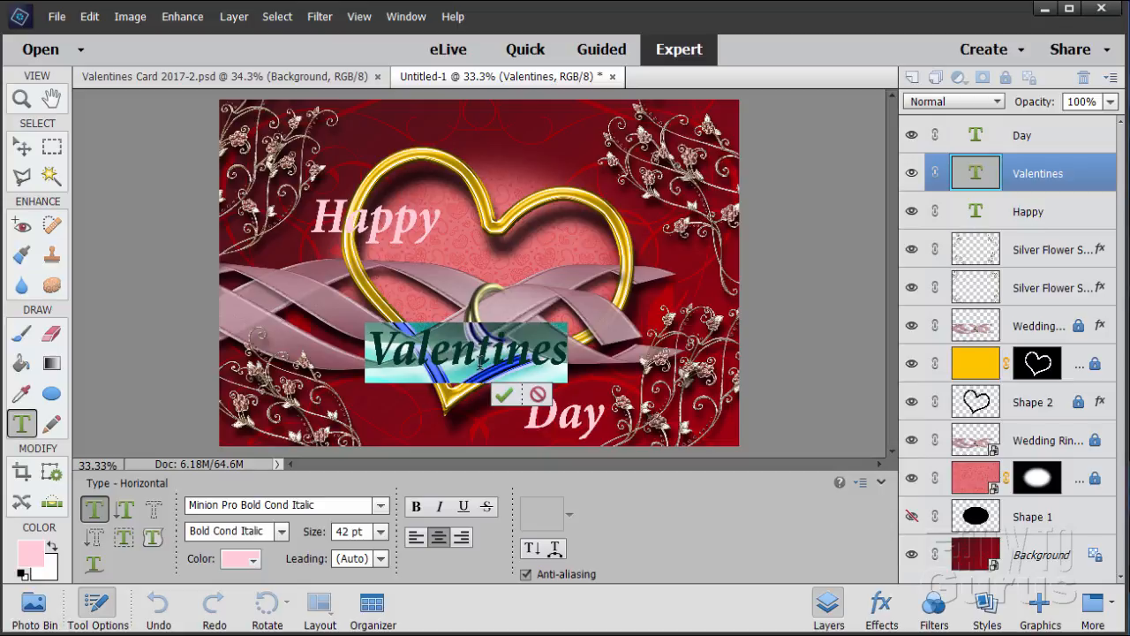
{"action": "left_click", "coordinate": [358, 531]}
{"action": "type", "text": "60"}
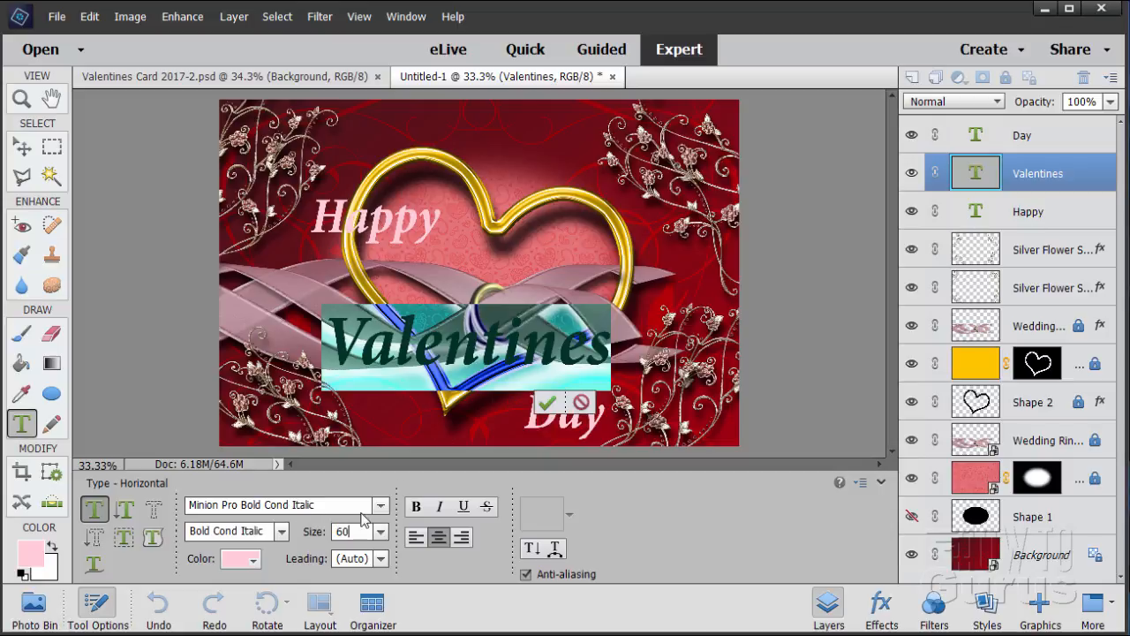
{"action": "left_click", "coordinate": [547, 402]}
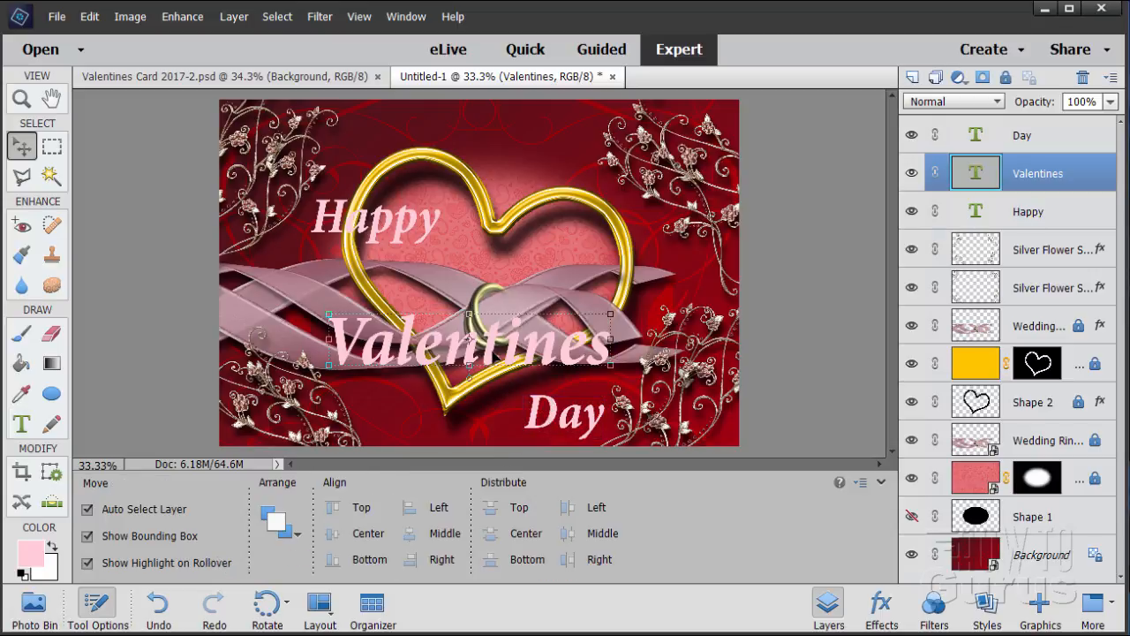
Step: Lower the Valentines text and shift it slightly left so it sits just above Day, across the heart's lower tip
{"action": "left_click_drag", "start_coordinate": [491, 352], "coordinate": [491, 365]}
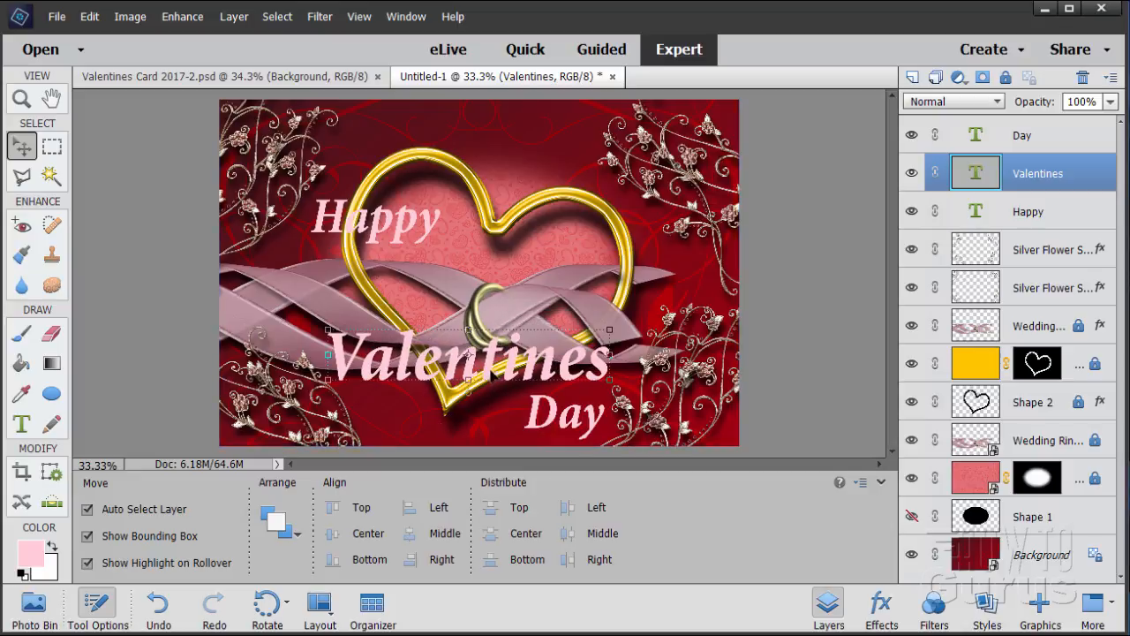
{"action": "left_click_drag", "start_coordinate": [493, 374], "coordinate": [468, 375]}
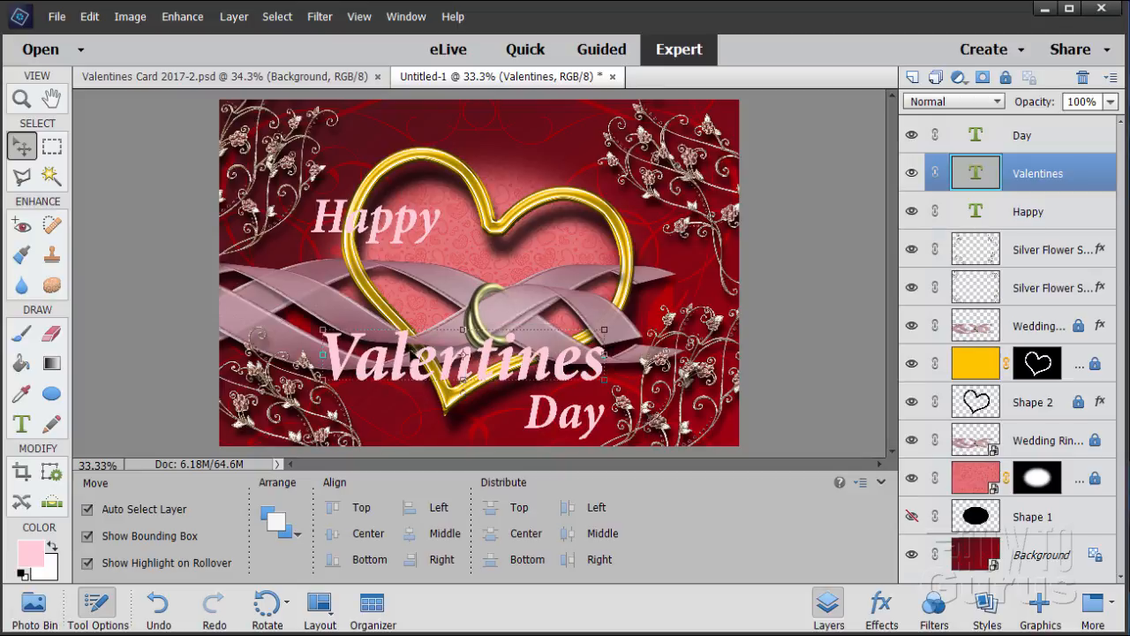
{"action": "left_click_drag", "start_coordinate": [449, 374], "coordinate": [448, 382]}
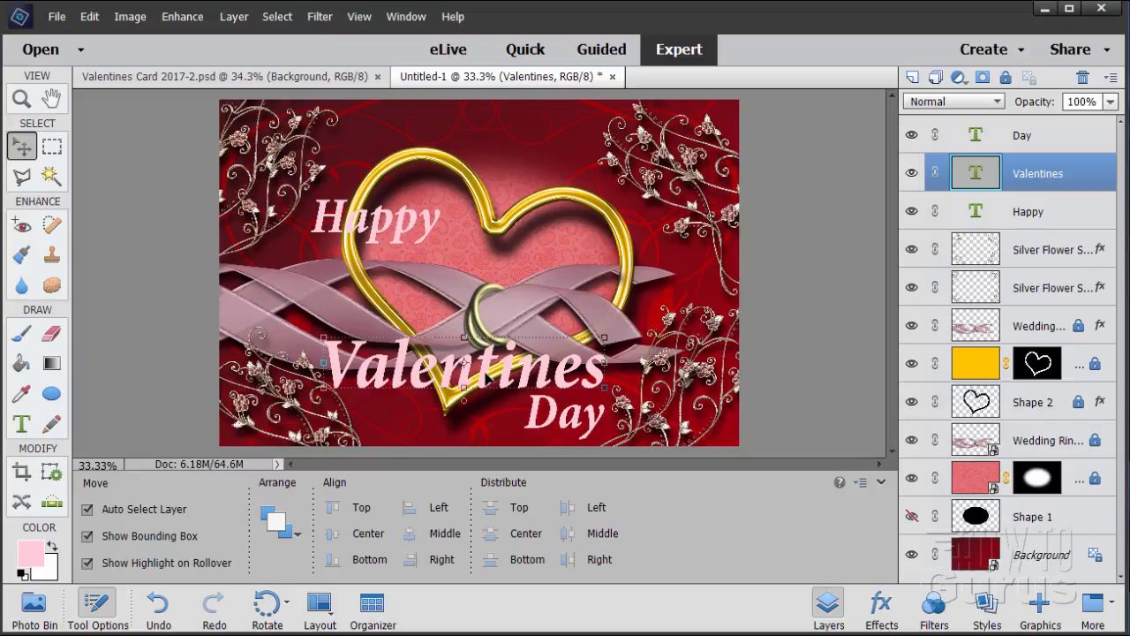
{"action": "key", "text": "Up"}
{"action": "key", "text": "Up"}
{"action": "key", "text": "Up"}
{"action": "key", "text": "Up"}
{"action": "key", "text": "Up"}
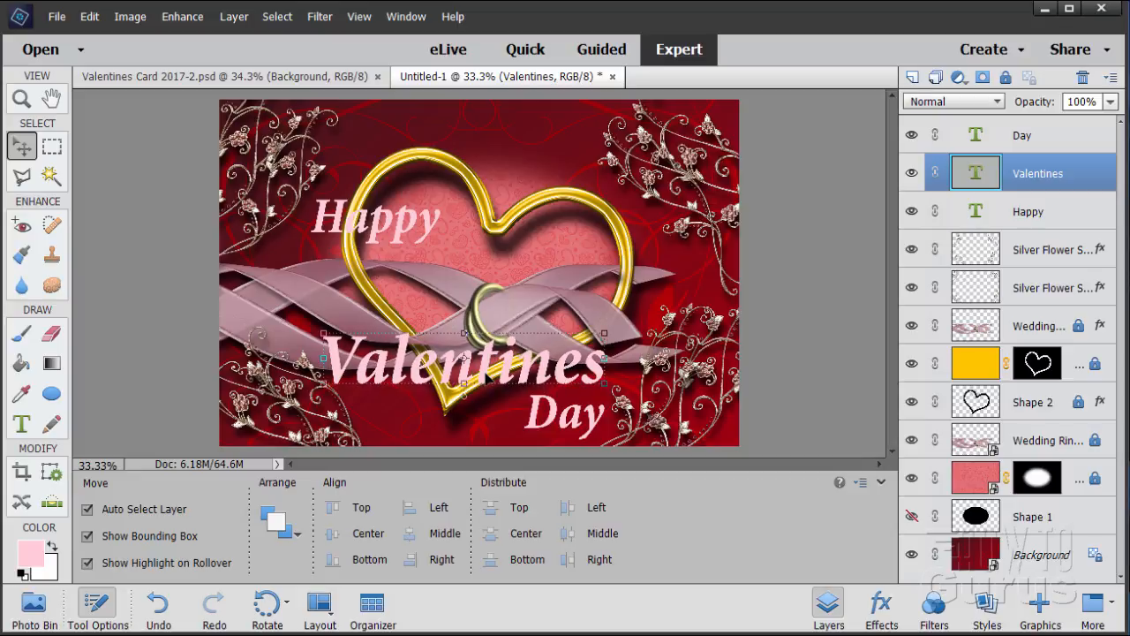
{"action": "key", "text": "Up"}
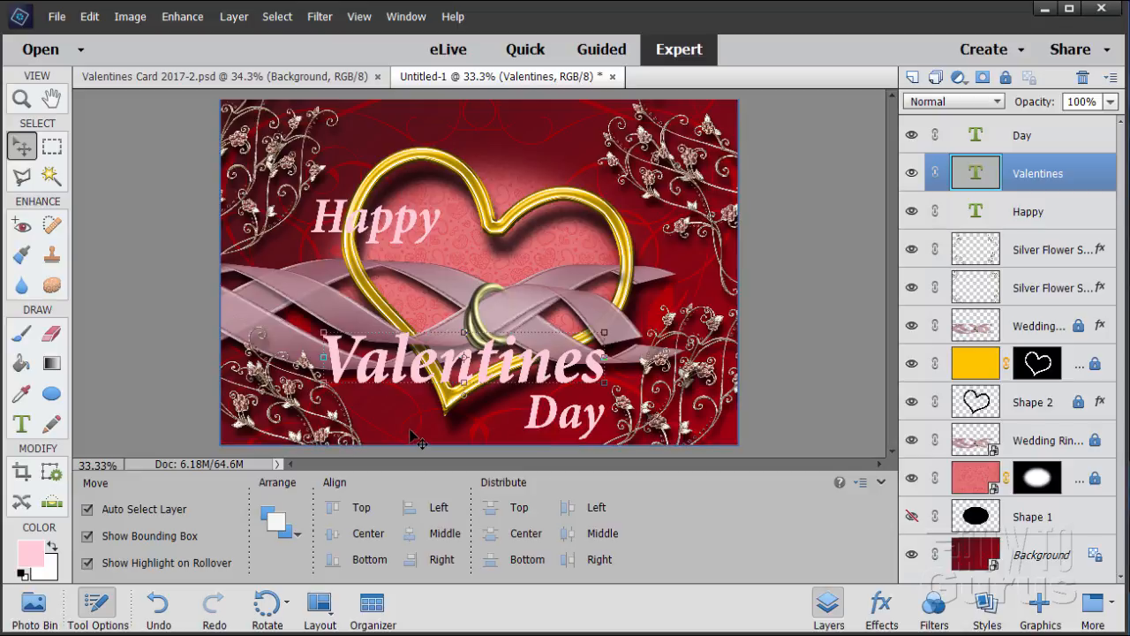
Step: Nudge the Valentines text slightly right so its end extends just past Day
{"action": "key", "text": "Right"}
{"action": "key", "text": "Right"}
{"action": "key", "text": "Right"}
{"action": "key", "text": "Right"}
{"action": "key", "text": "Right"}
{"action": "key", "text": "Right"}
{"action": "key", "text": "Right"}
{"action": "key", "text": "Right"}
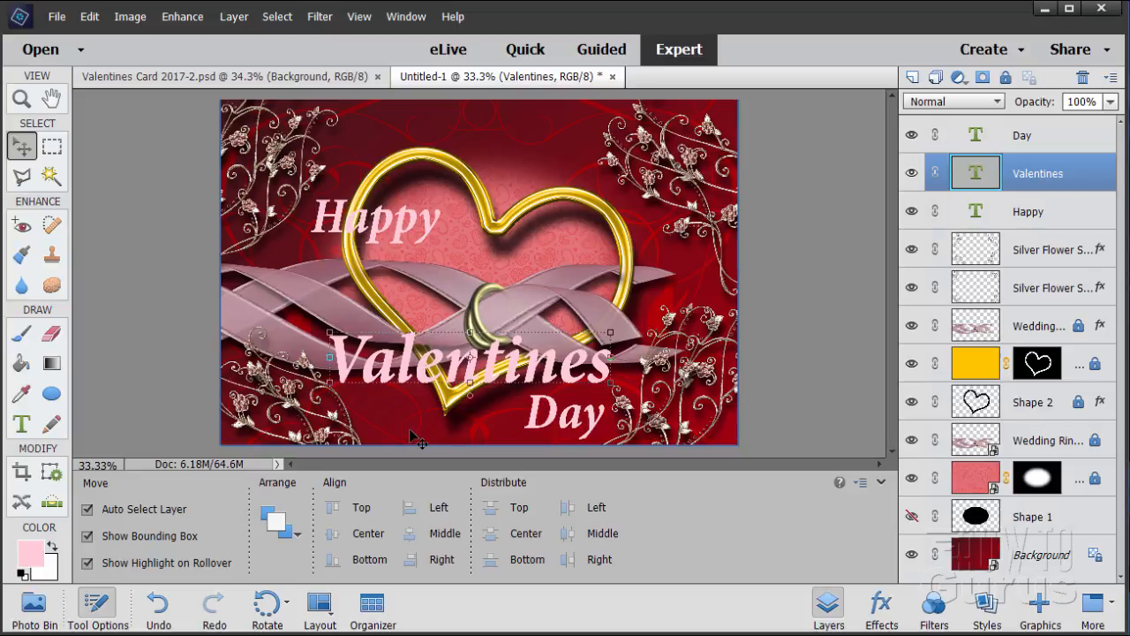
{"action": "key", "text": "Left"}
{"action": "key", "text": "Left"}
{"action": "key", "text": "Left"}
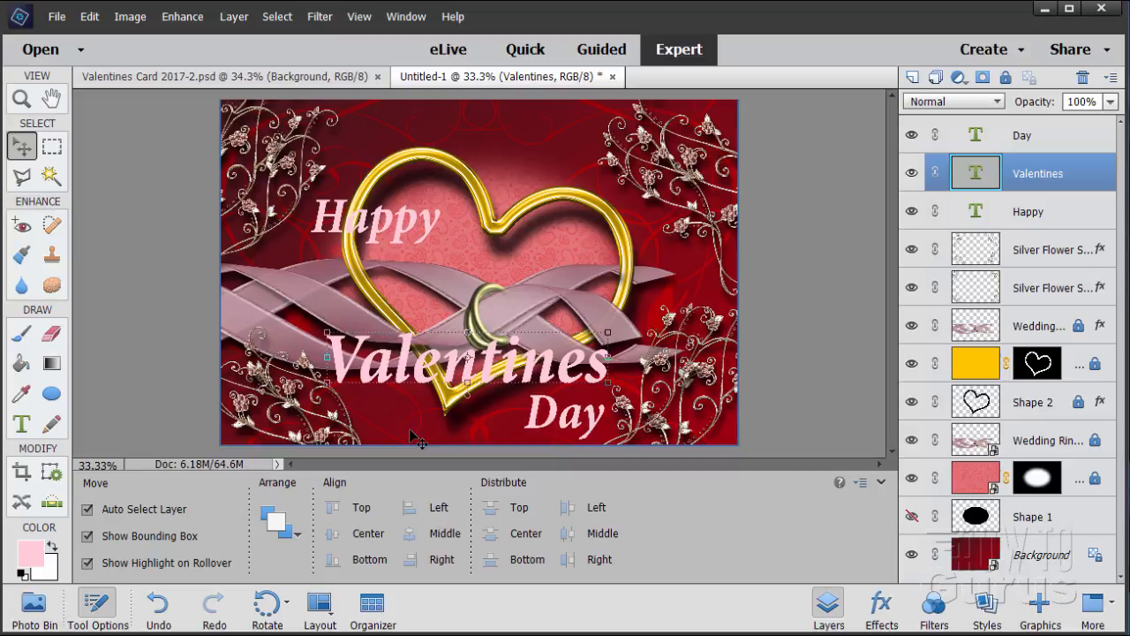
{"action": "left_click", "coordinate": [562, 428]}
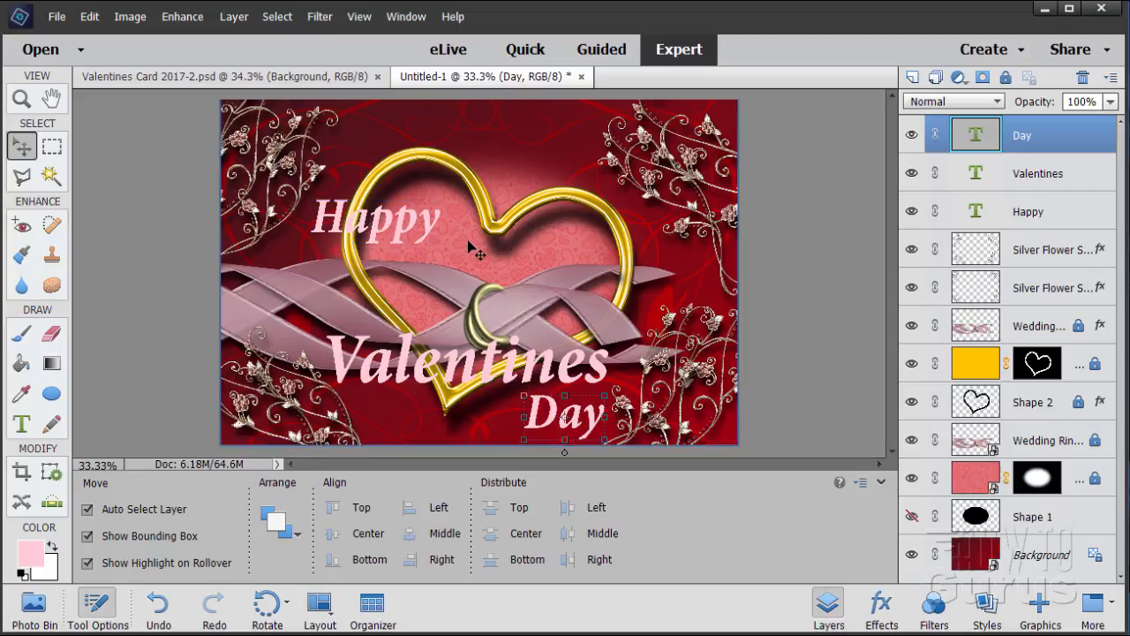
{"action": "left_click", "coordinate": [406, 237]}
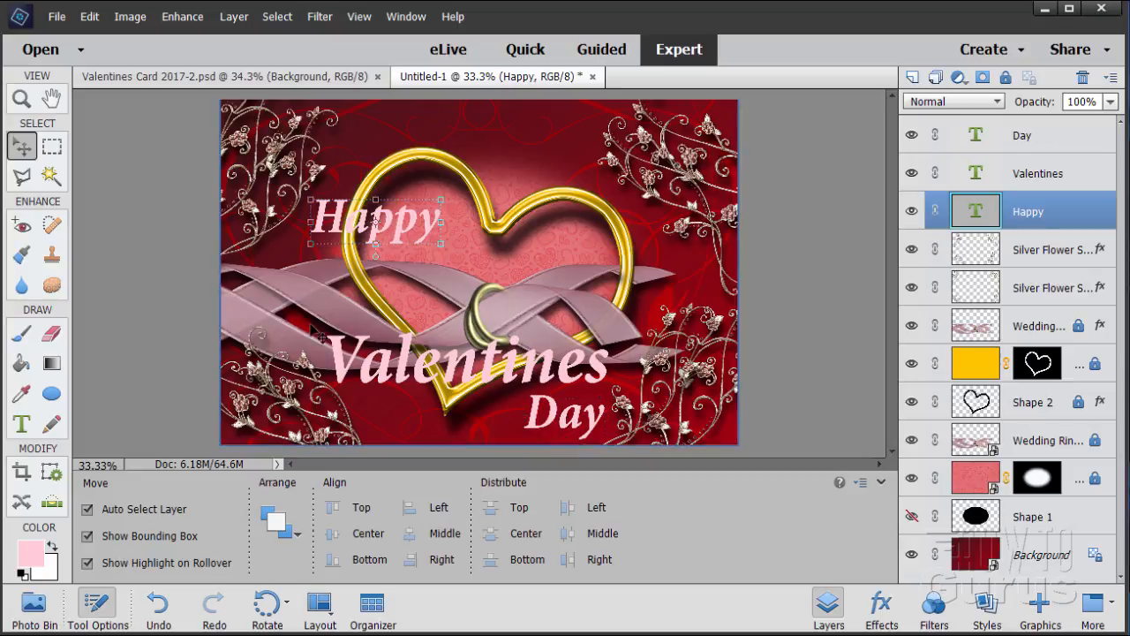
{"action": "left_click", "coordinate": [1038, 251]}
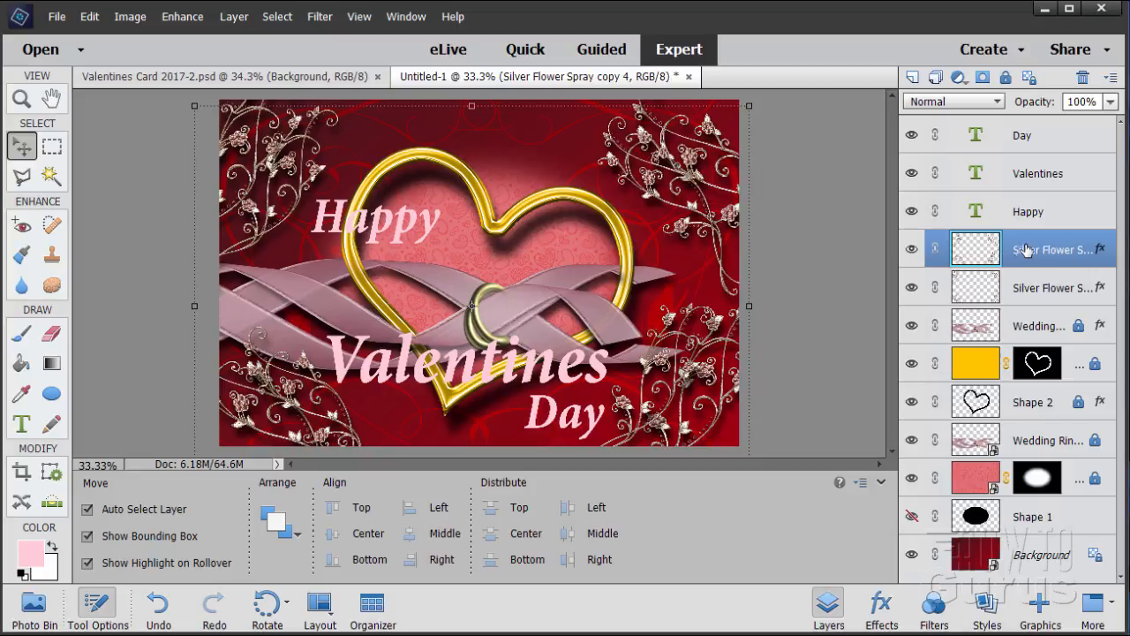
{"action": "right_click", "coordinate": [1019, 257]}
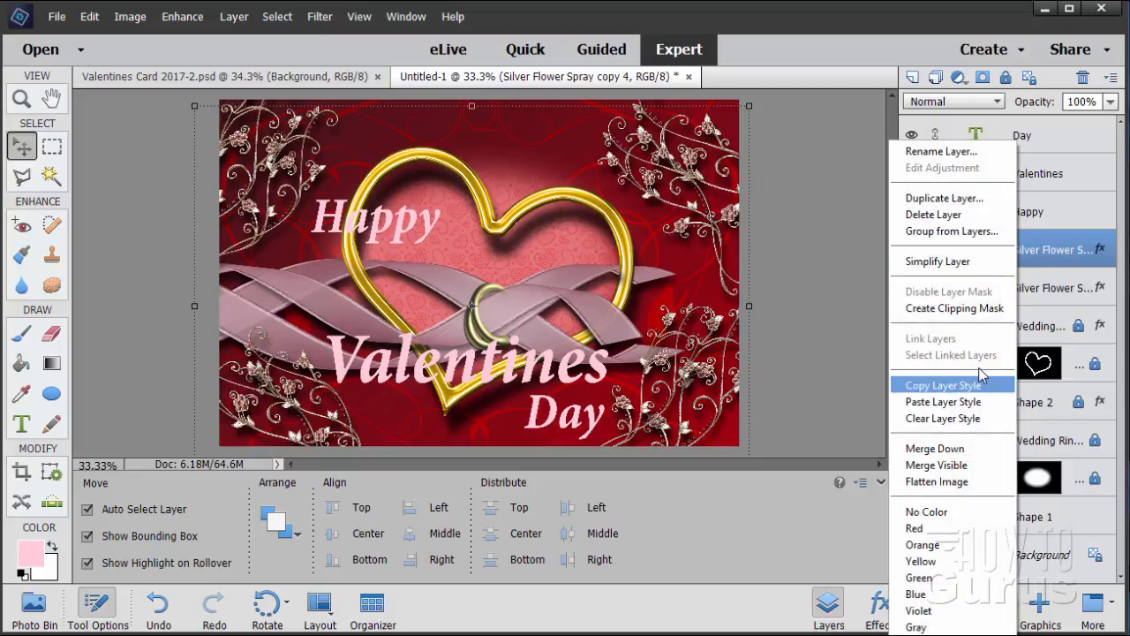
{"action": "left_click", "coordinate": [869, 260]}
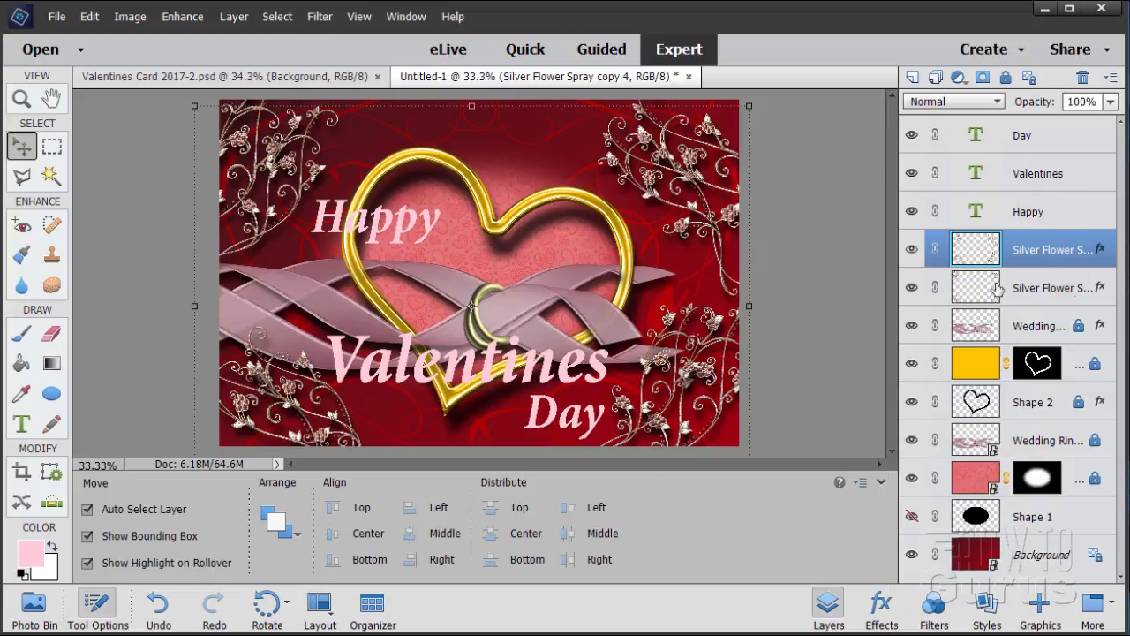
Step: Copy the layer style from the upper wedding rings ribbon layer and paste it onto the Happy text layer
{"action": "left_click", "coordinate": [1029, 334]}
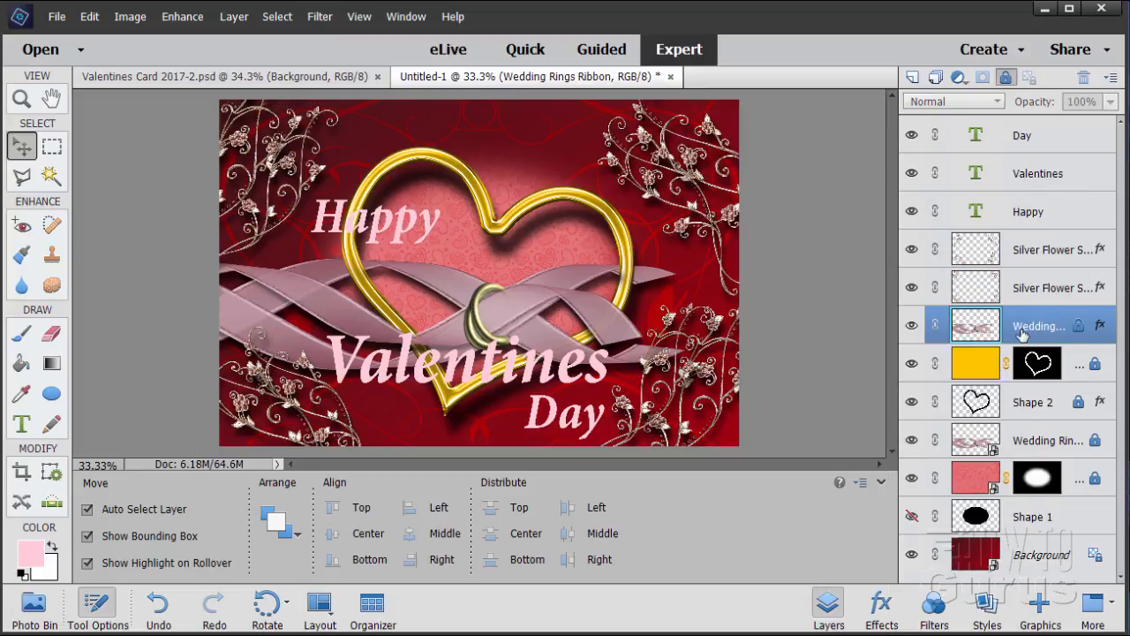
{"action": "right_click", "coordinate": [1023, 333]}
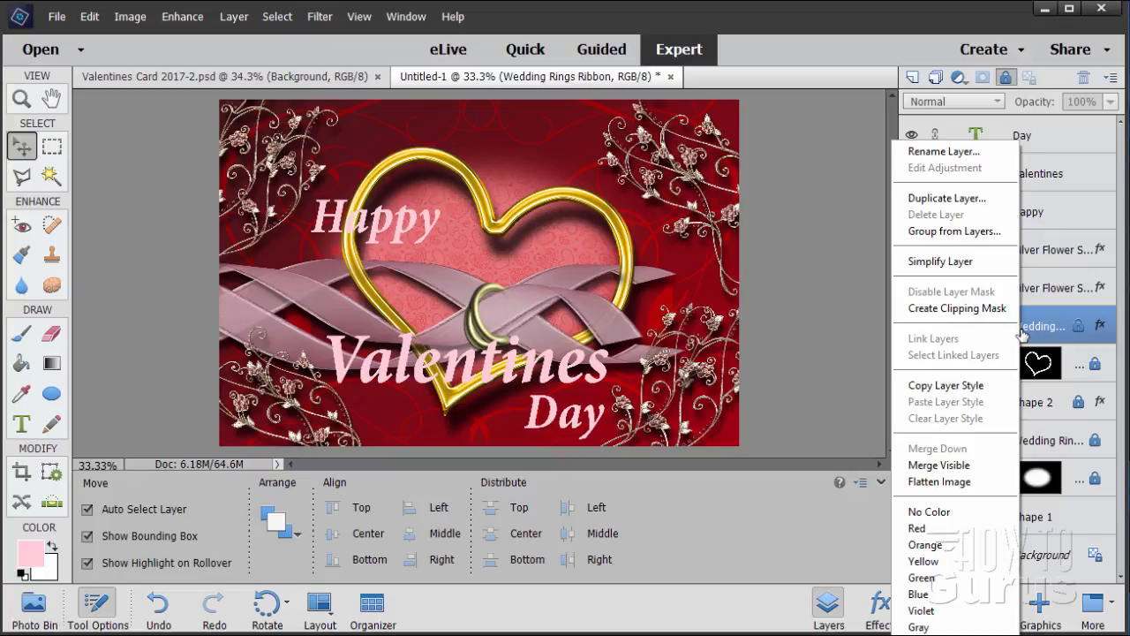
{"action": "left_click", "coordinate": [962, 386]}
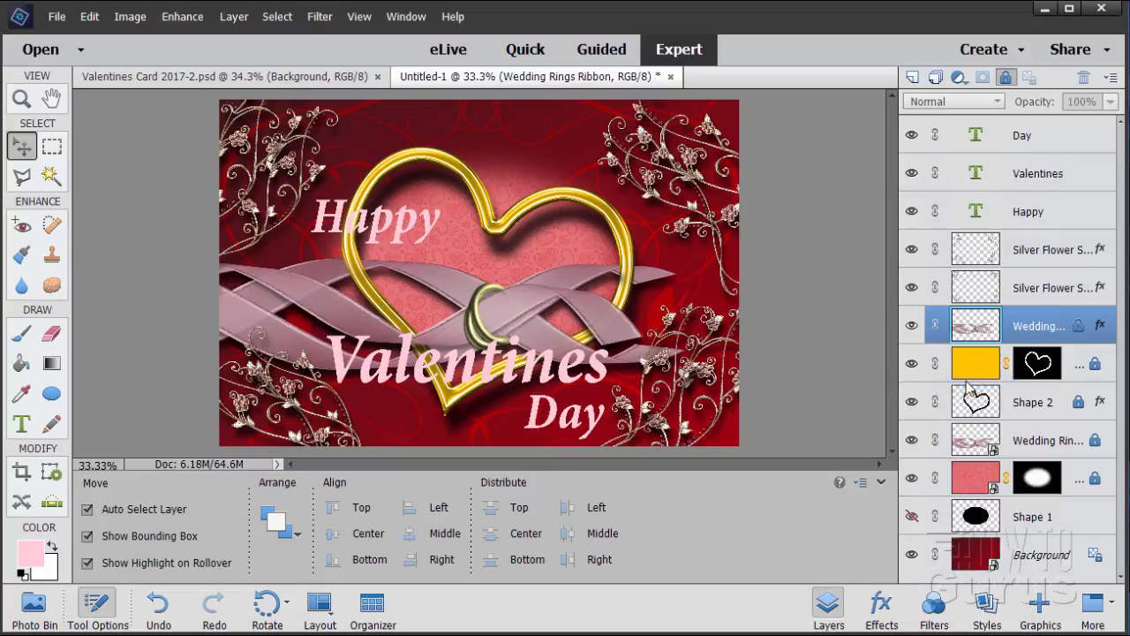
{"action": "left_click", "coordinate": [1029, 218]}
{"action": "right_click", "coordinate": [1029, 217]}
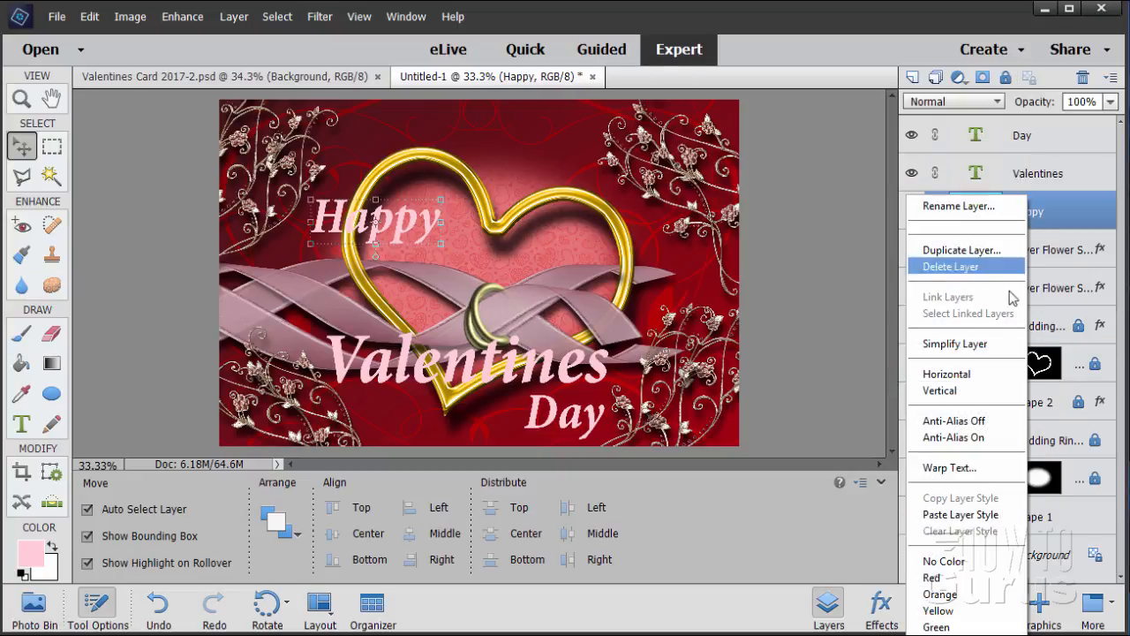
{"action": "left_click", "coordinate": [961, 513]}
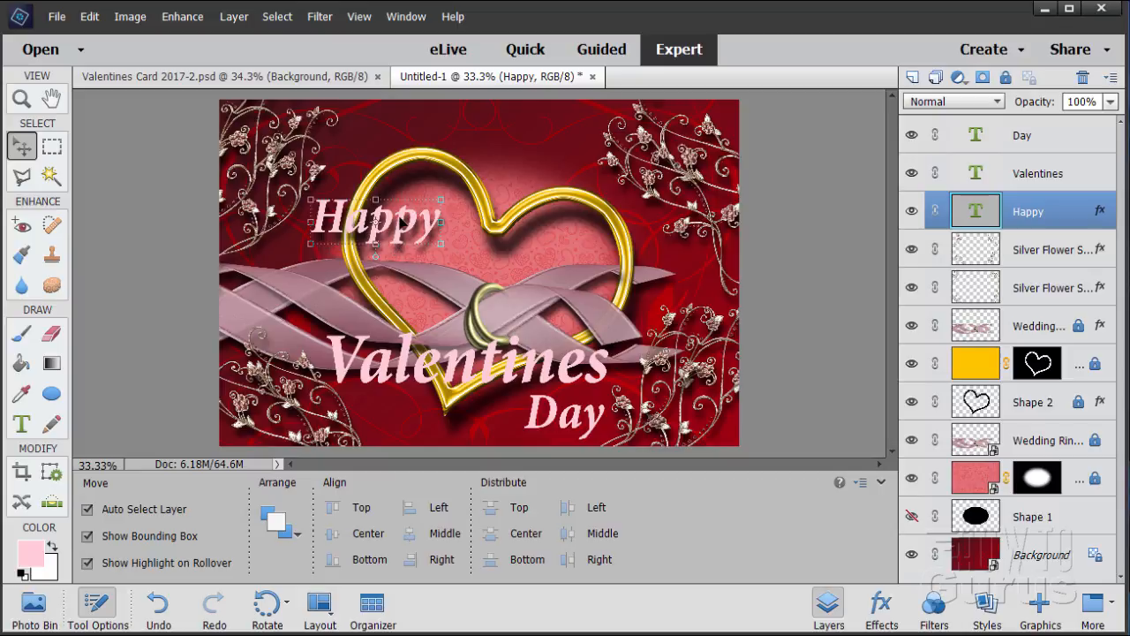
Step: Add a 7 px stroke to the Happy text's layer style
{"action": "double_click", "coordinate": [1100, 215]}
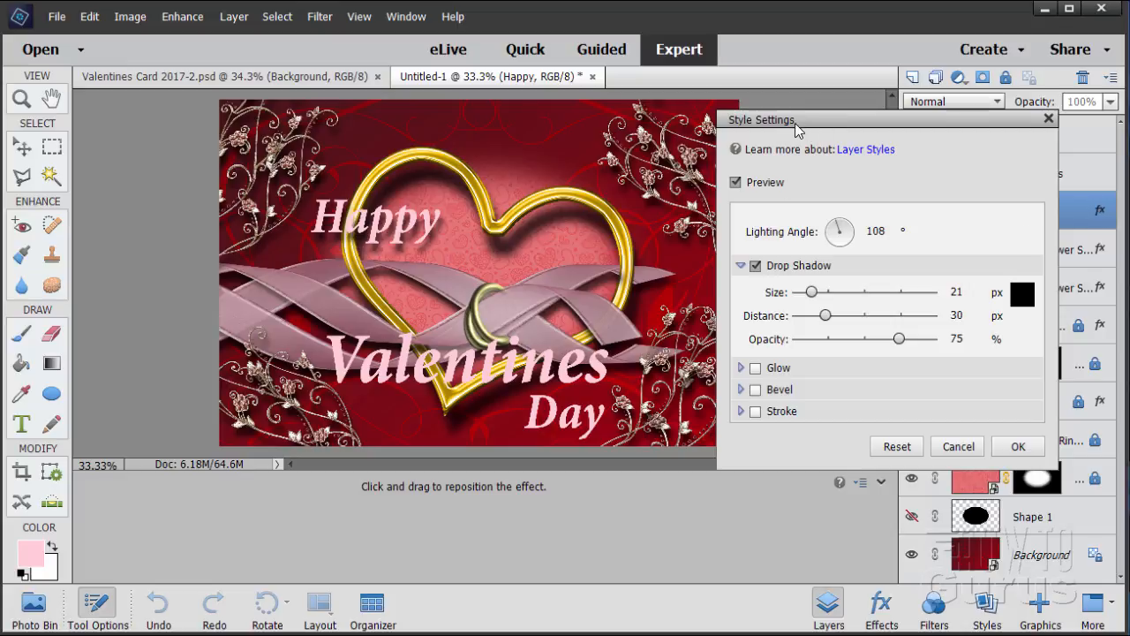
{"action": "left_click", "coordinate": [756, 411]}
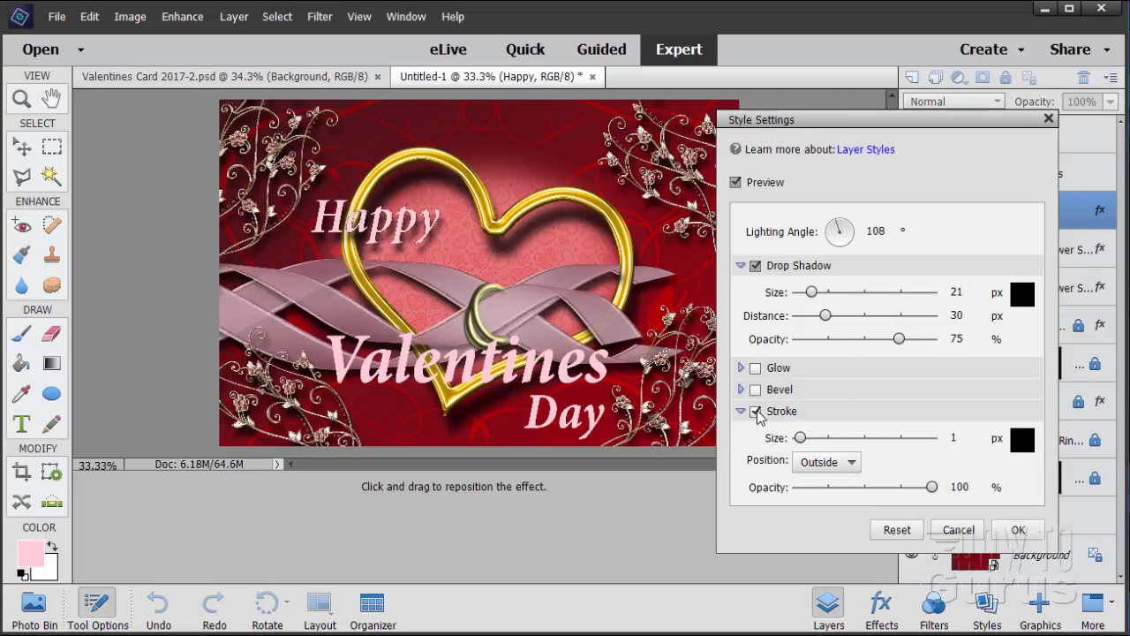
{"action": "left_click", "coordinate": [953, 437]}
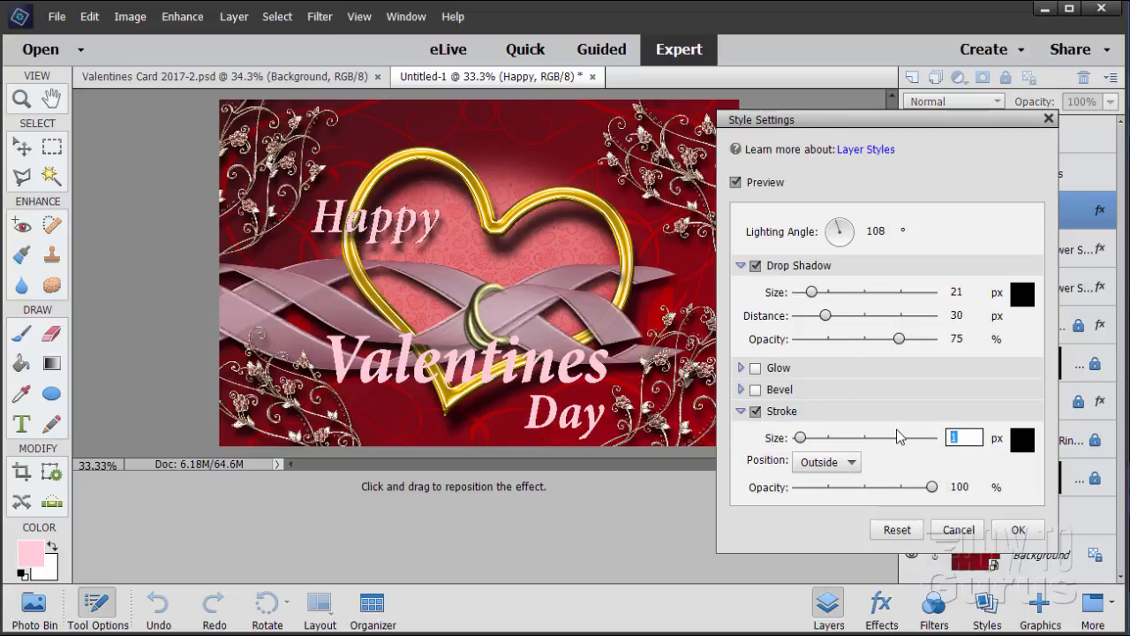
{"action": "type", "text": "7"}
Step: Try the Inside position for the Happy text's stroke and return it to Outside
{"action": "left_click", "coordinate": [851, 462]}
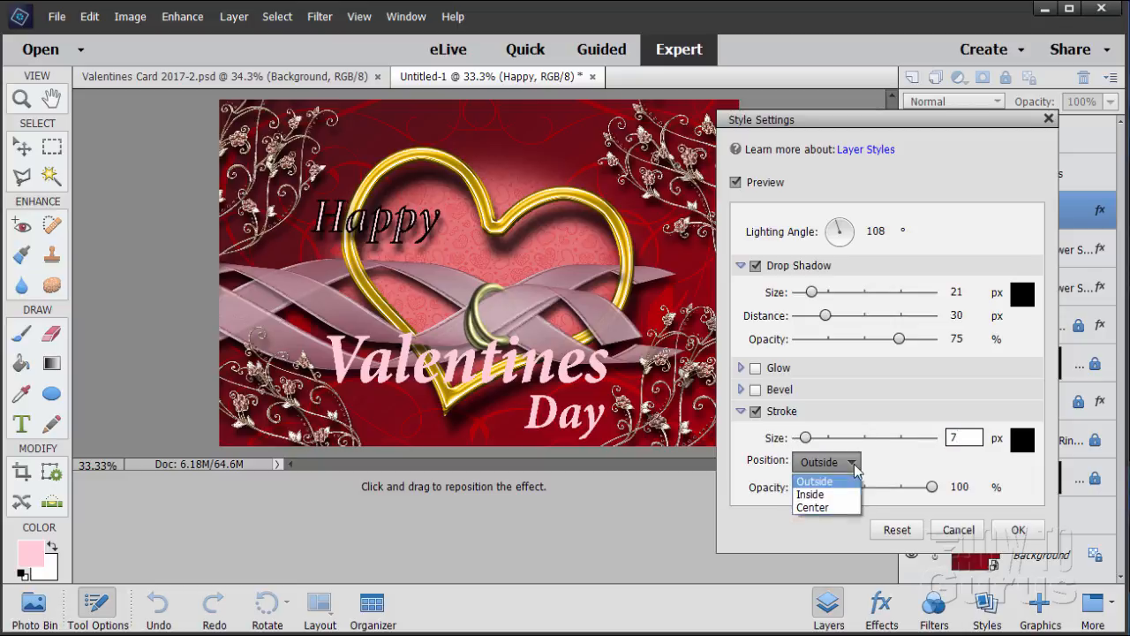
{"action": "left_click", "coordinate": [832, 494]}
{"action": "left_click", "coordinate": [825, 462]}
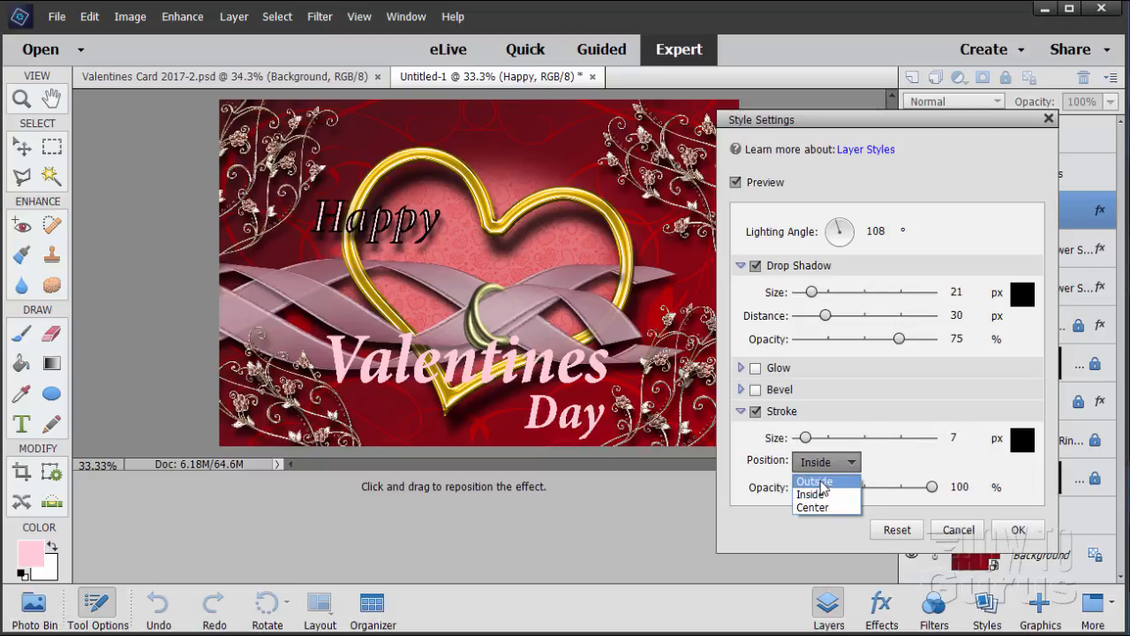
{"action": "left_click", "coordinate": [820, 481]}
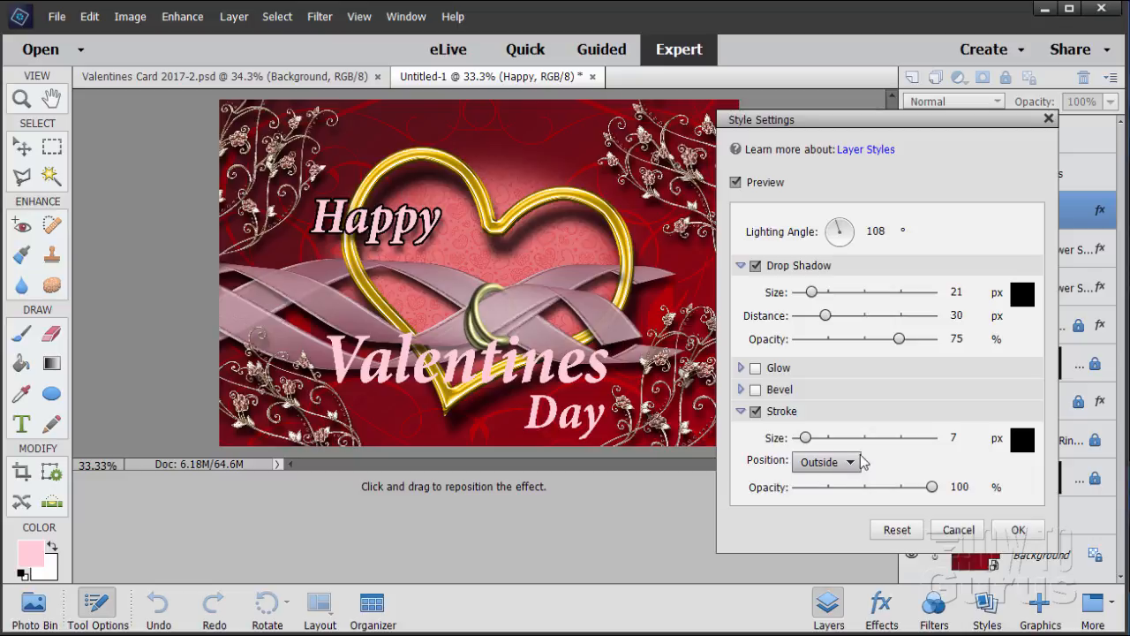
{"action": "left_click", "coordinate": [852, 463]}
{"action": "left_click", "coordinate": [830, 500]}
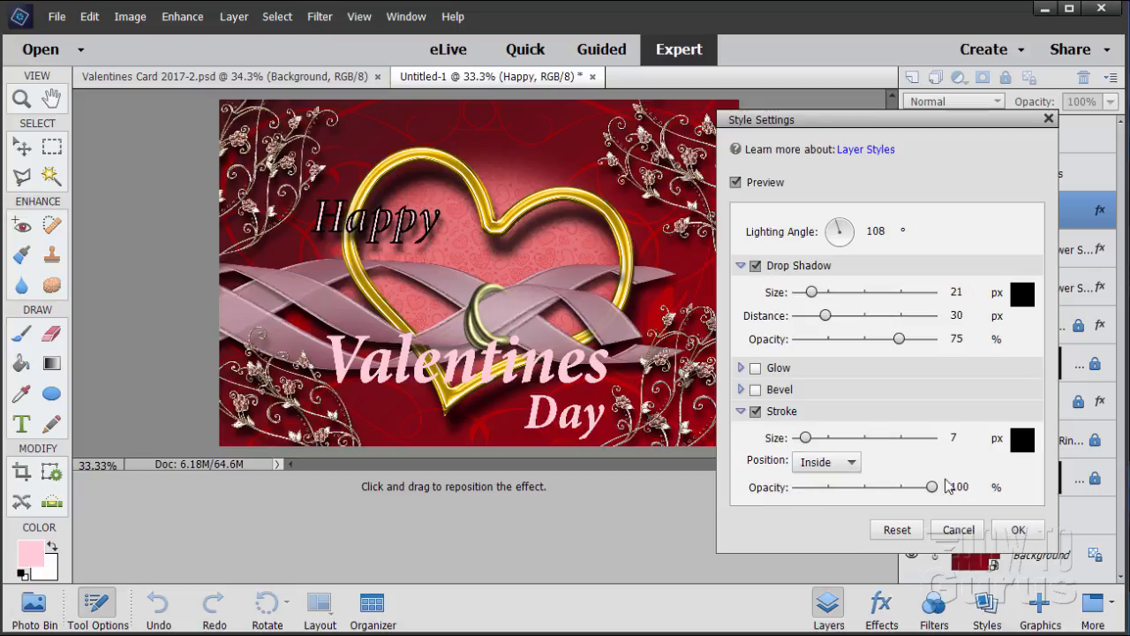
{"action": "left_click", "coordinate": [849, 465]}
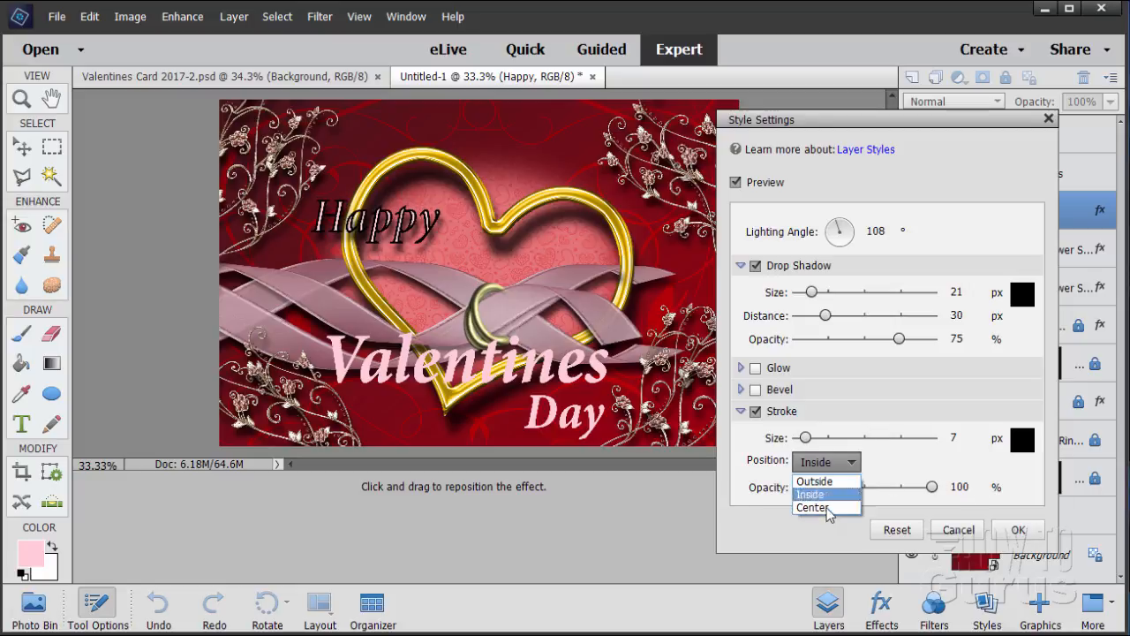
{"action": "left_click", "coordinate": [821, 495]}
{"action": "left_click", "coordinate": [847, 465]}
{"action": "left_click", "coordinate": [817, 481]}
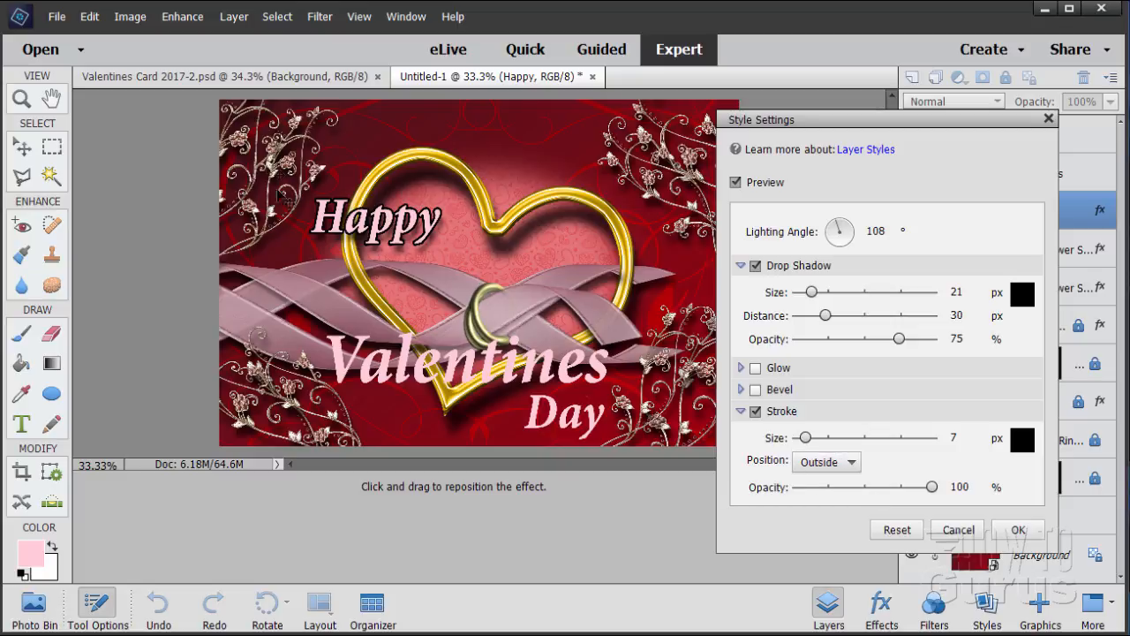
Step: Set the Happy text's stroke colour to a deep red, about #c10000, and apply the style settings
{"action": "left_click", "coordinate": [1021, 441]}
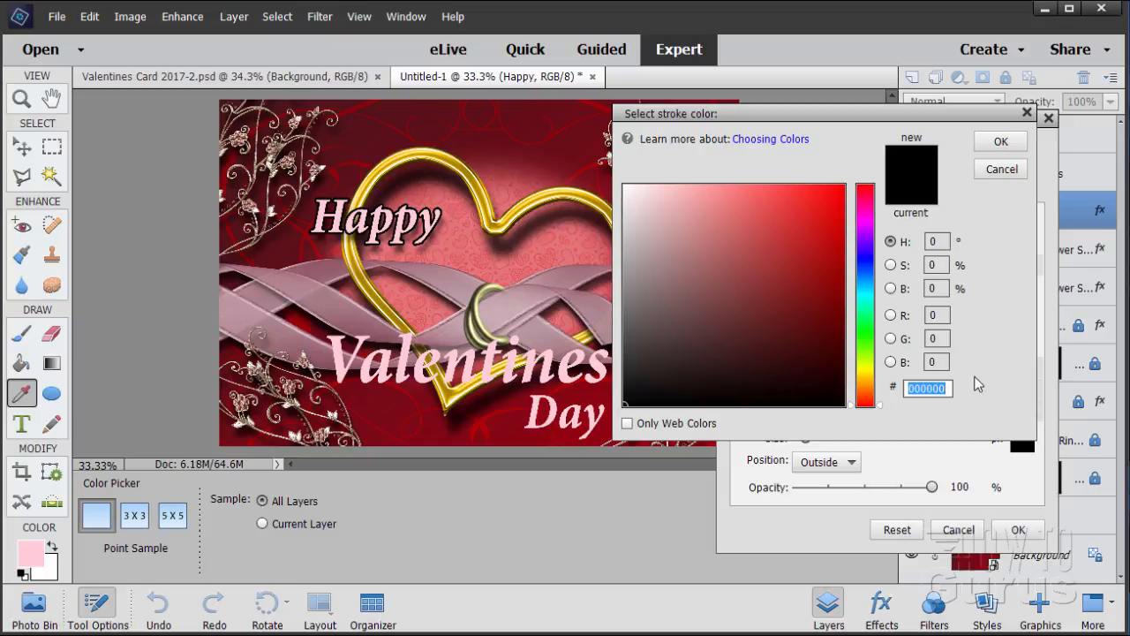
{"action": "left_click_drag", "start_coordinate": [839, 233], "coordinate": [844, 233]}
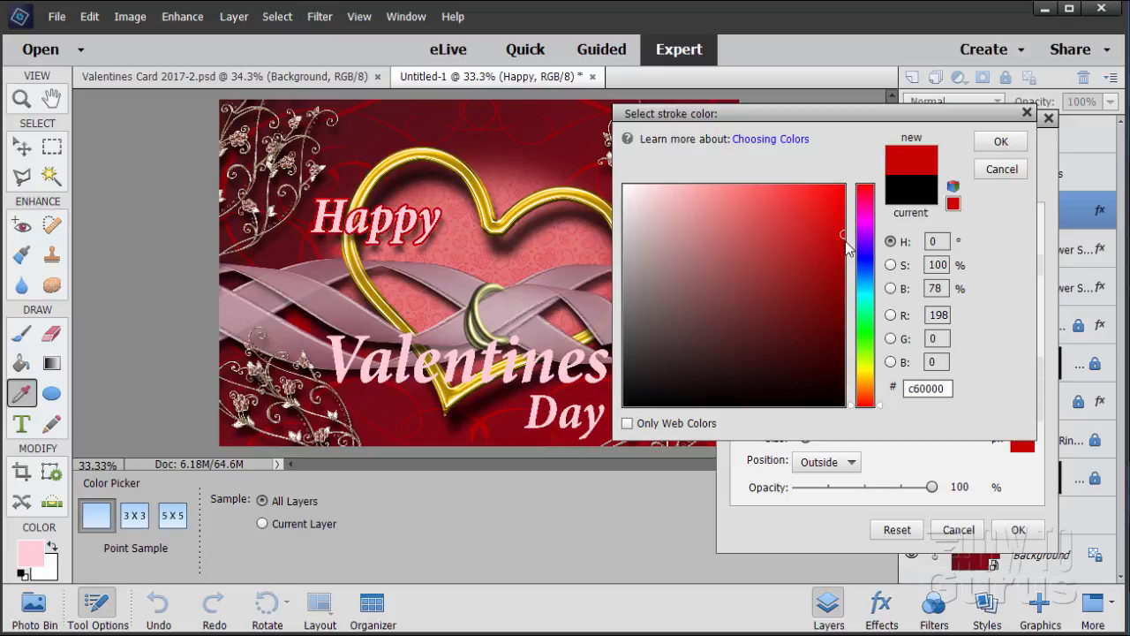
{"action": "left_click", "coordinate": [919, 386]}
{"action": "key", "text": "BackSpace"}
{"action": "type", "text": "1"}
{"action": "left_click", "coordinate": [1000, 142]}
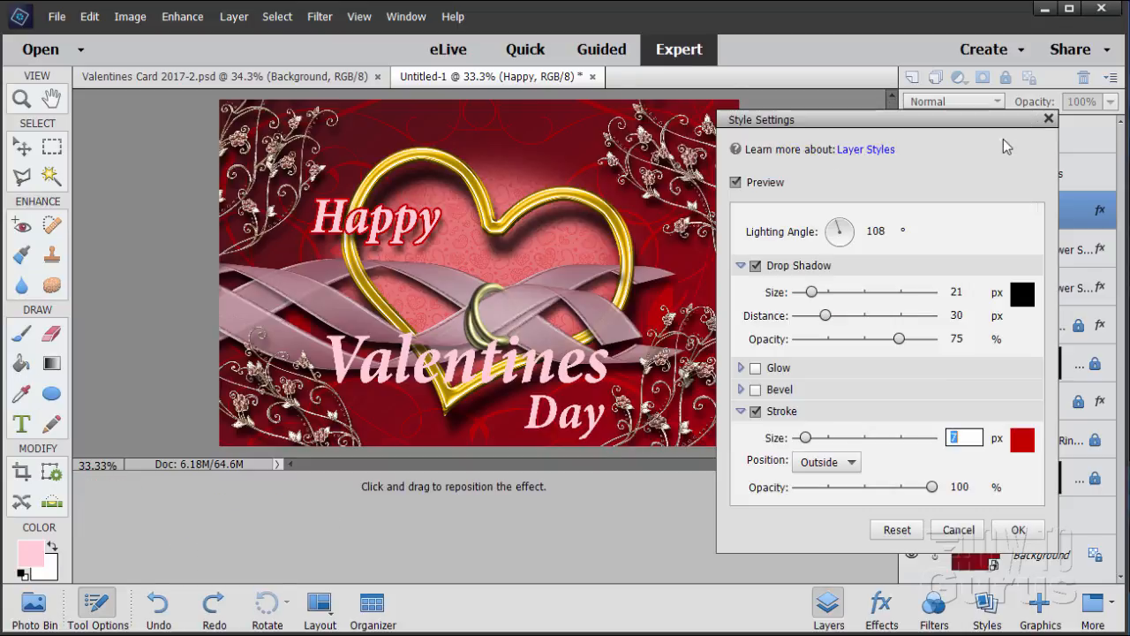
{"action": "left_click", "coordinate": [1017, 531]}
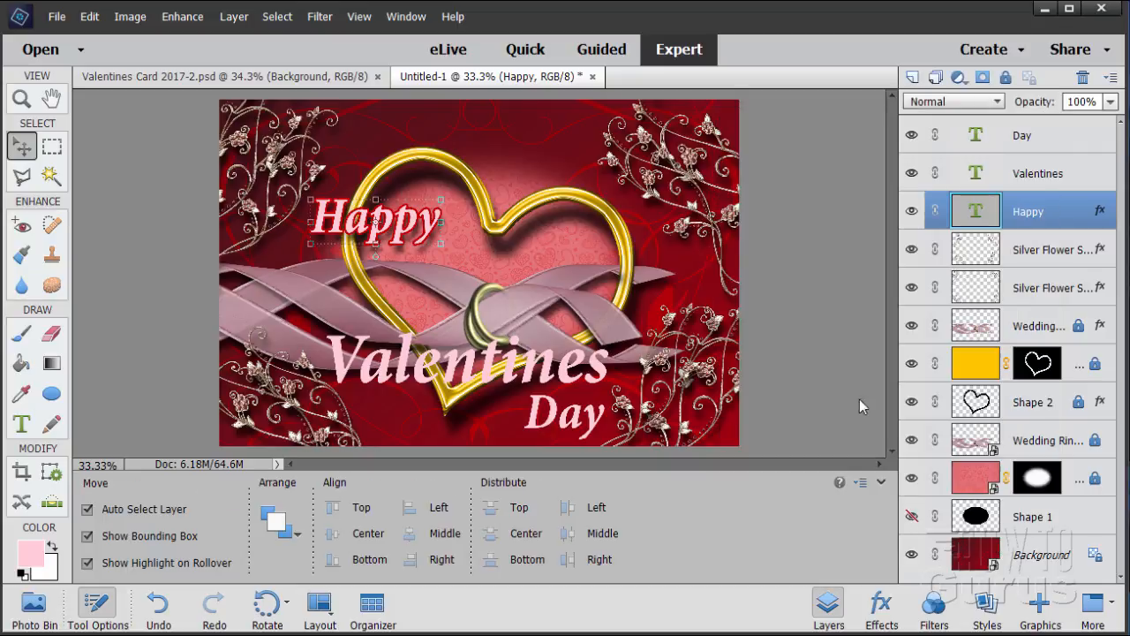
Step: Copy the Happy text's layer style and paste it onto the Valentines and Day text layers
{"action": "right_click", "coordinate": [1029, 218]}
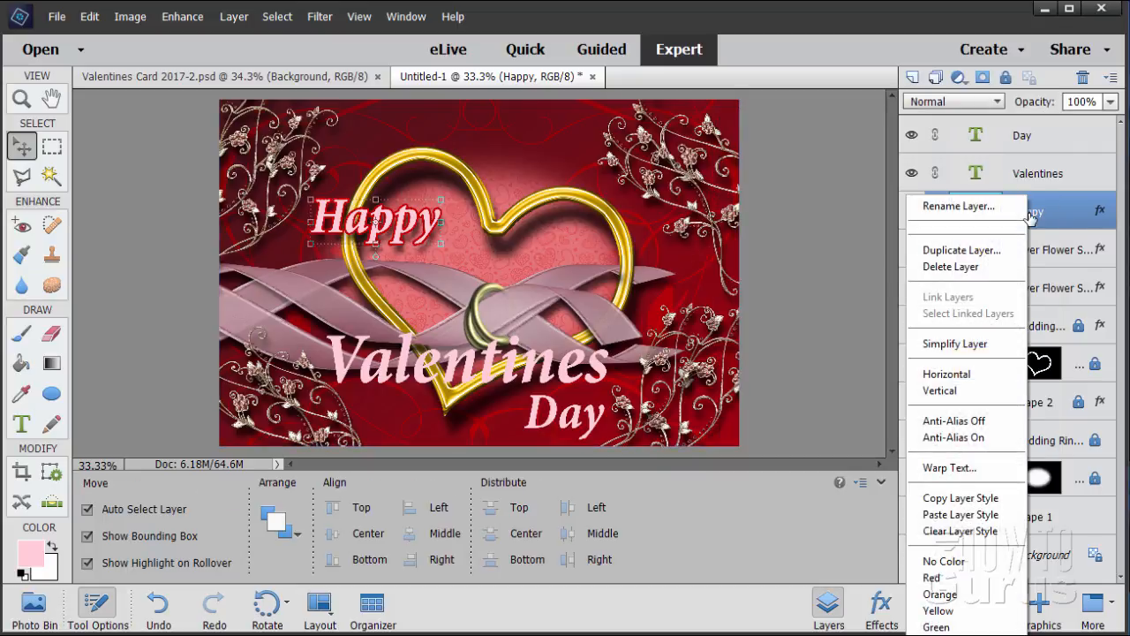
{"action": "left_click", "coordinate": [963, 497]}
{"action": "left_click", "coordinate": [1024, 181]}
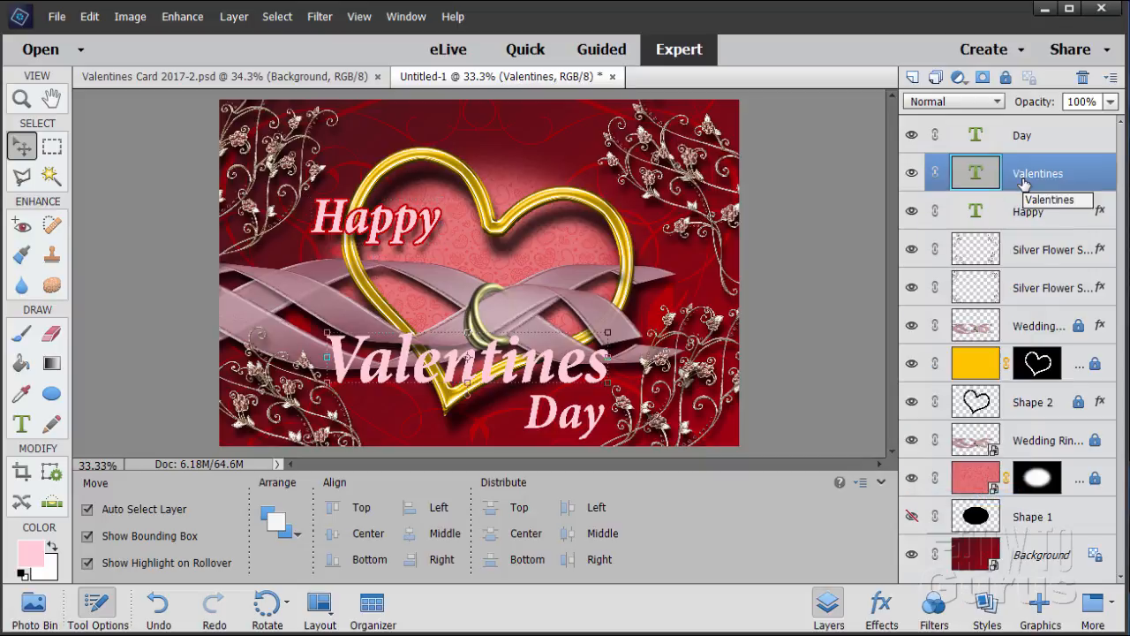
{"action": "right_click", "coordinate": [1024, 180]}
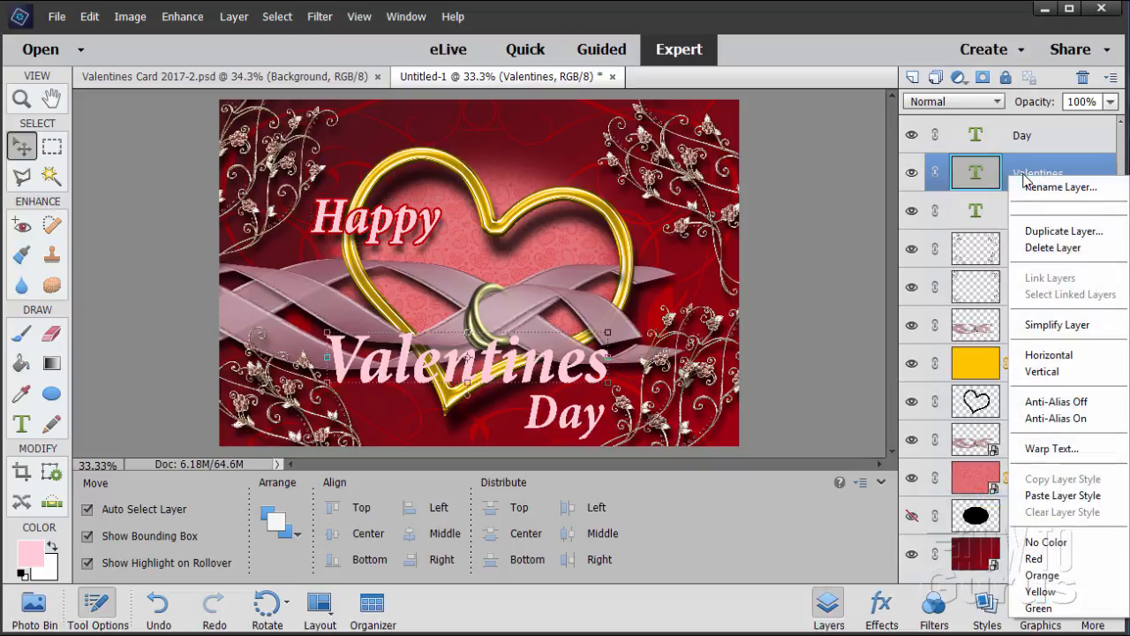
{"action": "left_click", "coordinate": [1040, 499]}
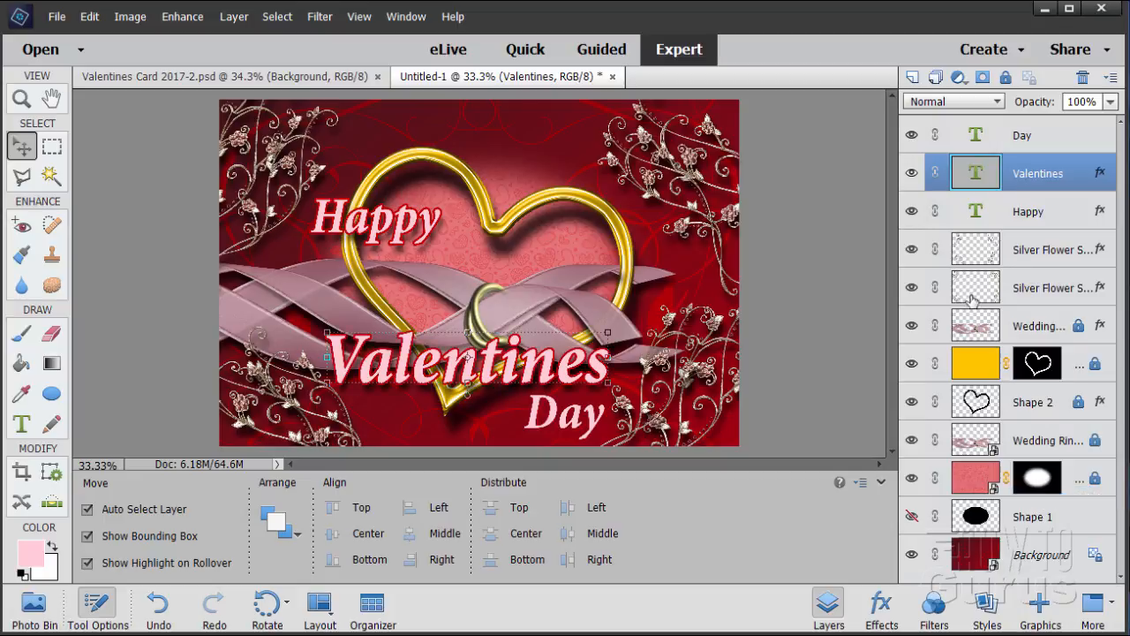
{"action": "left_click", "coordinate": [1022, 138]}
{"action": "right_click", "coordinate": [1021, 137]}
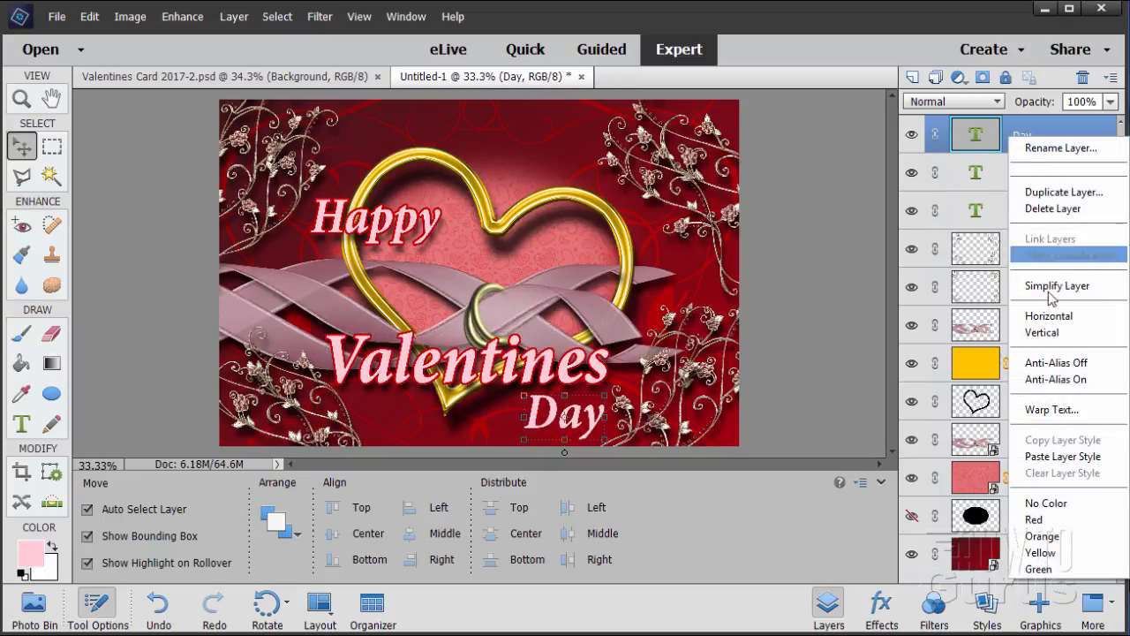
{"action": "left_click", "coordinate": [1047, 463]}
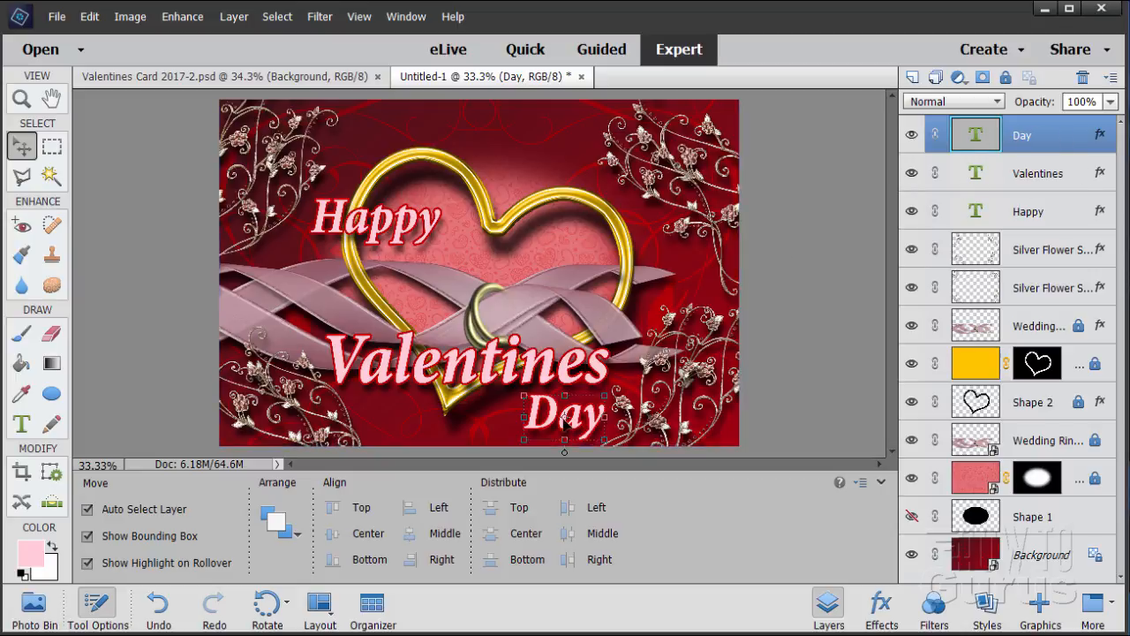
Step: Move the Day text up and slightly right so it overlaps the end of the Valentines text
{"action": "left_click_drag", "start_coordinate": [557, 420], "coordinate": [571, 397]}
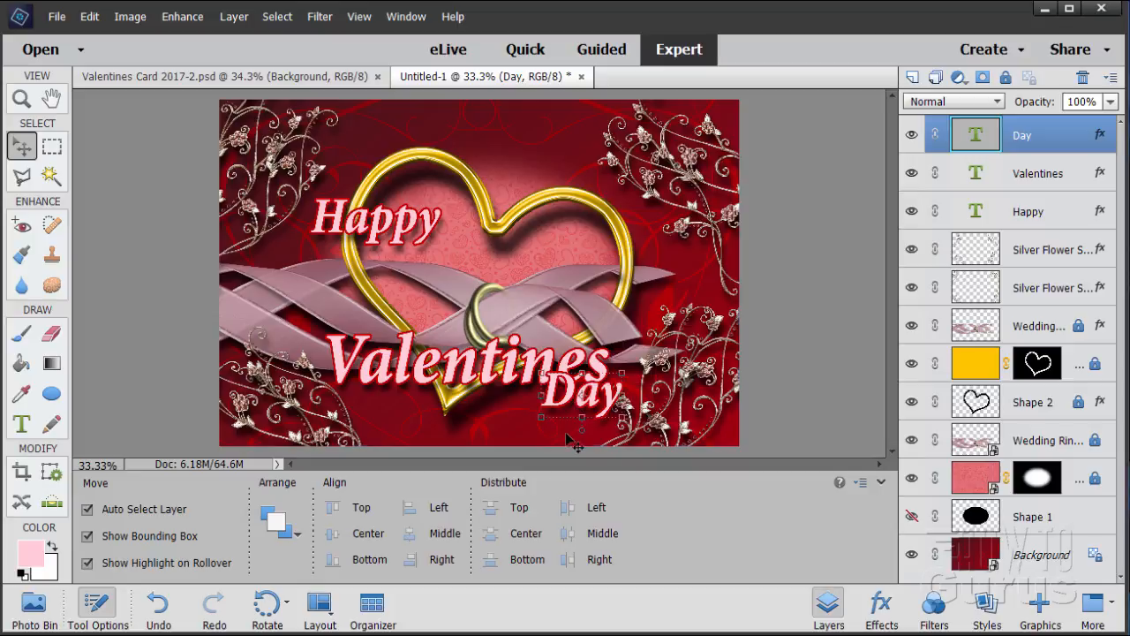
{"action": "left_click", "coordinate": [505, 437]}
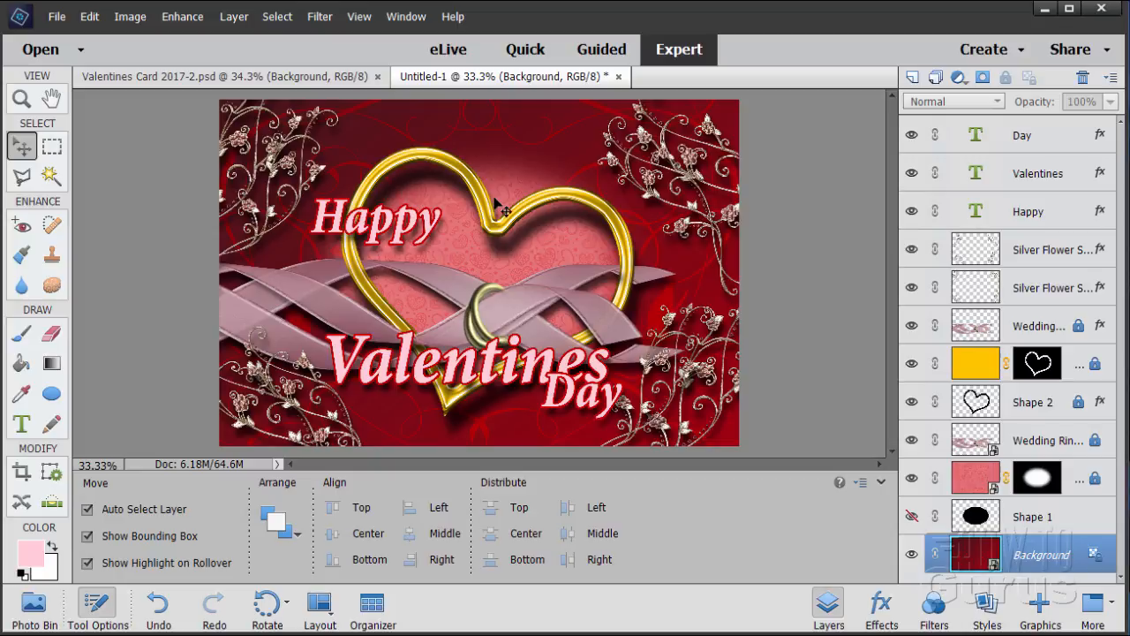
Step: Reposition the Happy text slightly lower and to the right, just above the ribbon across the heart's left edge
{"action": "left_click", "coordinate": [412, 230]}
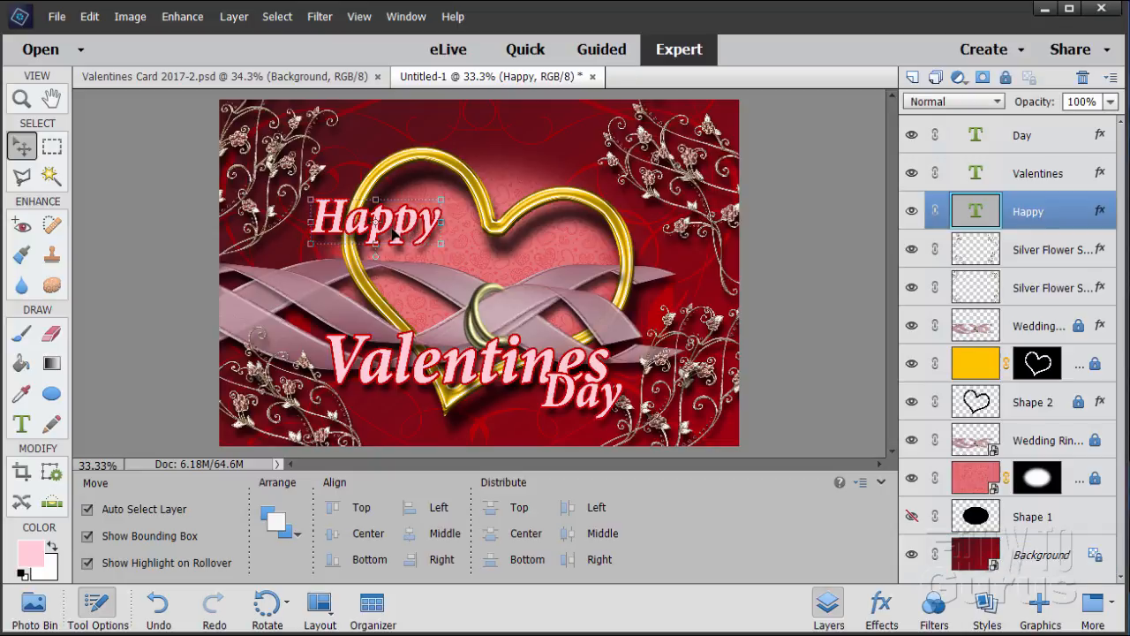
{"action": "left_click_drag", "start_coordinate": [388, 225], "coordinate": [394, 201]}
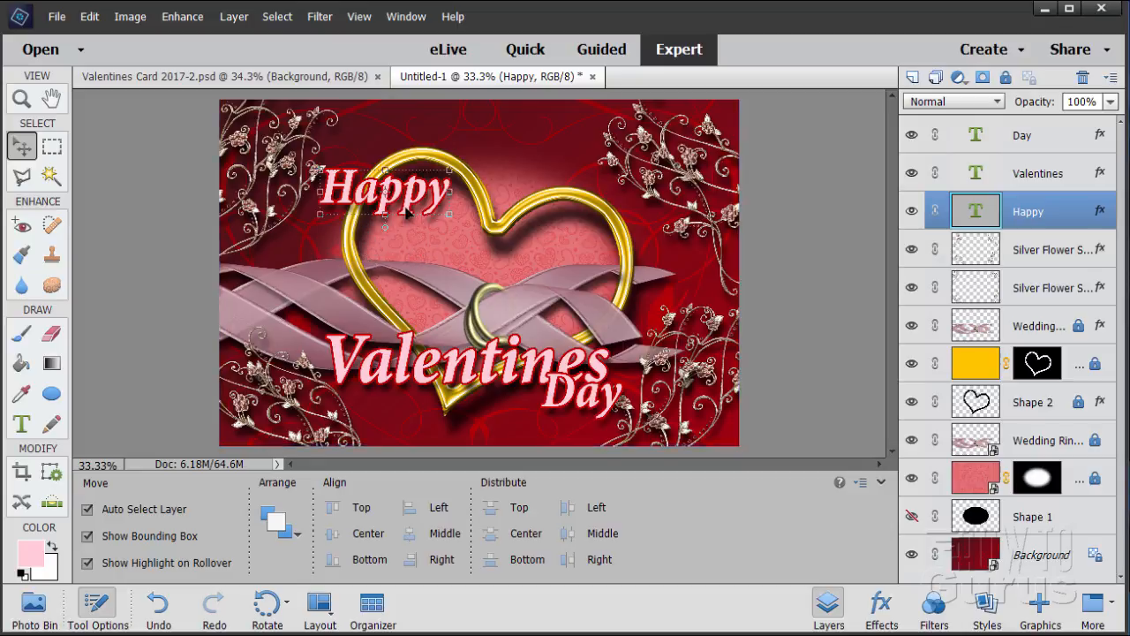
{"action": "left_click_drag", "start_coordinate": [399, 191], "coordinate": [398, 235]}
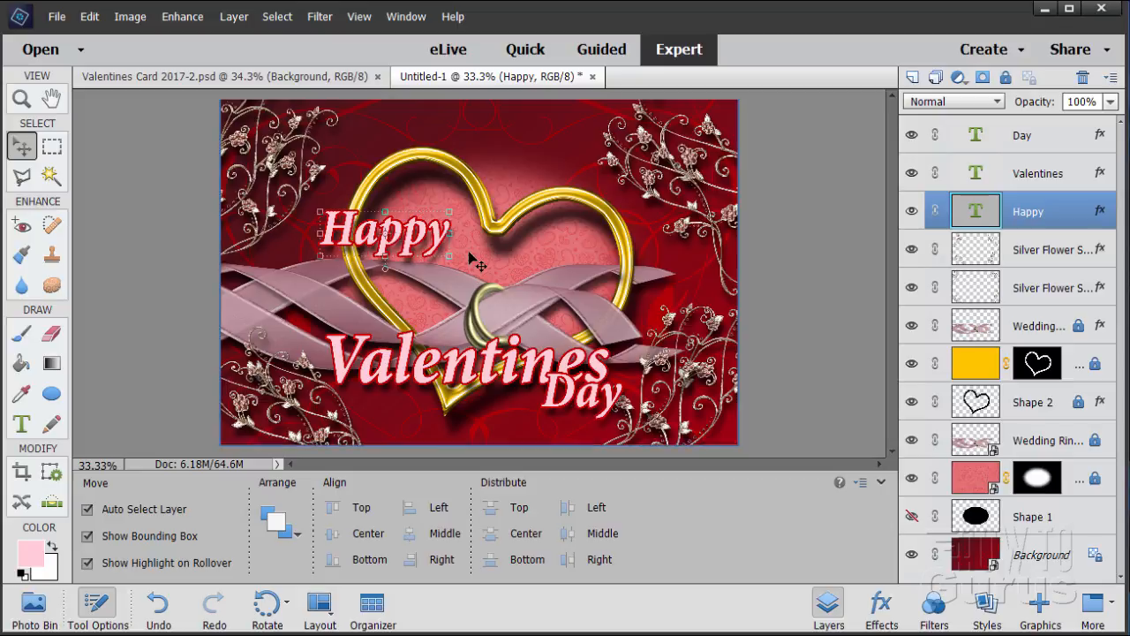
{"action": "key", "text": "Down"}
{"action": "key", "text": "Down"}
{"action": "key", "text": "Left"}
{"action": "key", "text": "Left"}
{"action": "key", "text": "Left"}
{"action": "key", "text": "Left"}
{"action": "key", "text": "Left"}
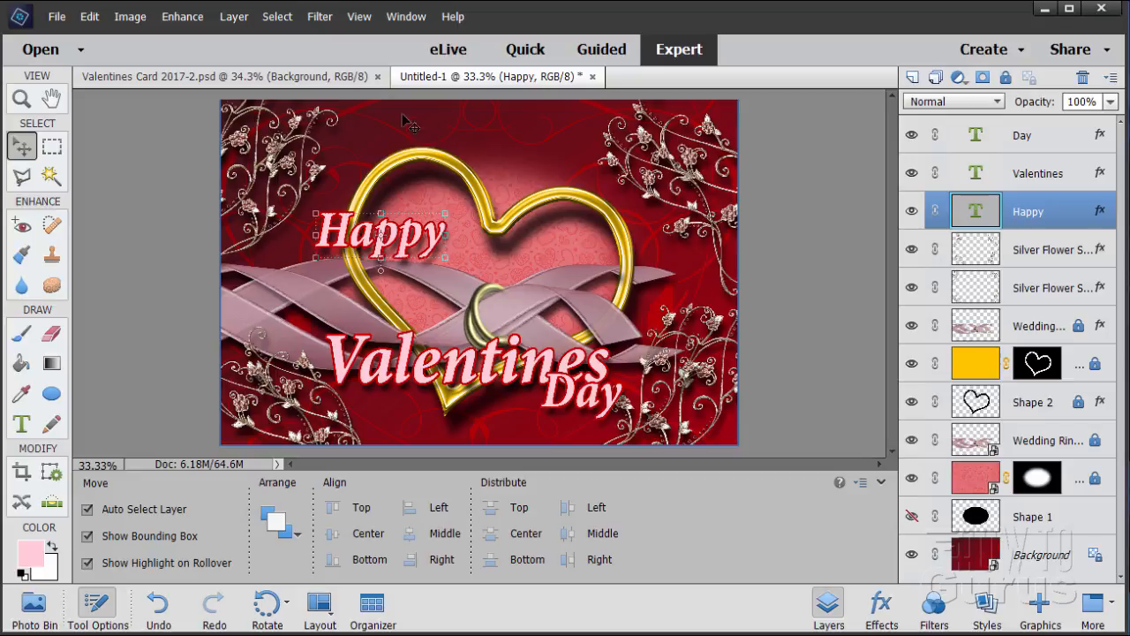
{"action": "left_click", "coordinate": [534, 279]}
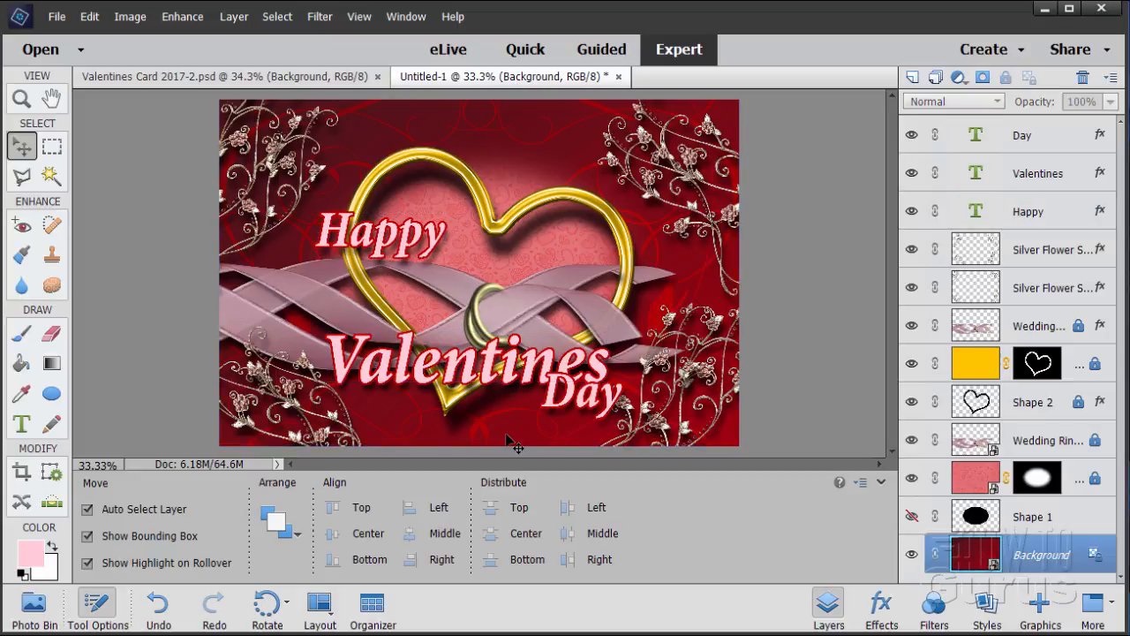